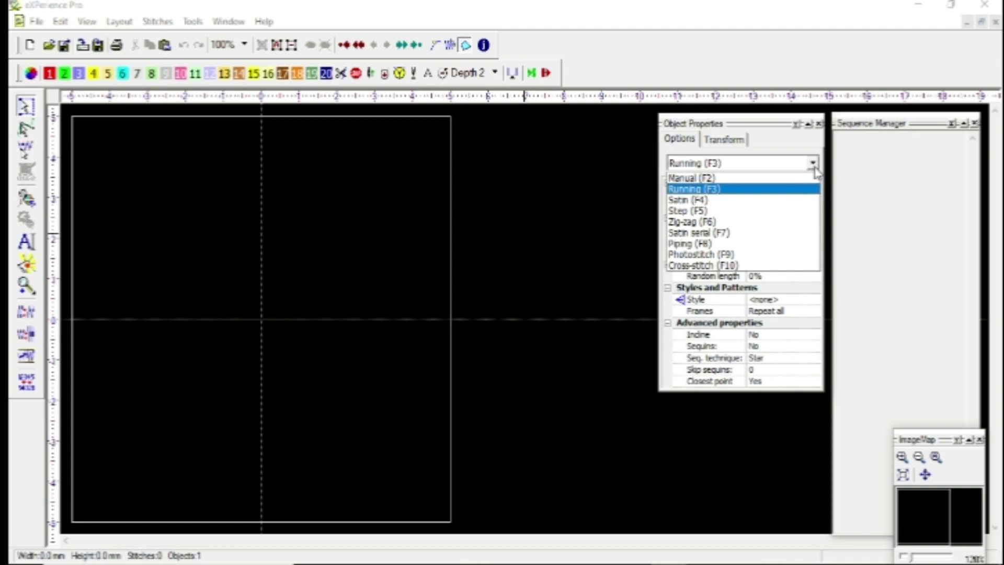
{"action": "mouse_move", "coordinate": [729, 196]}
{"action": "left_mouse_down"}
{"action": "mouse_move", "coordinate": [651, 219]}
{"action": "mouse_move", "coordinate": [701, 177]}
{"action": "mouse_move", "coordinate": [742, 199]}
{"action": "left_mouse_up"}
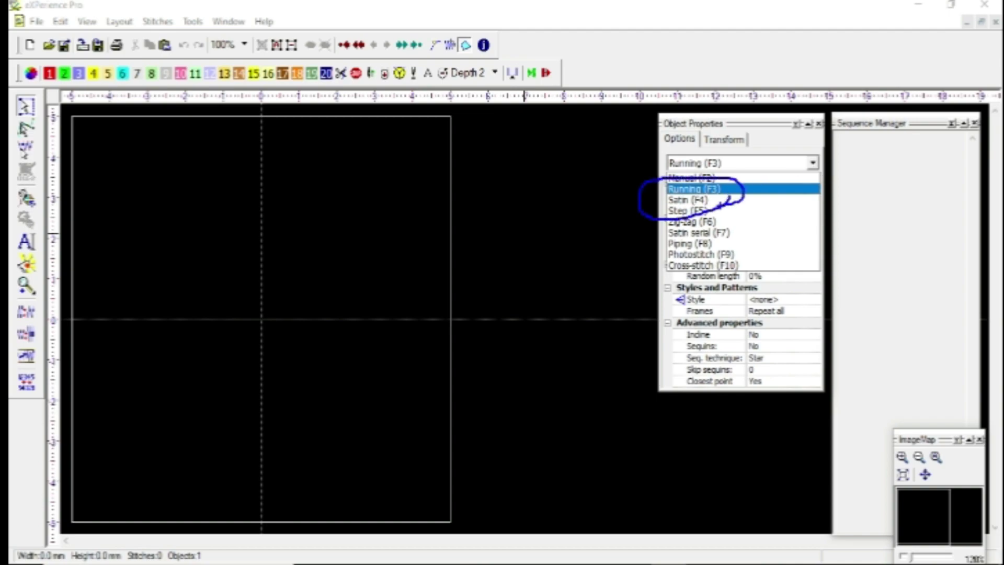
{"action": "key", "text": "Escape"}
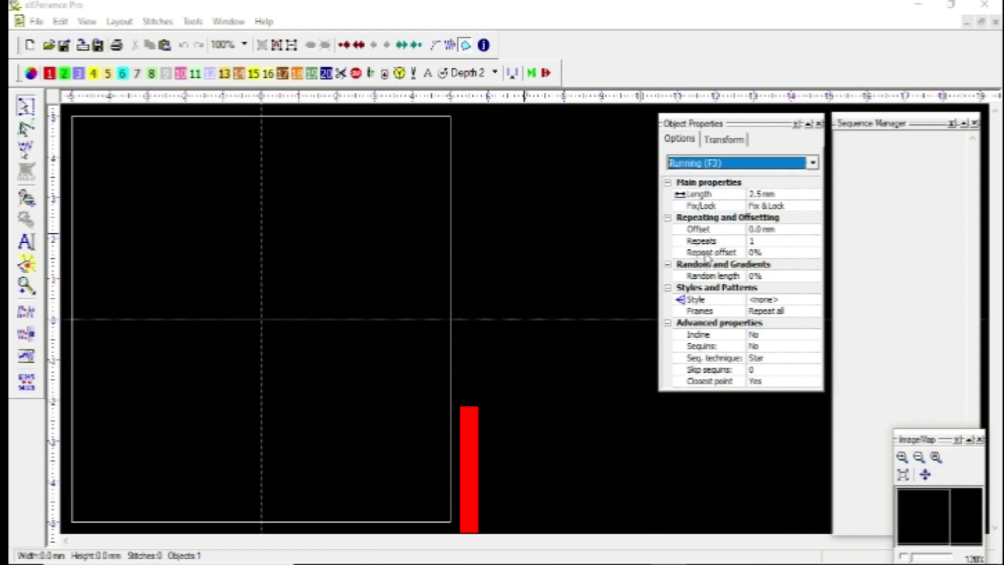
{"action": "mouse_move", "coordinate": [677, 243]}
{"action": "left_mouse_down"}
{"action": "mouse_move", "coordinate": [670, 251]}
{"action": "mouse_move", "coordinate": [761, 198]}
{"action": "mouse_move", "coordinate": [753, 368]}
{"action": "mouse_move", "coordinate": [706, 172]}
{"action": "left_mouse_up"}
{"action": "left_click_drag", "start_coordinate": [727, 265], "coordinate": [651, 381]}
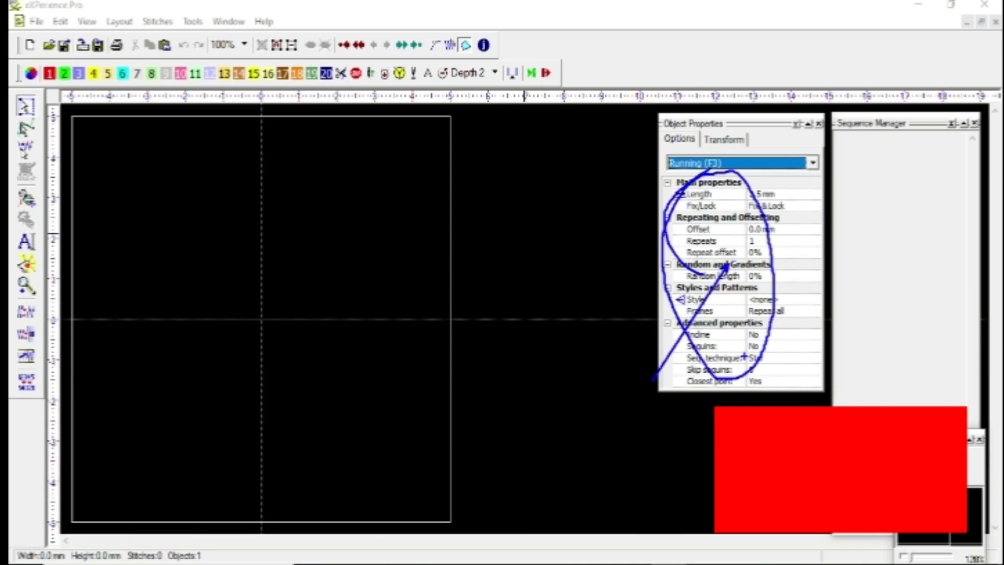
{"action": "key", "text": "Escape"}
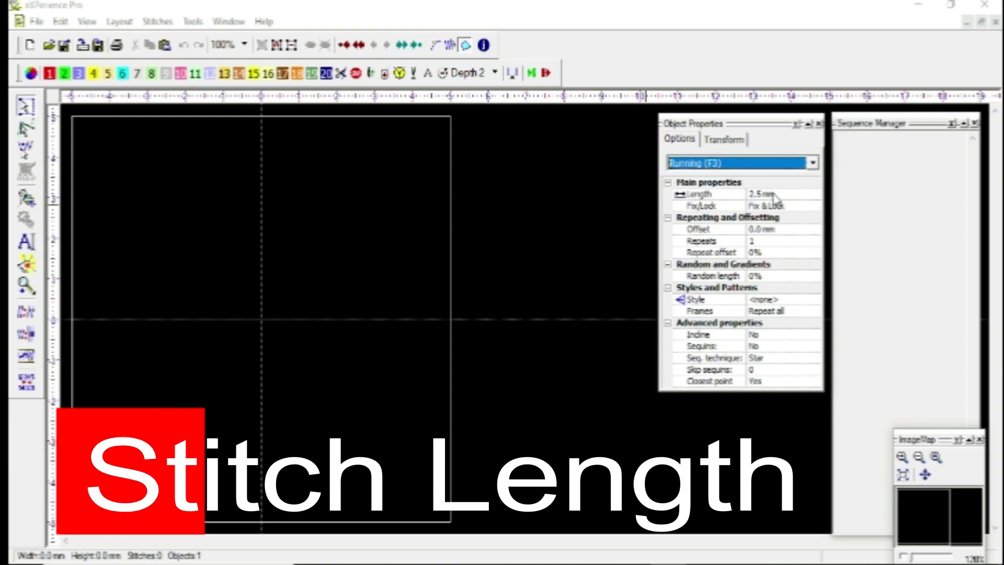
Step: Draw a four-point running-stitch curve about 65 mm wide and 23 mm high across the upper half of the frame
{"action": "key", "text": "F3"}
{"action": "left_click", "coordinate": [170, 298]}
{"action": "left_click", "coordinate": [241, 230]}
{"action": "left_click", "coordinate": [340, 208]}
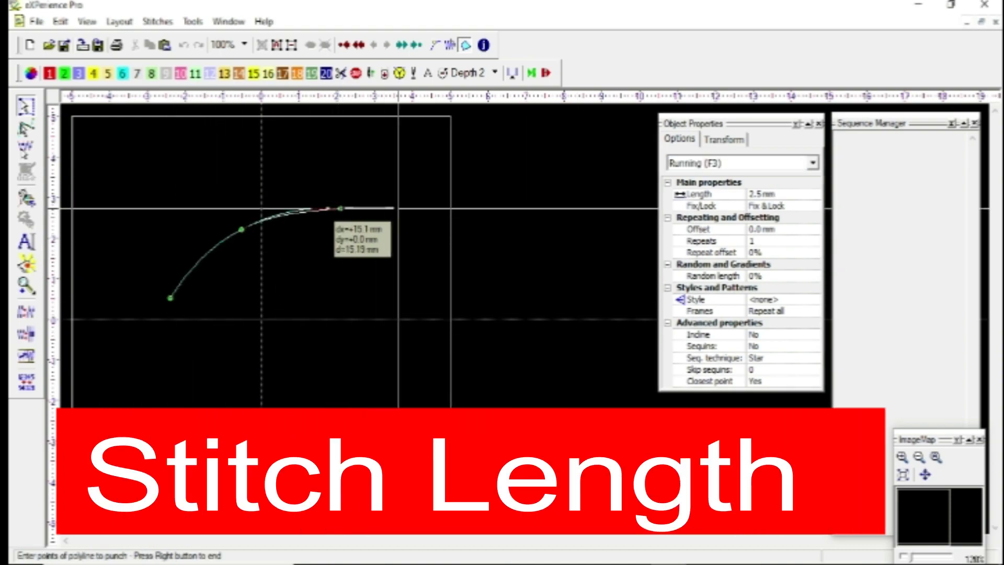
{"action": "left_click", "coordinate": [417, 203]}
{"action": "right_click", "coordinate": [418, 204]}
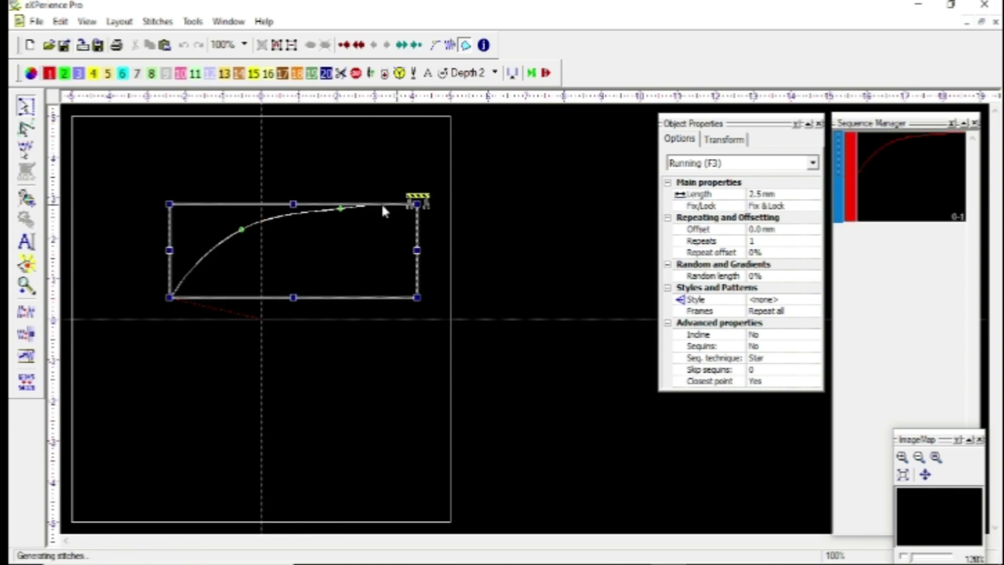
Step: Show the stitch marks along the running-stitch curve
{"action": "scroll", "coordinate": [219, 222], "scroll_direction": "up", "scroll_amount": 3}
{"action": "left_click", "coordinate": [220, 222]}
{"action": "scroll", "coordinate": [209, 264], "scroll_direction": "up", "scroll_amount": 3}
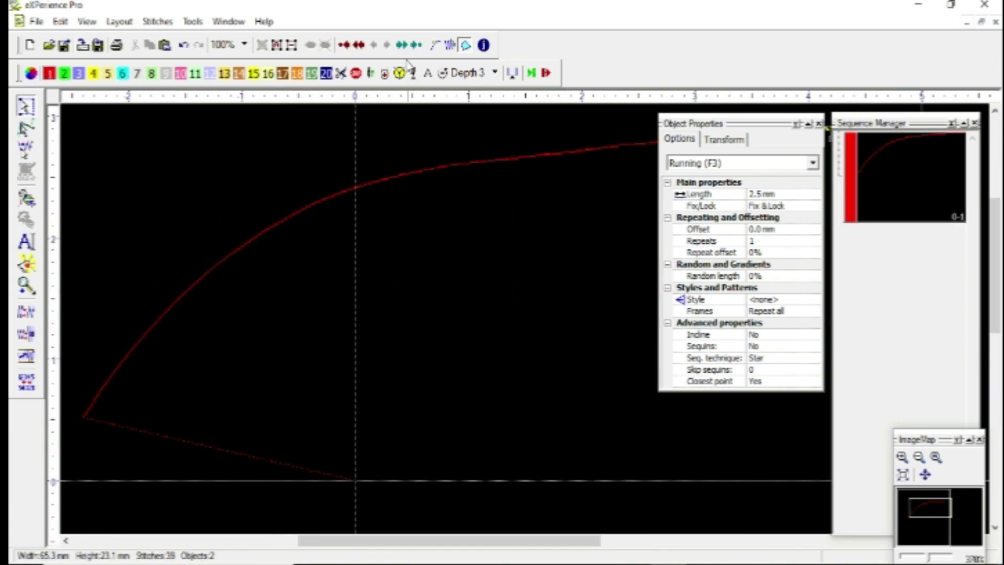
{"action": "left_click", "coordinate": [437, 47]}
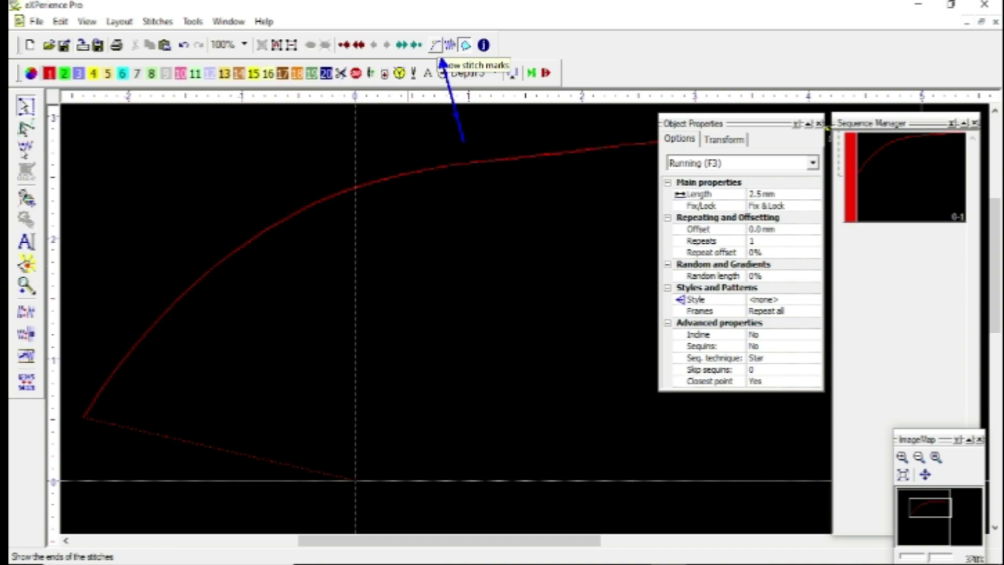
{"action": "left_click", "coordinate": [436, 46]}
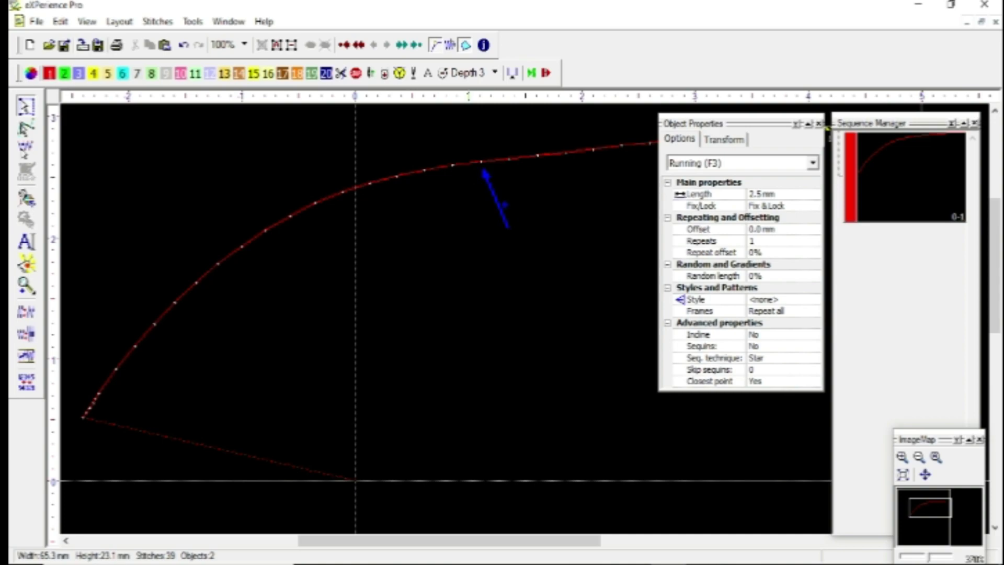
Step: Measure the distance between two neighbouring stitch marks on the curve
{"action": "scroll", "coordinate": [485, 157], "scroll_direction": "up", "scroll_amount": 3}
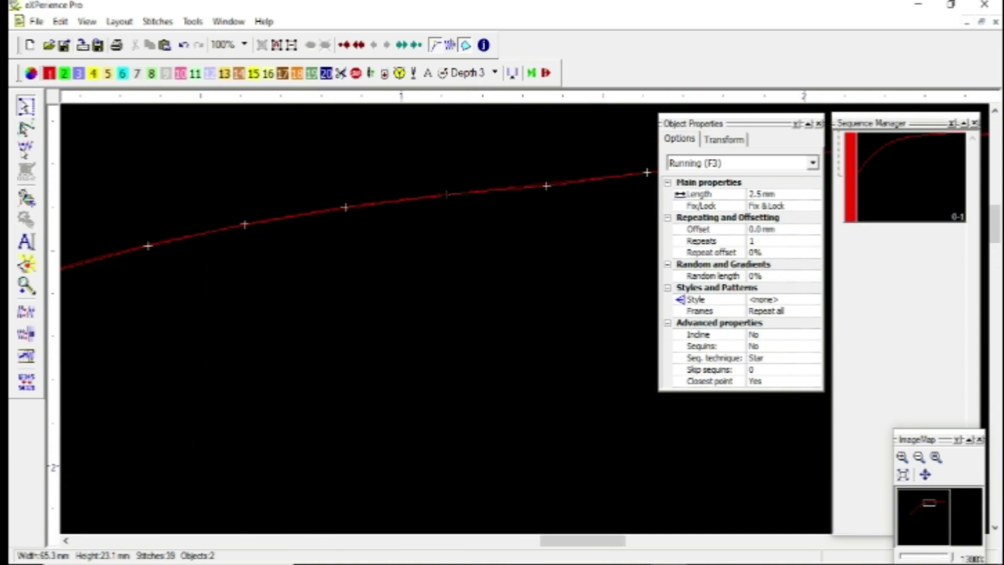
{"action": "left_click_drag", "start_coordinate": [446, 195], "coordinate": [545, 197]}
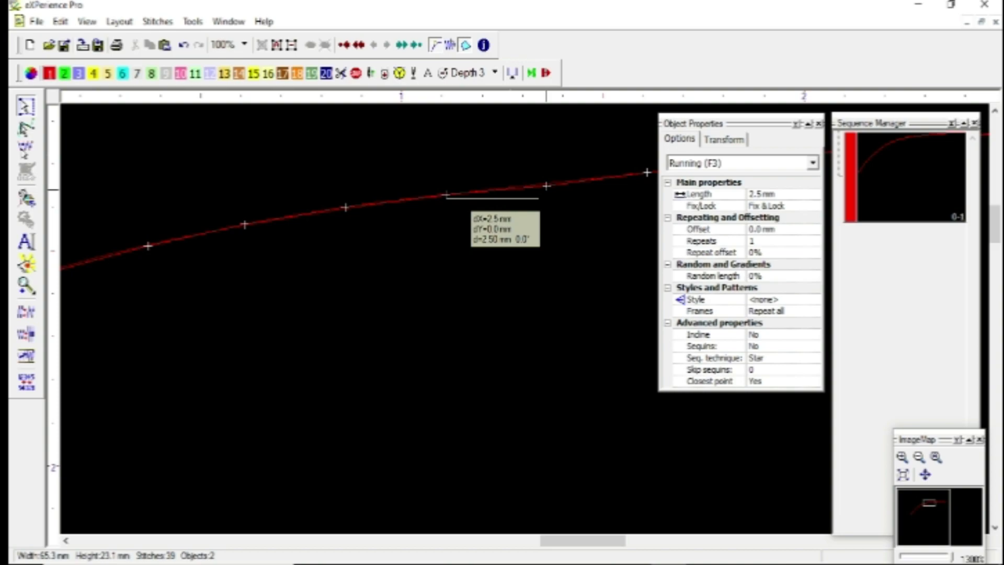
{"action": "mouse_move", "coordinate": [546, 208]}
{"action": "left_mouse_down"}
{"action": "mouse_move", "coordinate": [498, 199]}
{"action": "mouse_move", "coordinate": [491, 271]}
{"action": "left_mouse_up"}
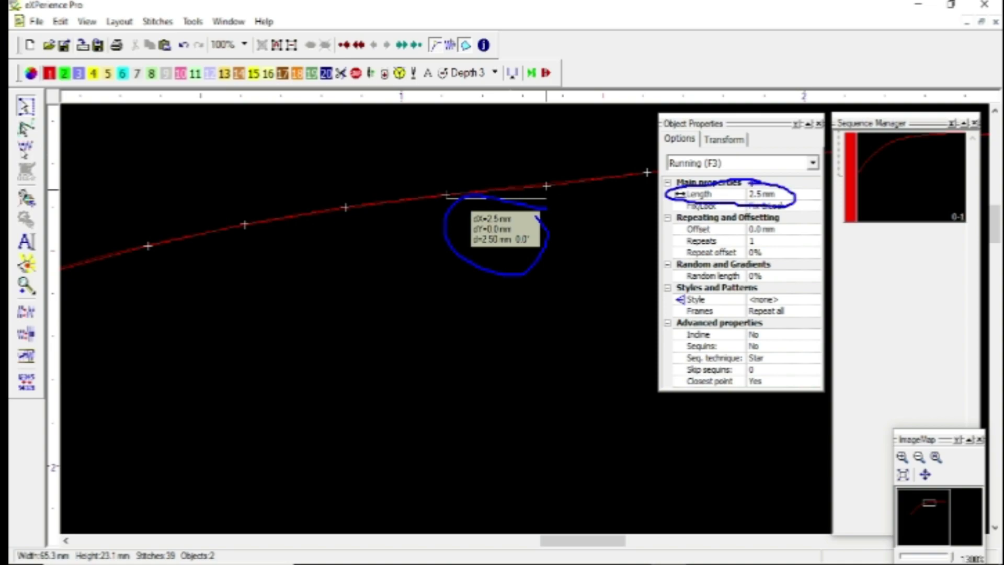
{"action": "key", "text": "Escape"}
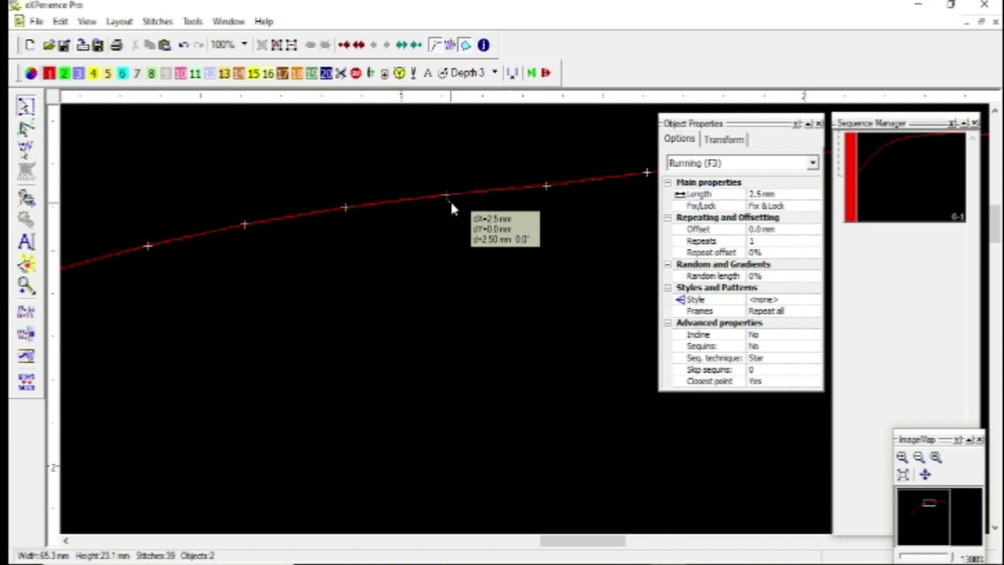
{"action": "left_click", "coordinate": [450, 197]}
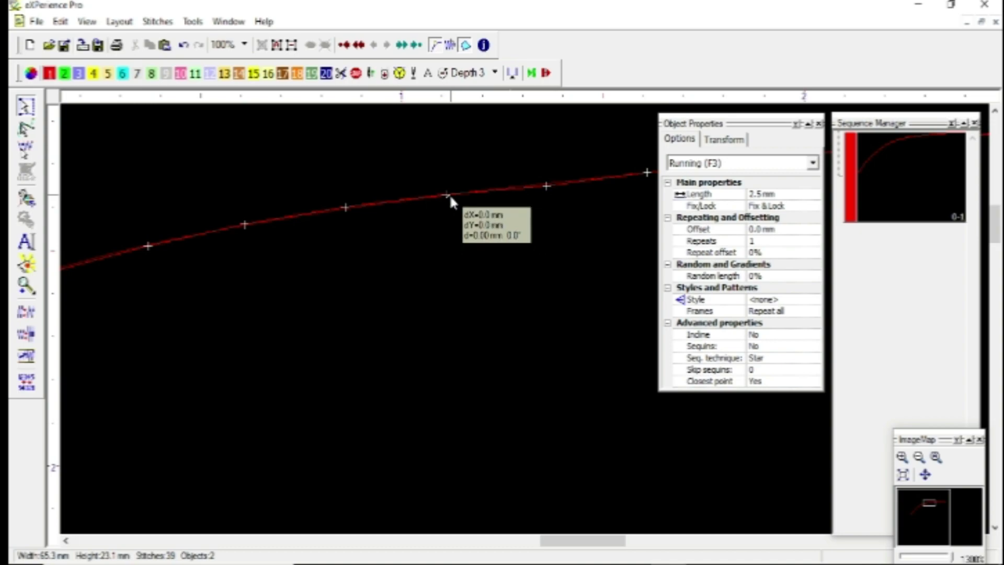
{"action": "scroll", "coordinate": [449, 193], "scroll_direction": "down", "scroll_amount": 2}
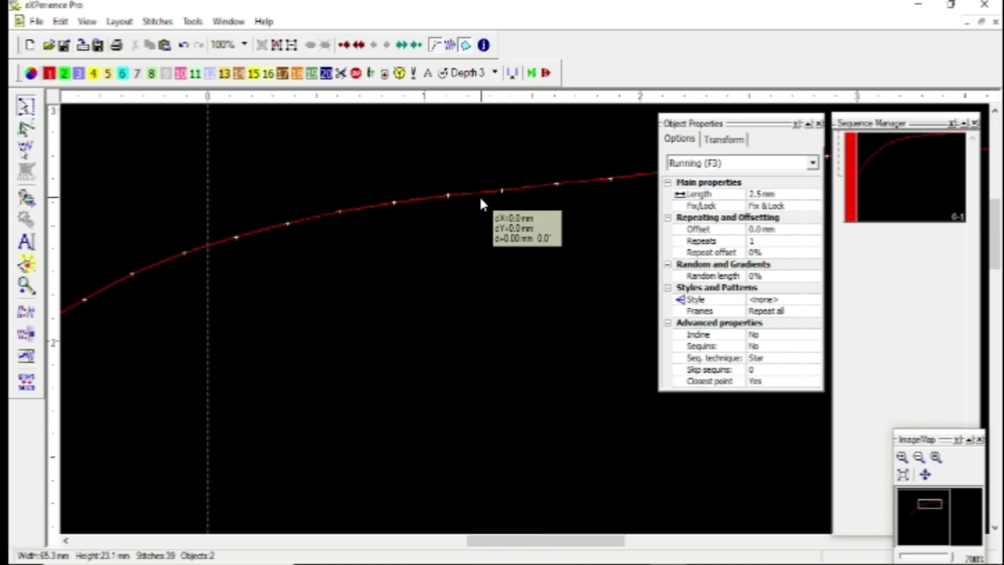
Step: Place a copy of the running-stitch curve just below the original
{"action": "left_click", "coordinate": [481, 198]}
{"action": "scroll", "coordinate": [481, 192], "scroll_direction": "down", "scroll_amount": 2}
{"action": "left_click_drag", "start_coordinate": [497, 192], "coordinate": [519, 232]}
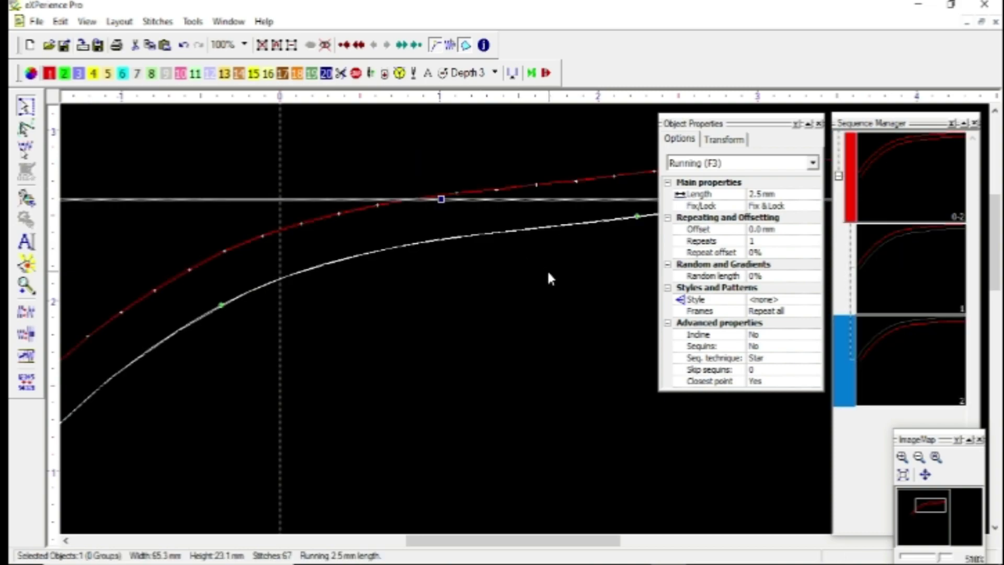
Step: Set the lower curve's running stitch length to 4.0 mm and deselect it
{"action": "scroll", "coordinate": [552, 256], "scroll_direction": "up", "scroll_amount": 2}
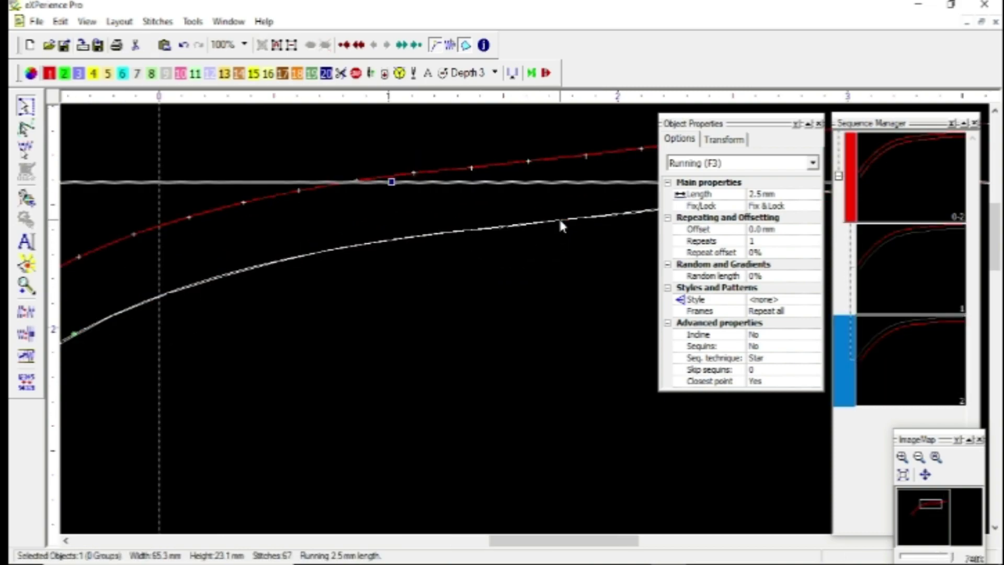
{"action": "left_click", "coordinate": [771, 195]}
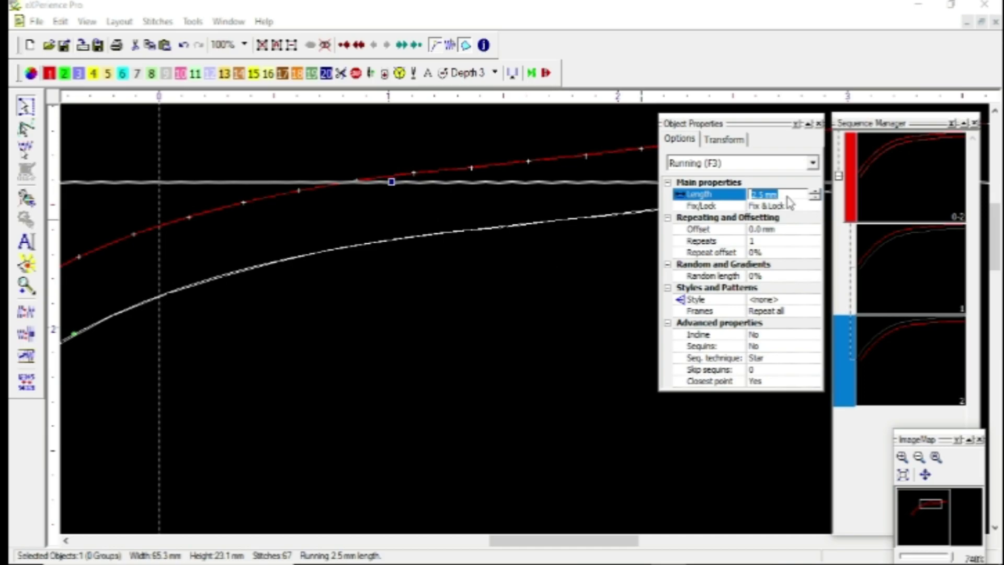
{"action": "left_click", "coordinate": [814, 191]}
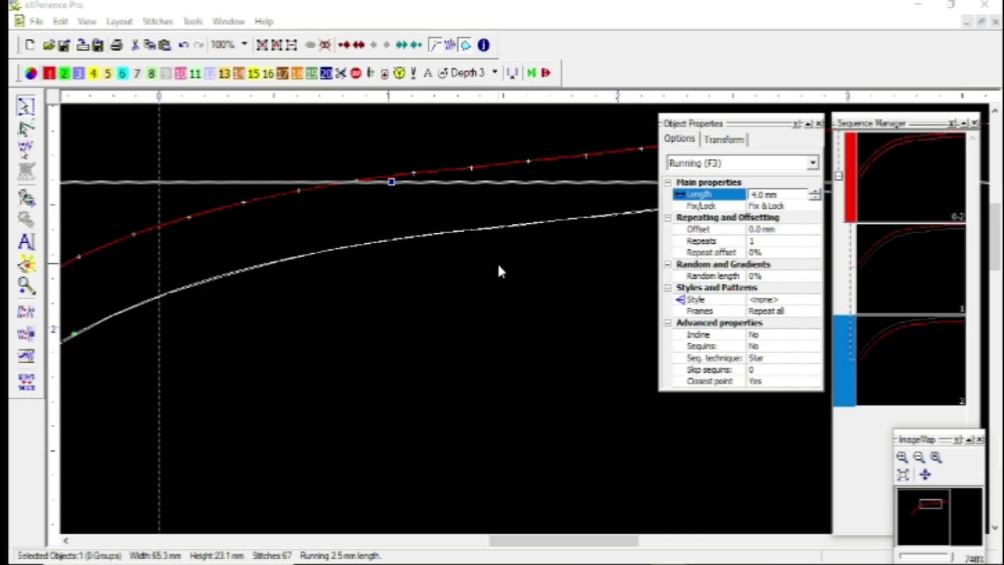
{"action": "key", "text": "Return"}
{"action": "left_click", "coordinate": [566, 284]}
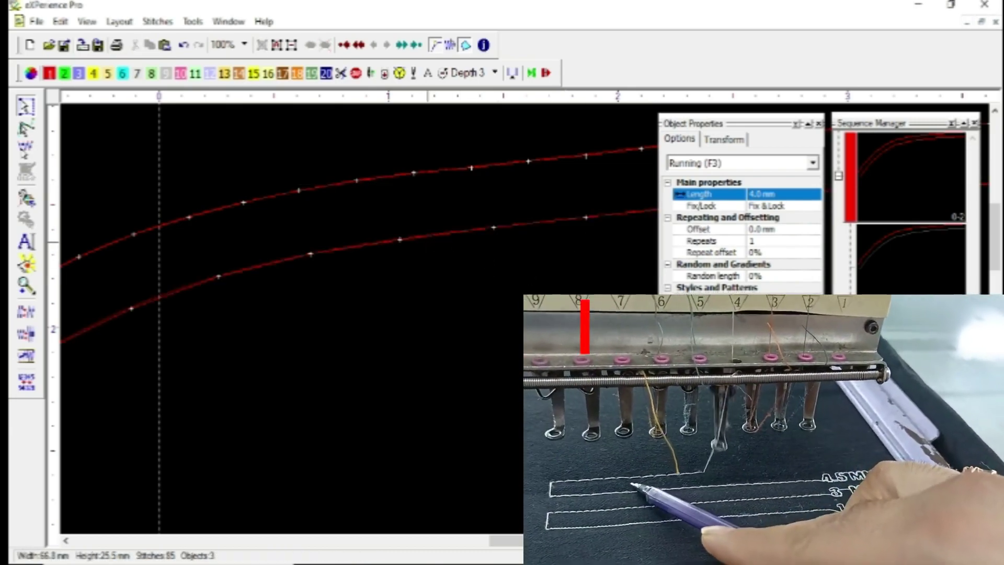
Step: Measure the distance between neighbouring stitch marks on the lower curve
{"action": "left_click_drag", "start_coordinate": [310, 229], "coordinate": [407, 229]}
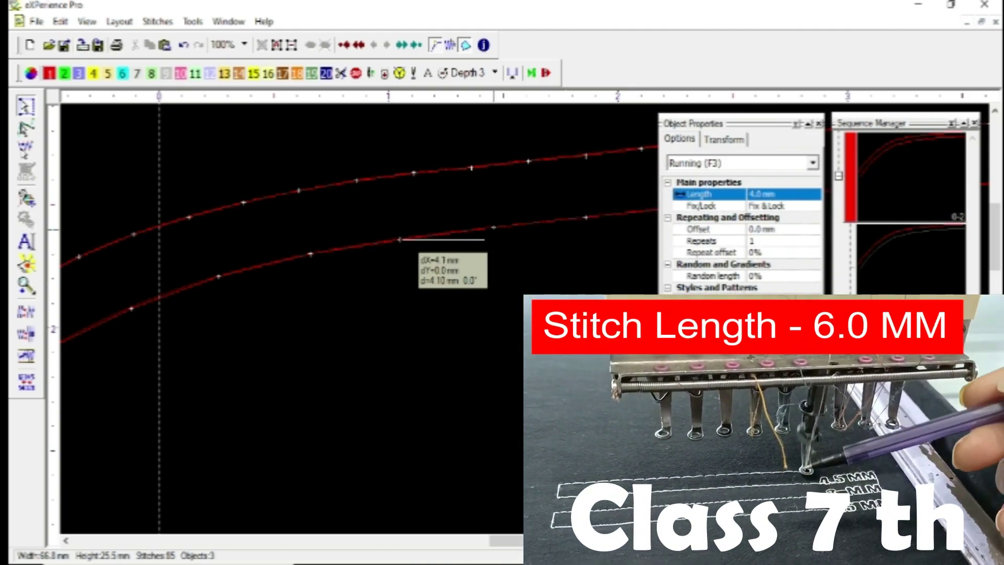
{"action": "left_click", "coordinate": [514, 233]}
{"action": "left_click", "coordinate": [513, 232]}
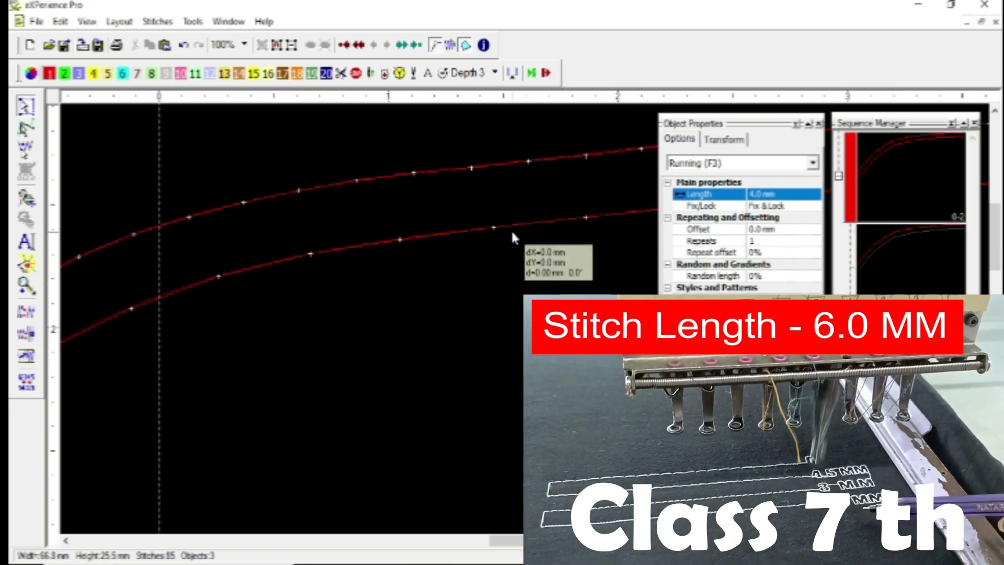
Step: Place another copy of the original running-stitch curve just above it
{"action": "scroll", "coordinate": [506, 245], "scroll_direction": "down", "scroll_amount": 6}
{"action": "left_click", "coordinate": [459, 317]}
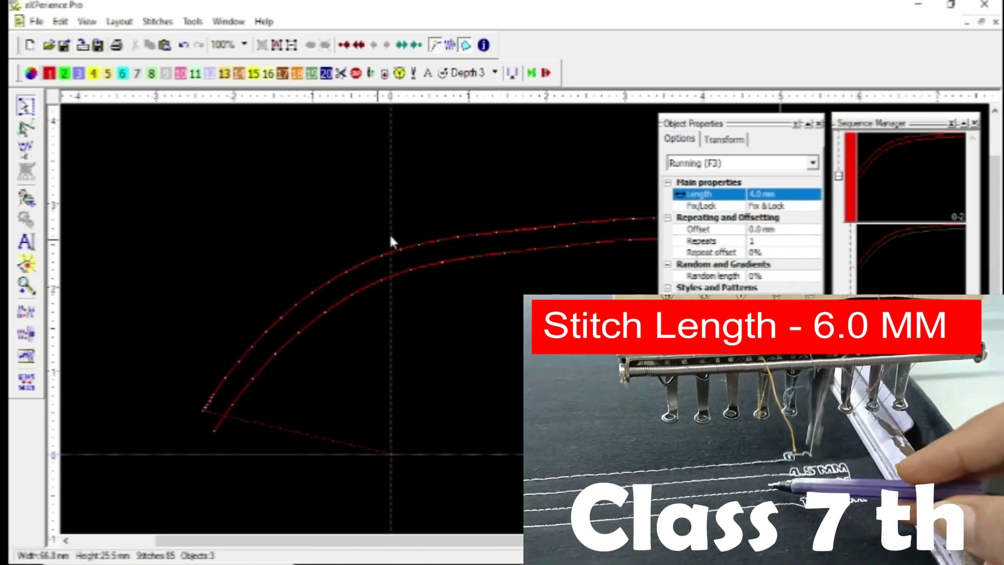
{"action": "left_click_drag", "start_coordinate": [505, 227], "coordinate": [522, 209]}
{"action": "left_click", "coordinate": [603, 276]}
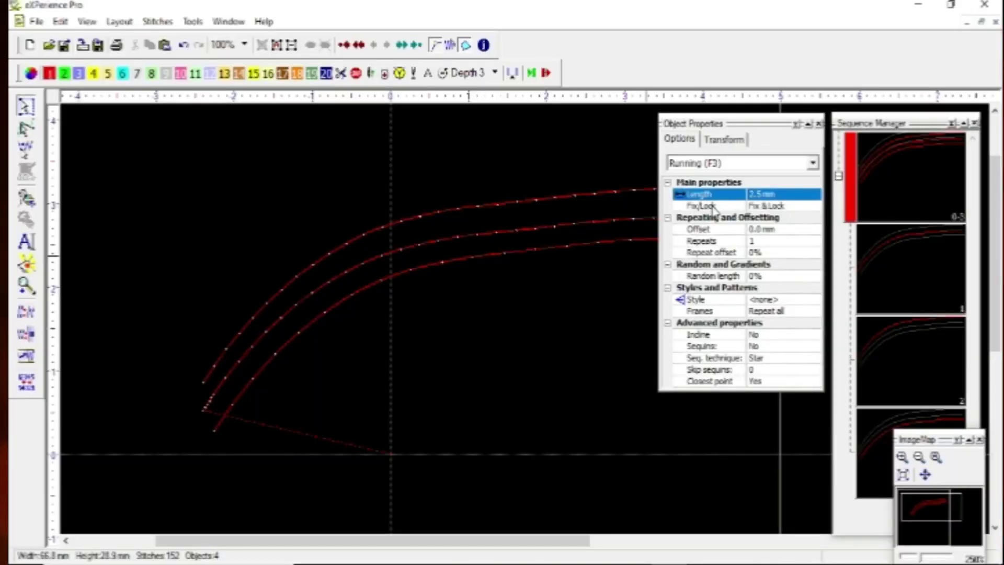
Step: Draw a four-point running-stitch arch about 29 mm wide and 11 mm high below the three curves, on the left side of the frame
{"action": "left_click", "coordinate": [510, 250]}
{"action": "left_click", "coordinate": [460, 289]}
{"action": "scroll", "coordinate": [324, 247], "scroll_direction": "down", "scroll_amount": 5}
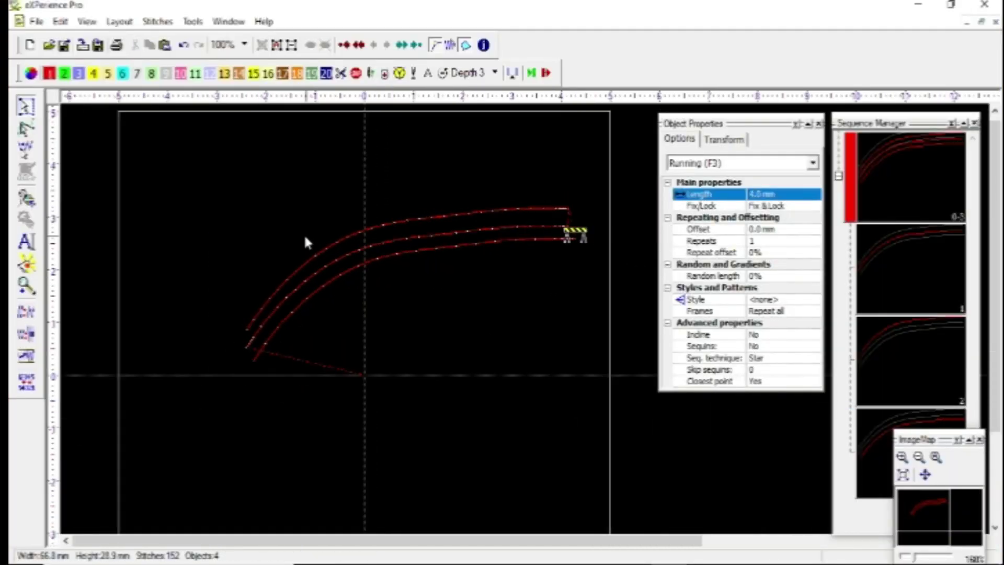
{"action": "scroll", "coordinate": [294, 287], "scroll_direction": "up", "scroll_amount": 3}
{"action": "key", "text": "F3"}
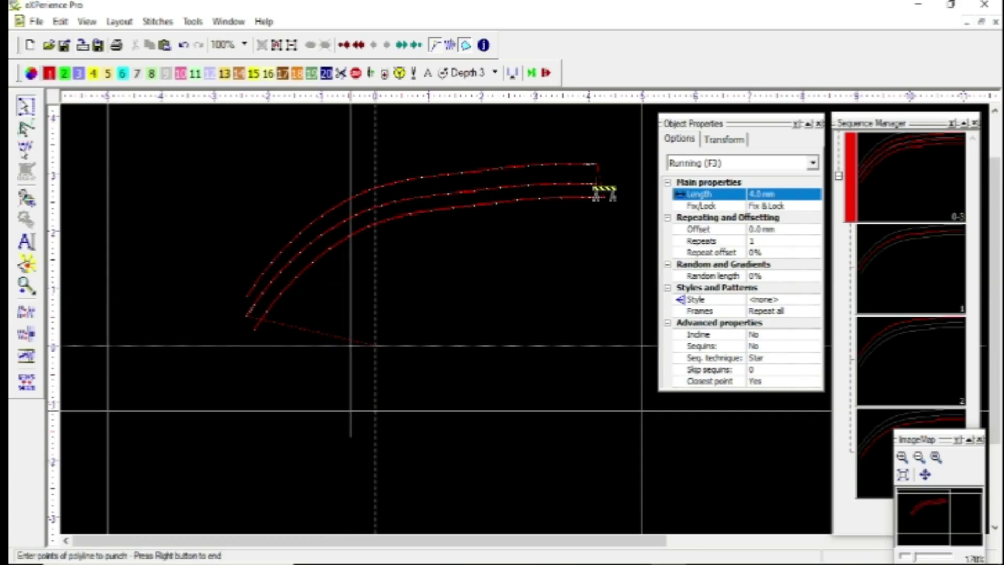
{"action": "scroll", "coordinate": [320, 390], "scroll_direction": "down", "scroll_amount": 3}
{"action": "scroll", "coordinate": [251, 368], "scroll_direction": "up", "scroll_amount": 3}
{"action": "left_click", "coordinate": [185, 340]}
{"action": "left_click", "coordinate": [185, 340]}
{"action": "left_click", "coordinate": [237, 304]}
{"action": "left_click", "coordinate": [292, 294]}
{"action": "left_click", "coordinate": [329, 349]}
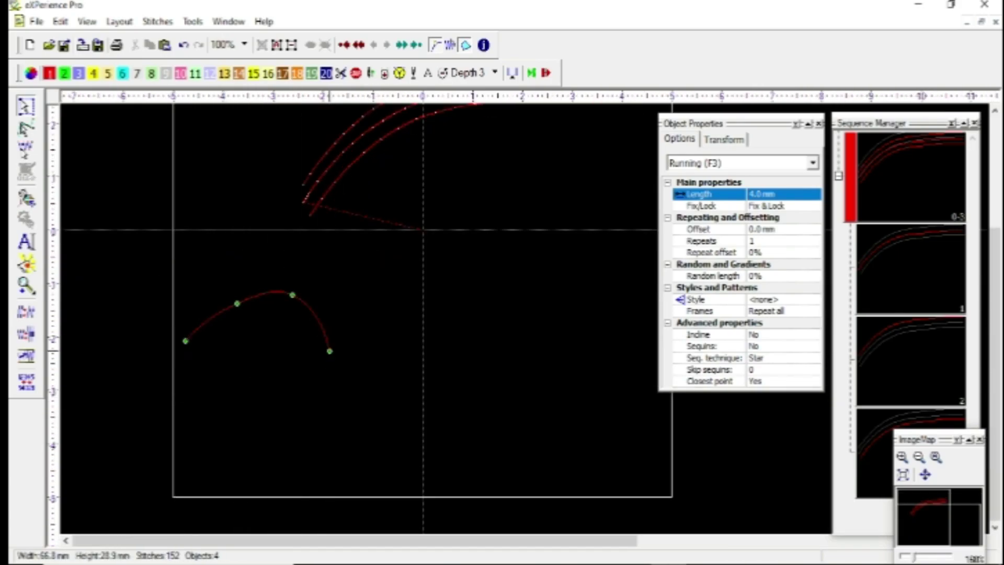
{"action": "key", "text": "Return"}
Step: Draw a second four-point running-stitch arch just right of the first, leaving a short gap between their facing ends
{"action": "scroll", "coordinate": [330, 354], "scroll_direction": "up", "scroll_amount": 1}
{"action": "scroll", "coordinate": [331, 356], "scroll_direction": "up", "scroll_amount": 3}
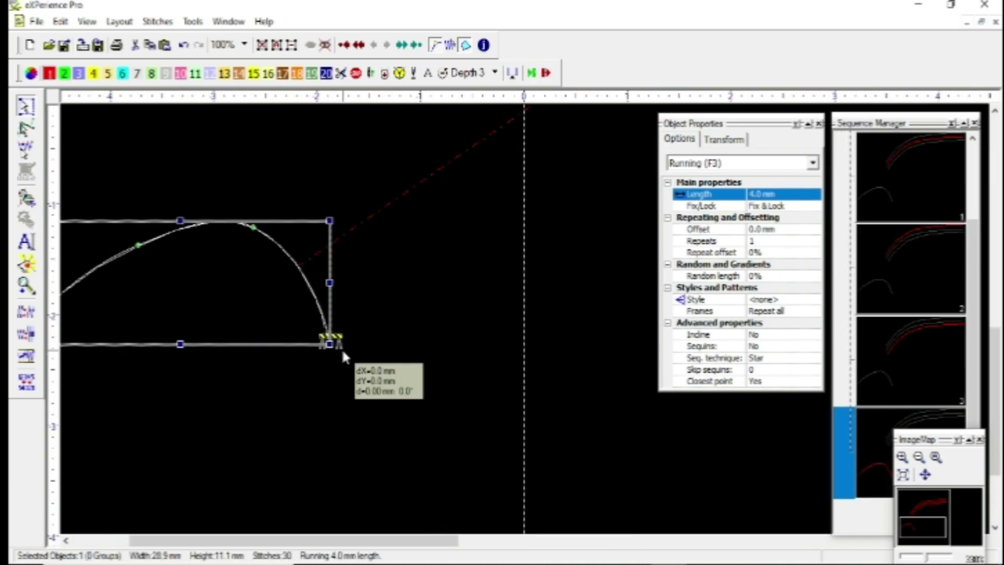
{"action": "left_click", "coordinate": [342, 348]}
{"action": "key", "text": "F3"}
{"action": "left_click", "coordinate": [407, 345]}
{"action": "left_click", "coordinate": [443, 253]}
{"action": "left_click", "coordinate": [529, 214]}
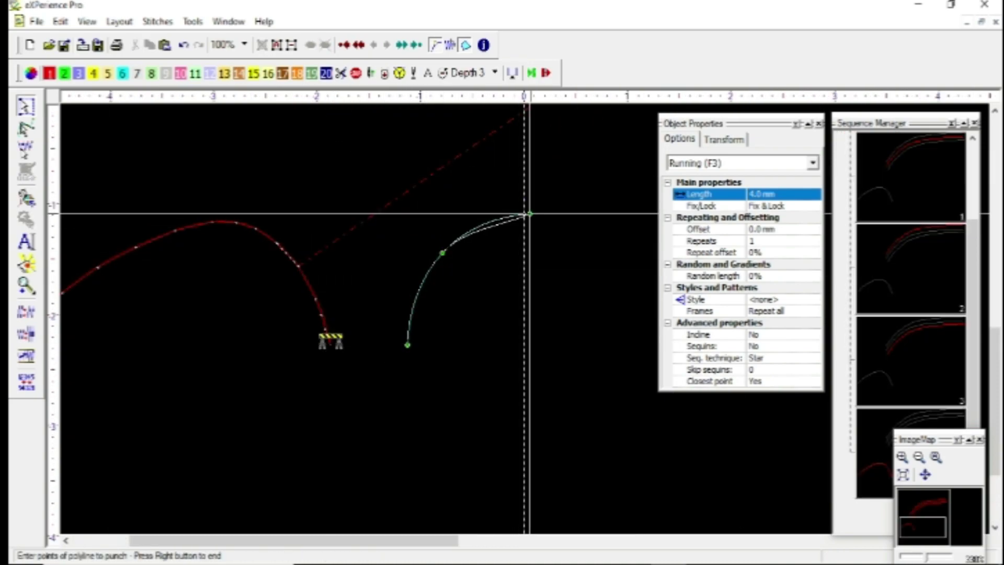
{"action": "left_click", "coordinate": [630, 332]}
{"action": "key", "text": "Return"}
{"action": "key", "text": "Escape"}
{"action": "scroll", "coordinate": [377, 380], "scroll_direction": "up", "scroll_amount": 1}
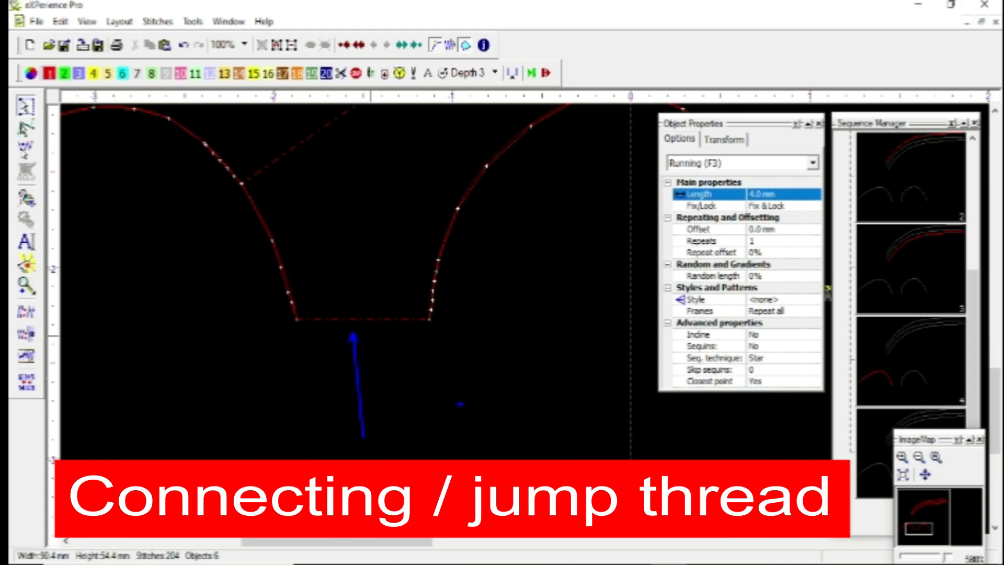
Step: Select both lower arches and add a thread trim to them
{"action": "scroll", "coordinate": [473, 359], "scroll_direction": "down", "scroll_amount": 2}
{"action": "key", "text": "F11"}
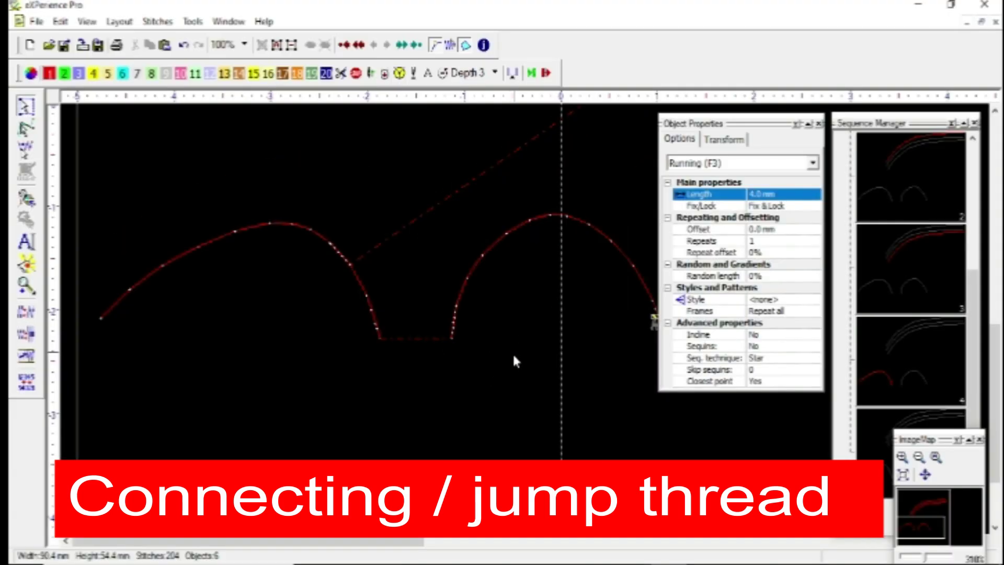
{"action": "left_click", "coordinate": [373, 325]}
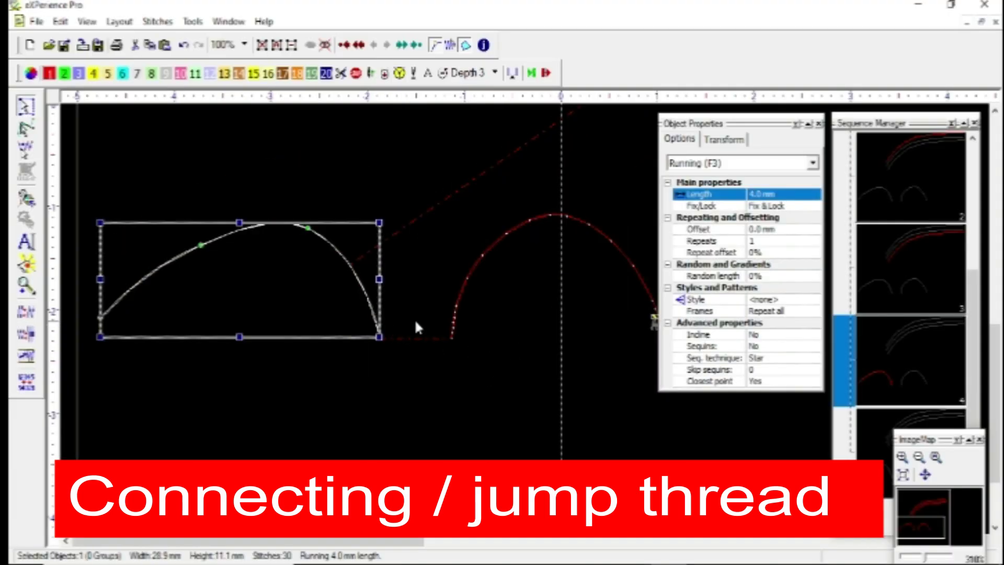
{"action": "left_click", "coordinate": [453, 319], "text": "ctrl"}
{"action": "left_click", "coordinate": [341, 74]}
{"action": "left_click", "coordinate": [432, 208]}
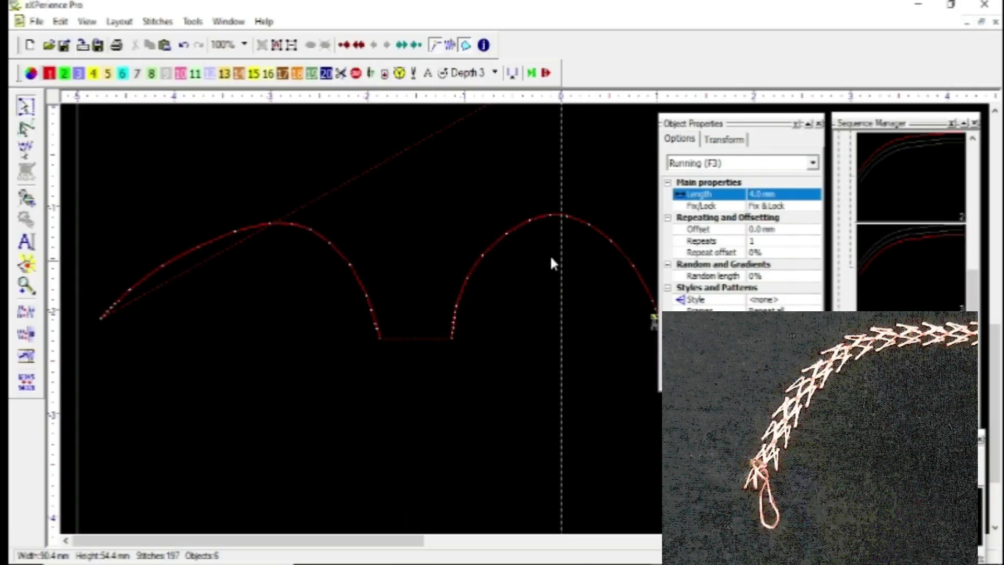
{"action": "left_click", "coordinate": [480, 255]}
{"action": "left_click", "coordinate": [500, 265]}
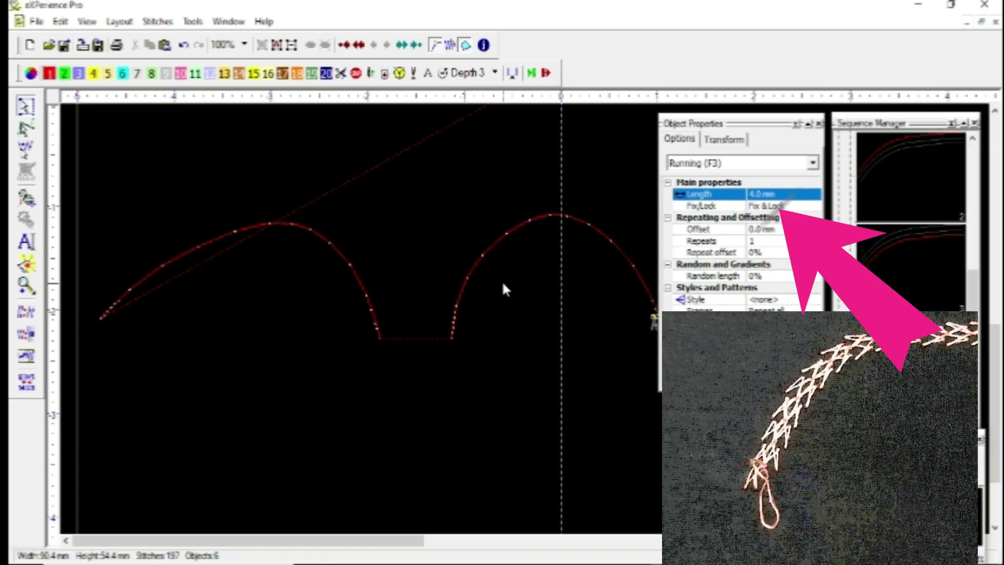
{"action": "scroll", "coordinate": [505, 289], "scroll_direction": "up", "scroll_amount": 2}
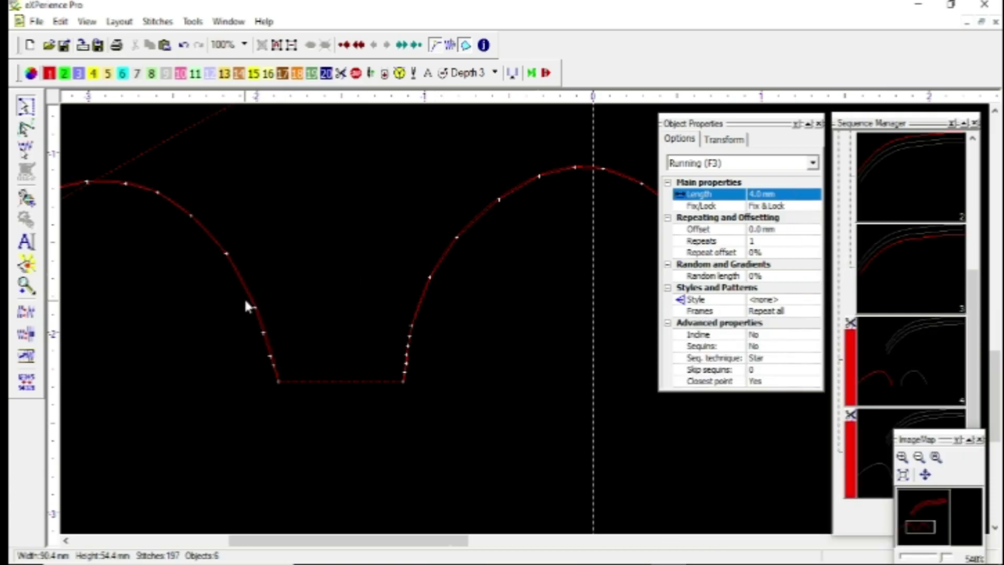
Step: Inspect the stitch points at the starting and finishing ends of the second lower arch
{"action": "scroll", "coordinate": [266, 311], "scroll_direction": "down", "scroll_amount": 1}
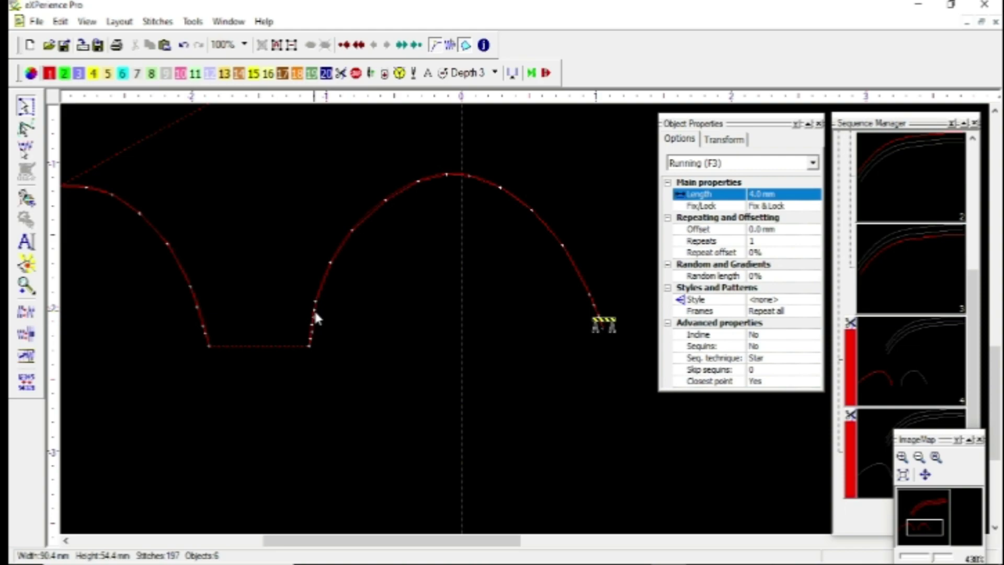
{"action": "scroll", "coordinate": [314, 309], "scroll_direction": "up", "scroll_amount": 1}
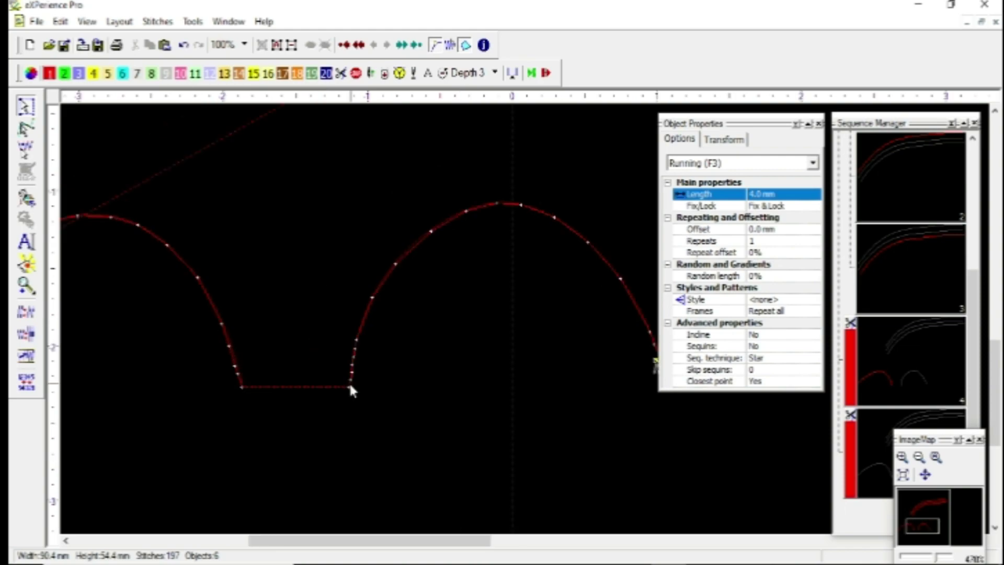
{"action": "scroll", "coordinate": [358, 372], "scroll_direction": "up", "scroll_amount": 2}
{"action": "scroll", "coordinate": [265, 406], "scroll_direction": "down", "scroll_amount": 3}
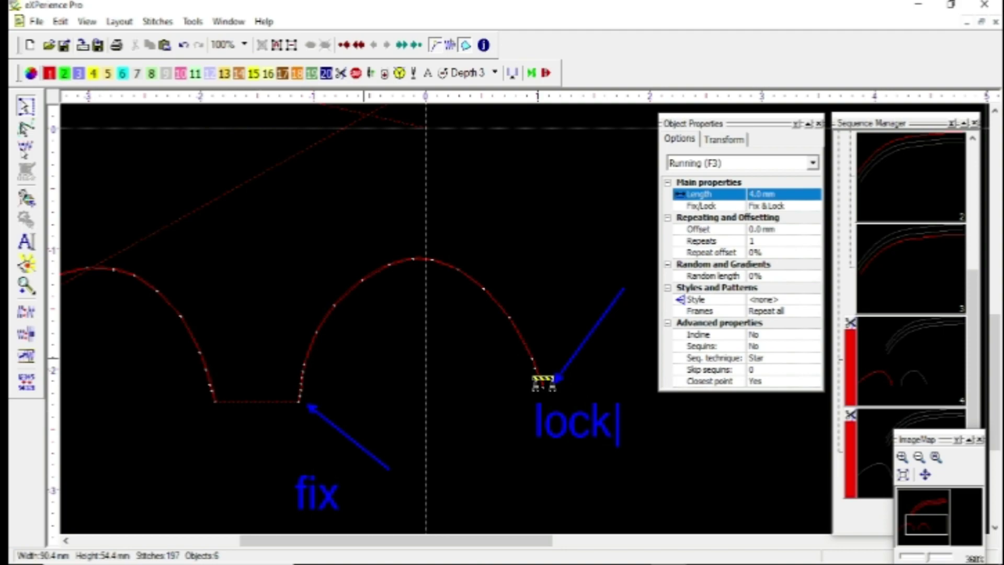
{"action": "key", "text": "Escape"}
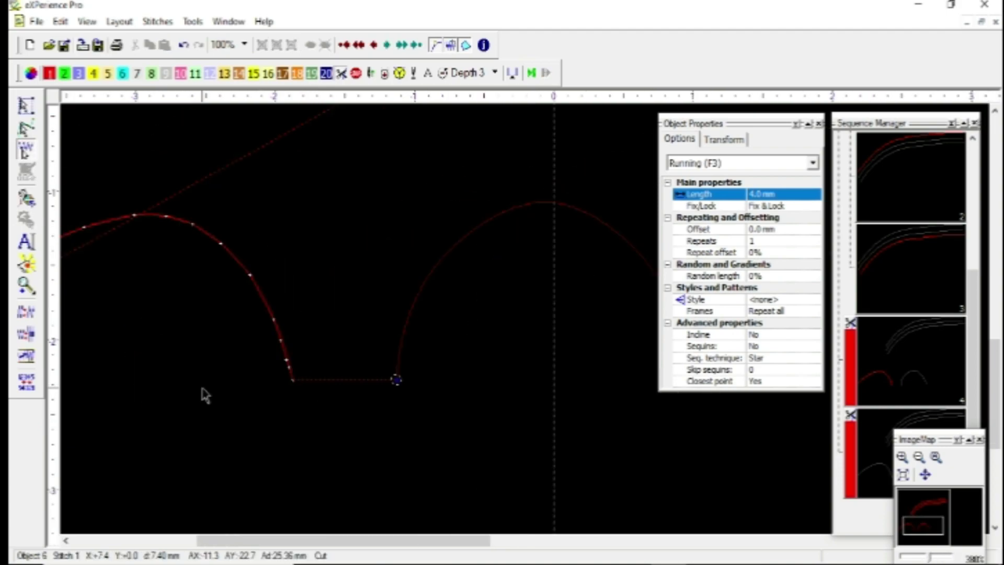
{"action": "scroll", "coordinate": [203, 394], "scroll_direction": "down", "scroll_amount": 1}
{"action": "scroll", "coordinate": [478, 346], "scroll_direction": "up", "scroll_amount": 1}
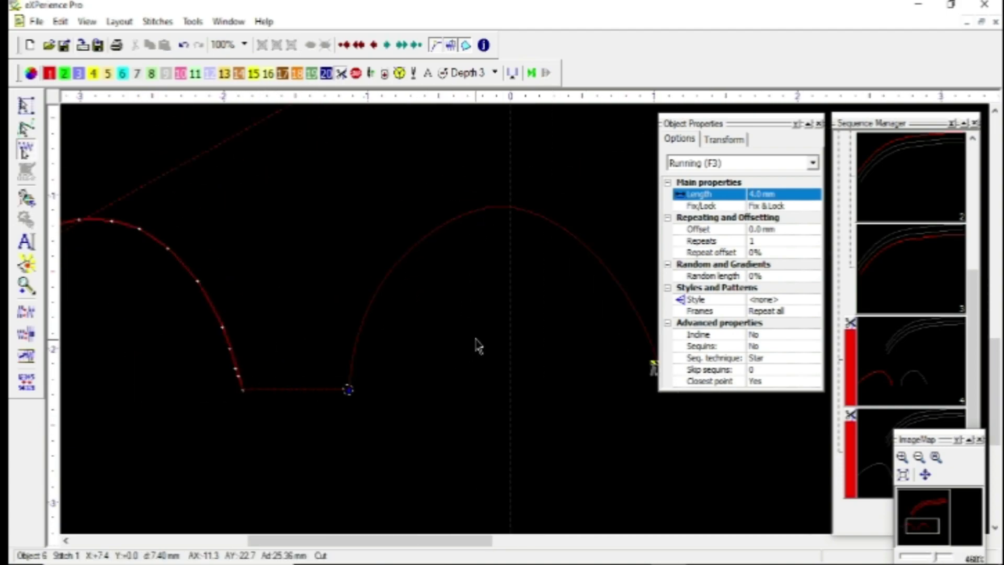
Step: Step through the opening stitches of the second lower arch and examine the short fix stitches at its start
{"action": "key", "text": "Right"}
{"action": "key", "text": "Right"}
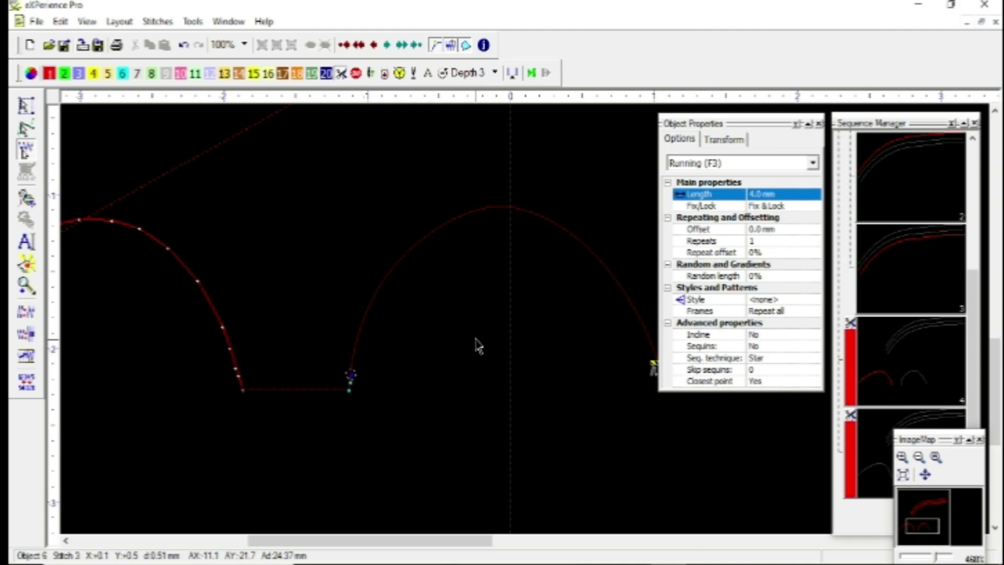
{"action": "key", "text": "Right"}
{"action": "key", "text": "Right"}
{"action": "key", "text": "Right"}
{"action": "key", "text": "Right"}
{"action": "key", "text": "Right"}
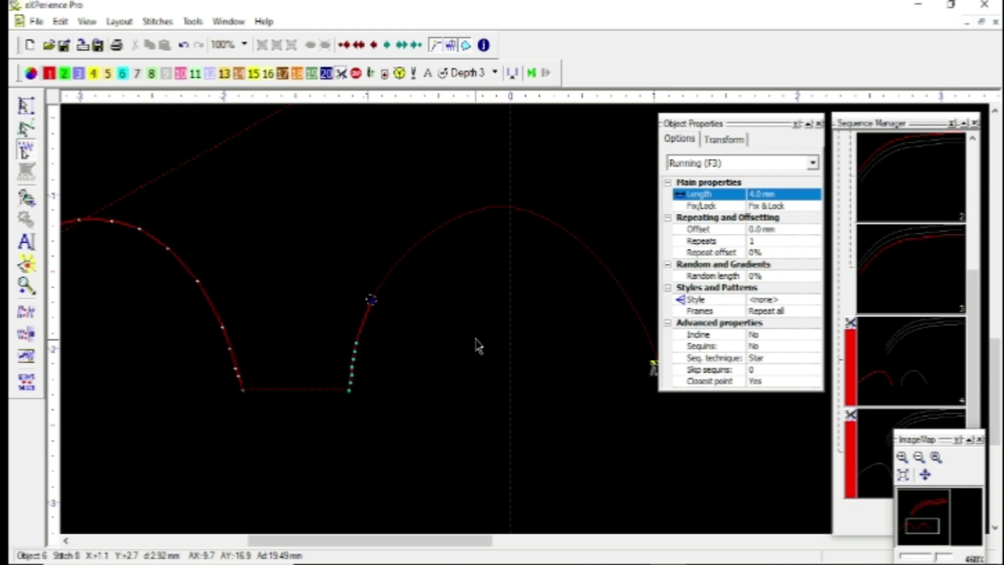
{"action": "scroll", "coordinate": [374, 367], "scroll_direction": "up", "scroll_amount": 3}
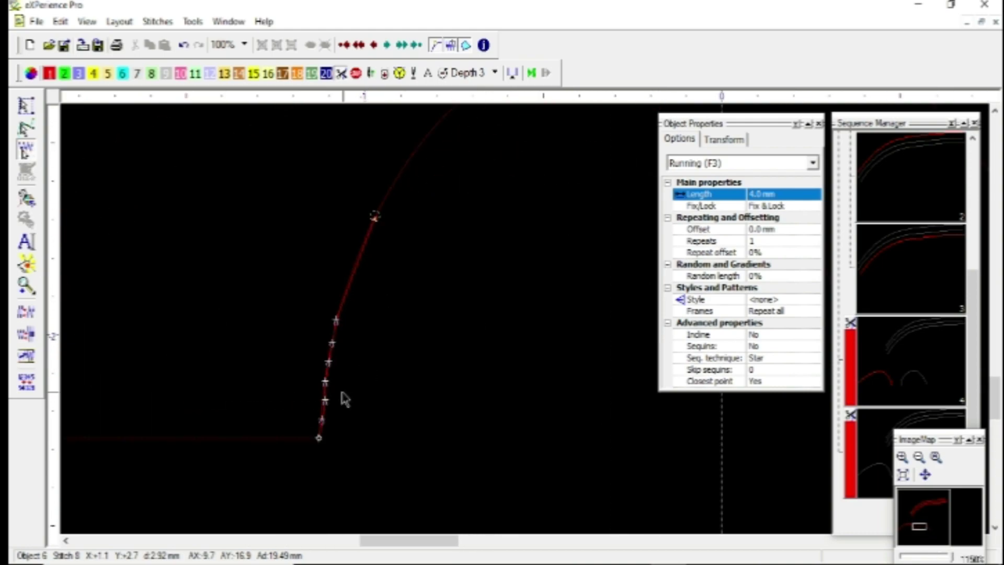
{"action": "scroll", "coordinate": [328, 445], "scroll_direction": "up", "scroll_amount": 1}
{"action": "left_click_drag", "start_coordinate": [316, 450], "coordinate": [336, 392]}
{"action": "scroll", "coordinate": [307, 403], "scroll_direction": "down", "scroll_amount": 2}
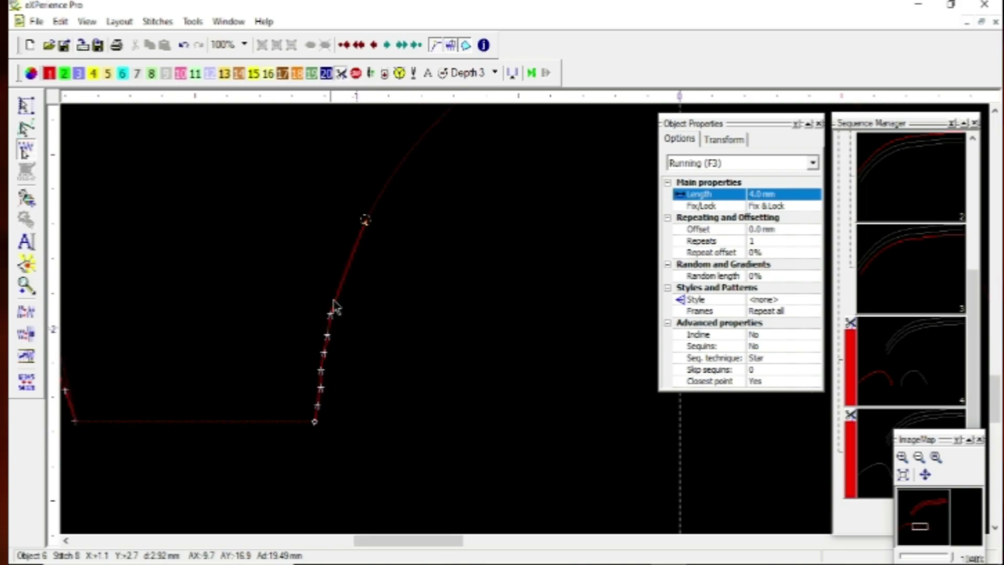
{"action": "scroll", "coordinate": [323, 388], "scroll_direction": "down", "scroll_amount": 2}
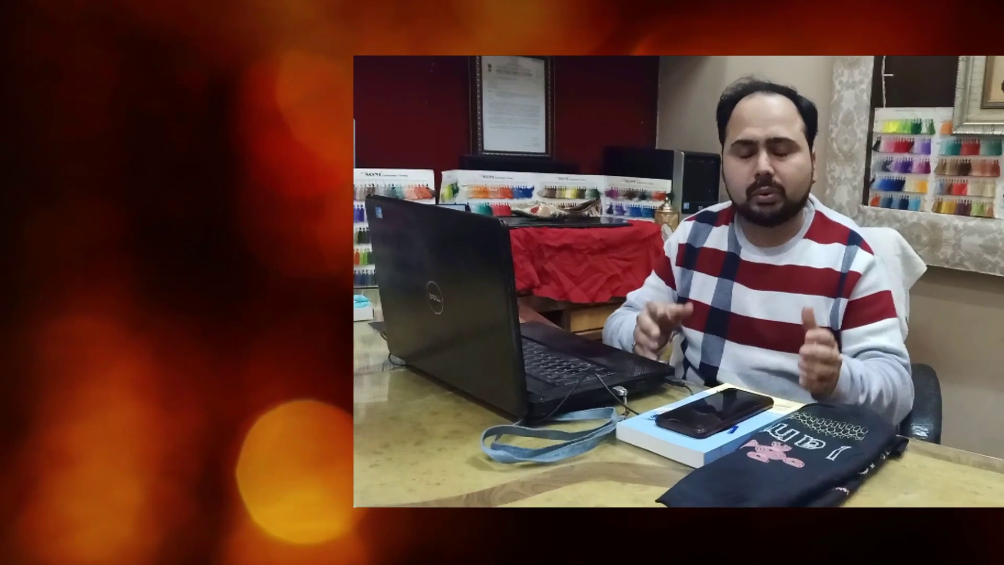
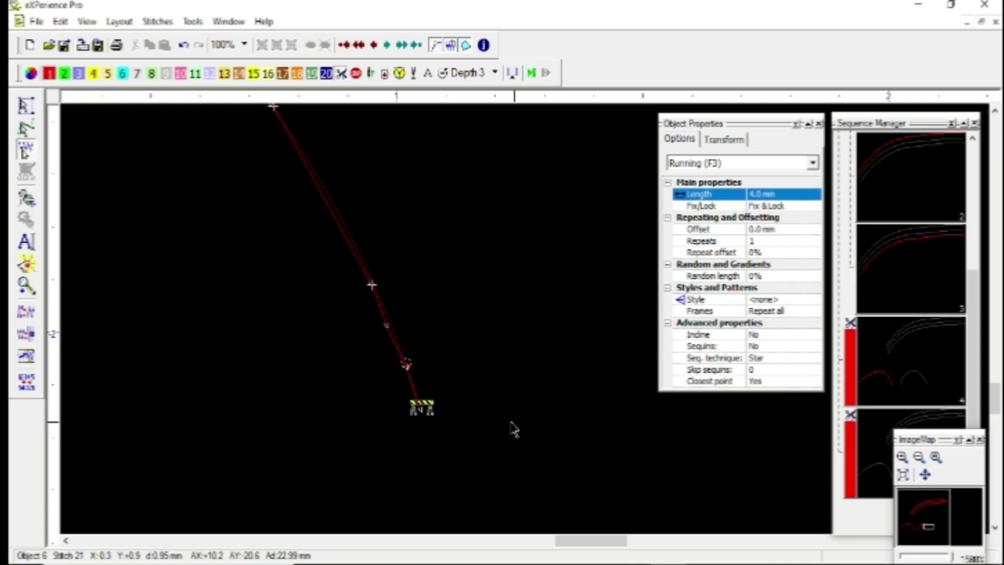
Step: Step to the final stitch of the second lower arch and examine the lock stitches at its end
{"action": "key", "text": "Right"}
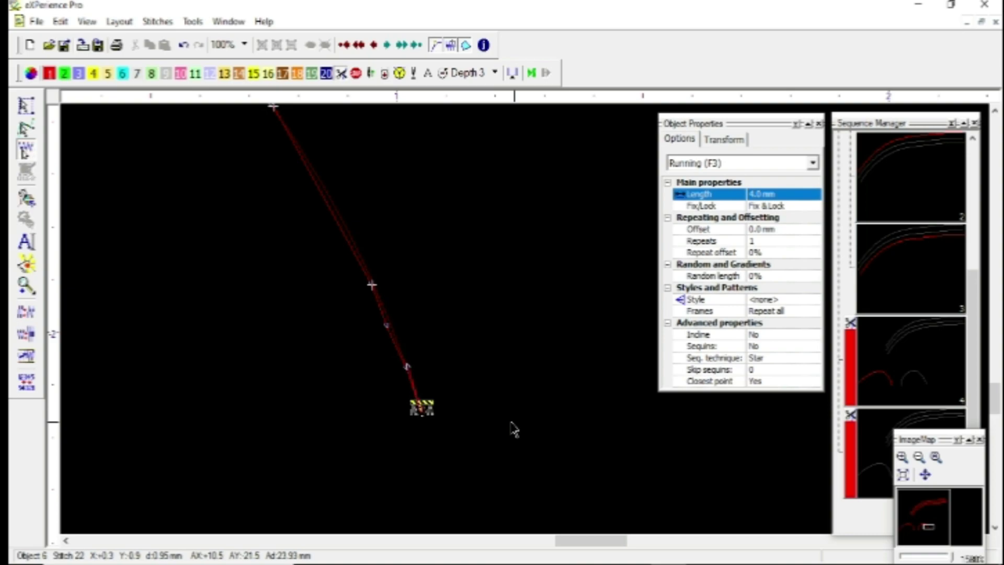
{"action": "key", "text": "Escape"}
{"action": "key", "text": "Escape"}
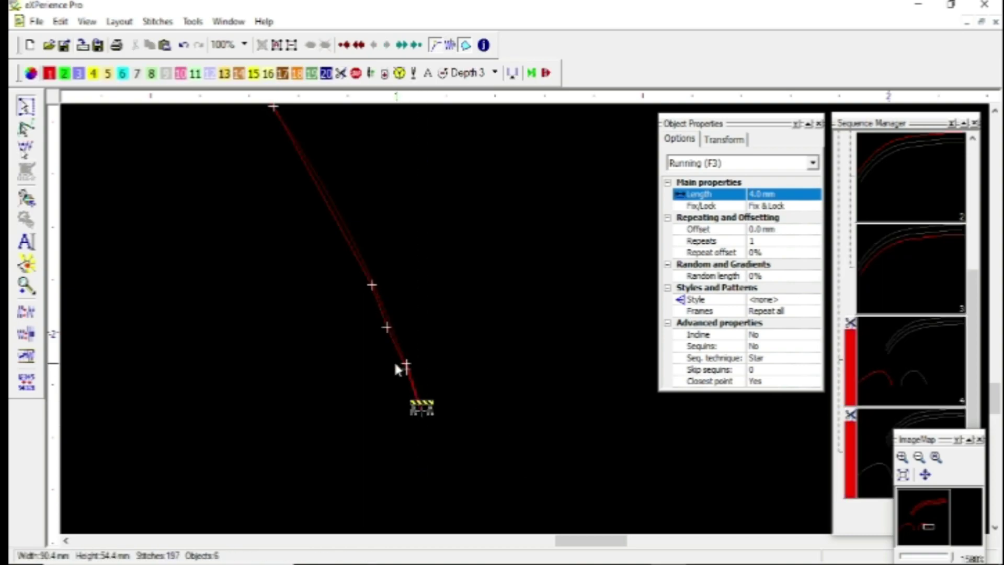
{"action": "left_click", "coordinate": [397, 350]}
{"action": "scroll", "coordinate": [510, 321], "scroll_direction": "down", "scroll_amount": 3}
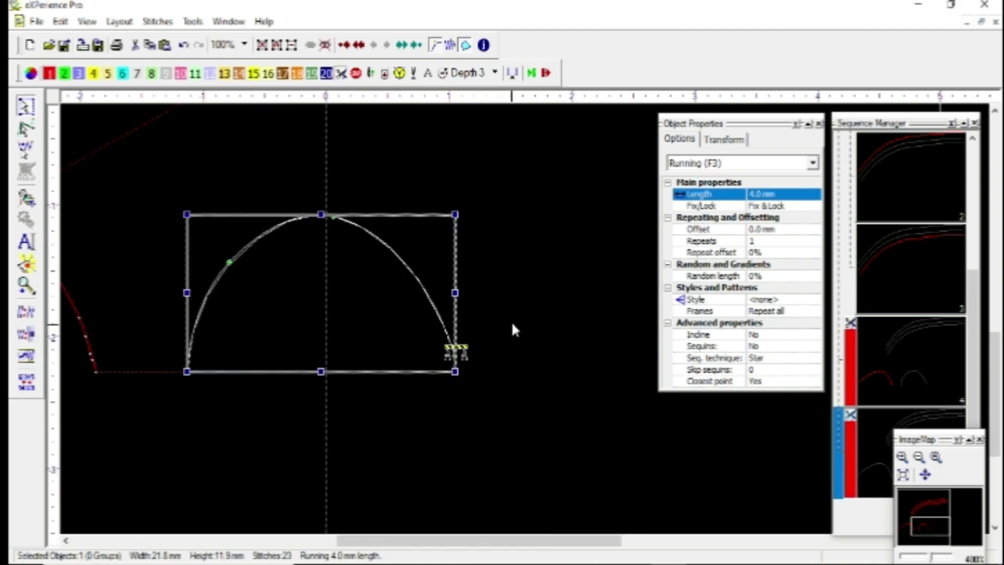
{"action": "left_click", "coordinate": [510, 331]}
{"action": "scroll", "coordinate": [424, 282], "scroll_direction": "up", "scroll_amount": 2}
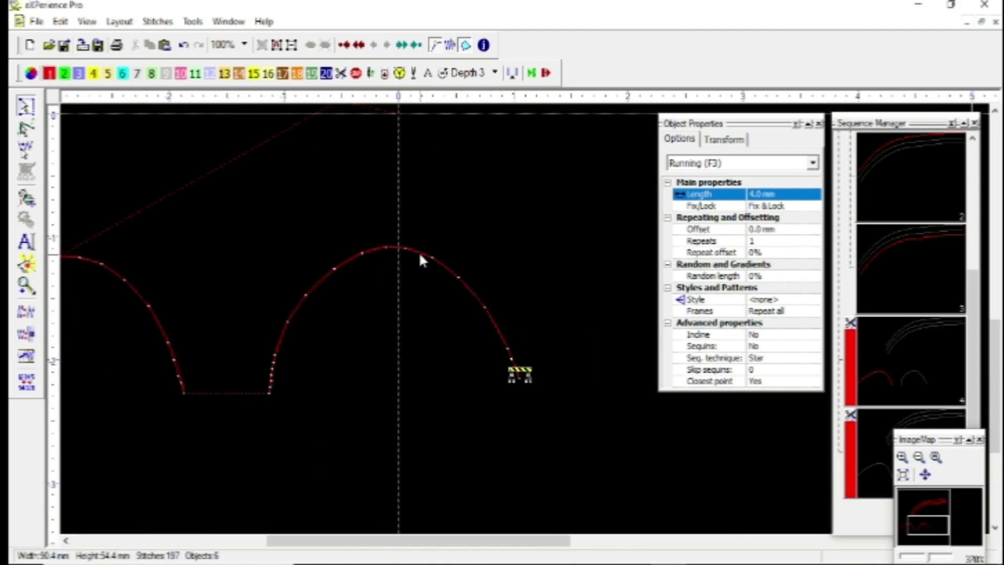
Step: Place a copy of the second lower arch to its right, inside the frame
{"action": "left_click", "coordinate": [419, 252]}
{"action": "scroll", "coordinate": [233, 157], "scroll_direction": "down", "scroll_amount": 3}
{"action": "scroll", "coordinate": [335, 209], "scroll_direction": "up", "scroll_amount": 2}
{"action": "left_click_drag", "start_coordinate": [175, 260], "coordinate": [423, 258]}
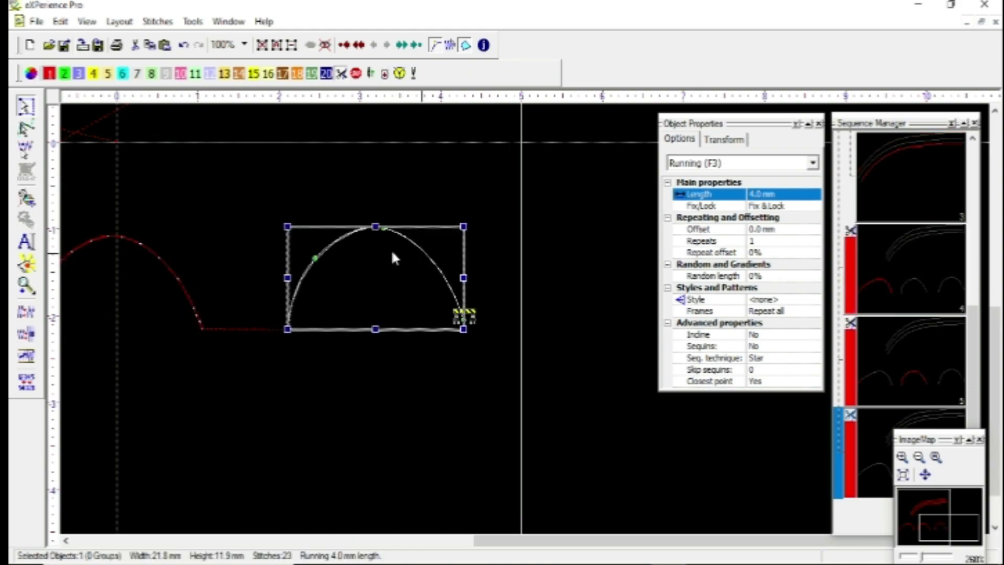
Step: Set Fix/Lock to none for the copied third arch
{"action": "left_click", "coordinate": [758, 211]}
{"action": "left_click", "coordinate": [769, 217]}
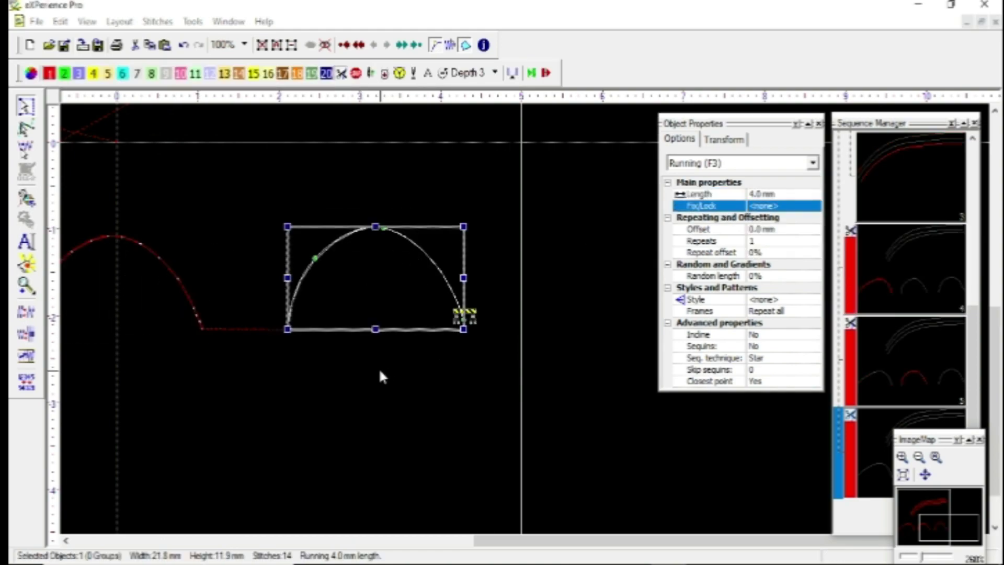
{"action": "left_click", "coordinate": [378, 368]}
{"action": "scroll", "coordinate": [418, 267], "scroll_direction": "up", "scroll_amount": 2}
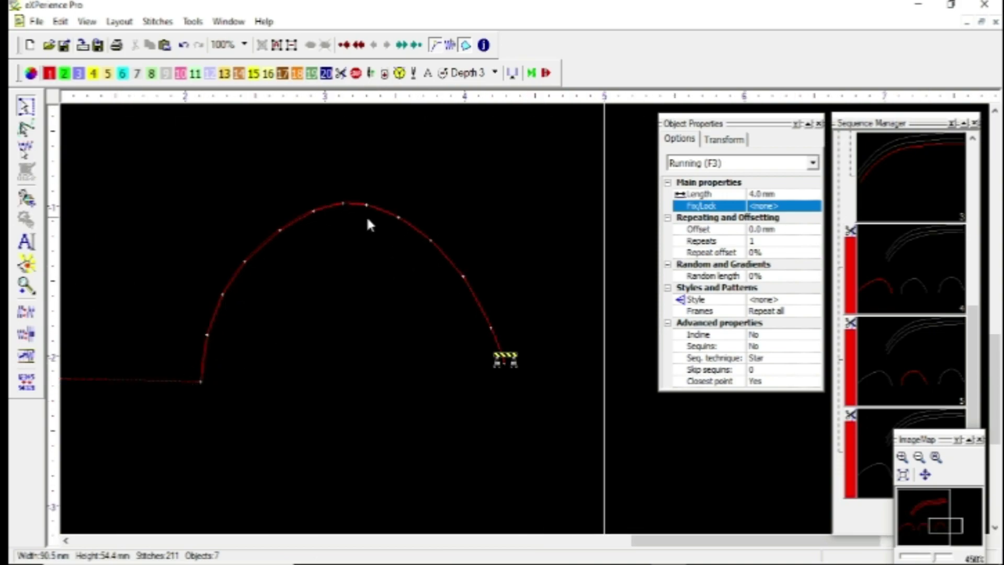
Step: Step through the stitches of the third arch and check both ends for fix and lock stitches
{"action": "left_click", "coordinate": [432, 241]}
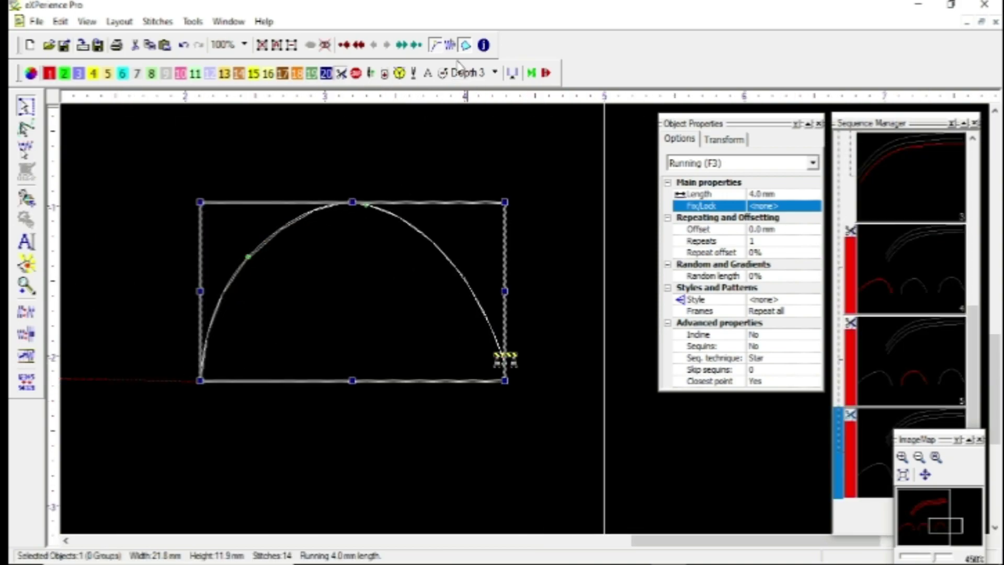
{"action": "left_click", "coordinate": [450, 46]}
{"action": "key", "text": "Right"}
{"action": "key", "text": "Right"}
{"action": "key", "text": "Right"}
{"action": "key", "text": "Right"}
{"action": "key", "text": "Right"}
{"action": "key", "text": "Right"}
{"action": "key", "text": "Right"}
{"action": "key", "text": "Right"}
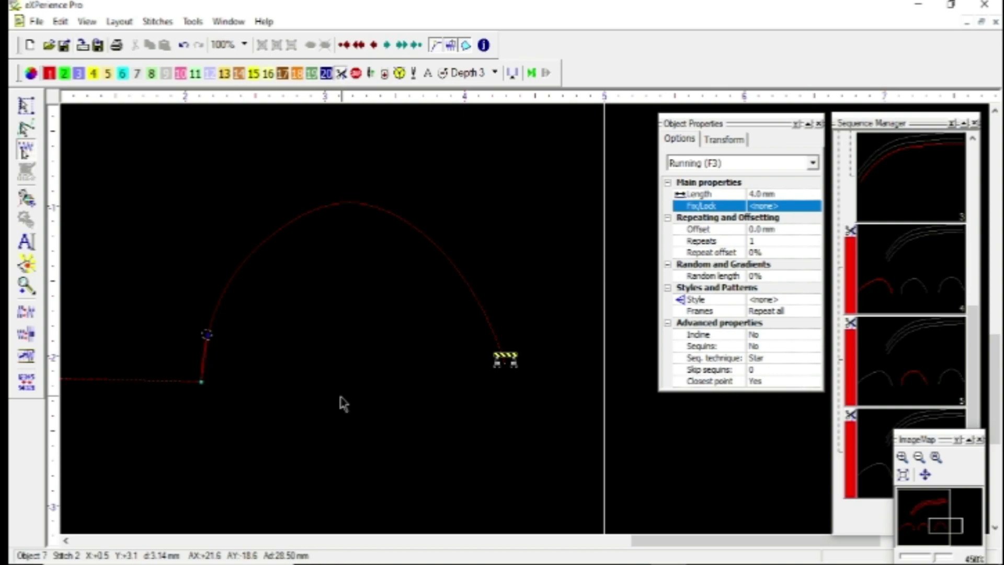
{"action": "key", "text": "Right"}
{"action": "key", "text": "Right"}
{"action": "key", "text": "Right"}
{"action": "key", "text": "Right"}
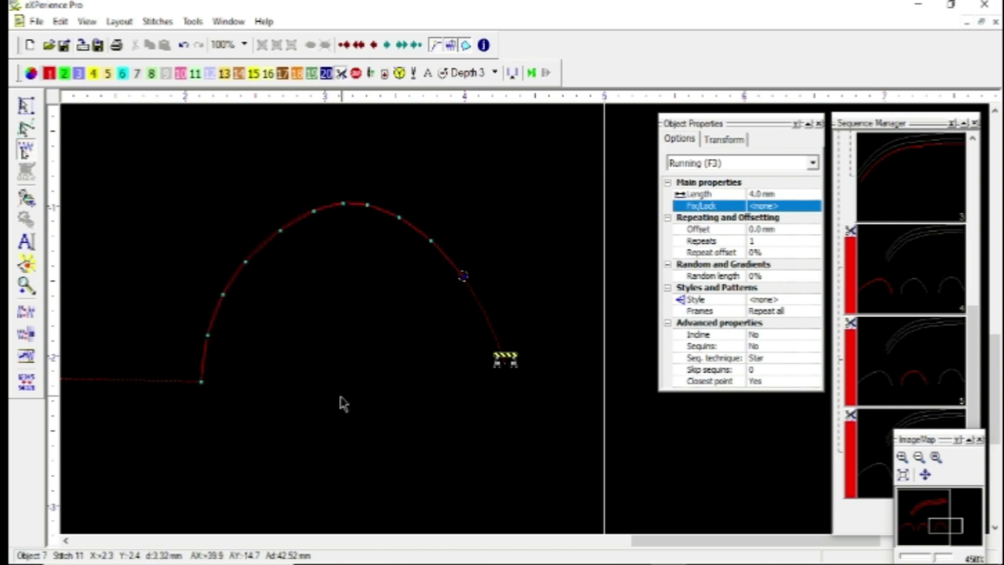
{"action": "left_click_drag", "start_coordinate": [168, 408], "coordinate": [219, 347]}
{"action": "left_click_drag", "start_coordinate": [472, 342], "coordinate": [527, 382]}
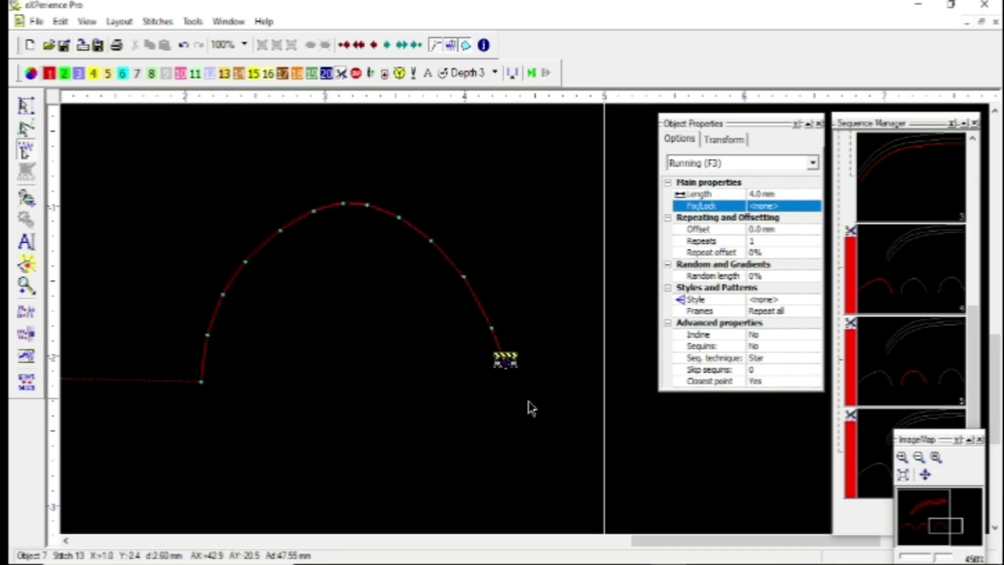
{"action": "left_click", "coordinate": [464, 280]}
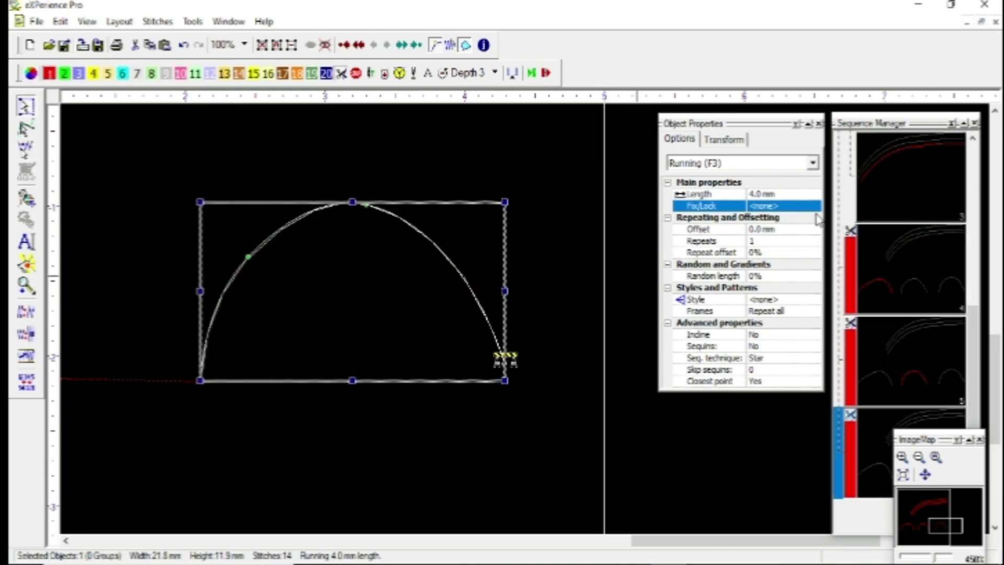
{"action": "scroll", "coordinate": [554, 350], "scroll_direction": "down", "scroll_amount": 3}
{"action": "left_click", "coordinate": [554, 350]}
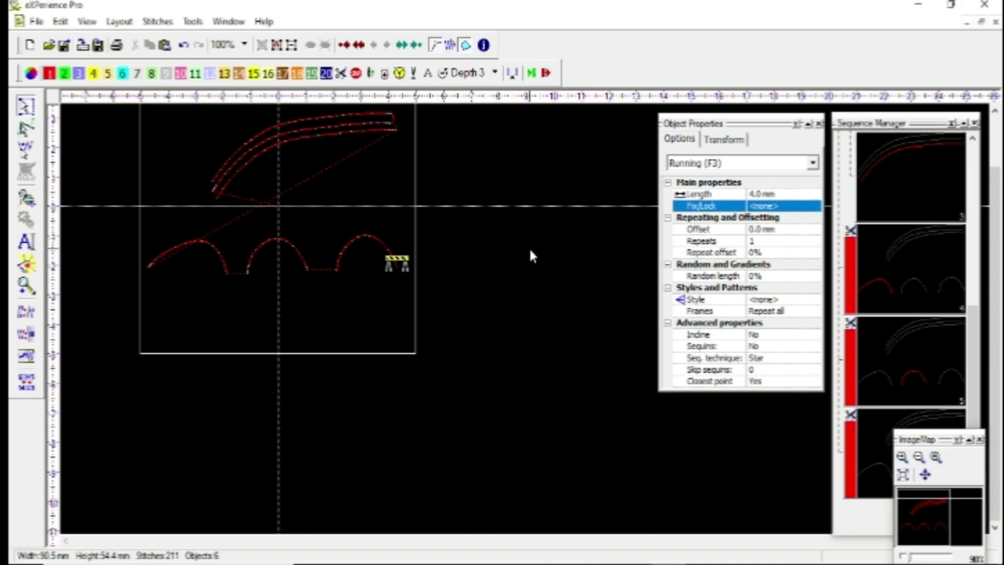
Step: Draw a closed running-stitch petal about 4.9 mm wide and 15.4 mm high outside the frame, above and to the right of the third arch
{"action": "scroll", "coordinate": [528, 247], "scroll_direction": "up", "scroll_amount": 1}
{"action": "scroll", "coordinate": [492, 217], "scroll_direction": "up", "scroll_amount": 4}
{"action": "scroll", "coordinate": [361, 528], "scroll_direction": "down", "scroll_amount": 7}
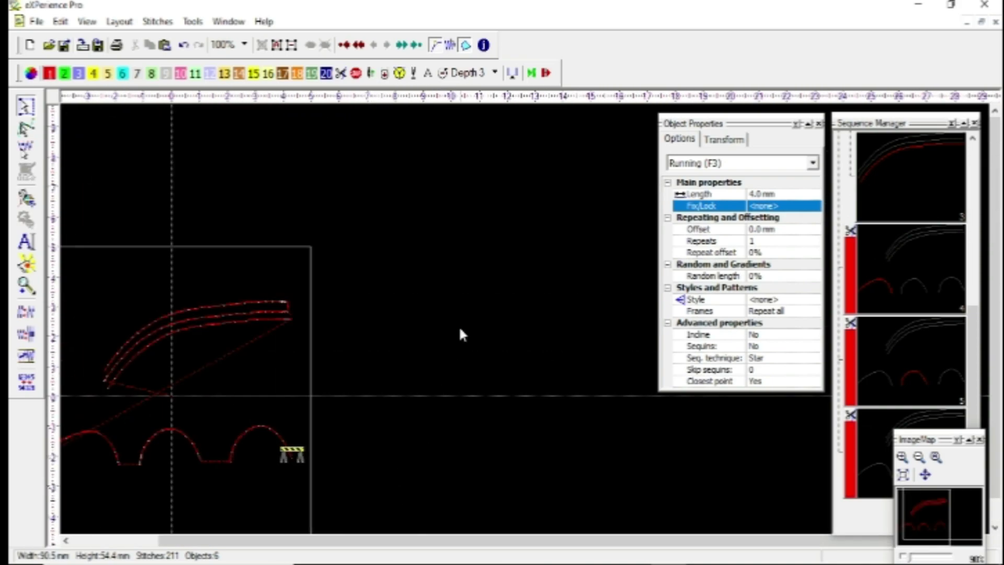
{"action": "scroll", "coordinate": [459, 329], "scroll_direction": "up", "scroll_amount": 7}
{"action": "left_click", "coordinate": [350, 360]}
{"action": "left_click", "coordinate": [337, 300]}
{"action": "left_click", "coordinate": [381, 194]}
{"action": "left_click", "coordinate": [381, 304]}
{"action": "left_click", "coordinate": [351, 360]}
{"action": "right_click", "coordinate": [359, 352]}
{"action": "left_click", "coordinate": [325, 388]}
{"action": "left_click", "coordinate": [346, 264]}
{"action": "scroll", "coordinate": [396, 324], "scroll_direction": "down", "scroll_amount": 3}
{"action": "scroll", "coordinate": [396, 325], "scroll_direction": "up", "scroll_amount": 2}
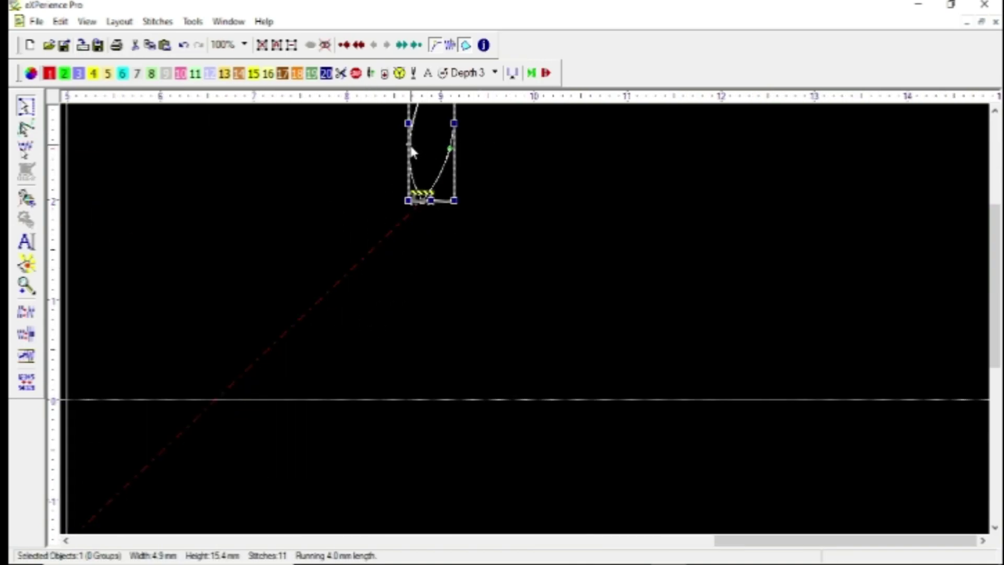
Step: Move the petal's rotation centre to its base and make a copy rotated clockwise to lie nearly horizontal
{"action": "left_click", "coordinate": [411, 147]}
{"action": "scroll", "coordinate": [475, 178], "scroll_direction": "down", "scroll_amount": 2}
{"action": "scroll", "coordinate": [452, 183], "scroll_direction": "up", "scroll_amount": 3}
{"action": "left_click_drag", "start_coordinate": [432, 202], "coordinate": [427, 288]}
{"action": "left_click_drag", "start_coordinate": [463, 123], "coordinate": [549, 283]}
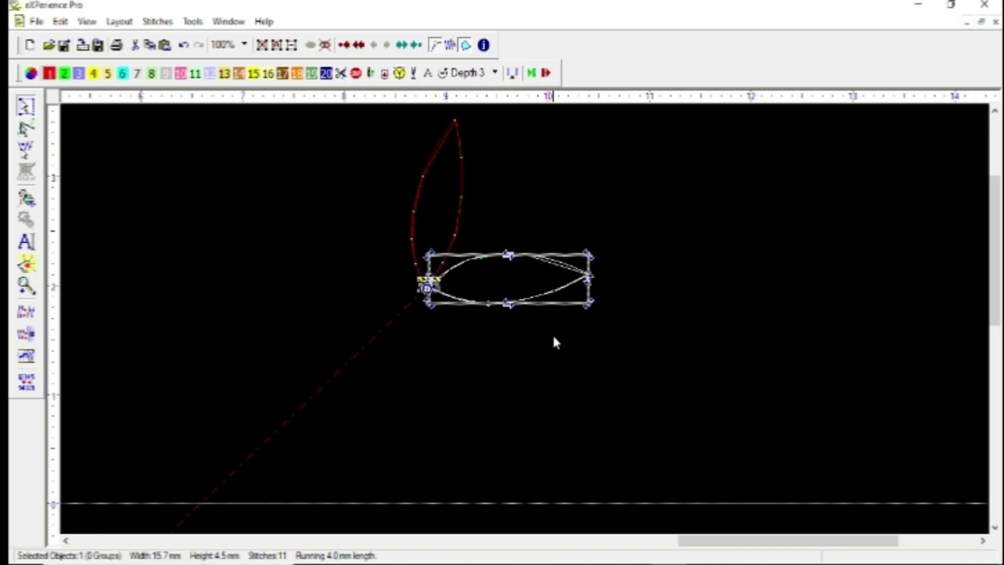
Step: Repeat the rotated duplication three times around the base to complete a five-petal flower
{"action": "key", "text": "ctrl+d"}
{"action": "key", "text": "ctrl+d"}
{"action": "key", "text": "ctrl+d"}
{"action": "left_click", "coordinate": [584, 212]}
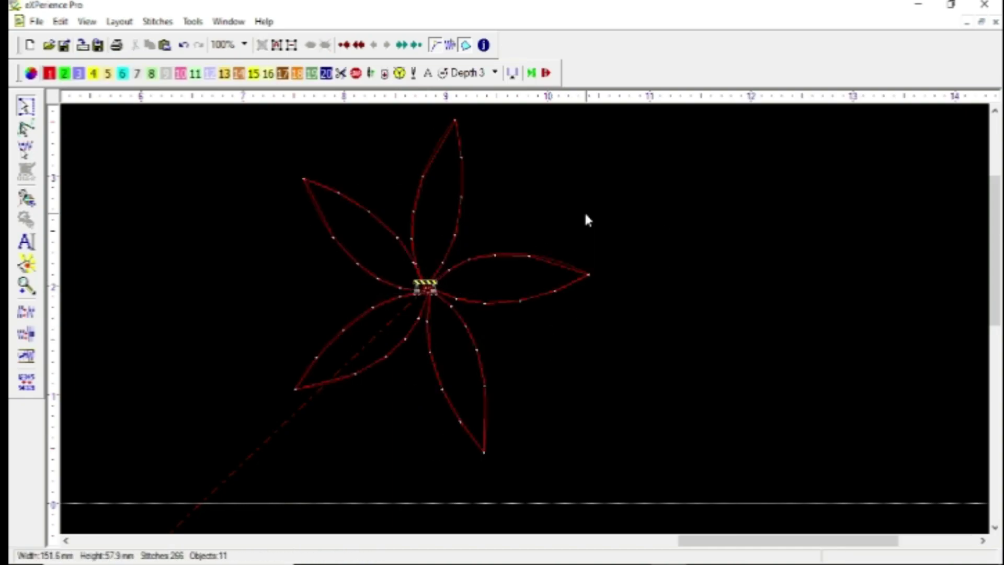
Step: Examine the jump from the third arch to the flower and step through the petals' stitches to their shared centre
{"action": "scroll", "coordinate": [424, 287], "scroll_direction": "down", "scroll_amount": 2}
{"action": "left_click_drag", "start_coordinate": [410, 150], "coordinate": [656, 418]}
{"action": "left_click", "coordinate": [408, 215]}
{"action": "scroll", "coordinate": [316, 426], "scroll_direction": "down", "scroll_amount": 1}
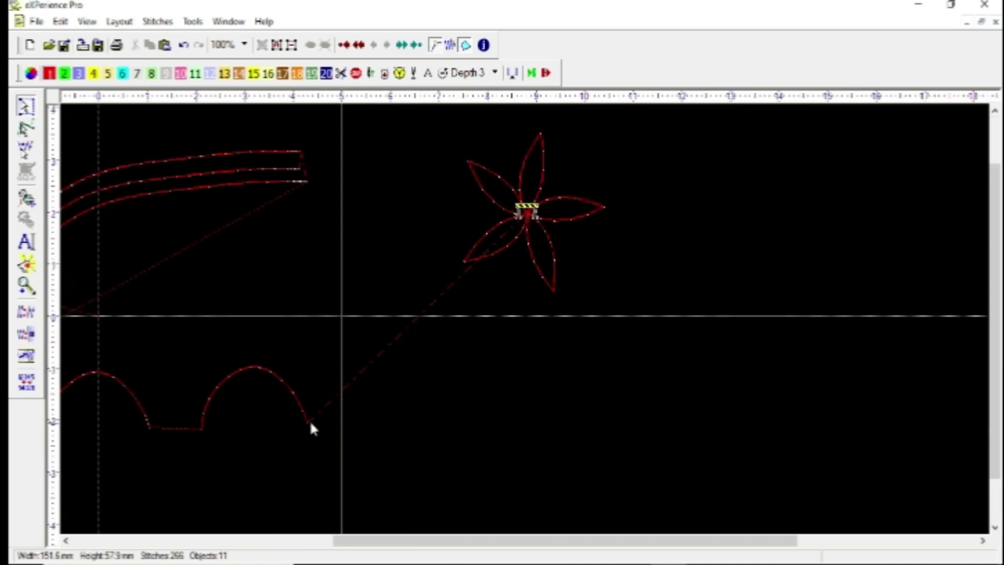
{"action": "left_click", "coordinate": [307, 413]}
{"action": "left_click", "coordinate": [465, 43]}
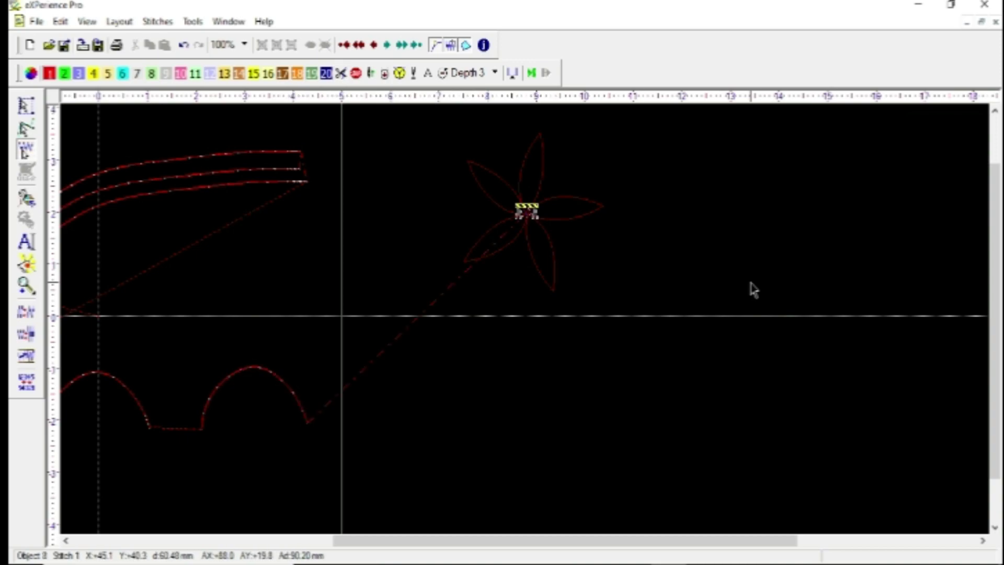
{"action": "scroll", "coordinate": [615, 209], "scroll_direction": "up", "scroll_amount": 2}
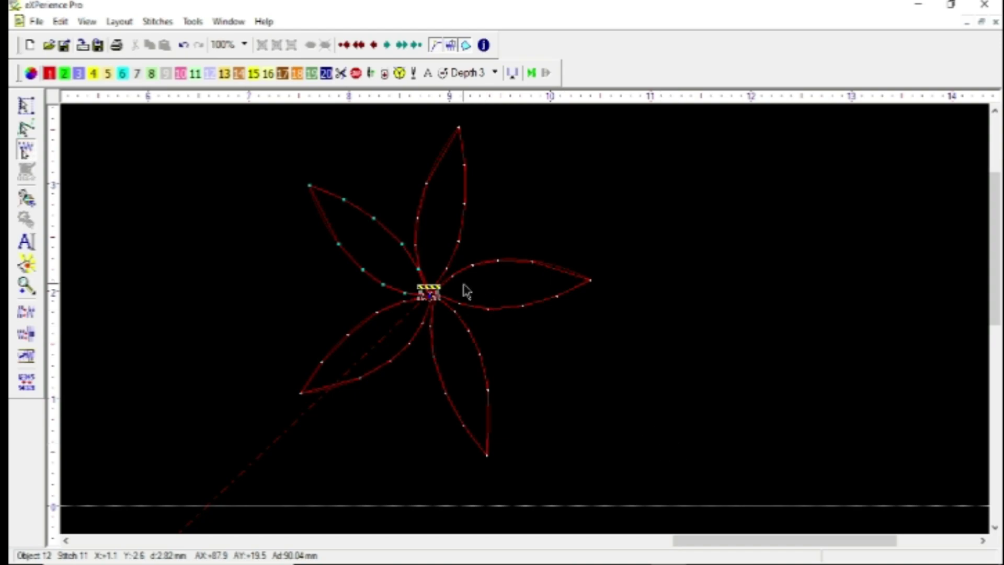
{"action": "left_click", "coordinate": [559, 232]}
{"action": "key", "text": "Escape"}
{"action": "key", "text": "Escape"}
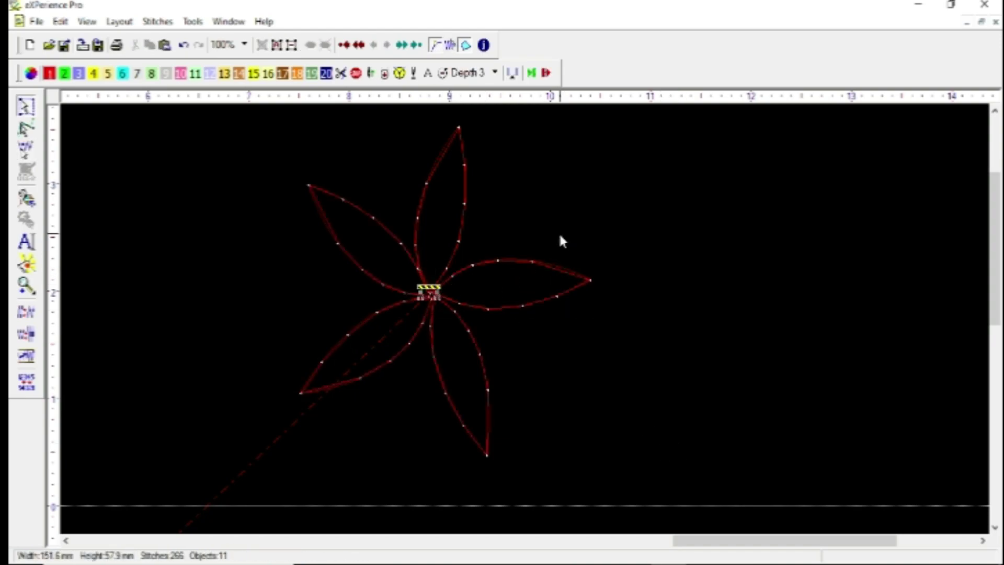
Step: Set Fix/Lock to Fix for the flower's uppermost petal
{"action": "left_click", "coordinate": [458, 152]}
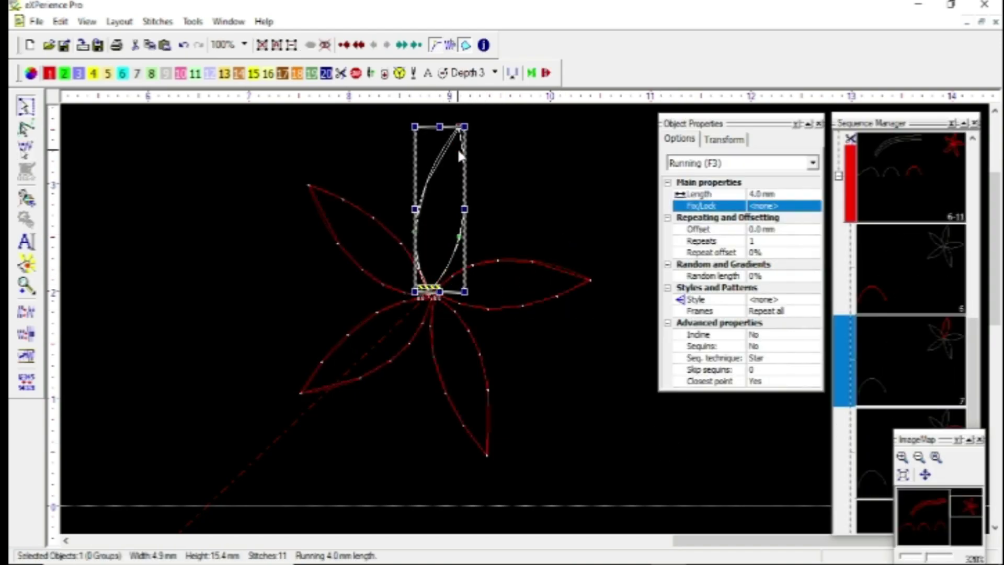
{"action": "left_click", "coordinate": [760, 206]}
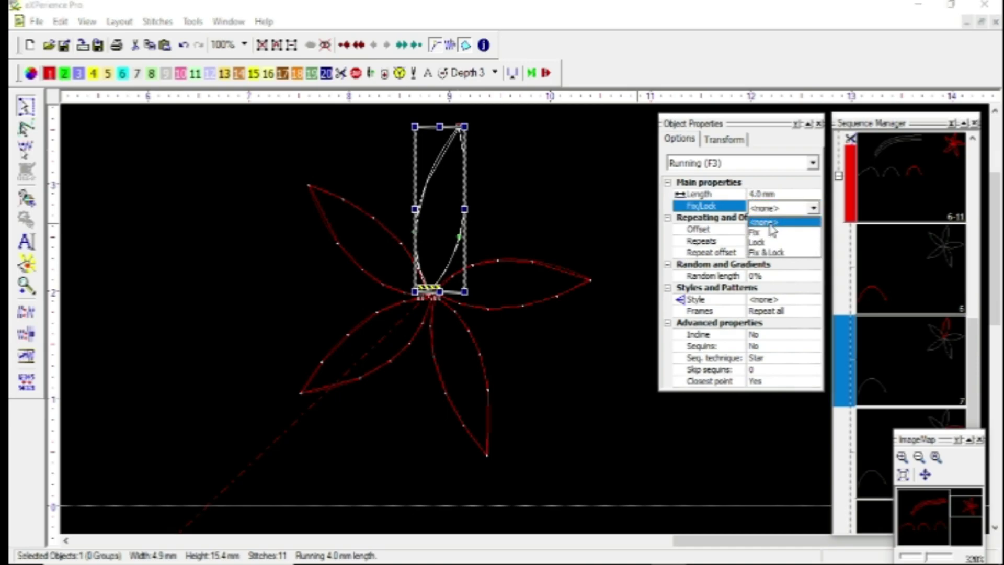
{"action": "left_click", "coordinate": [765, 228]}
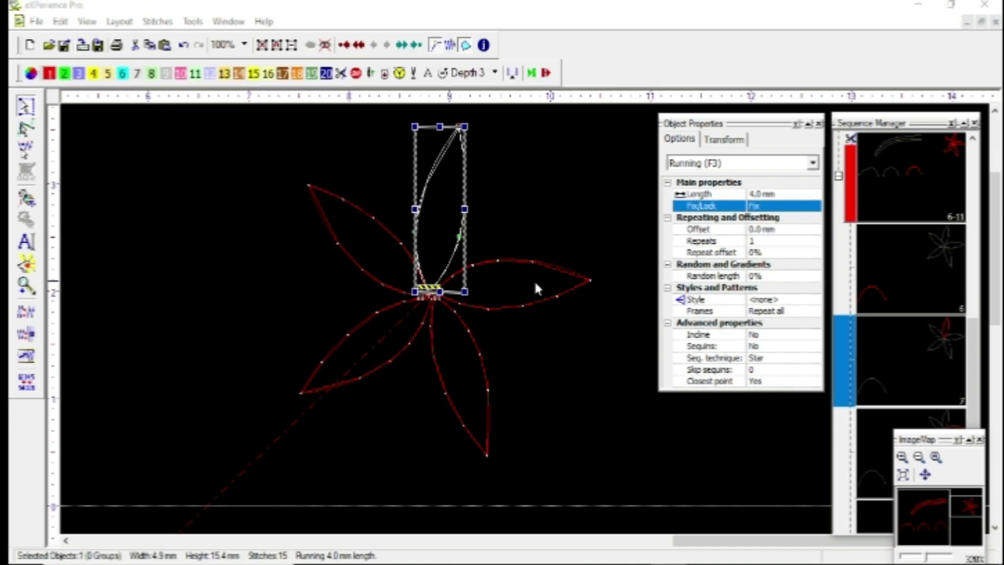
Step: Set Fix/Lock to Lock for the flower's upper-left petal
{"action": "left_click", "coordinate": [380, 230]}
{"action": "left_click", "coordinate": [758, 207]}
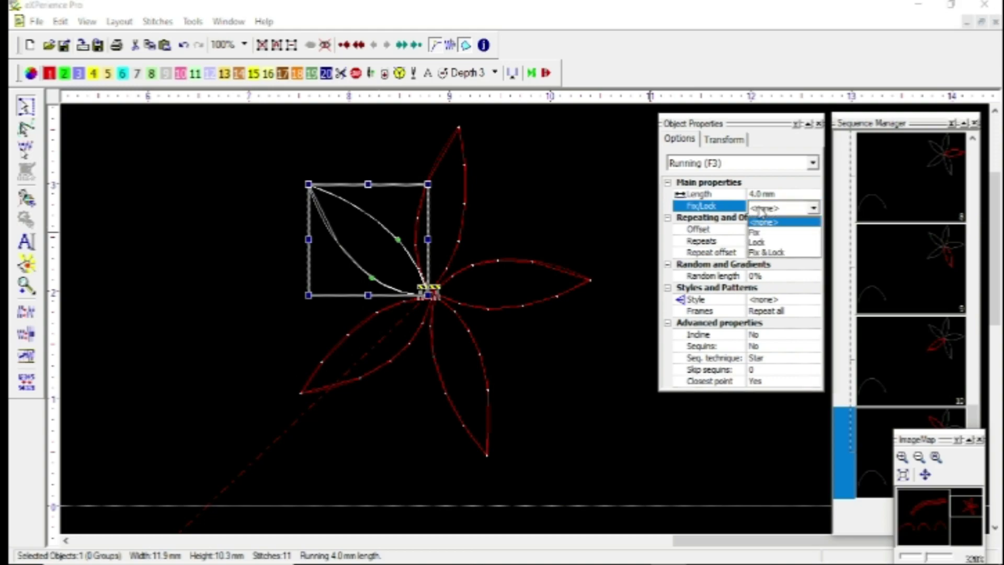
{"action": "left_click", "coordinate": [763, 240]}
{"action": "left_click", "coordinate": [514, 208]}
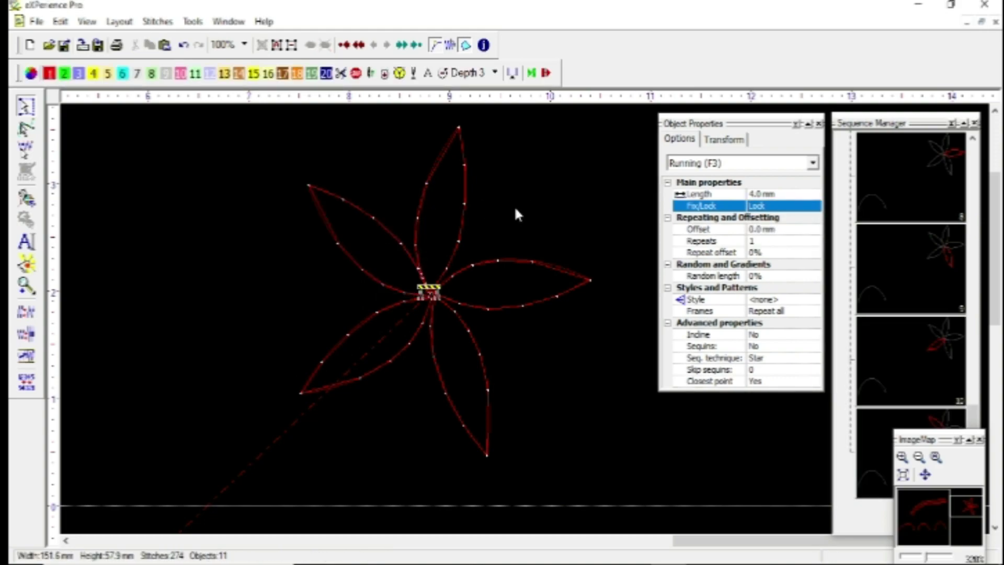
Step: Set Fix/Lock to Fix & Lock for all five petals and inspect the stitches at the flower's centre
{"action": "scroll", "coordinate": [449, 229], "scroll_direction": "down", "scroll_amount": 2}
{"action": "left_click_drag", "start_coordinate": [313, 147], "coordinate": [585, 406]}
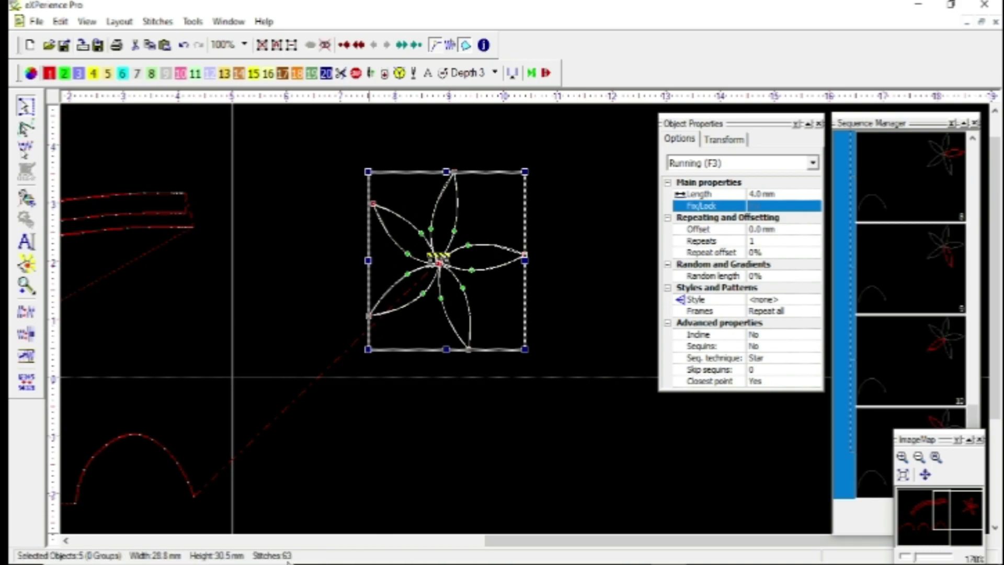
{"action": "left_click", "coordinate": [791, 209]}
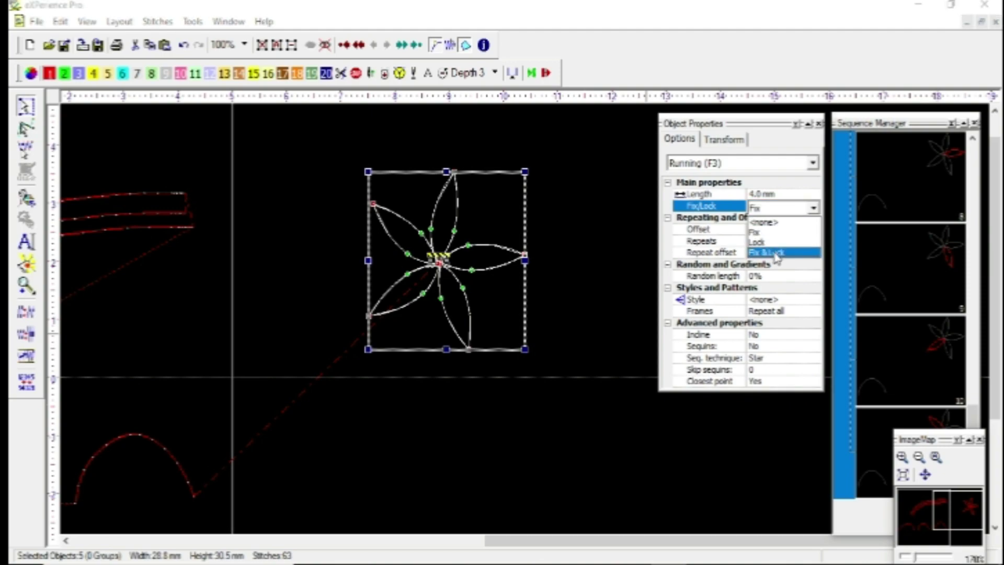
{"action": "left_click", "coordinate": [777, 253]}
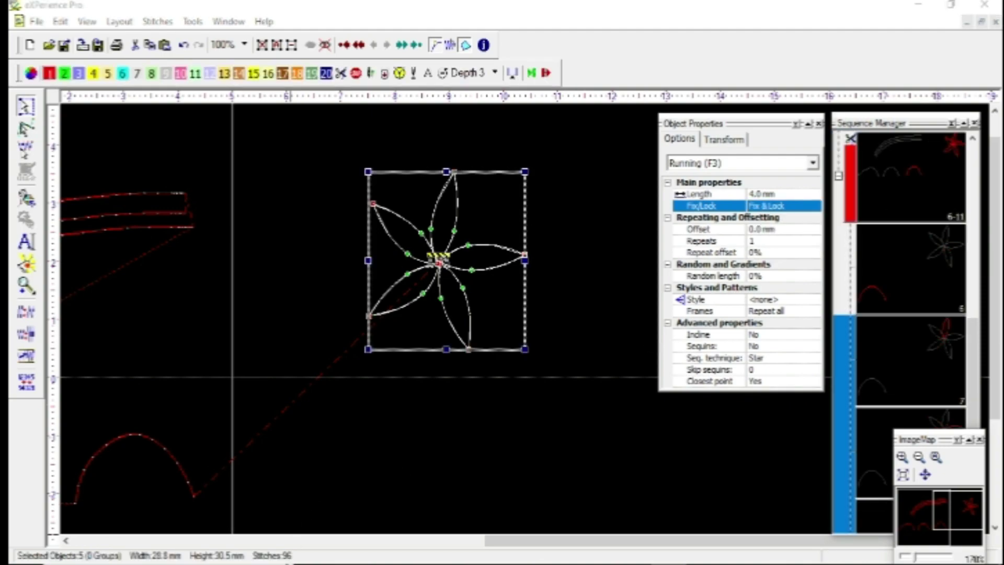
{"action": "left_click", "coordinate": [555, 423]}
{"action": "scroll", "coordinate": [437, 262], "scroll_direction": "up", "scroll_amount": 5}
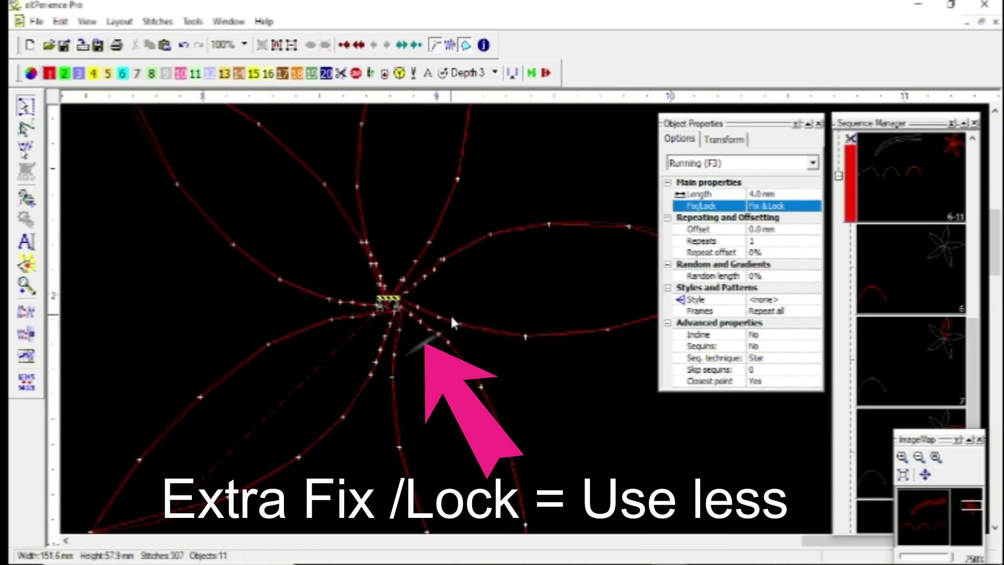
{"action": "scroll", "coordinate": [448, 316], "scroll_direction": "down", "scroll_amount": 3}
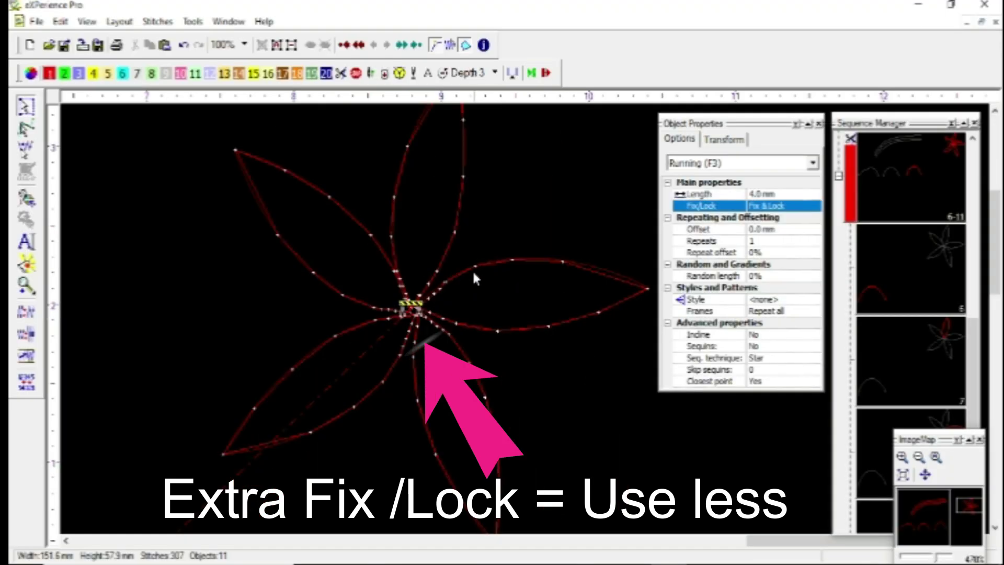
{"action": "scroll", "coordinate": [393, 309], "scroll_direction": "down", "scroll_amount": 2}
{"action": "left_click_drag", "start_coordinate": [280, 206], "coordinate": [525, 434]}
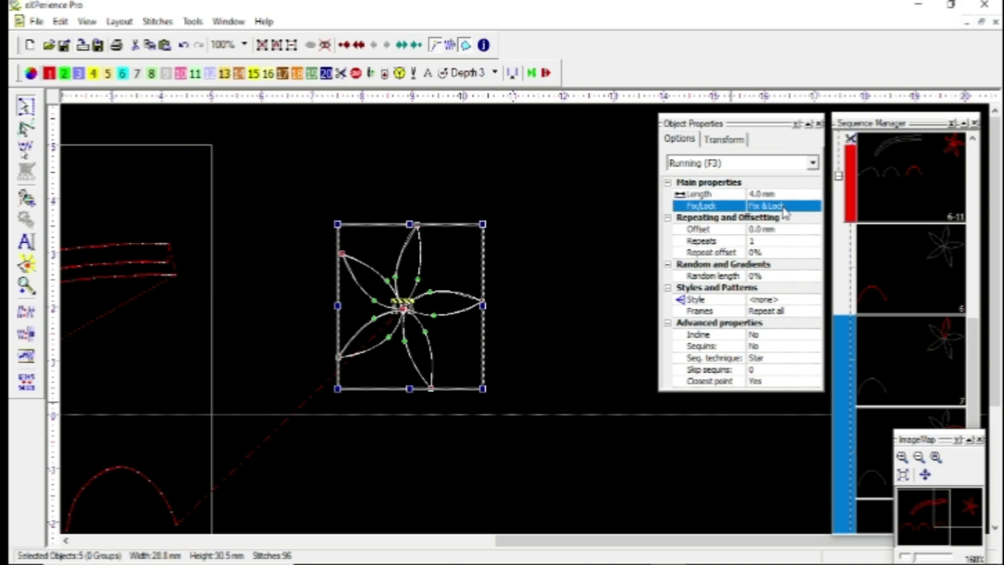
{"action": "left_click", "coordinate": [492, 225]}
{"action": "scroll", "coordinate": [409, 286], "scroll_direction": "up", "scroll_amount": 2}
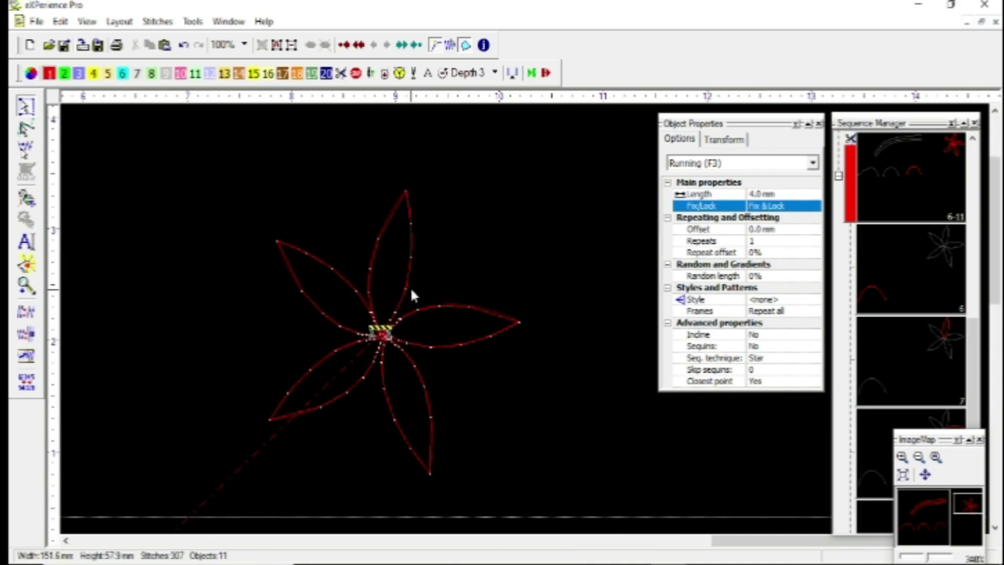
Step: Select the four petals other than the uppermost one and reapply Fix & Lock to them
{"action": "left_click_drag", "start_coordinate": [180, 177], "coordinate": [584, 373]}
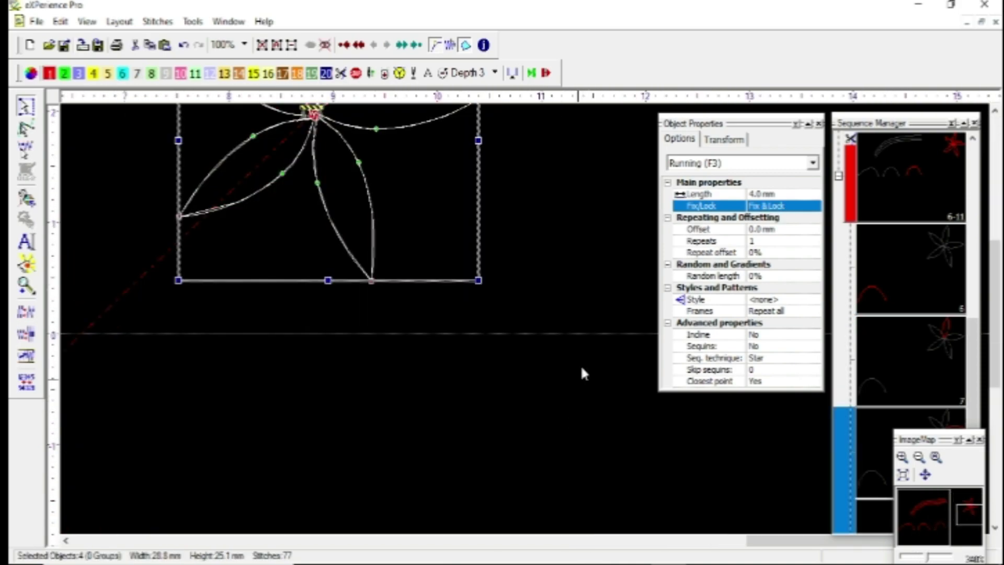
{"action": "left_click", "coordinate": [778, 206]}
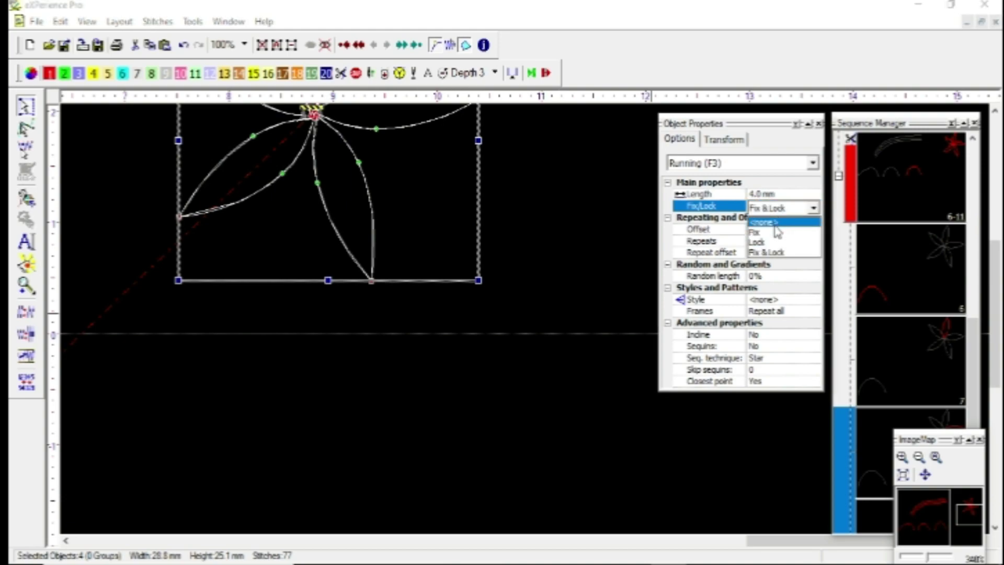
{"action": "left_click", "coordinate": [767, 254]}
{"action": "scroll", "coordinate": [453, 334], "scroll_direction": "up", "scroll_amount": 2}
{"action": "scroll", "coordinate": [439, 365], "scroll_direction": "down", "scroll_amount": 2}
{"action": "left_click", "coordinate": [439, 365]}
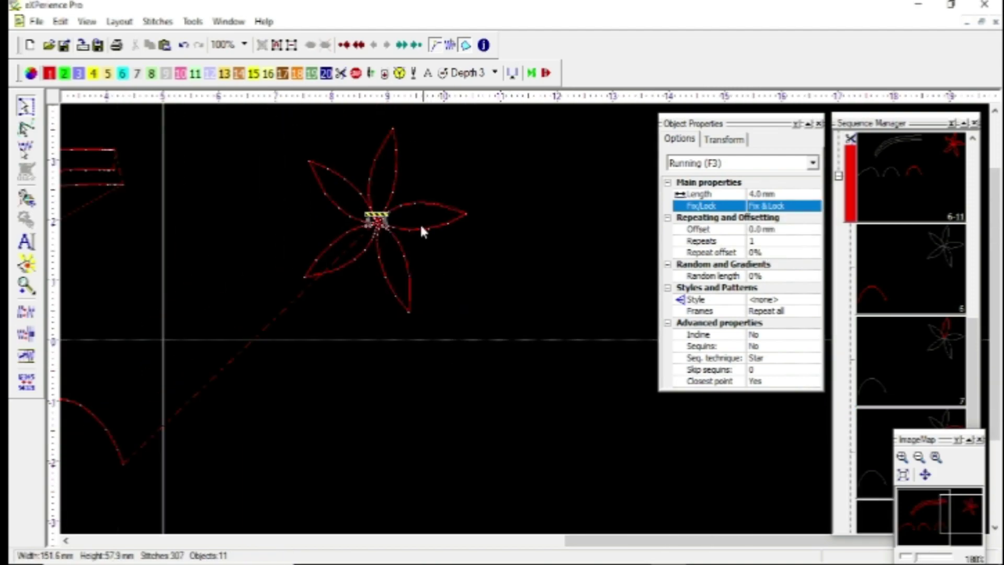
{"action": "scroll", "coordinate": [522, 312], "scroll_direction": "down", "scroll_amount": 1}
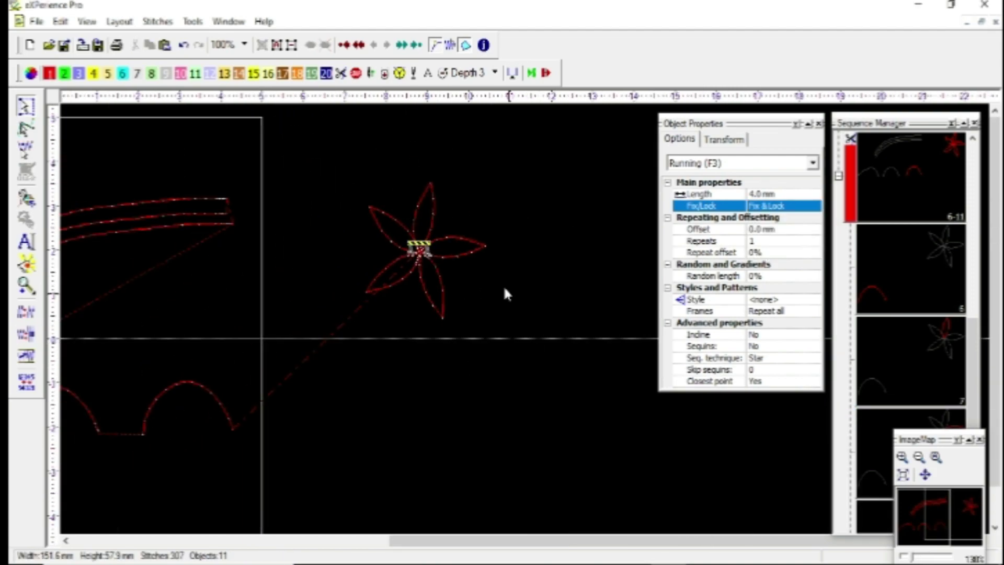
Step: Set Fix/Lock to Fix for the flower's uppermost petal only
{"action": "scroll", "coordinate": [418, 207], "scroll_direction": "up", "scroll_amount": 2}
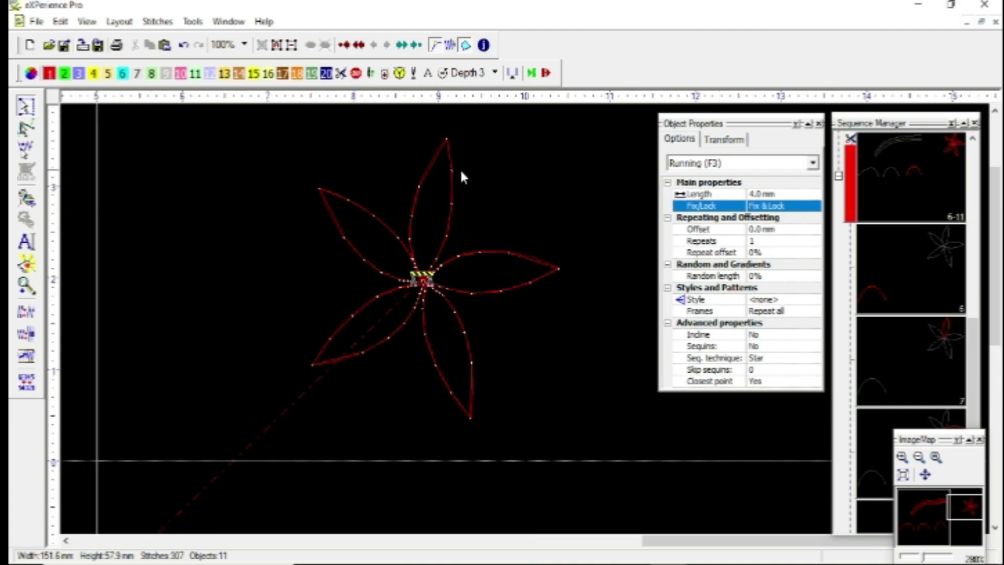
{"action": "left_click", "coordinate": [423, 178]}
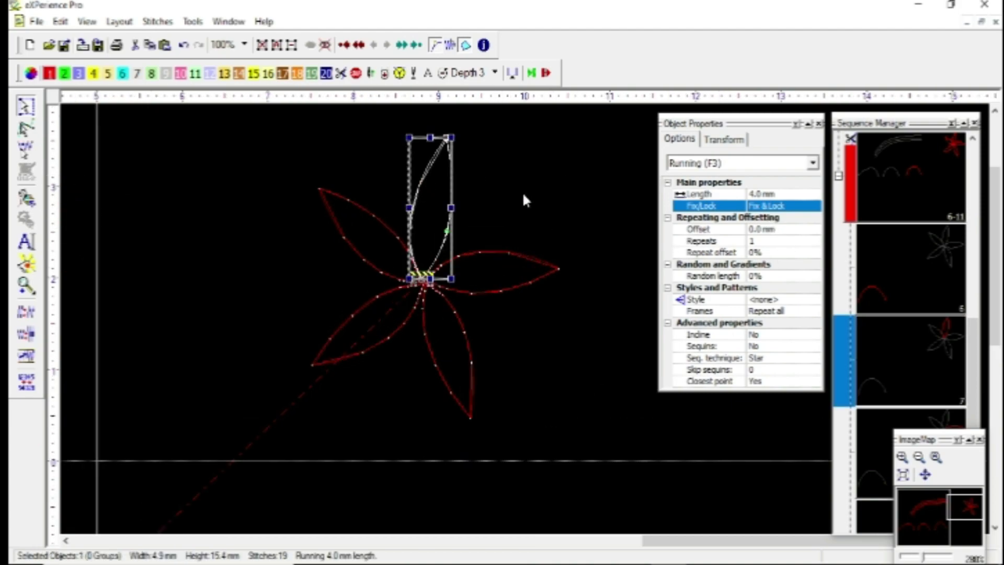
{"action": "left_click", "coordinate": [784, 205]}
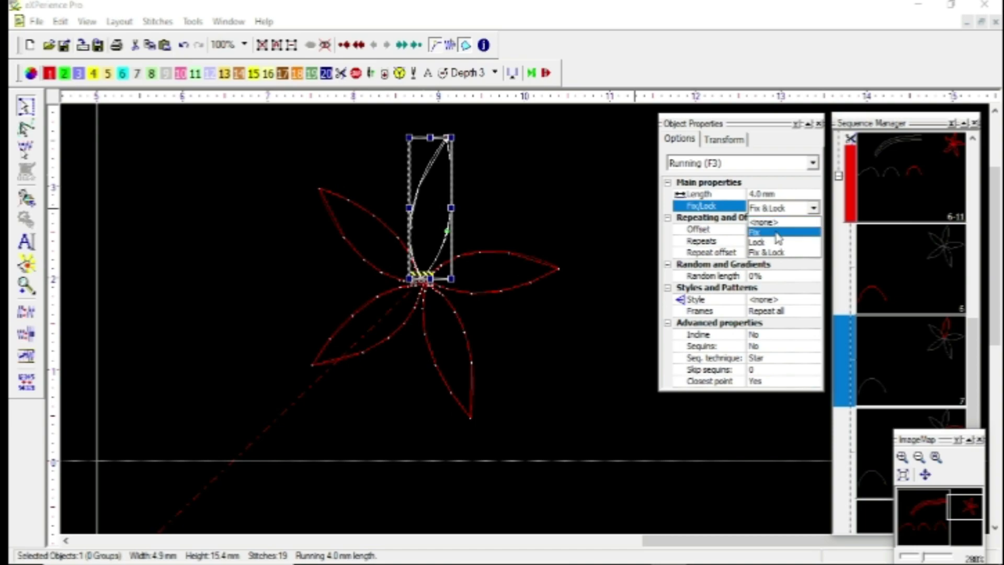
{"action": "left_click", "coordinate": [758, 230]}
{"action": "left_click", "coordinate": [523, 207]}
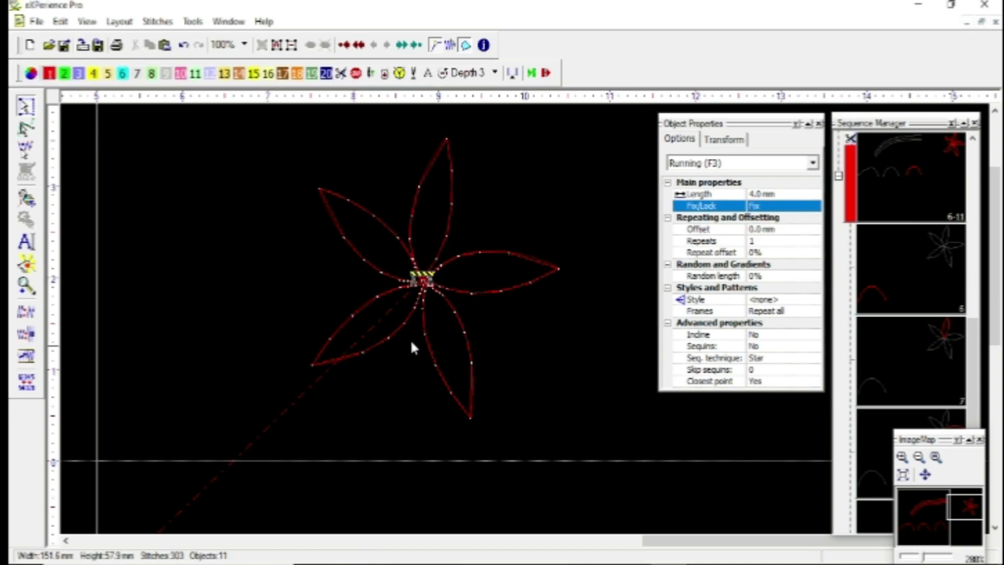
Step: Set Fix/Lock to Lock with no object selected
{"action": "scroll", "coordinate": [413, 342], "scroll_direction": "down", "scroll_amount": 1}
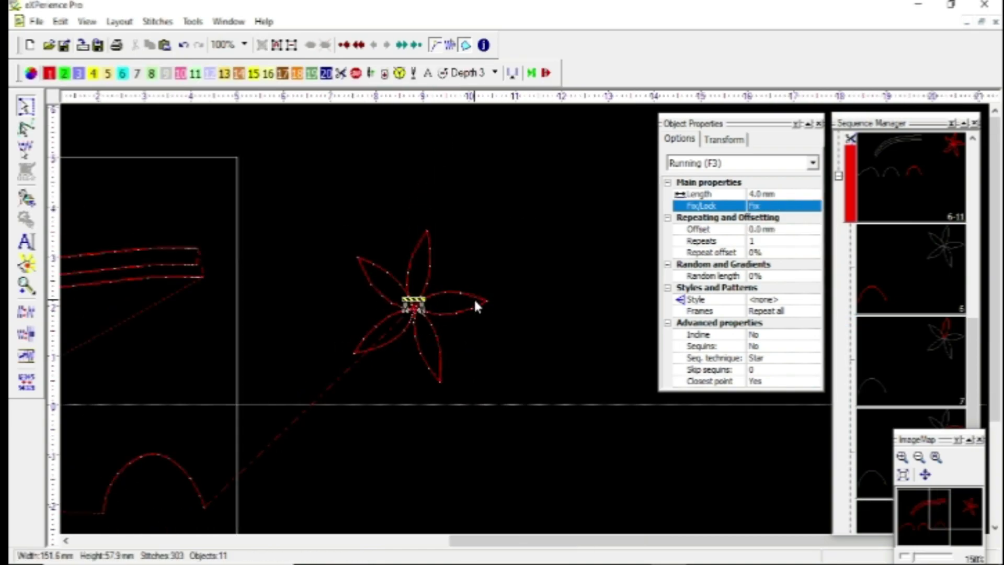
{"action": "left_click", "coordinate": [789, 209]}
{"action": "left_click", "coordinate": [763, 219]}
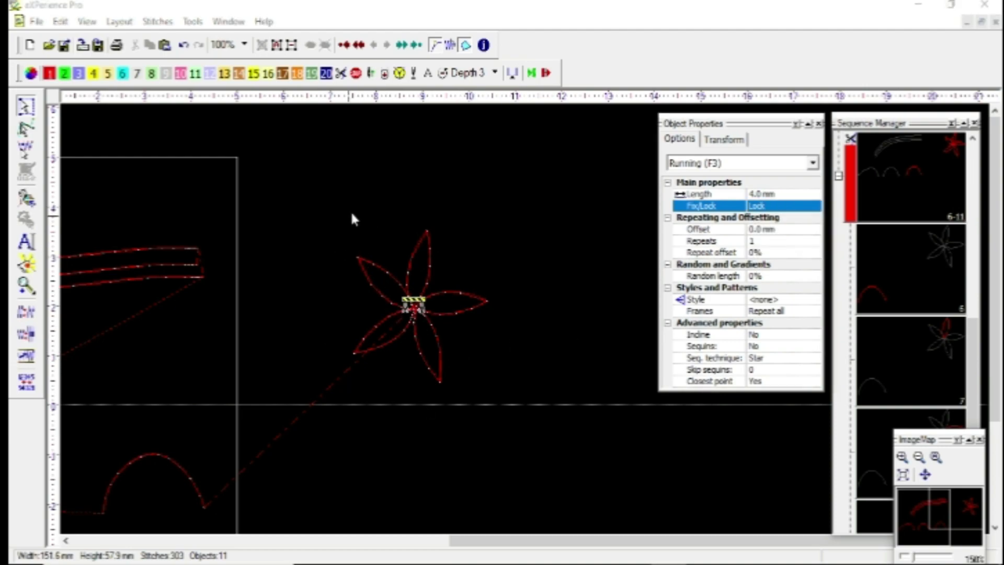
Step: Check the Fix/Lock setting of each of the other four petals in turn
{"action": "left_click", "coordinate": [381, 270]}
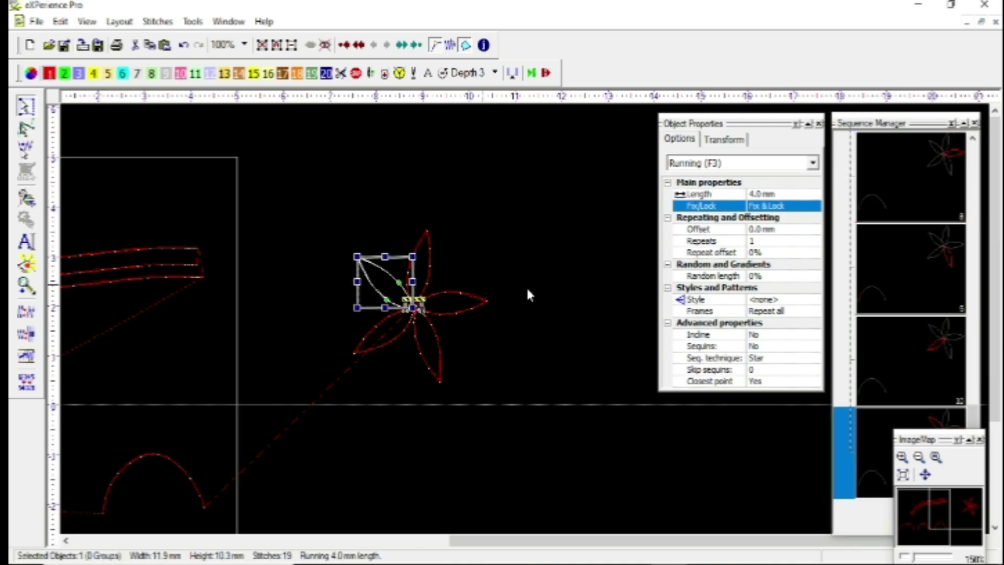
{"action": "left_click", "coordinate": [482, 299]}
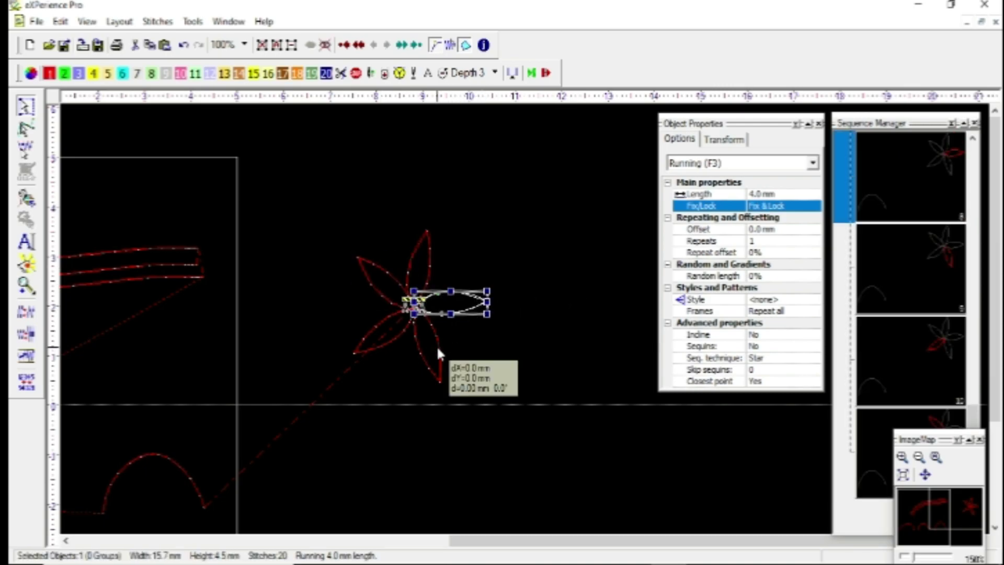
{"action": "left_click", "coordinate": [436, 345]}
{"action": "left_click", "coordinate": [373, 353]}
{"action": "left_click", "coordinate": [295, 265]}
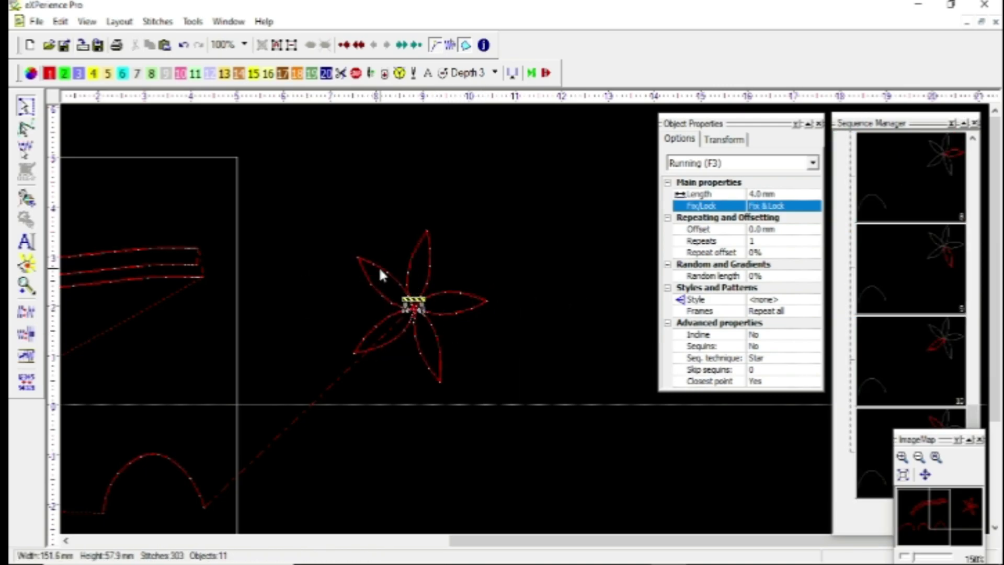
Step: Change Fix/Lock to Fix for the upper-left petal and check the setting of the right-hand petal
{"action": "left_click", "coordinate": [378, 266]}
{"action": "left_click", "coordinate": [773, 207]}
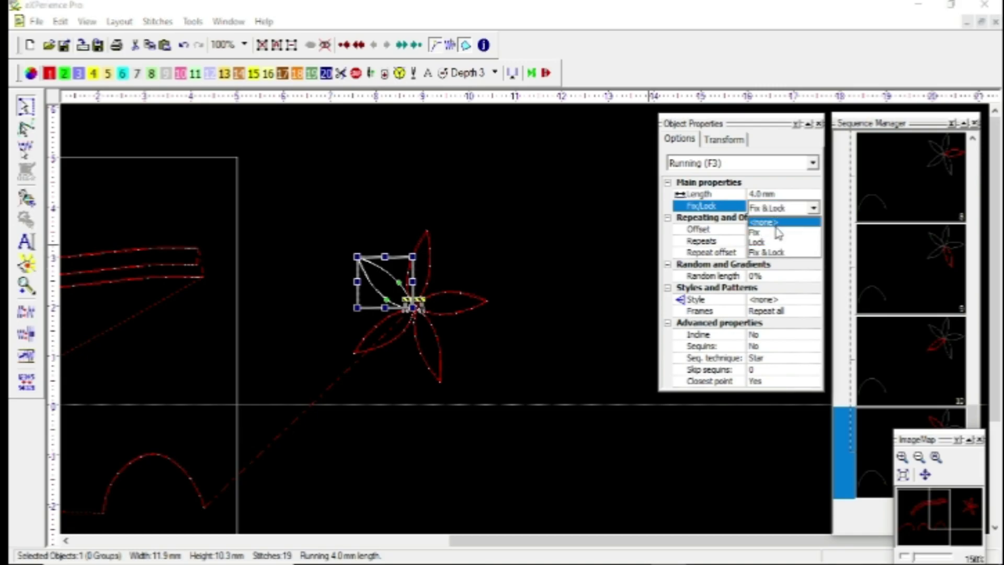
{"action": "left_click", "coordinate": [772, 233]}
{"action": "left_click", "coordinate": [474, 249]}
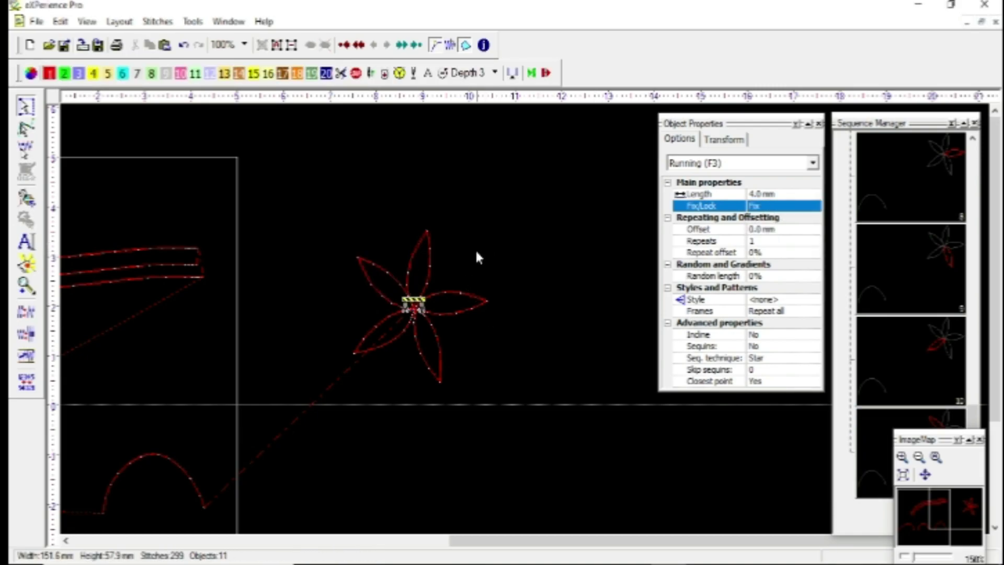
{"action": "scroll", "coordinate": [437, 291], "scroll_direction": "up", "scroll_amount": 2}
{"action": "left_click", "coordinate": [443, 294]}
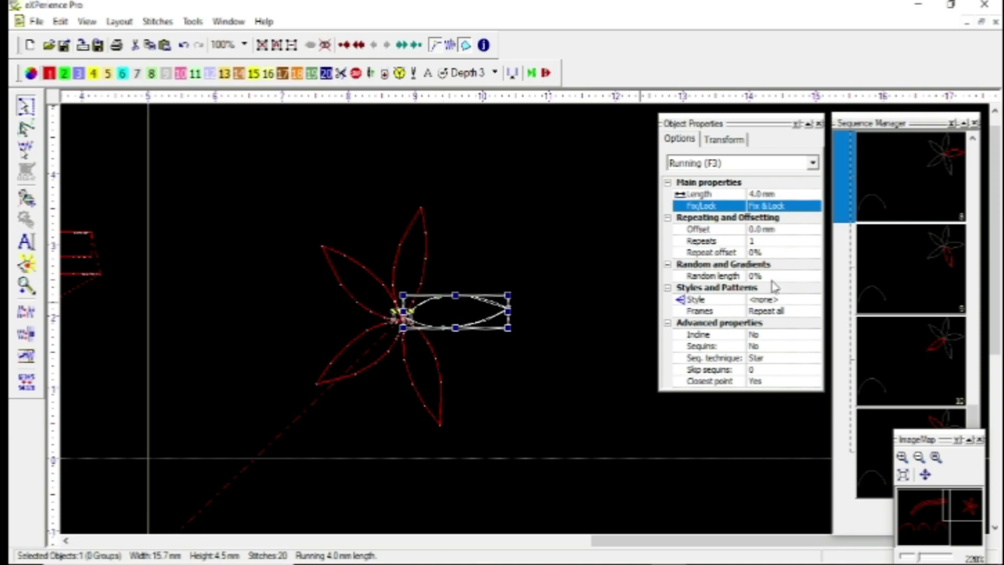
{"action": "left_click", "coordinate": [364, 272]}
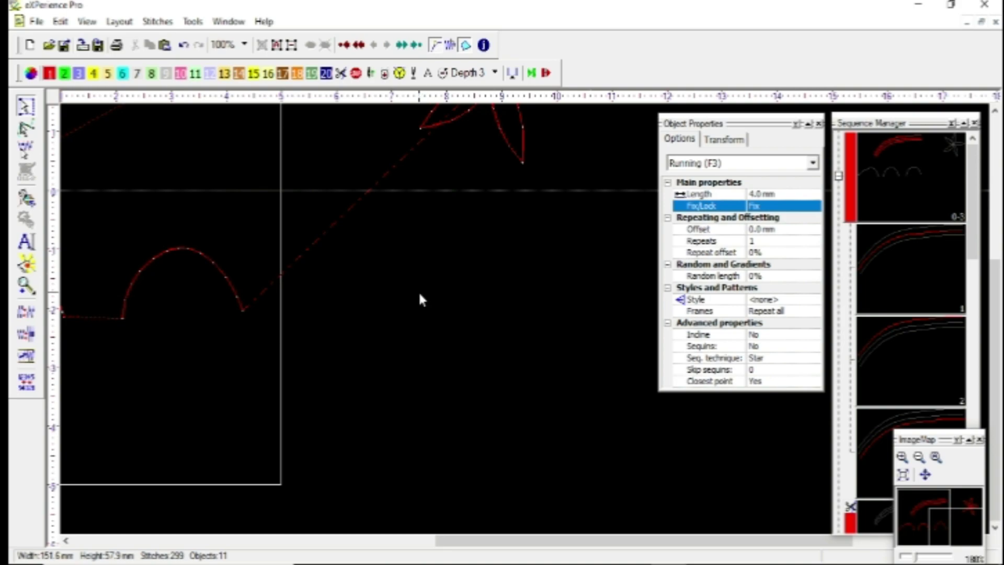
Step: Digitise a curved Satin column about 30 mm wide and 16 mm high below the flower, four point pairs along the arch
{"action": "key", "text": "F4"}
{"action": "scroll", "coordinate": [387, 321], "scroll_direction": "up", "scroll_amount": 1}
{"action": "left_click", "coordinate": [340, 323]}
{"action": "left_click", "coordinate": [359, 341]}
{"action": "left_click", "coordinate": [377, 241]}
{"action": "left_click", "coordinate": [395, 273]}
{"action": "left_click", "coordinate": [497, 211]}
{"action": "left_click", "coordinate": [491, 253]}
{"action": "left_click", "coordinate": [578, 271]}
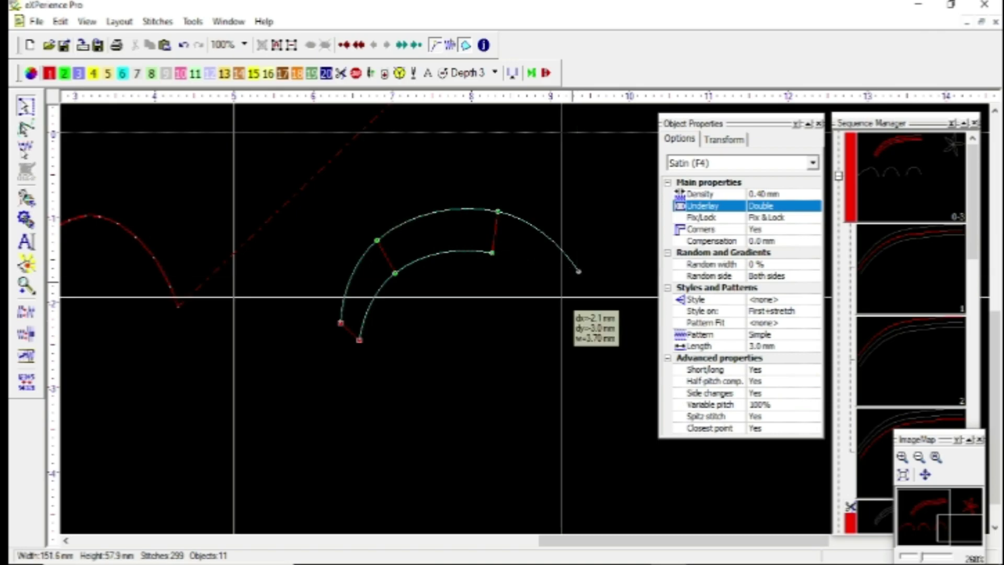
{"action": "left_click", "coordinate": [515, 347]}
{"action": "right_click", "coordinate": [515, 346]}
{"action": "left_click", "coordinate": [472, 304]}
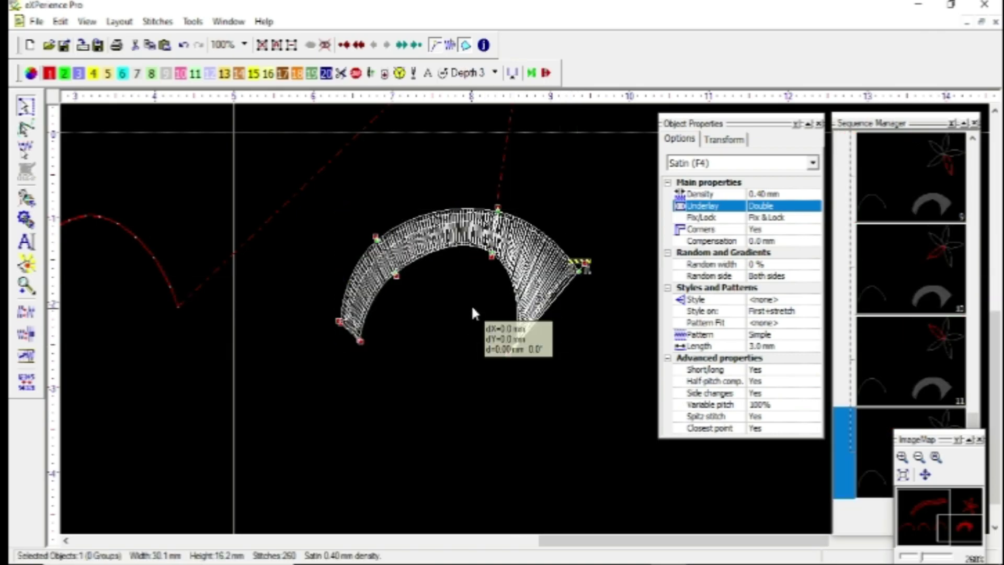
Step: Begin a Running outline on the satin arch, tracing its outer edge from the left end to the right tip
{"action": "scroll", "coordinate": [442, 241], "scroll_direction": "up", "scroll_amount": 2}
{"action": "key", "text": "F3"}
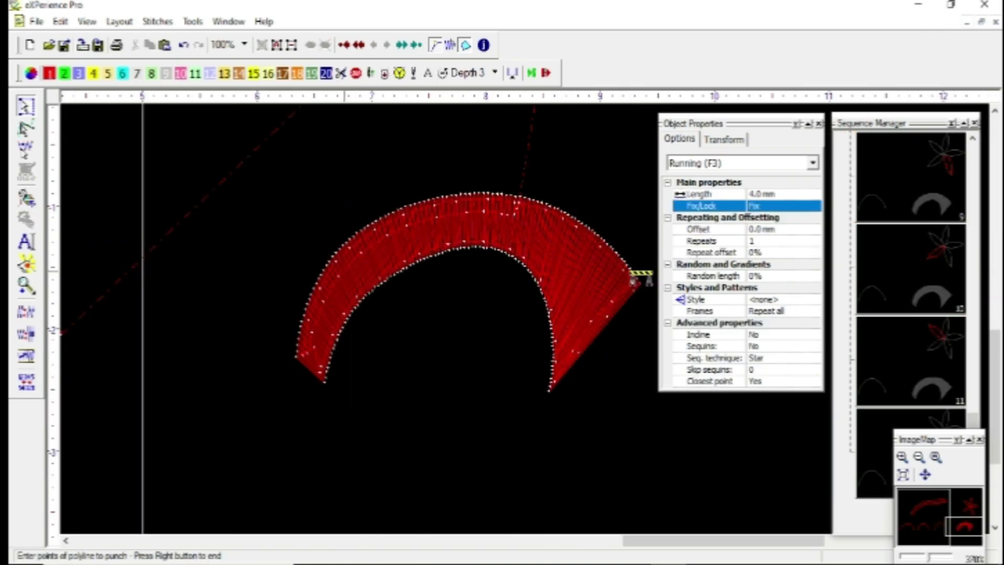
{"action": "left_click", "coordinate": [292, 357]}
{"action": "left_click", "coordinate": [329, 259]}
{"action": "left_click", "coordinate": [427, 197]}
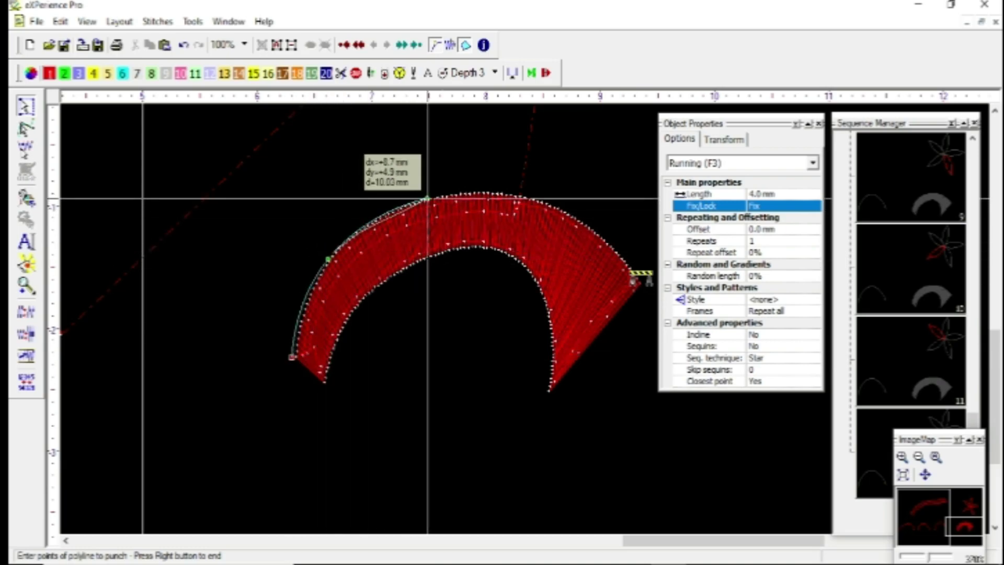
{"action": "left_click", "coordinate": [520, 195]}
{"action": "left_click", "coordinate": [602, 237]}
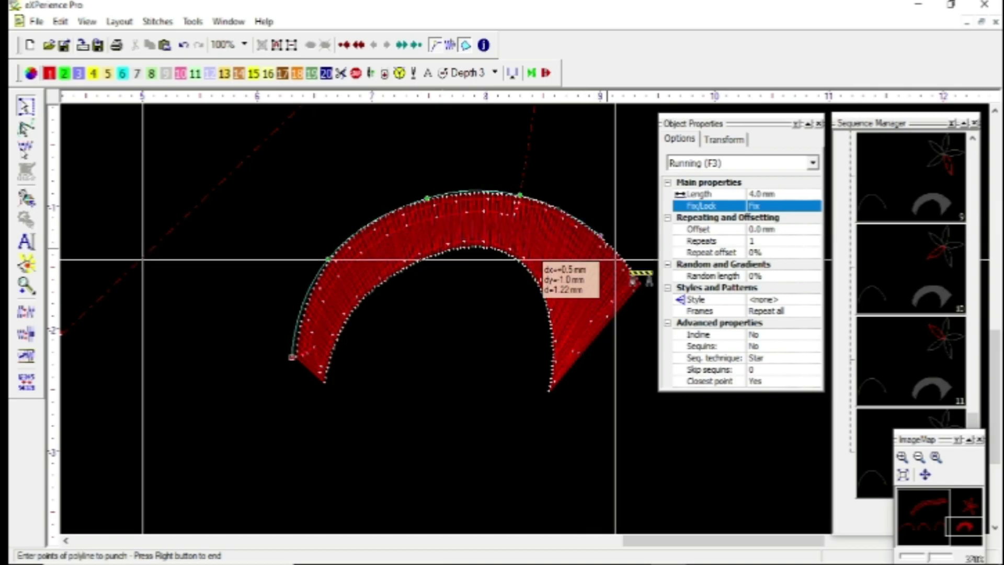
{"action": "left_click", "coordinate": [640, 282]}
Step: Continue the Running outline back along the arch's inner edge and close it at its starting point
{"action": "left_click", "coordinate": [548, 388]}
{"action": "left_click", "coordinate": [553, 326]}
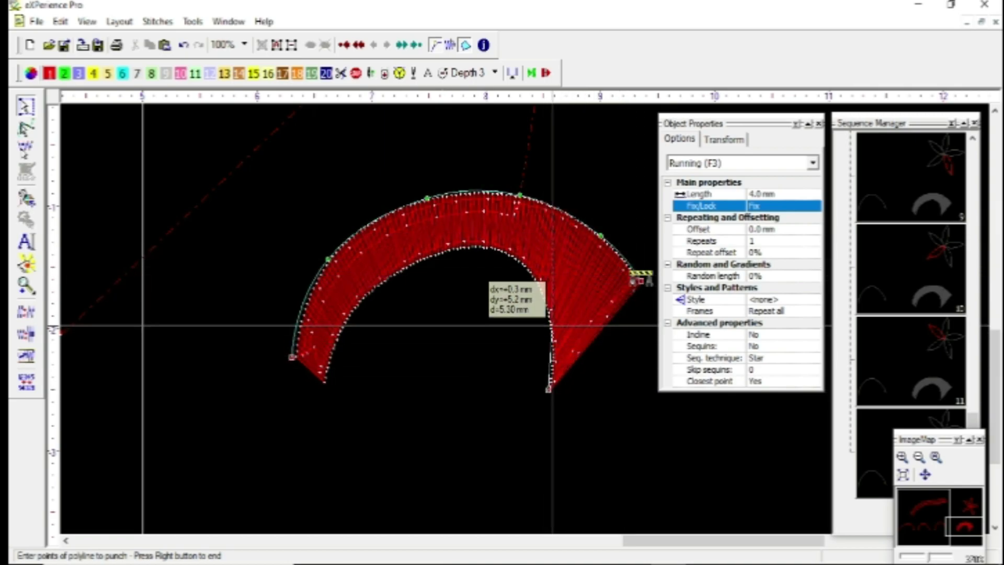
{"action": "left_click", "coordinate": [513, 258]}
{"action": "left_click", "coordinate": [459, 249]}
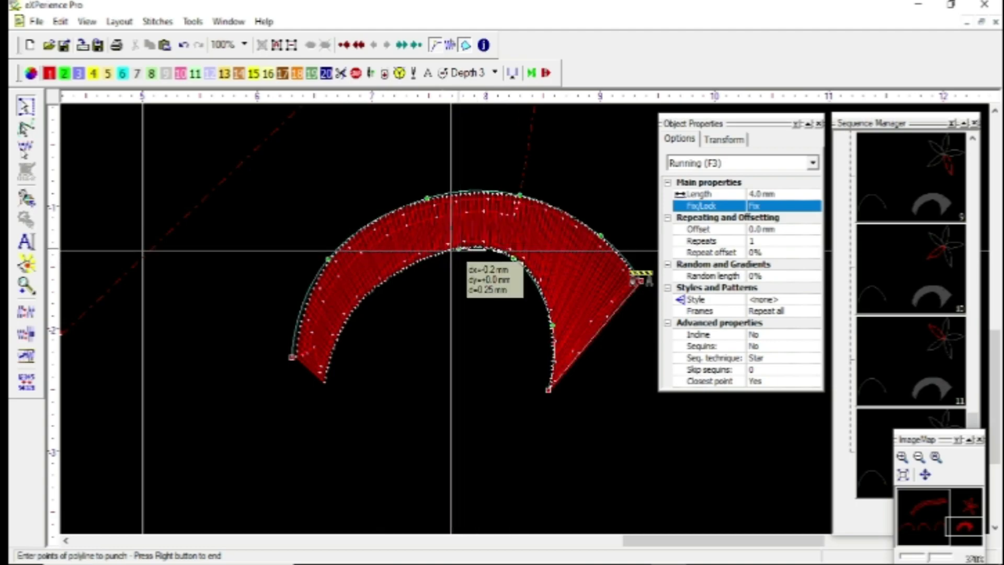
{"action": "left_click", "coordinate": [385, 279]}
{"action": "left_click", "coordinate": [346, 327]}
{"action": "left_click", "coordinate": [326, 385]}
{"action": "left_click", "coordinate": [292, 357]}
{"action": "right_click", "coordinate": [294, 359]}
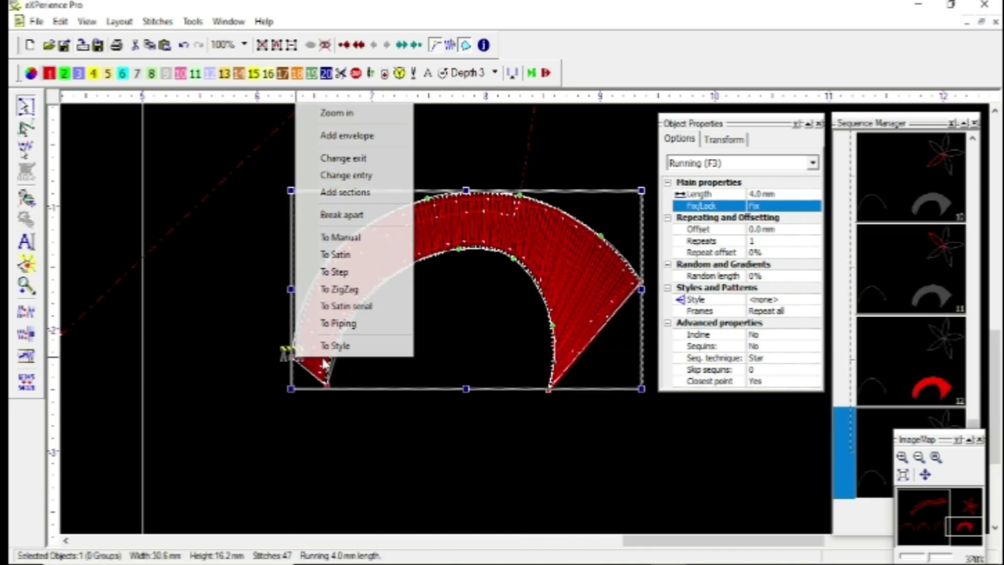
{"action": "left_click", "coordinate": [457, 330]}
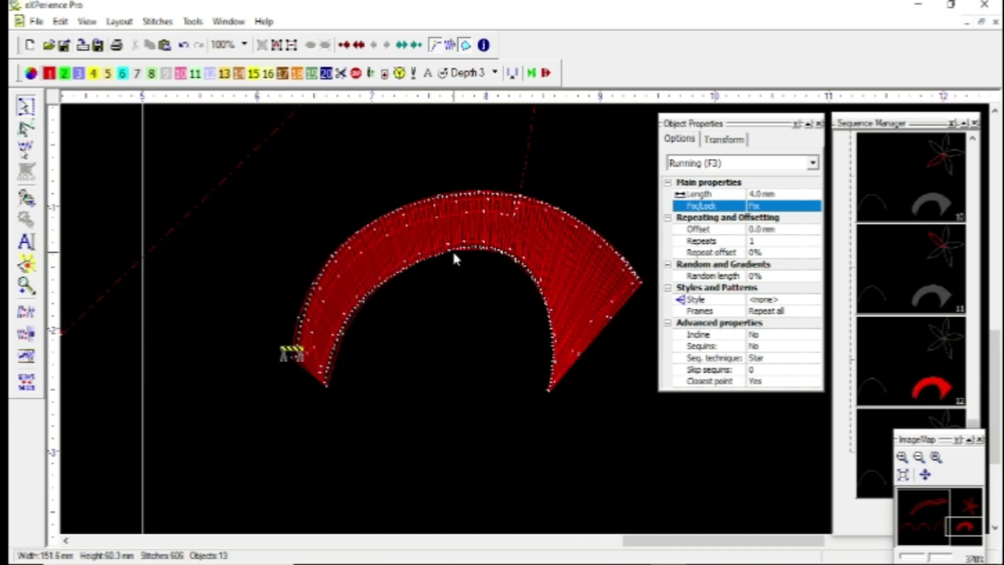
Step: Finish the Running outline around the satin arch and recolour it green
{"action": "key", "text": "Return"}
{"action": "key", "text": "Escape"}
{"action": "left_click", "coordinate": [453, 249]}
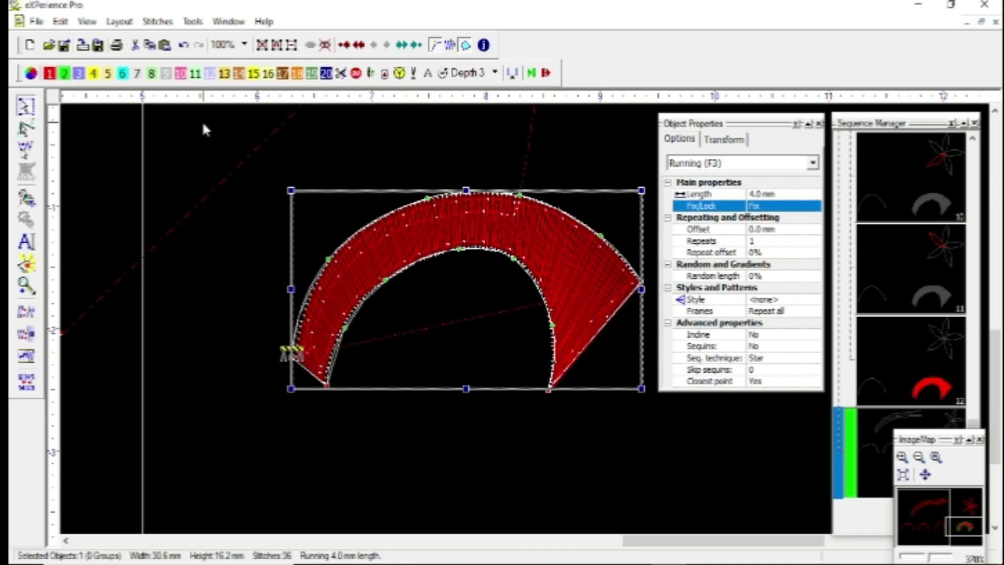
{"action": "left_click", "coordinate": [236, 148]}
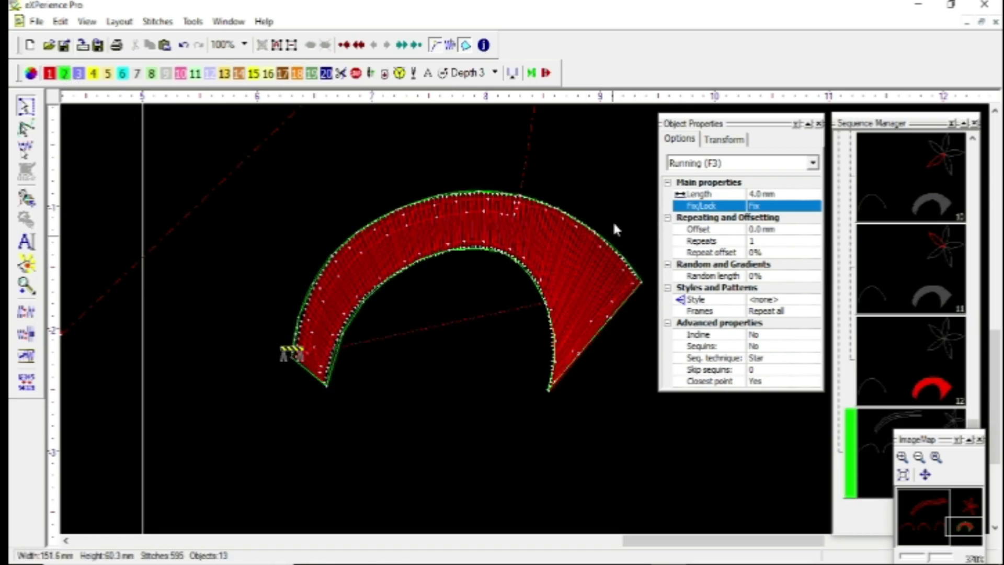
Step: Preview the outlined satin arch as realistic stitches, and examine up close how the outline follows the satin edges
{"action": "scroll", "coordinate": [418, 206], "scroll_direction": "down", "scroll_amount": 2}
{"action": "scroll", "coordinate": [506, 193], "scroll_direction": "up", "scroll_amount": 2}
{"action": "key", "text": "F9"}
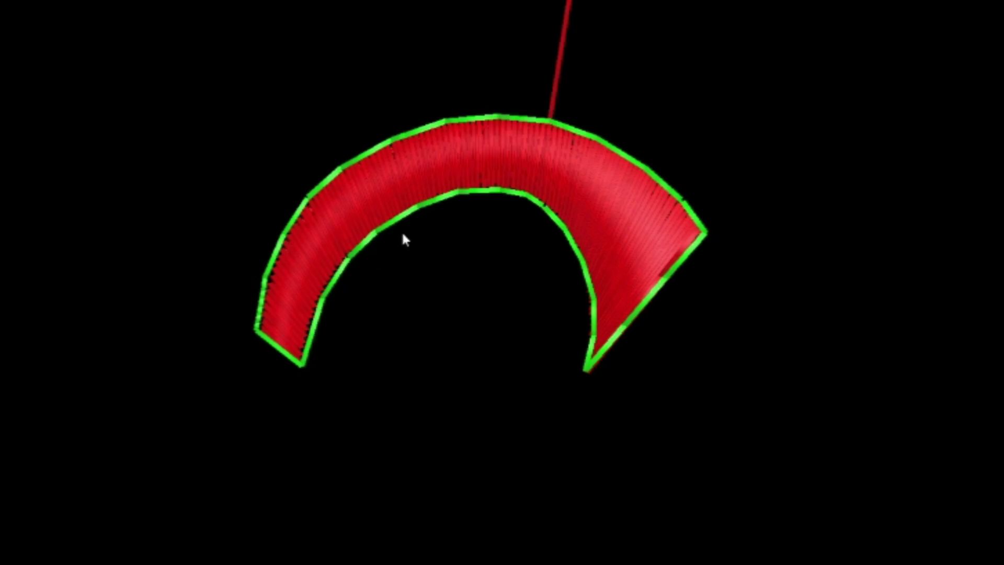
{"action": "key", "text": "Escape"}
{"action": "left_click", "coordinate": [408, 246]}
{"action": "key", "text": "Escape"}
{"action": "scroll", "coordinate": [377, 193], "scroll_direction": "up", "scroll_amount": 2}
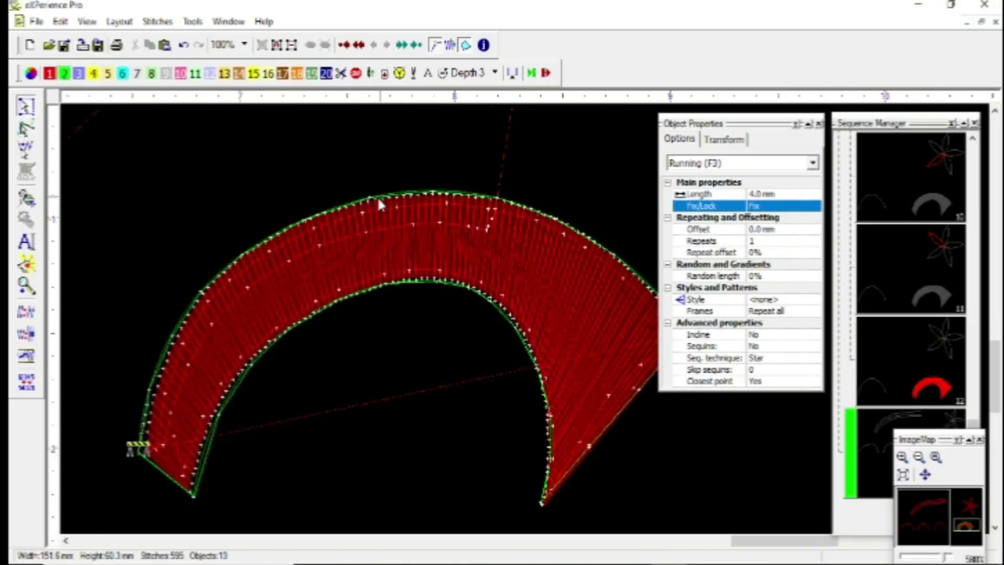
{"action": "scroll", "coordinate": [378, 197], "scroll_direction": "up", "scroll_amount": 1}
{"action": "left_click", "coordinate": [388, 193]}
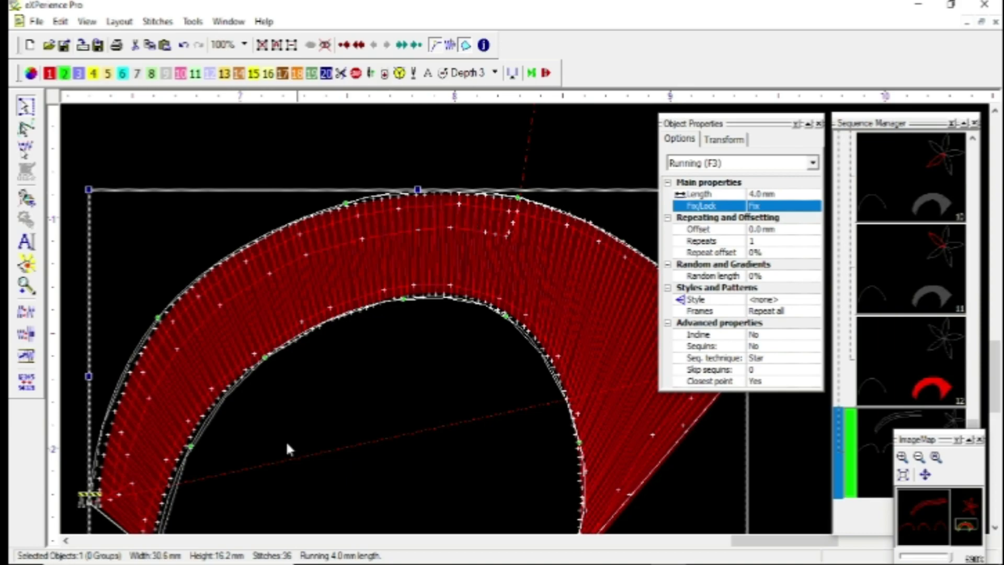
{"action": "left_click", "coordinate": [456, 379]}
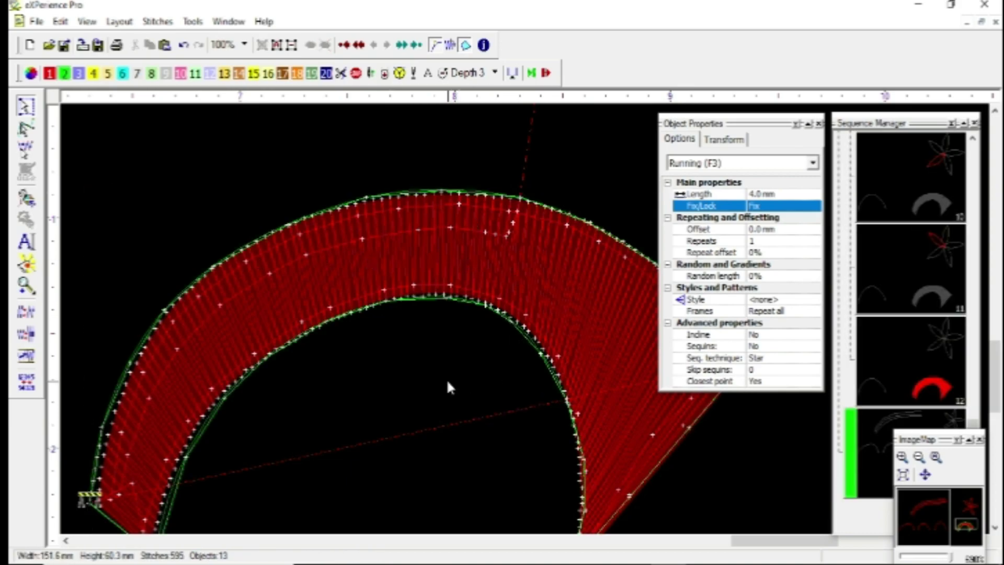
{"action": "scroll", "coordinate": [570, 193], "scroll_direction": "down", "scroll_amount": 3}
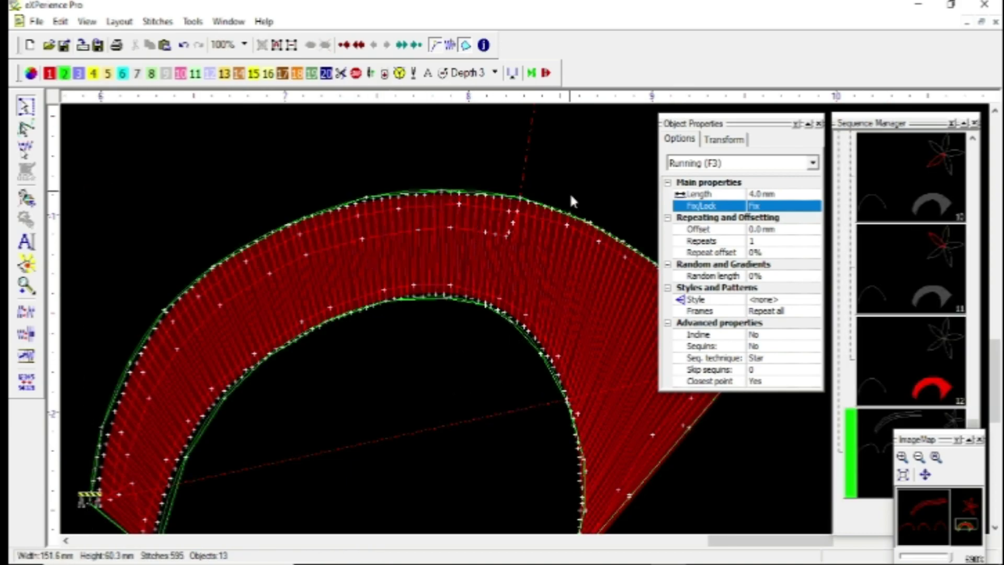
Step: Digitise a trial Running line about 11 mm wide and 12.5 mm high just outside the arch's upper-left edge, and remove it
{"action": "key", "text": "F3"}
{"action": "left_click", "coordinate": [259, 380]}
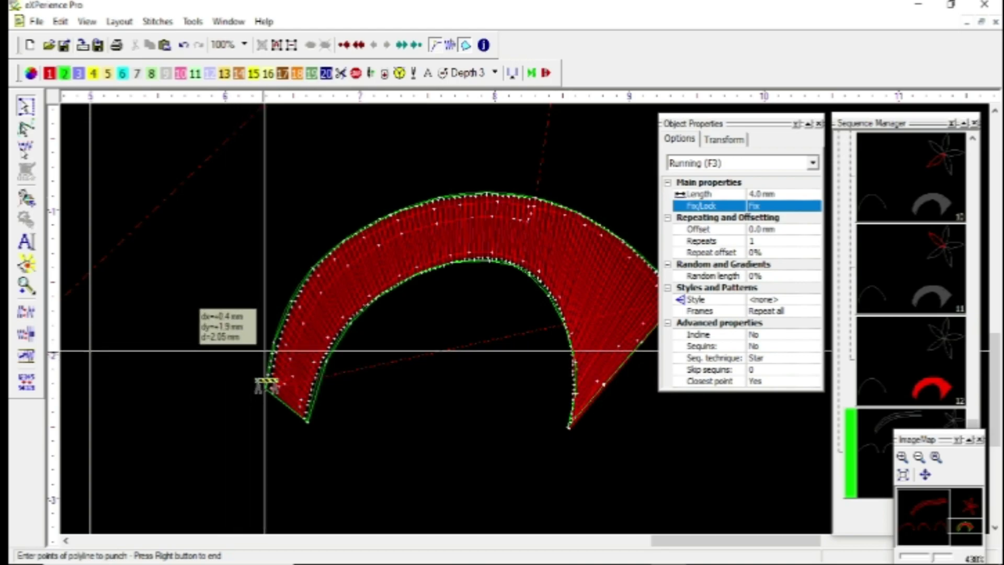
{"action": "left_click", "coordinate": [269, 318]}
{"action": "left_click", "coordinate": [314, 245]}
{"action": "left_click", "coordinate": [360, 218]}
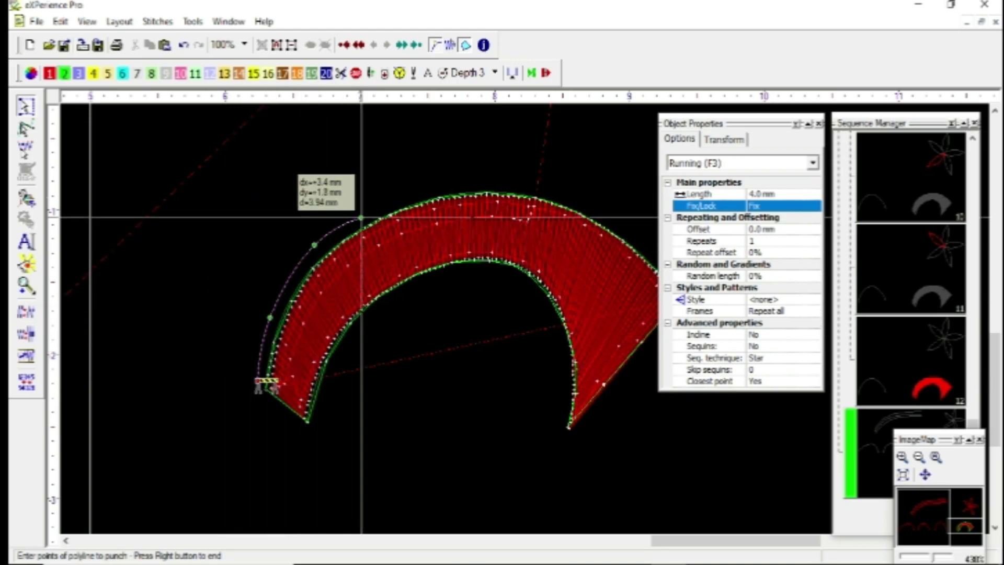
{"action": "left_click", "coordinate": [404, 200]}
{"action": "right_click", "coordinate": [404, 201]}
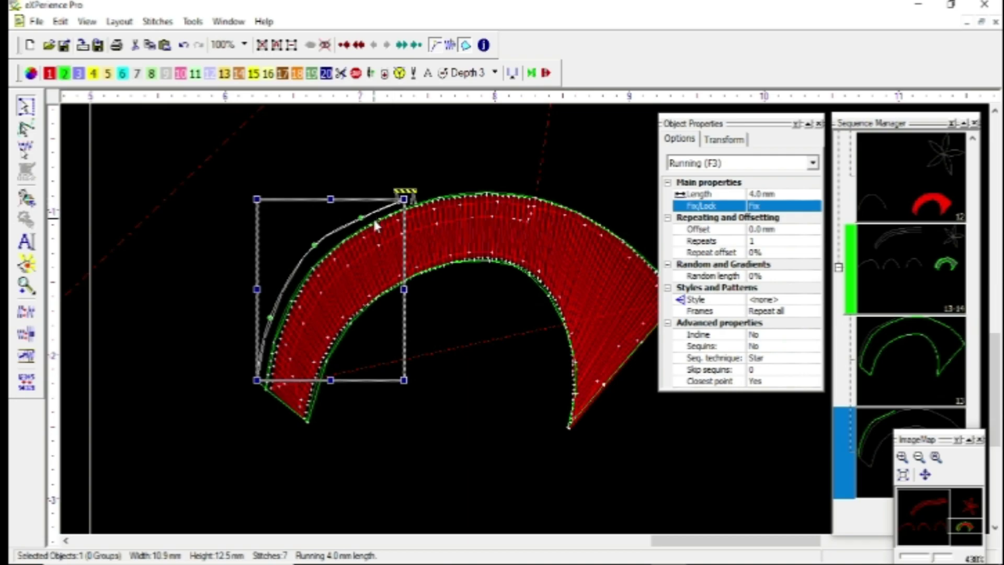
{"action": "key", "text": "Escape"}
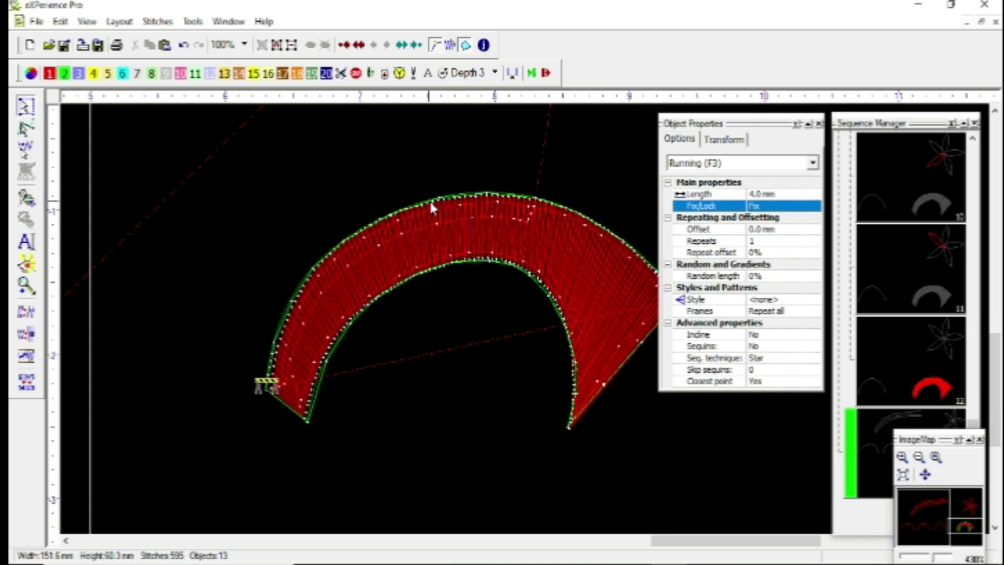
Step: Set the Offset of the arch's green Running outline to 1.0 mm
{"action": "left_click", "coordinate": [430, 207]}
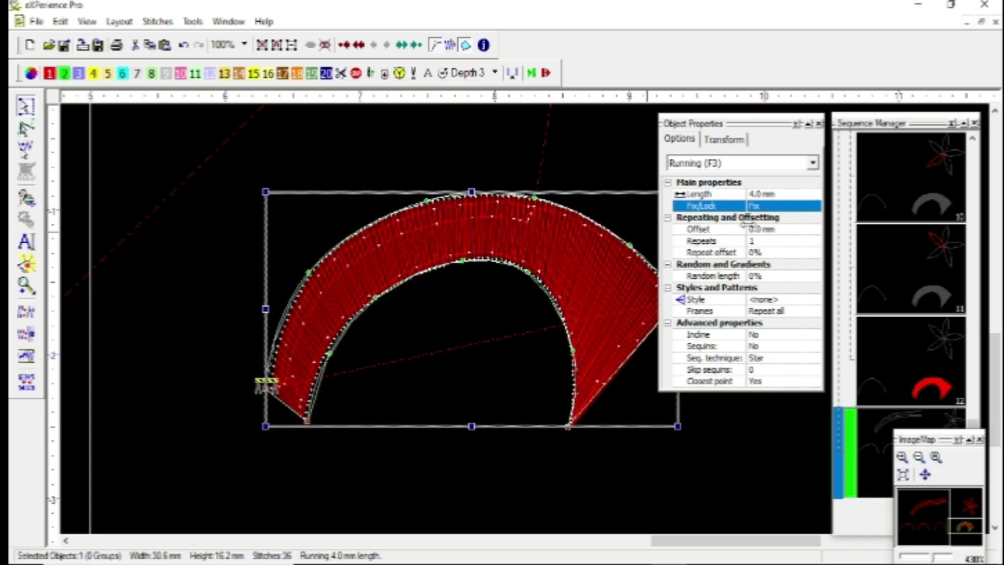
{"action": "left_click", "coordinate": [763, 230]}
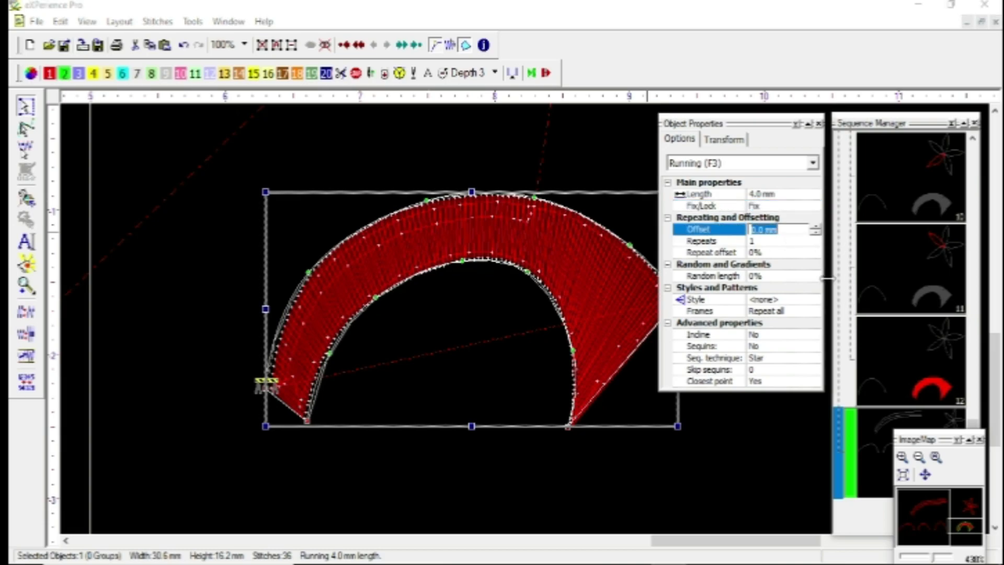
{"action": "type", "text": "1"}
{"action": "key", "text": "Return"}
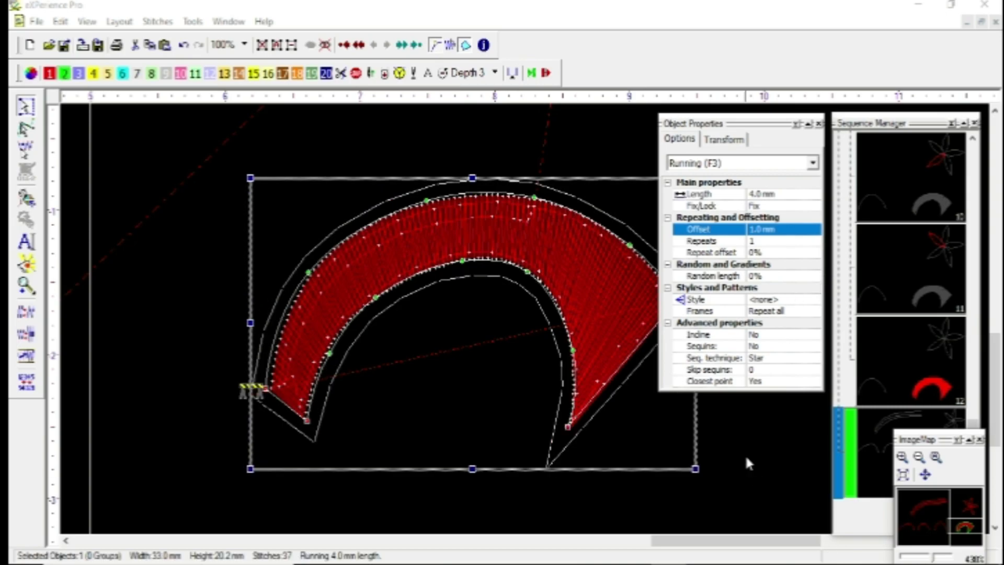
{"action": "left_click", "coordinate": [447, 382]}
Step: Measure the gap between the satin's outer edge and the offset outline at the top of the arch
{"action": "scroll", "coordinate": [492, 176], "scroll_direction": "up", "scroll_amount": 2}
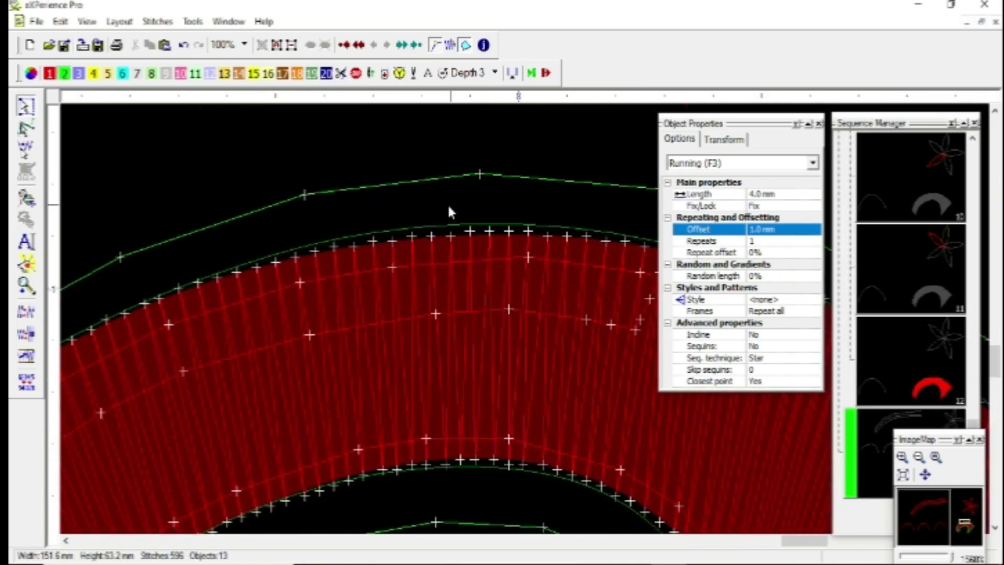
{"action": "left_click_drag", "start_coordinate": [470, 231], "coordinate": [470, 174]}
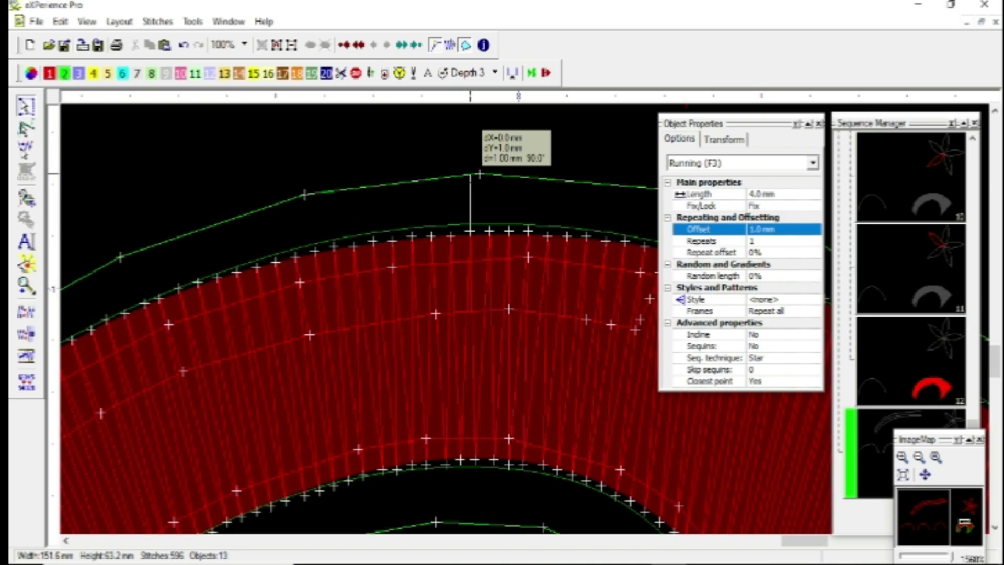
{"action": "mouse_move", "coordinate": [513, 173]}
{"action": "left_mouse_down"}
{"action": "mouse_move", "coordinate": [516, 118]}
{"action": "mouse_move", "coordinate": [470, 156]}
{"action": "left_mouse_up"}
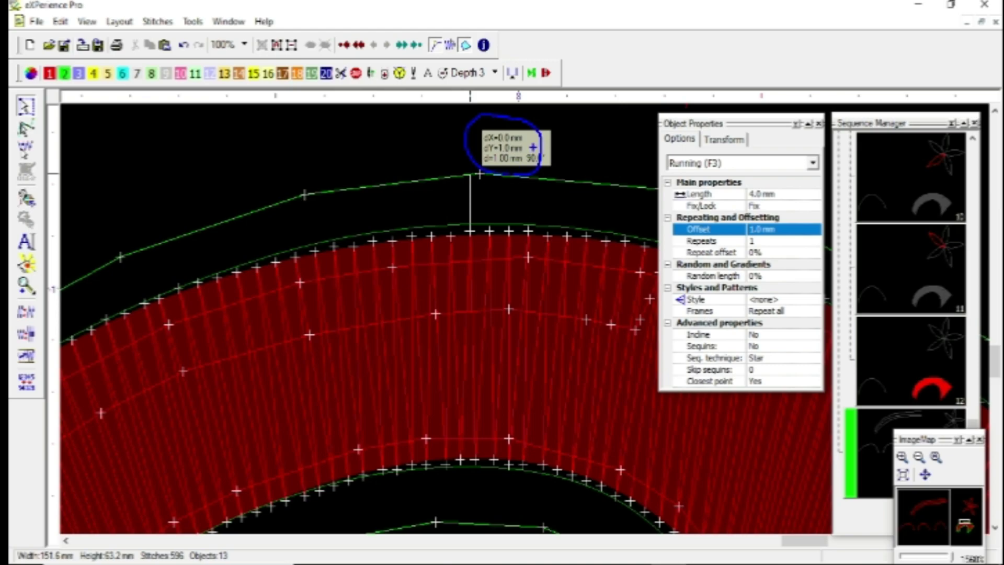
{"action": "left_click_drag", "start_coordinate": [532, 147], "coordinate": [615, 147]}
{"action": "mouse_move", "coordinate": [768, 221]}
{"action": "left_mouse_down"}
{"action": "mouse_move", "coordinate": [722, 230]}
{"action": "mouse_move", "coordinate": [784, 245]}
{"action": "mouse_move", "coordinate": [731, 214]}
{"action": "left_mouse_up"}
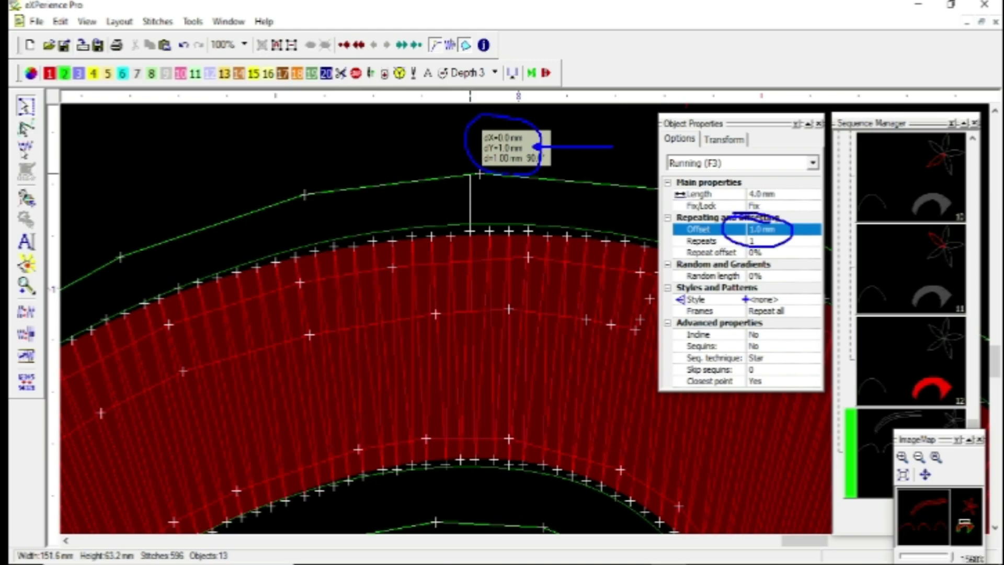
{"action": "key", "text": "Escape"}
Step: Increase the Offset of the green Running outline to 2.0 mm
{"action": "left_click", "coordinate": [453, 223]}
{"action": "left_click", "coordinate": [449, 176]}
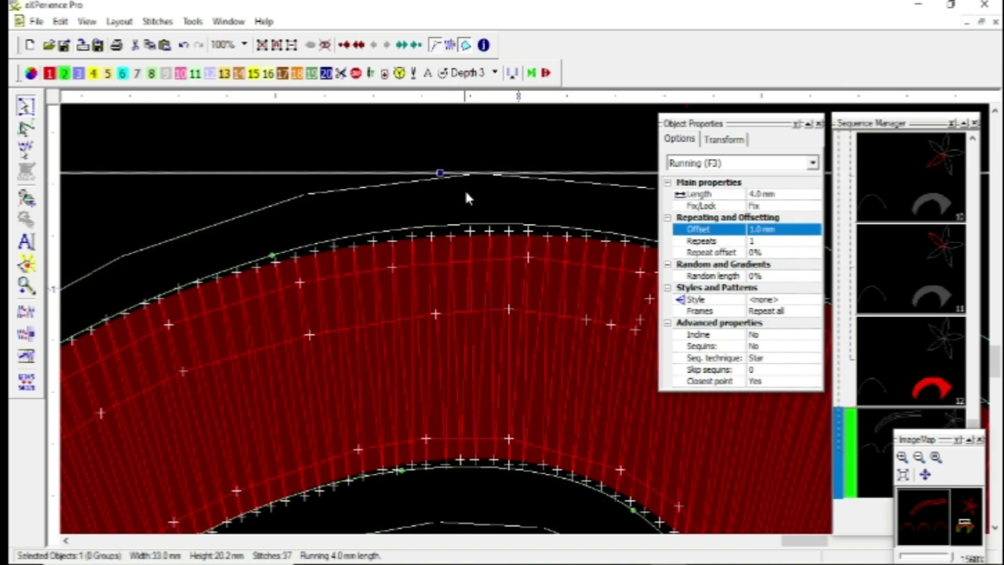
{"action": "scroll", "coordinate": [490, 196], "scroll_direction": "down", "scroll_amount": 2}
{"action": "left_click", "coordinate": [764, 230]}
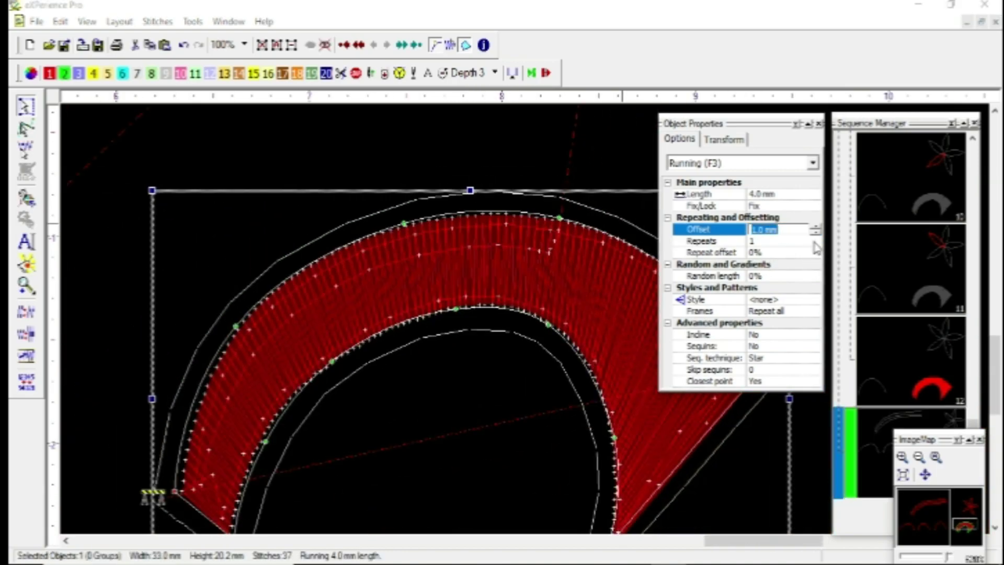
{"action": "left_click", "coordinate": [815, 227]}
{"action": "left_click", "coordinate": [815, 228]}
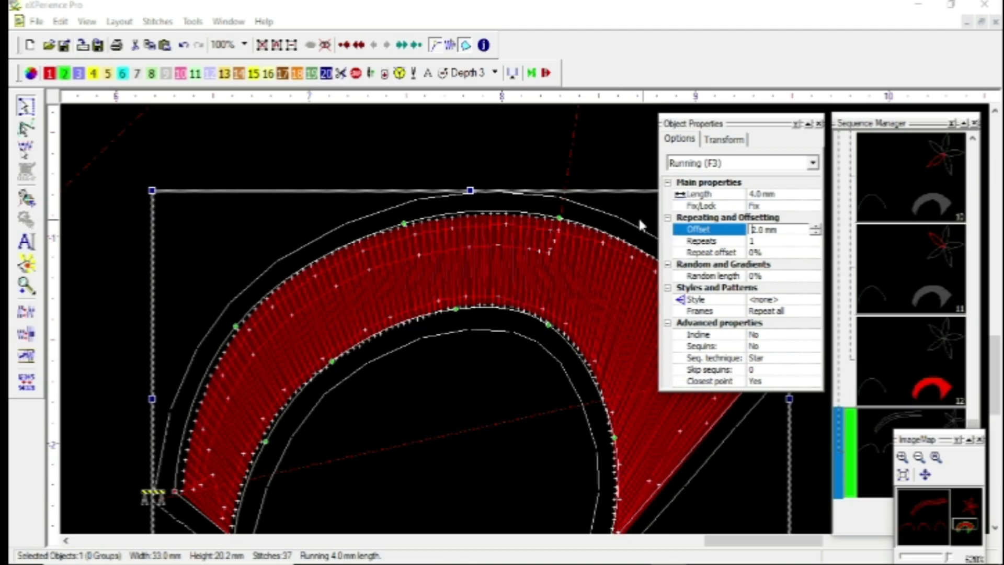
{"action": "left_click", "coordinate": [563, 143]}
{"action": "scroll", "coordinate": [370, 258], "scroll_direction": "down", "scroll_amount": 1}
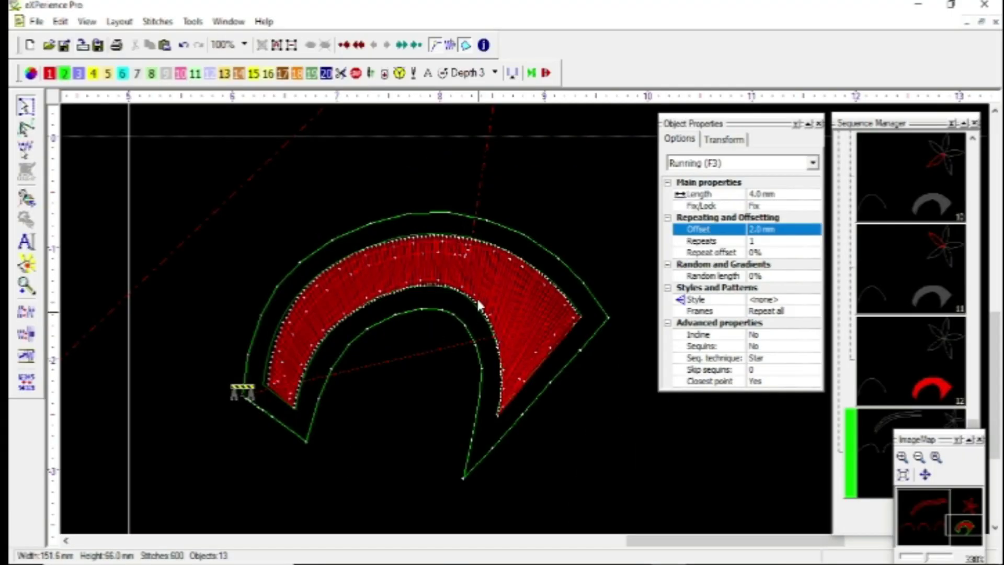
Step: Change the green outline's Offset to -0.5 mm and examine where it runs inside the satin arch
{"action": "left_click", "coordinate": [437, 212]}
{"action": "key", "text": "space"}
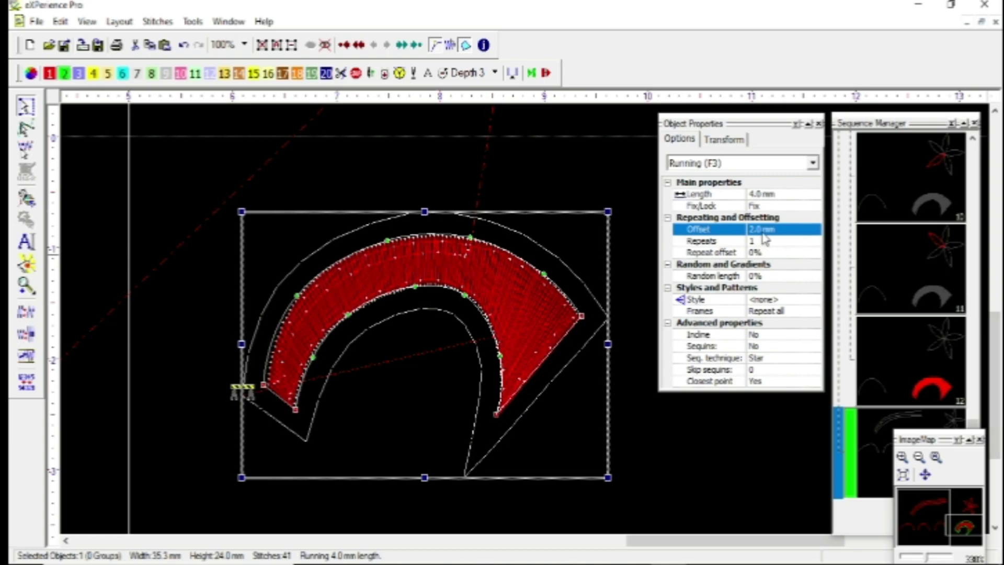
{"action": "left_click", "coordinate": [762, 231]}
{"action": "left_click", "coordinate": [815, 233]}
{"action": "left_click", "coordinate": [817, 234]}
{"action": "left_click", "coordinate": [816, 234]}
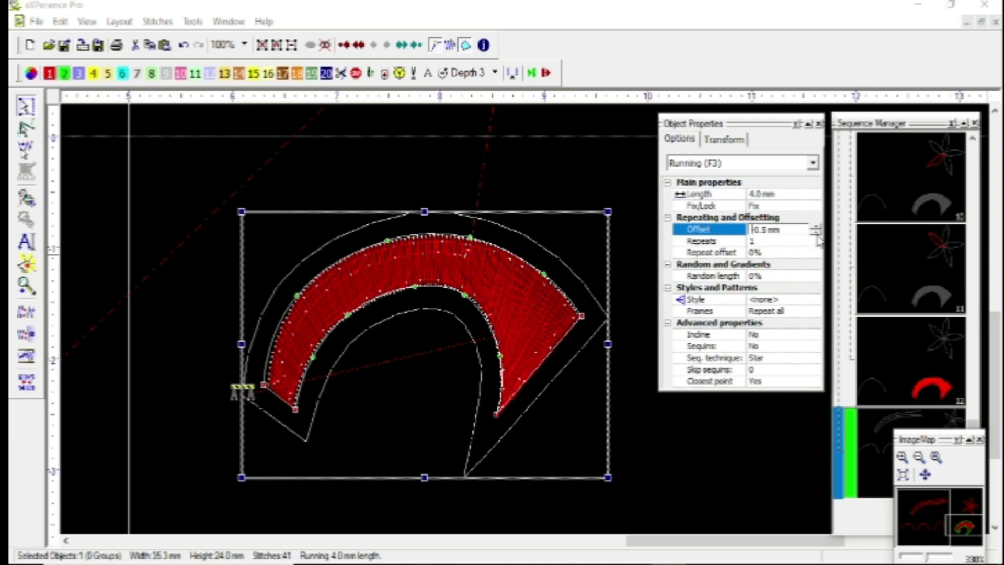
{"action": "left_click", "coordinate": [499, 166]}
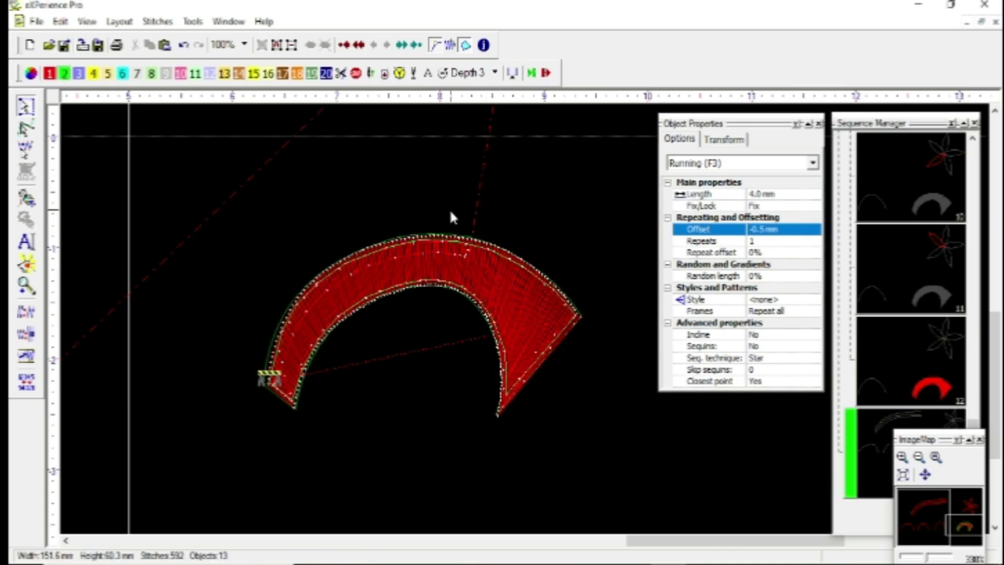
{"action": "scroll", "coordinate": [448, 233], "scroll_direction": "up", "scroll_amount": 3}
{"action": "left_click", "coordinate": [449, 265]}
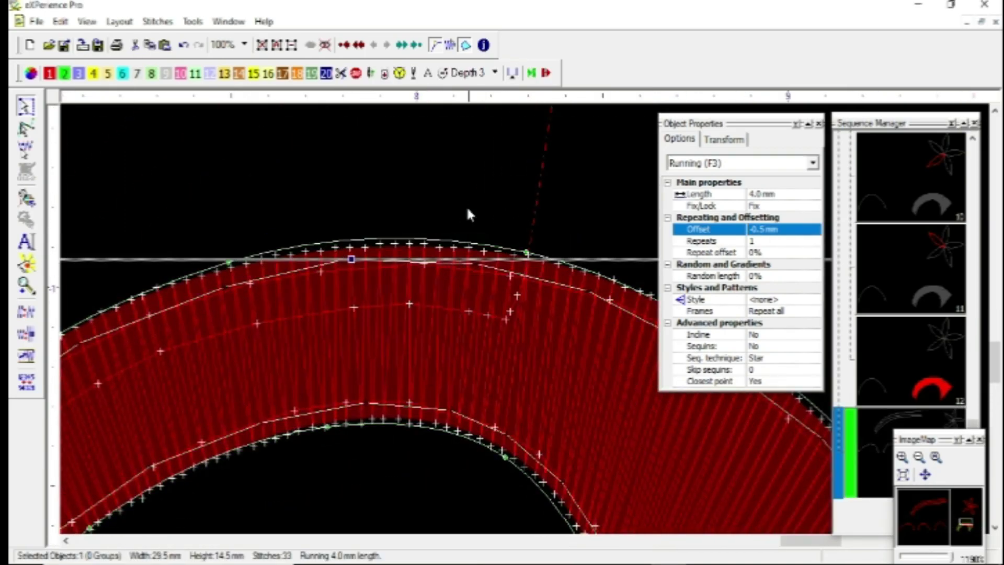
{"action": "left_click", "coordinate": [467, 201]}
{"action": "key", "text": "space"}
{"action": "key", "text": "F11"}
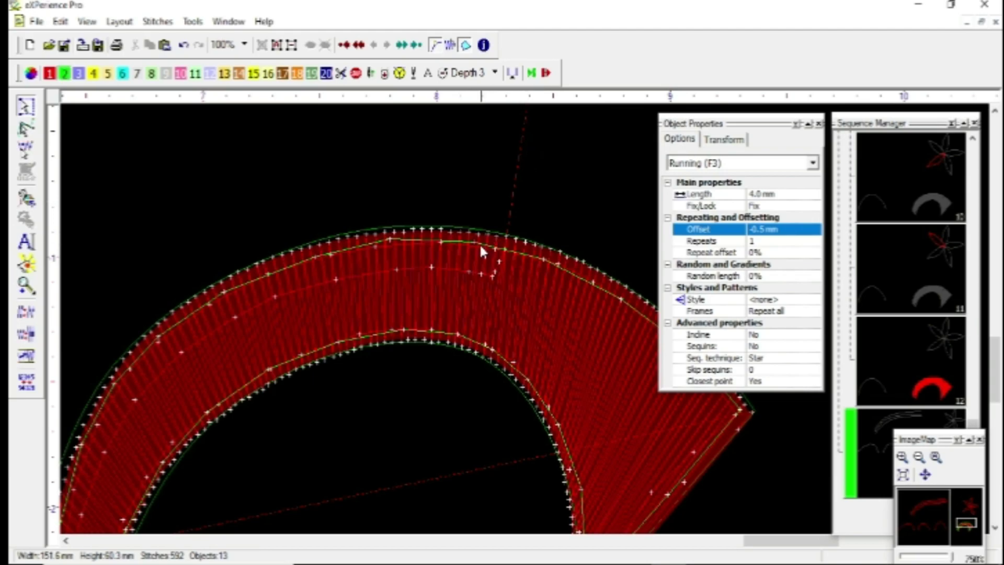
Step: Move the green outline further inside the satin by setting its Offset to -1.0 mm
{"action": "left_click", "coordinate": [486, 240]}
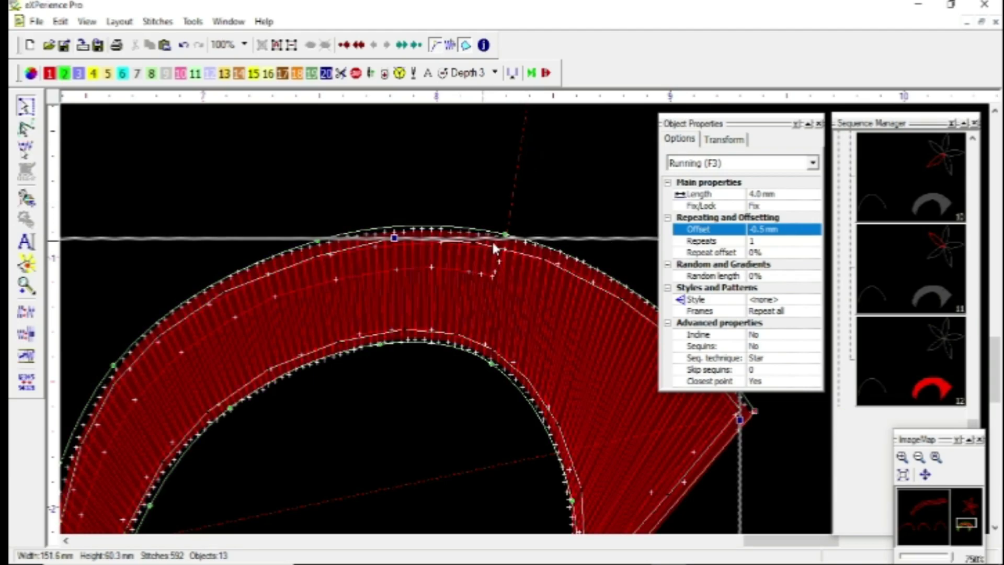
{"action": "left_click", "coordinate": [765, 230]}
{"action": "left_click", "coordinate": [815, 233]}
{"action": "left_click", "coordinate": [526, 189]}
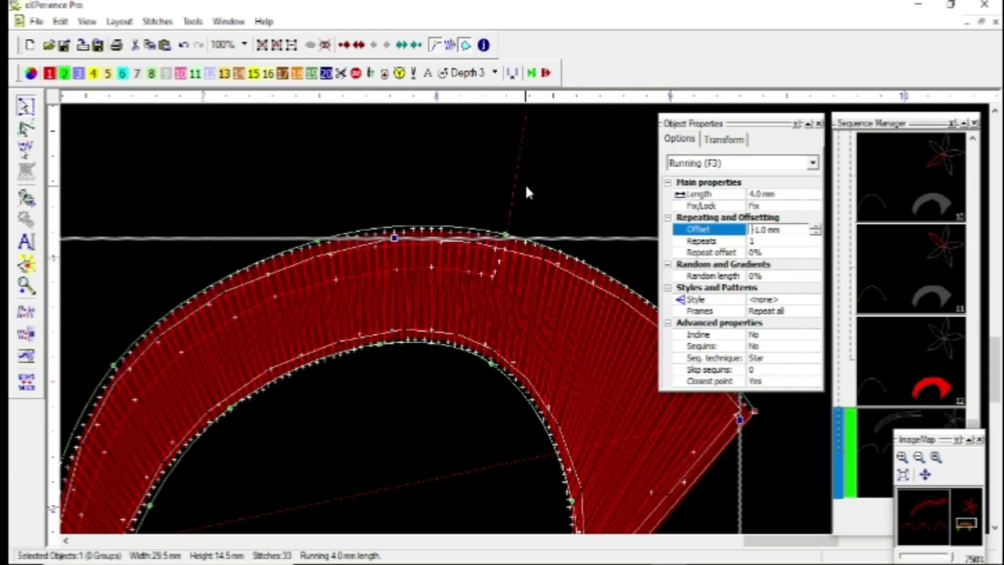
{"action": "left_click", "coordinate": [483, 156]}
Step: Preview the satin arch with its inset outline as realistic stitches, and close the preview
{"action": "scroll", "coordinate": [480, 157], "scroll_direction": "down", "scroll_amount": 2}
{"action": "key", "text": "F11"}
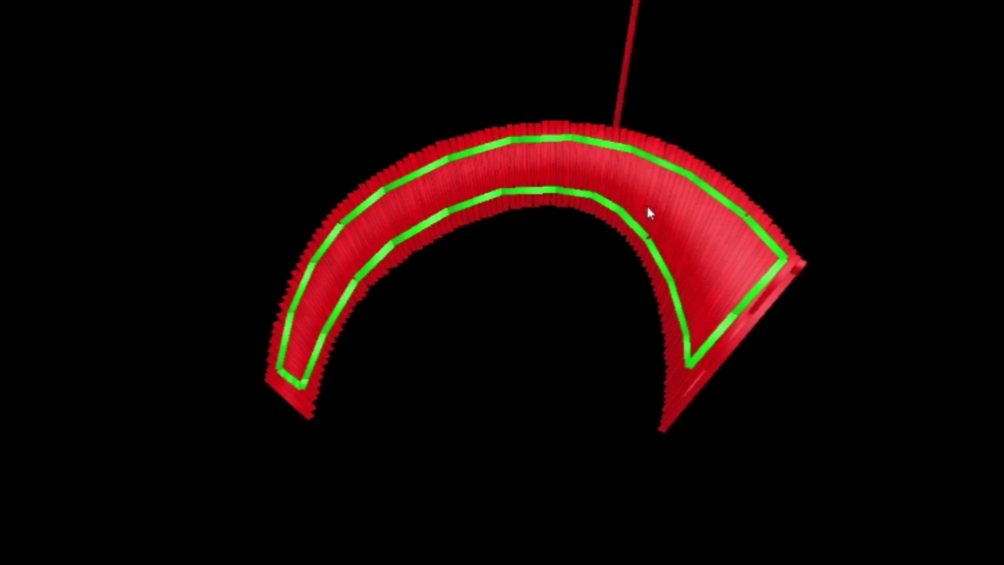
{"action": "key", "text": "Escape"}
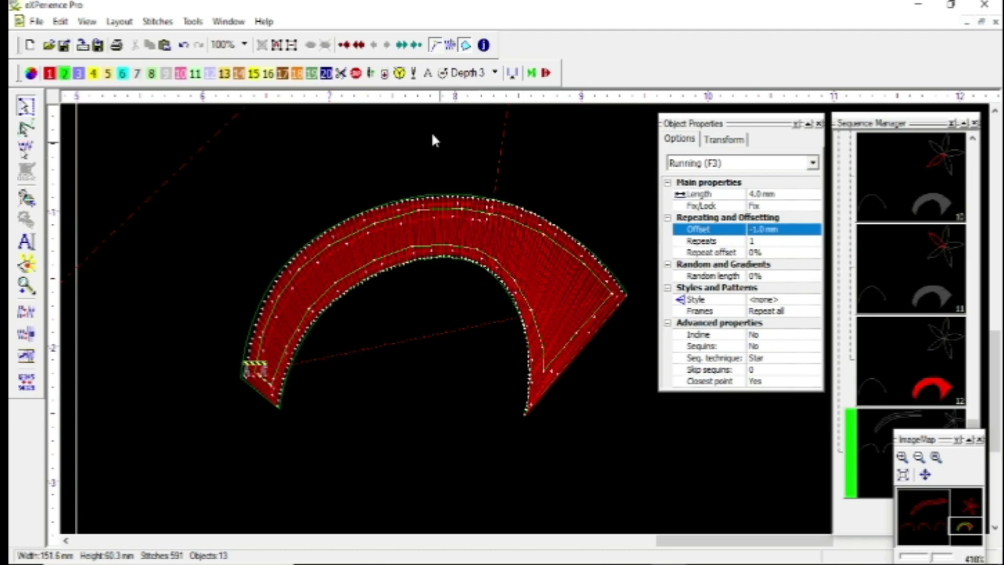
Step: Place a duplicate of the satin arch, without its outline, directly below the original
{"action": "scroll", "coordinate": [218, 263], "scroll_direction": "down", "scroll_amount": 1}
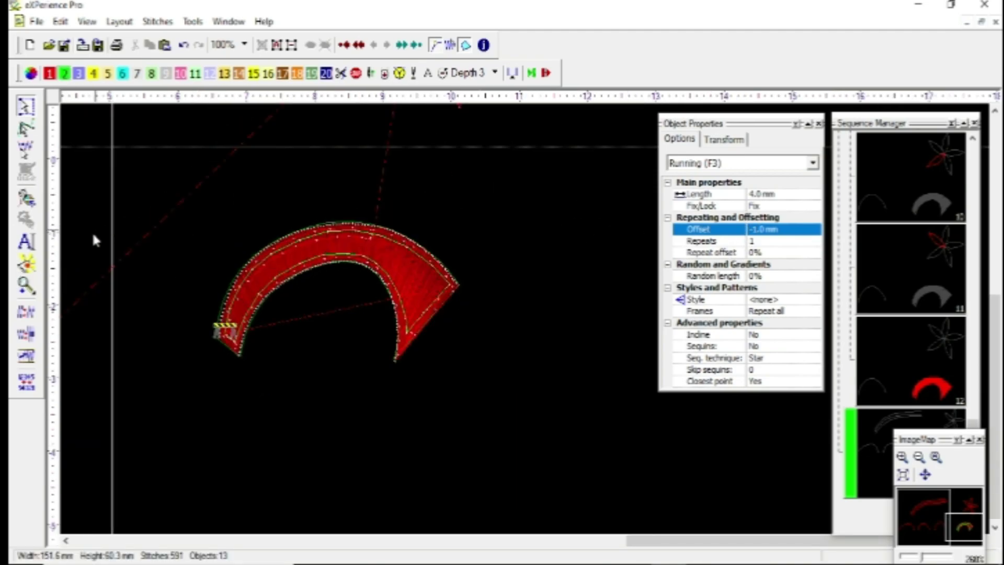
{"action": "scroll", "coordinate": [92, 234], "scroll_direction": "down", "scroll_amount": 4}
{"action": "scroll", "coordinate": [300, 264], "scroll_direction": "up", "scroll_amount": 5}
{"action": "left_click", "coordinate": [274, 260]}
{"action": "scroll", "coordinate": [269, 273], "scroll_direction": "up", "scroll_amount": 6}
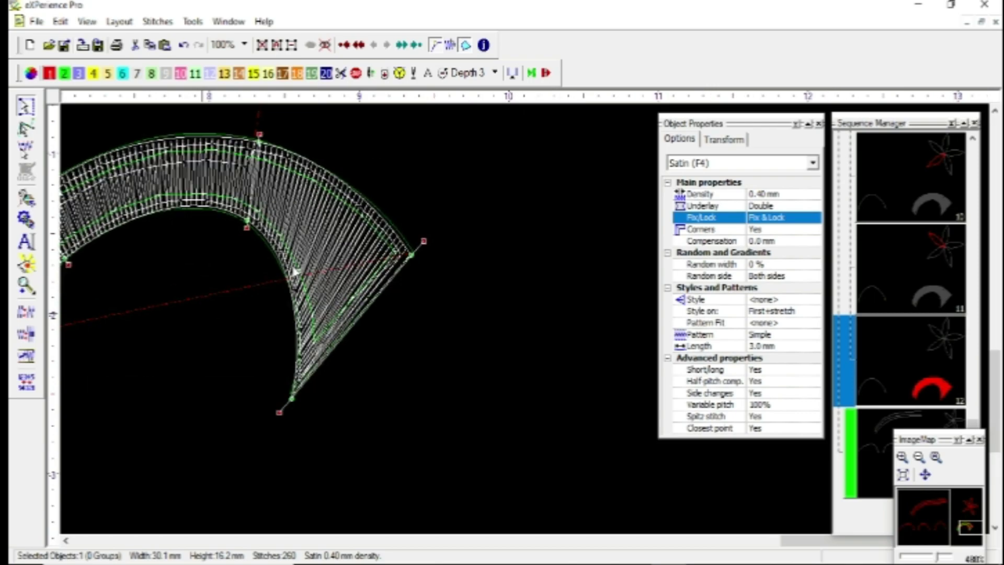
{"action": "scroll", "coordinate": [635, 127], "scroll_direction": "down", "scroll_amount": 6}
{"action": "left_click_drag", "start_coordinate": [459, 186], "coordinate": [456, 397]}
{"action": "scroll", "coordinate": [469, 299], "scroll_direction": "up", "scroll_amount": 1}
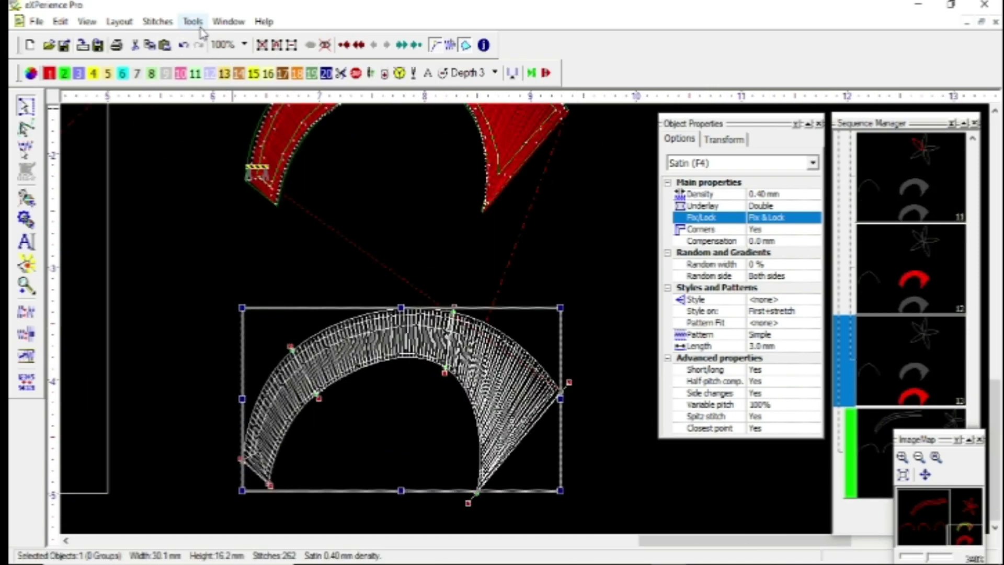
Step: Open AutoBorder for the duplicated satin arch
{"action": "key", "text": "ctrl+2"}
{"action": "mouse_move", "coordinate": [198, 41]}
{"action": "left_mouse_down"}
{"action": "mouse_move", "coordinate": [220, 40]}
{"action": "mouse_move", "coordinate": [209, 1]}
{"action": "mouse_move", "coordinate": [202, 46]}
{"action": "left_mouse_up"}
{"action": "key", "text": "Escape"}
{"action": "left_click", "coordinate": [192, 21]}
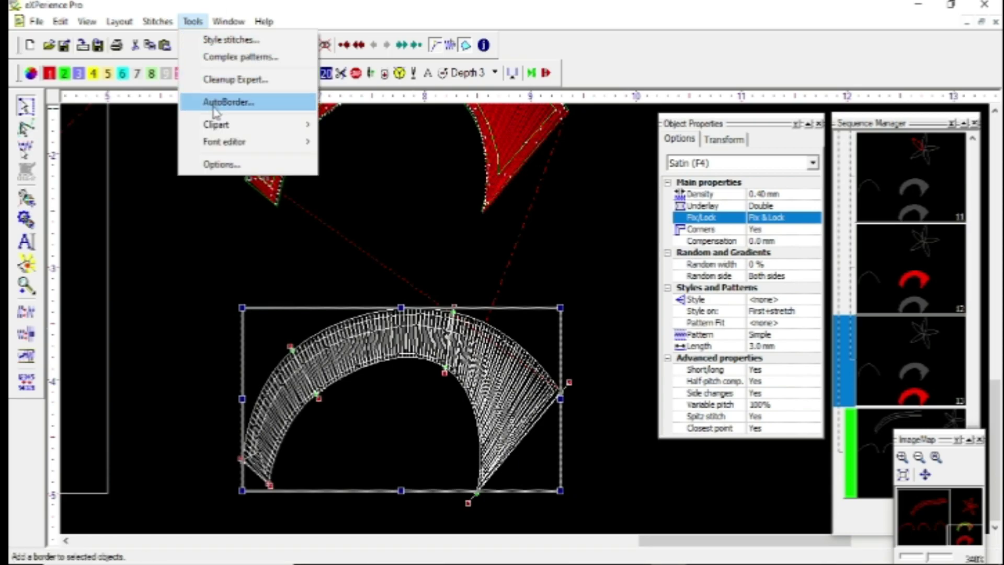
{"action": "key", "text": "ctrl+2"}
{"action": "mouse_move", "coordinate": [220, 111]}
{"action": "left_mouse_down"}
{"action": "mouse_move", "coordinate": [230, 78]}
{"action": "mouse_move", "coordinate": [208, 119]}
{"action": "left_mouse_up"}
{"action": "key", "text": "Escape"}
{"action": "left_click", "coordinate": [193, 21]}
{"action": "left_click", "coordinate": [205, 103]}
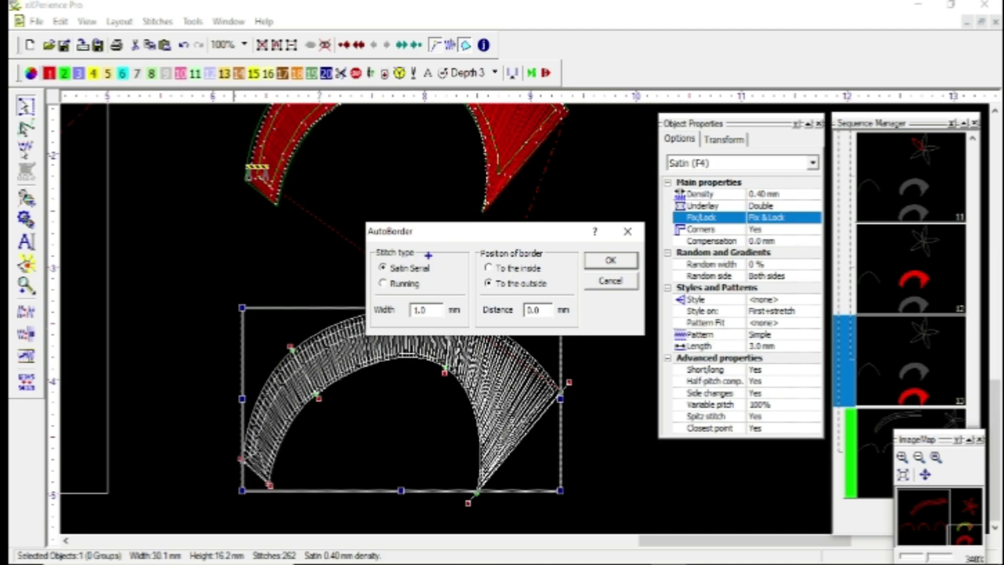
Step: Compare the Satin Serial and Running border types, including the Satin Serial width, and choose Running
{"action": "mouse_move", "coordinate": [430, 256]}
{"action": "left_mouse_down"}
{"action": "mouse_move", "coordinate": [449, 225]}
{"action": "mouse_move", "coordinate": [475, 244]}
{"action": "mouse_move", "coordinate": [463, 247]}
{"action": "left_mouse_up"}
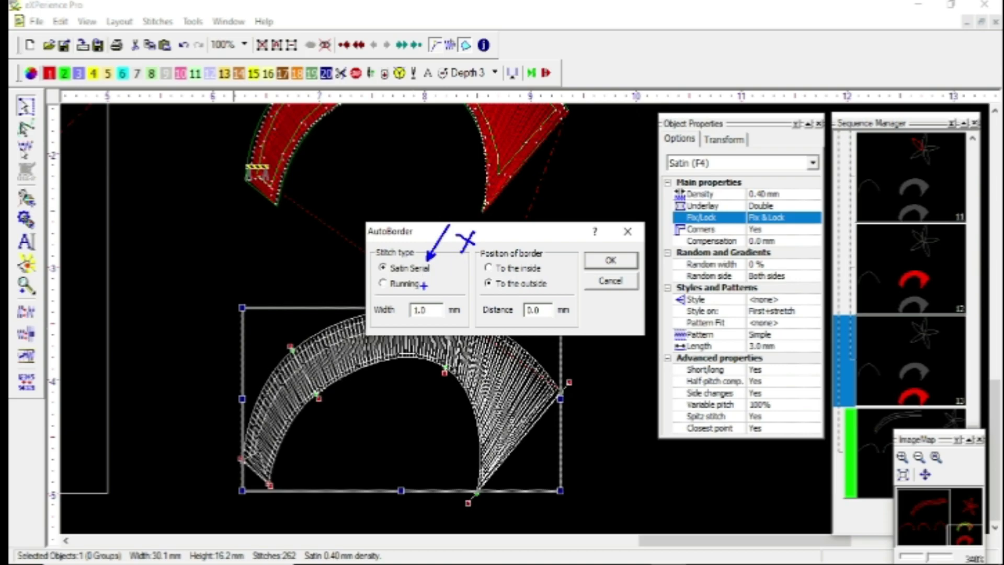
{"action": "left_click_drag", "start_coordinate": [424, 286], "coordinate": [468, 301]}
{"action": "key", "text": "Escape"}
{"action": "left_click", "coordinate": [383, 283]}
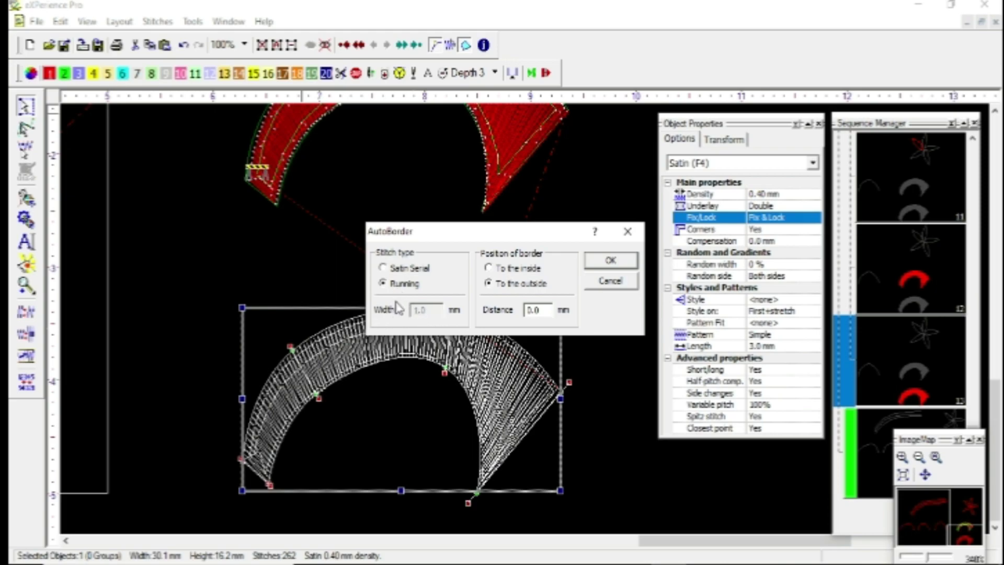
{"action": "left_click", "coordinate": [385, 269]}
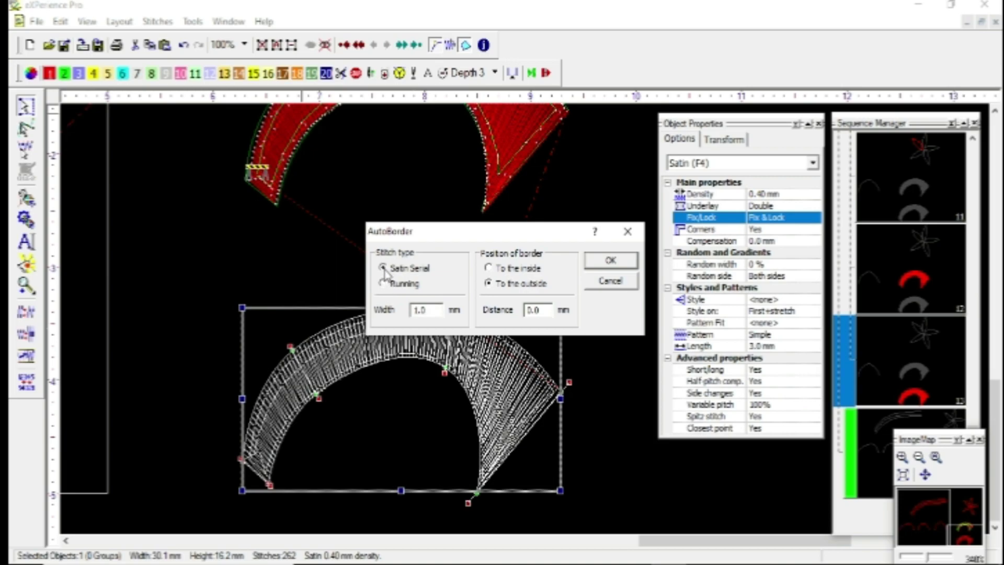
{"action": "left_click", "coordinate": [434, 310]}
{"action": "double_click", "coordinate": [414, 309]}
{"action": "left_click", "coordinate": [383, 283]}
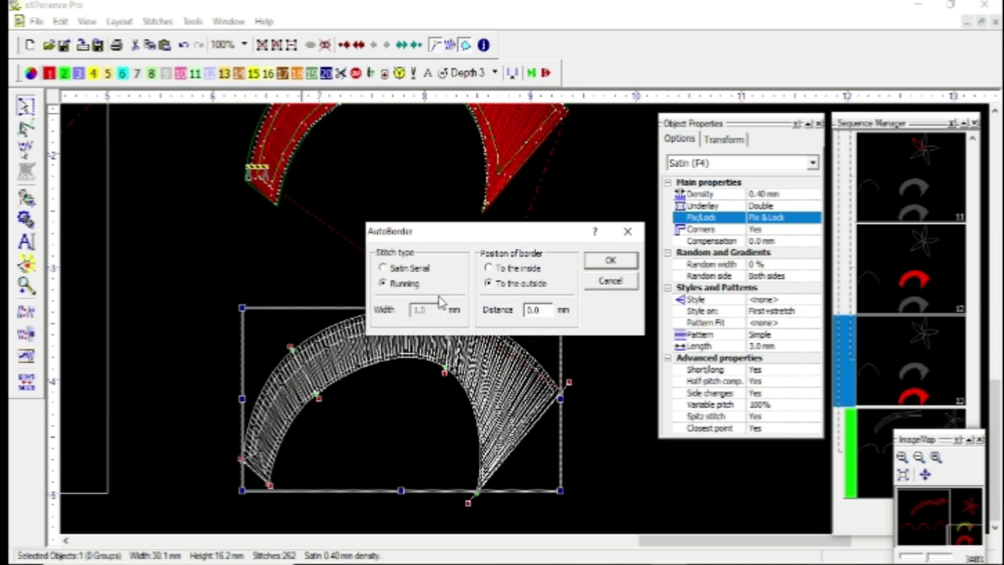
Step: Create the running border to the inside of the satin arch at a distance of 0 mm
{"action": "left_click", "coordinate": [489, 268]}
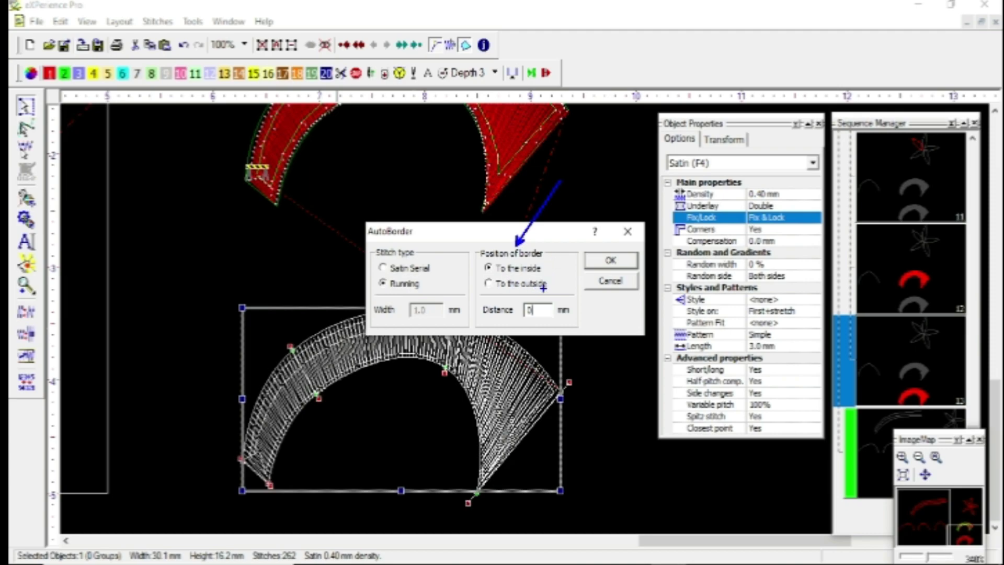
{"action": "key", "text": "Escape"}
{"action": "left_click_drag", "start_coordinate": [546, 311], "coordinate": [508, 313]}
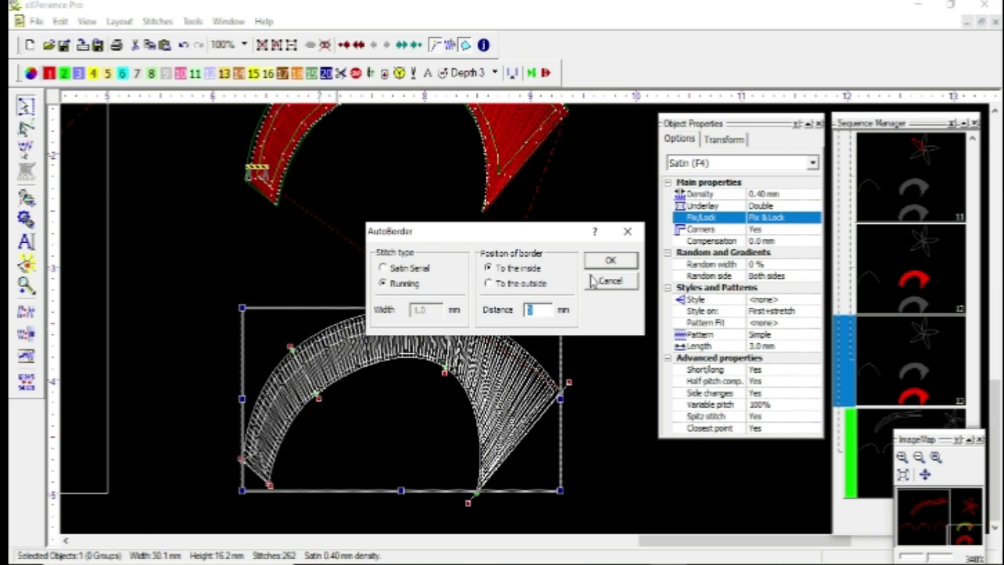
{"action": "left_click", "coordinate": [610, 260]}
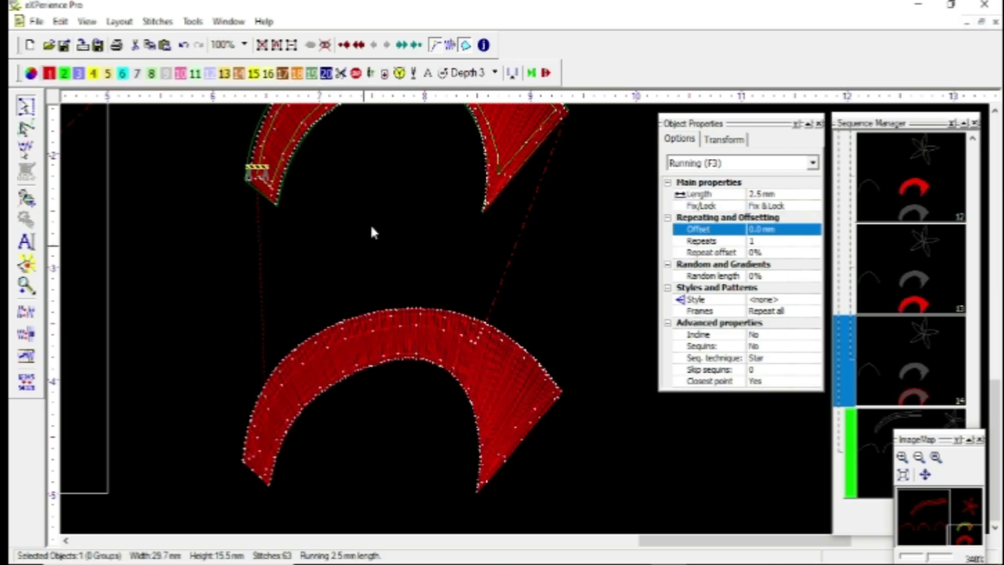
Step: Preview the bordered lower arch as realistic stitches, and close the preview
{"action": "left_click", "coordinate": [364, 246]}
{"action": "scroll", "coordinate": [398, 256], "scroll_direction": "down", "scroll_amount": 2}
{"action": "scroll", "coordinate": [406, 328], "scroll_direction": "up", "scroll_amount": 5}
{"action": "scroll", "coordinate": [416, 317], "scroll_direction": "down", "scroll_amount": 2}
{"action": "key", "text": "Return"}
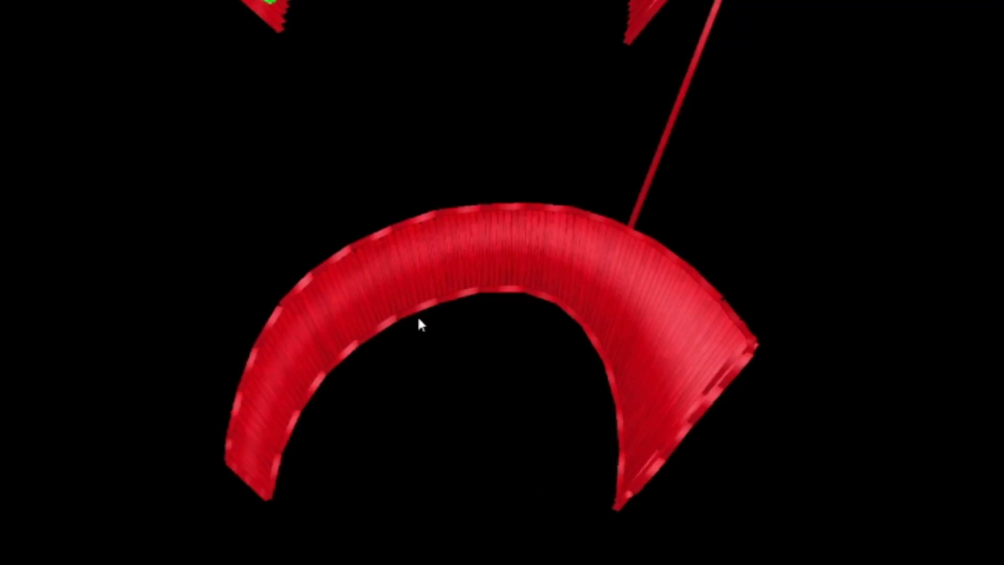
{"action": "key", "text": "Escape"}
Step: Recolor the lower arch's new border with green thread 2 and check it against the satin
{"action": "left_click", "coordinate": [438, 255]}
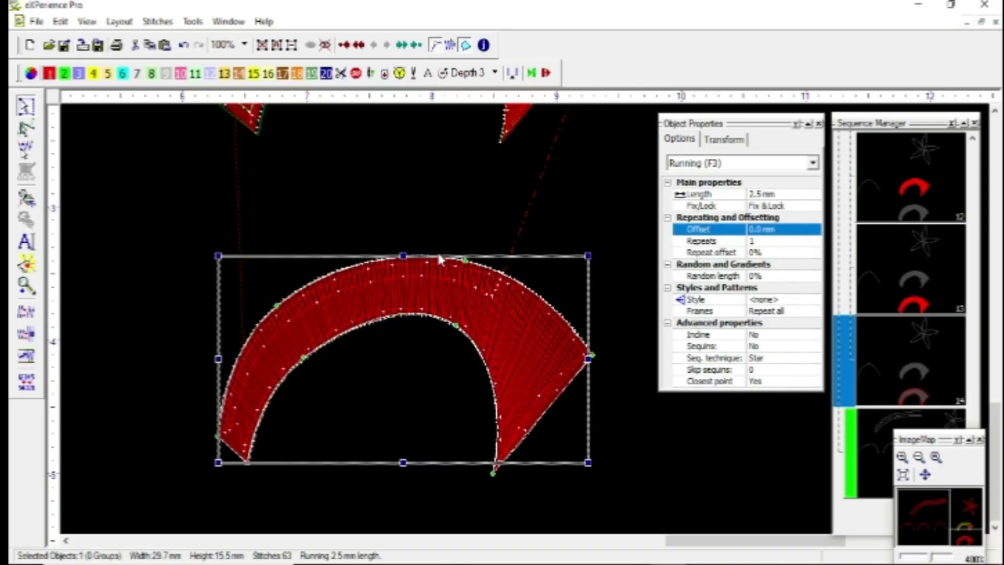
{"action": "left_click", "coordinate": [63, 72]}
{"action": "left_click", "coordinate": [175, 190]}
{"action": "key", "text": "F11"}
{"action": "key", "text": "Escape"}
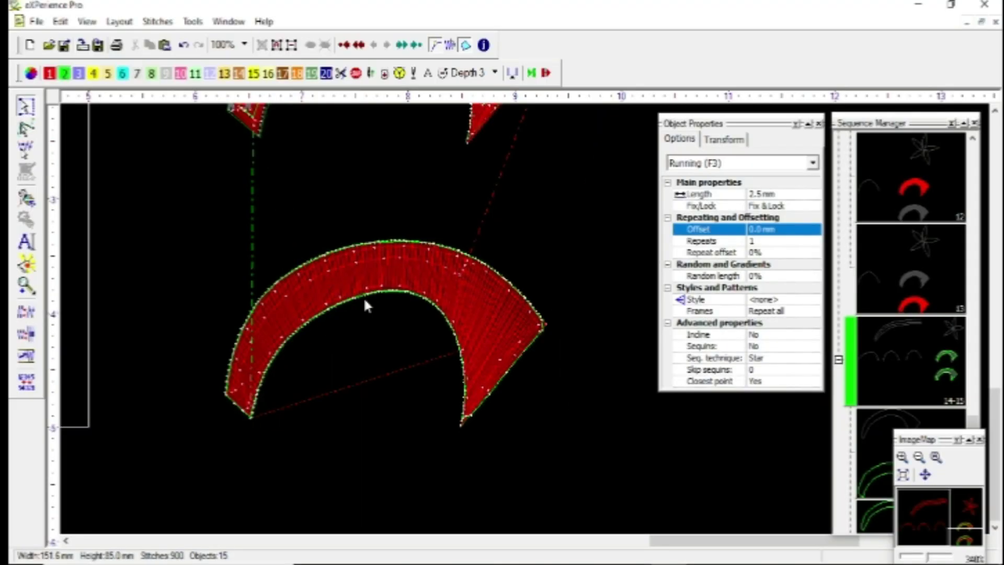
Step: Add a second running border to the outside of the lower satin arch at a distance of 1 mm
{"action": "scroll", "coordinate": [369, 309], "scroll_direction": "down", "scroll_amount": 2}
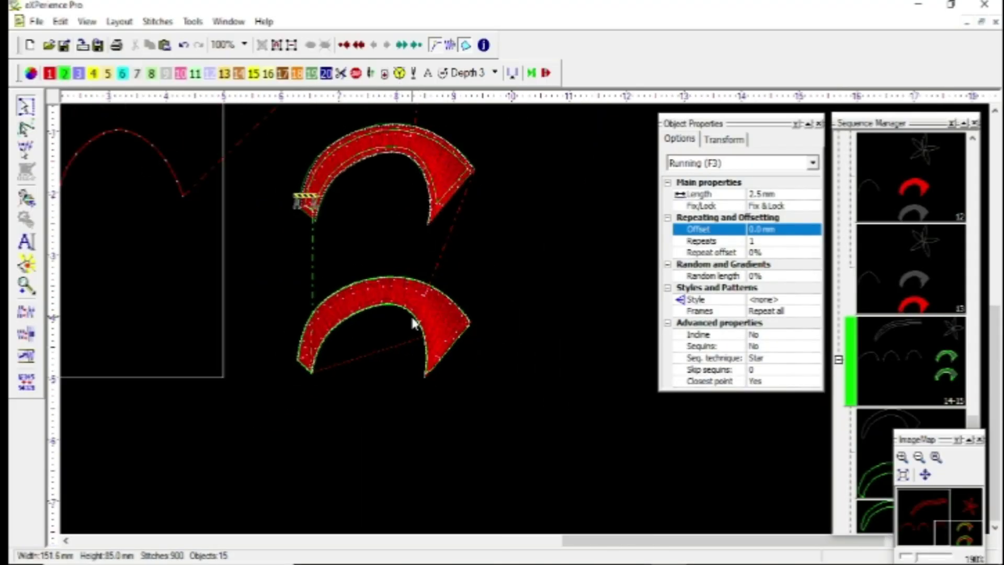
{"action": "scroll", "coordinate": [413, 318], "scroll_direction": "up", "scroll_amount": 2}
{"action": "left_click", "coordinate": [374, 242]}
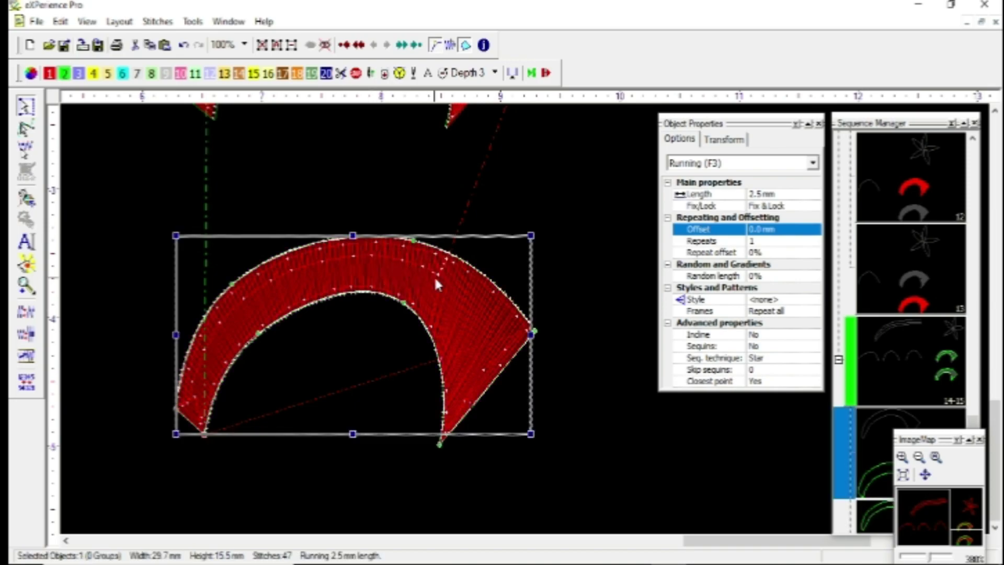
{"action": "key", "text": "F4"}
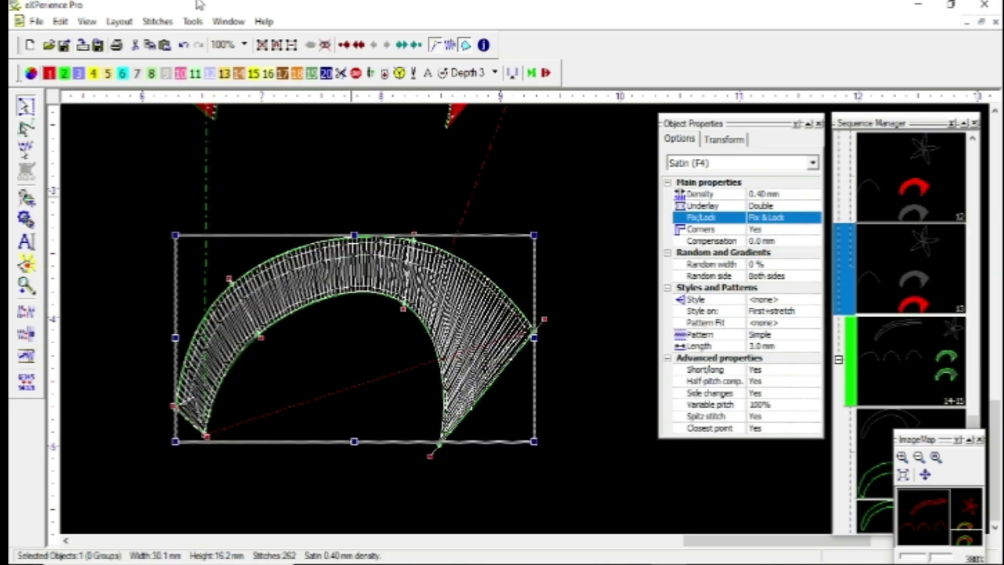
{"action": "left_click", "coordinate": [166, 21]}
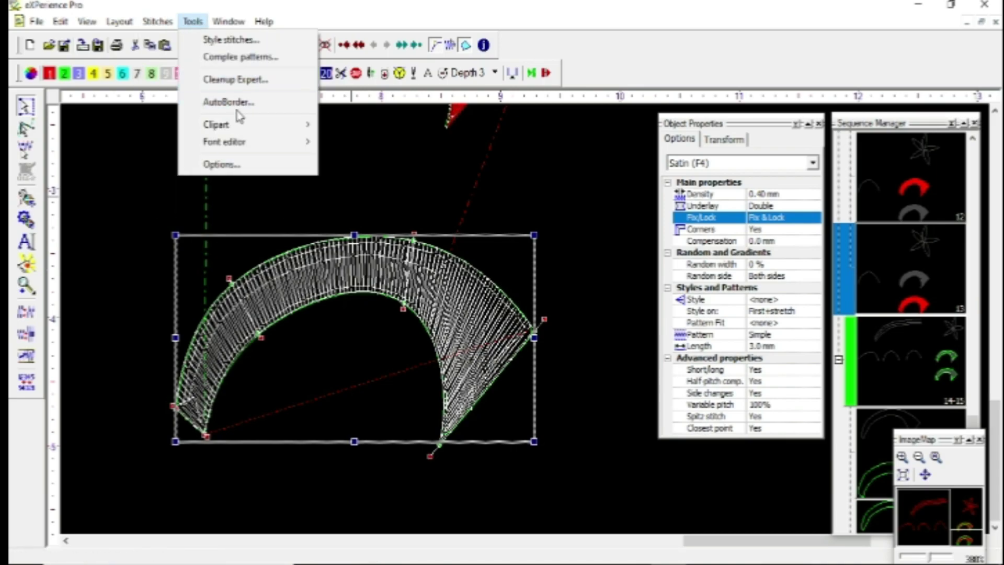
{"action": "left_click", "coordinate": [215, 101]}
{"action": "left_click", "coordinate": [386, 283]}
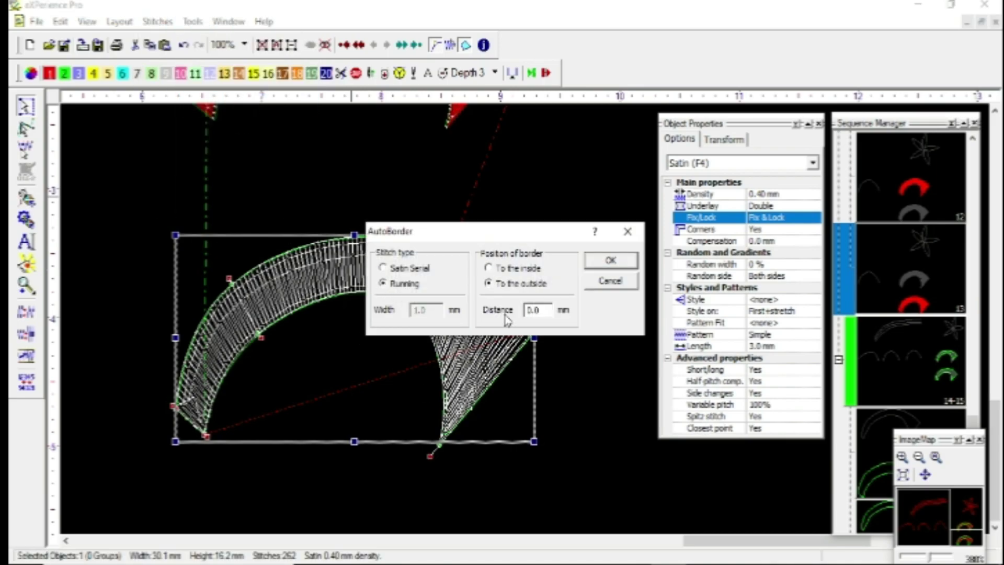
{"action": "double_click", "coordinate": [542, 312]}
{"action": "type", "text": "1"}
{"action": "left_click", "coordinate": [609, 261]}
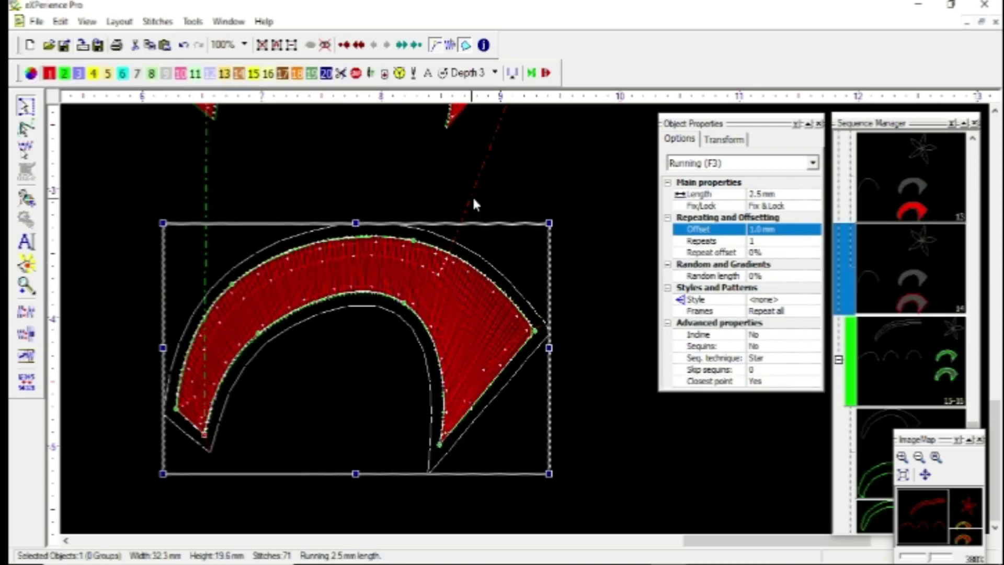
Step: Recolor the outer border with green thread 2 and compare both borders in the realistic stitch preview
{"action": "left_click", "coordinate": [65, 73]}
{"action": "left_click", "coordinate": [301, 196]}
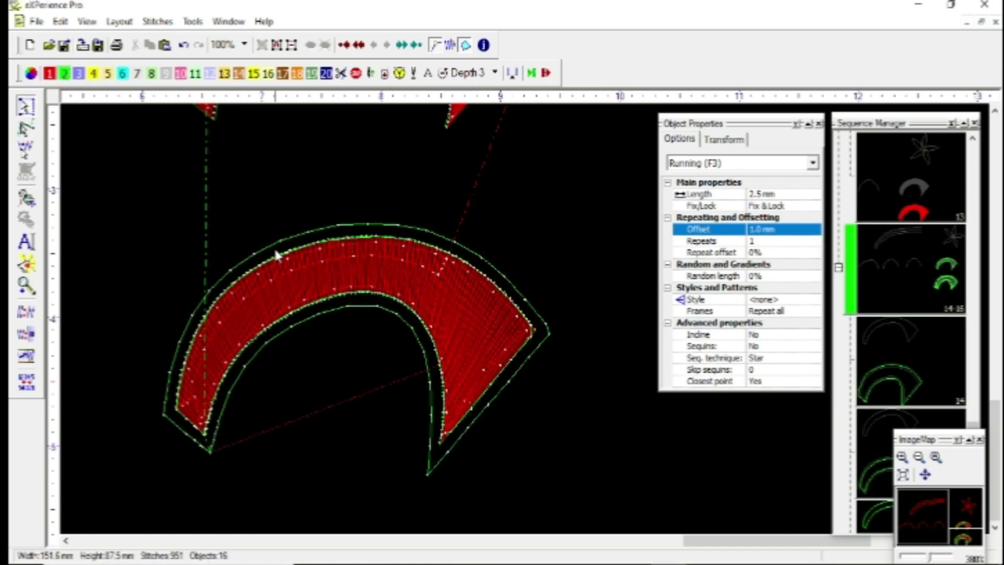
{"action": "key", "text": "space"}
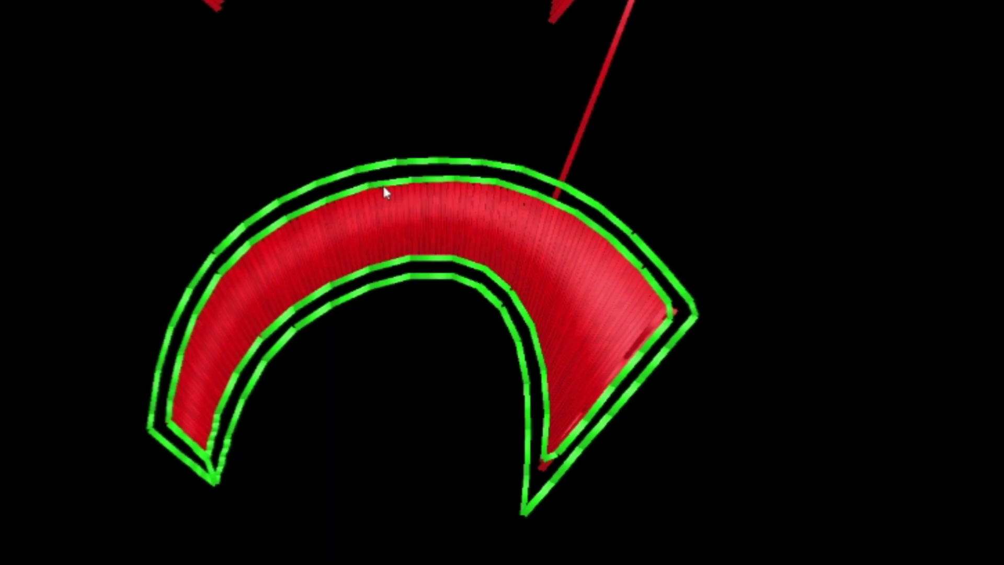
{"action": "left_click", "coordinate": [392, 196]}
{"action": "key", "text": "y"}
{"action": "left_click_drag", "start_coordinate": [412, 179], "coordinate": [394, 107]}
{"action": "left_click_drag", "start_coordinate": [459, 155], "coordinate": [460, 72]}
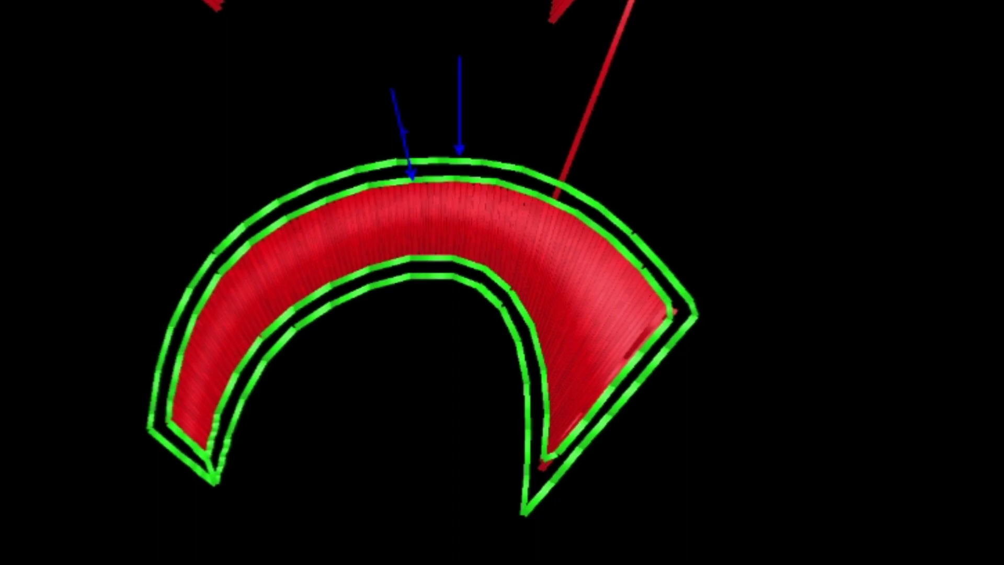
{"action": "key", "text": "Escape"}
Step: Compare the Offset properties of the lower arch's edge border and its outer border
{"action": "scroll", "coordinate": [366, 226], "scroll_direction": "up", "scroll_amount": 3}
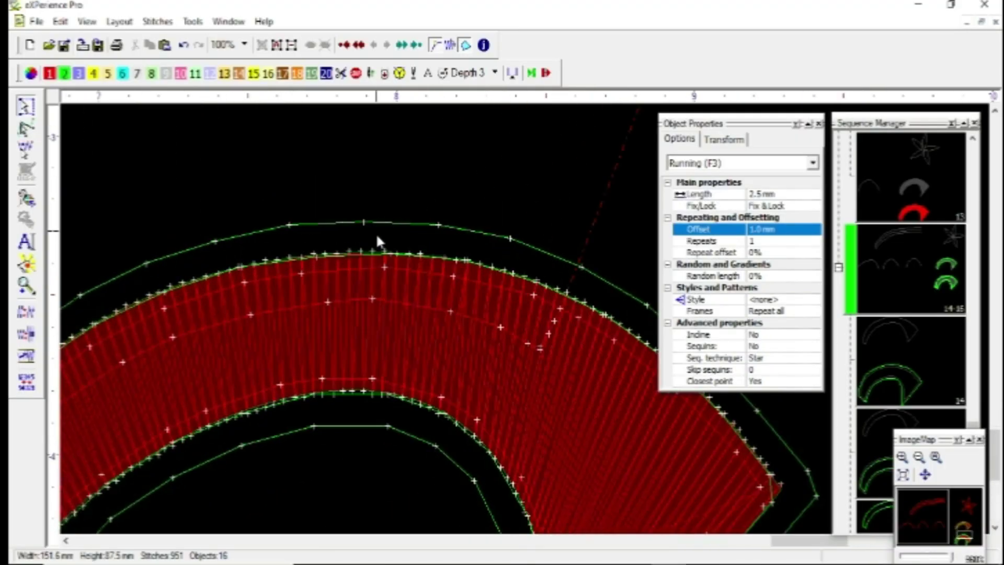
{"action": "left_click", "coordinate": [379, 255]}
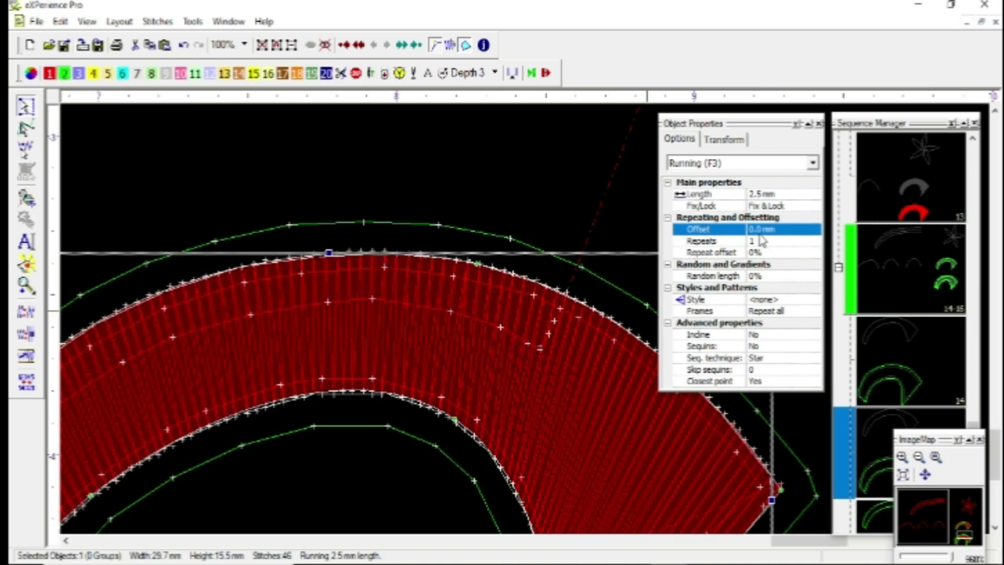
{"action": "left_click", "coordinate": [464, 230]}
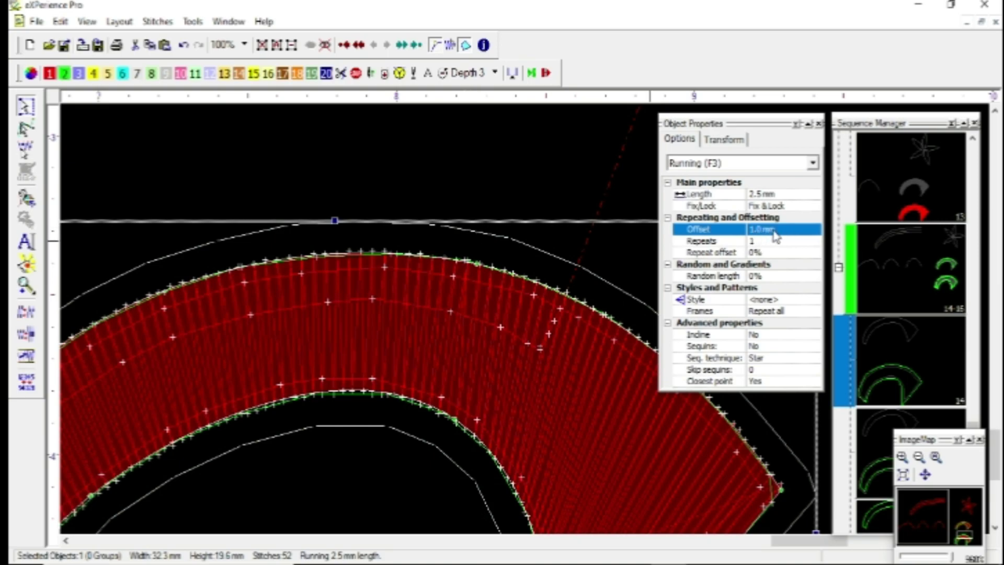
Step: With the outer border selected, add a running AutoBorder to the inside at a distance of 2 mm
{"action": "scroll", "coordinate": [448, 208], "scroll_direction": "down", "scroll_amount": 3}
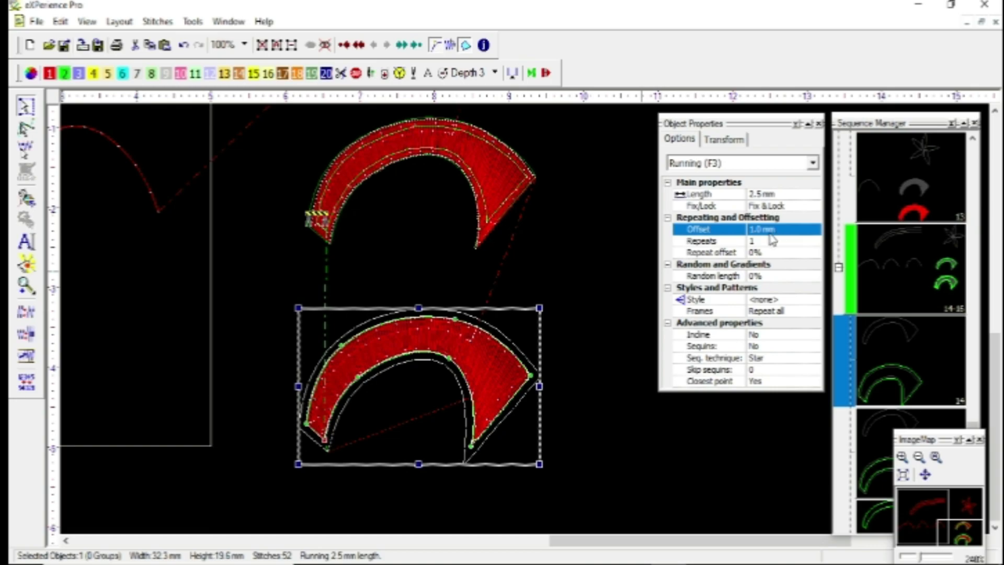
{"action": "left_click", "coordinate": [193, 20]}
{"action": "left_click", "coordinate": [229, 105]}
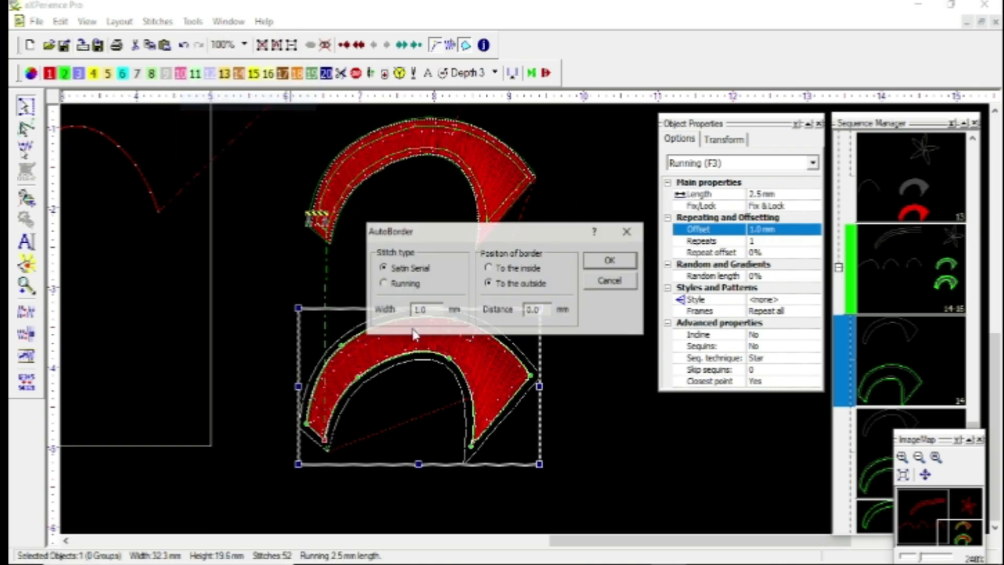
{"action": "left_click", "coordinate": [393, 287]}
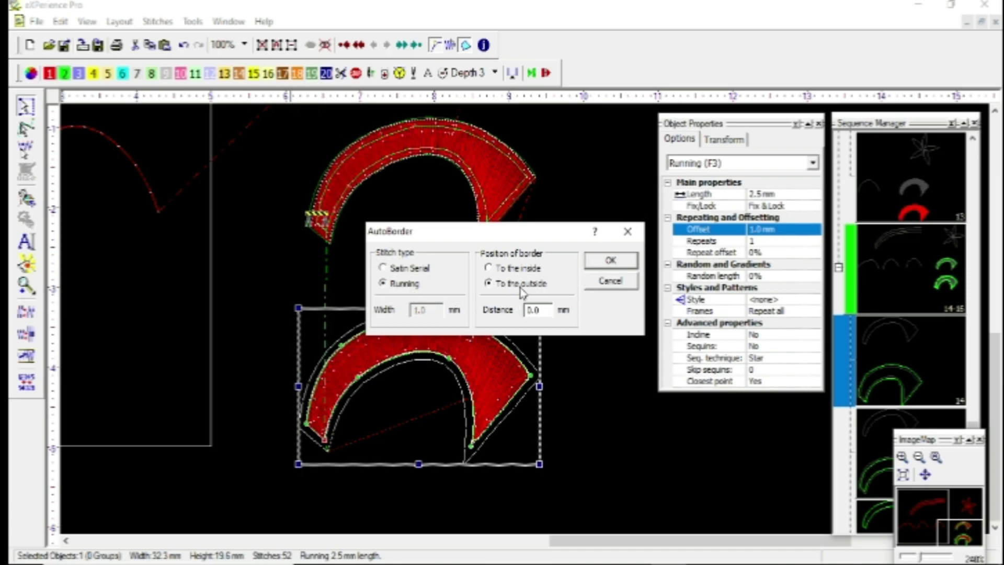
{"action": "left_click", "coordinate": [497, 273]}
{"action": "double_click", "coordinate": [541, 310]}
{"action": "type", "text": "2"}
{"action": "left_click", "coordinate": [609, 260]}
{"action": "scroll", "coordinate": [460, 345], "scroll_direction": "up", "scroll_amount": 5}
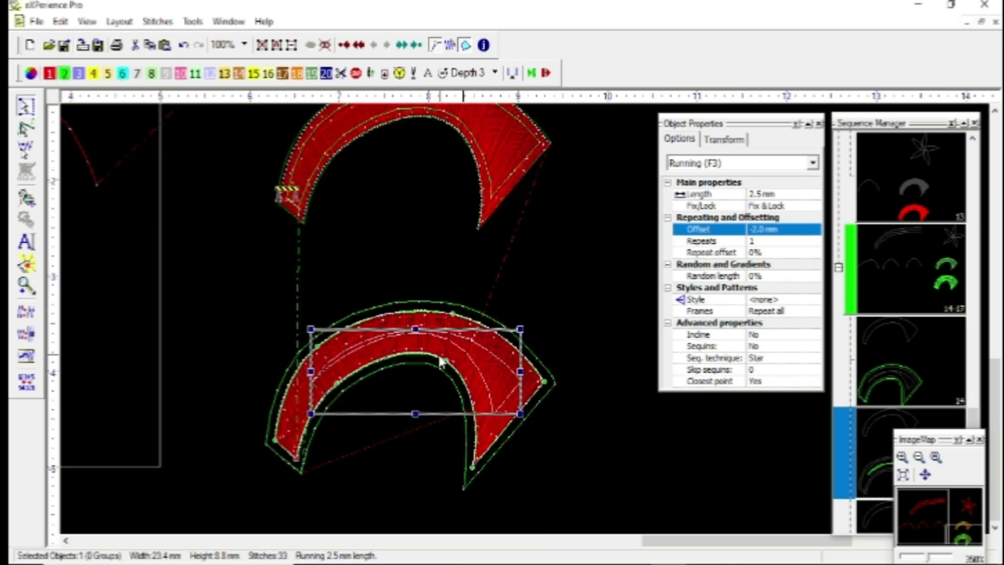
Step: Examine how the inner border runs within the satin and review the outer border's properties
{"action": "key", "text": "F9"}
{"action": "key", "text": "Escape"}
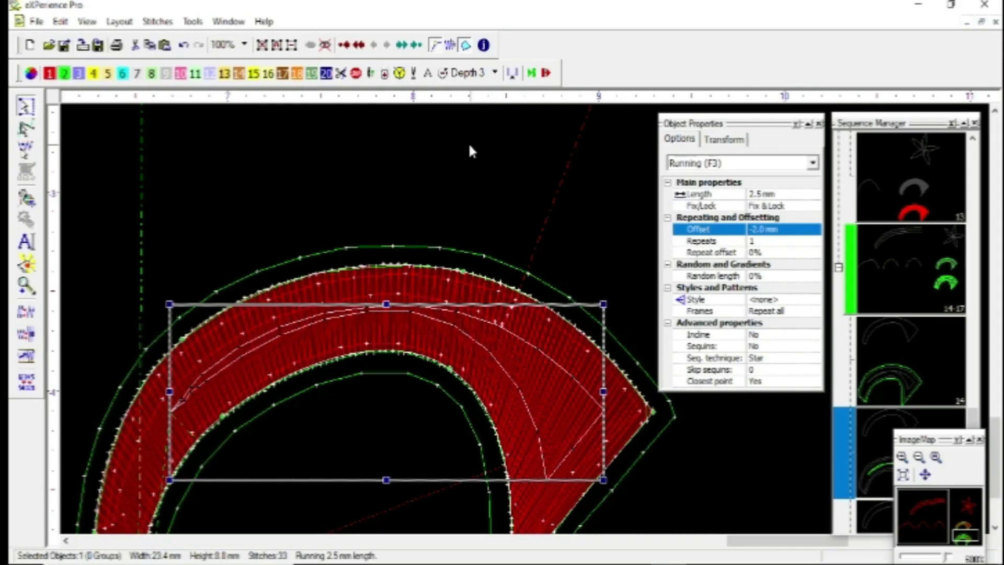
{"action": "scroll", "coordinate": [459, 185], "scroll_direction": "down", "scroll_amount": 3}
{"action": "left_click", "coordinate": [423, 443]}
{"action": "key", "text": "F9"}
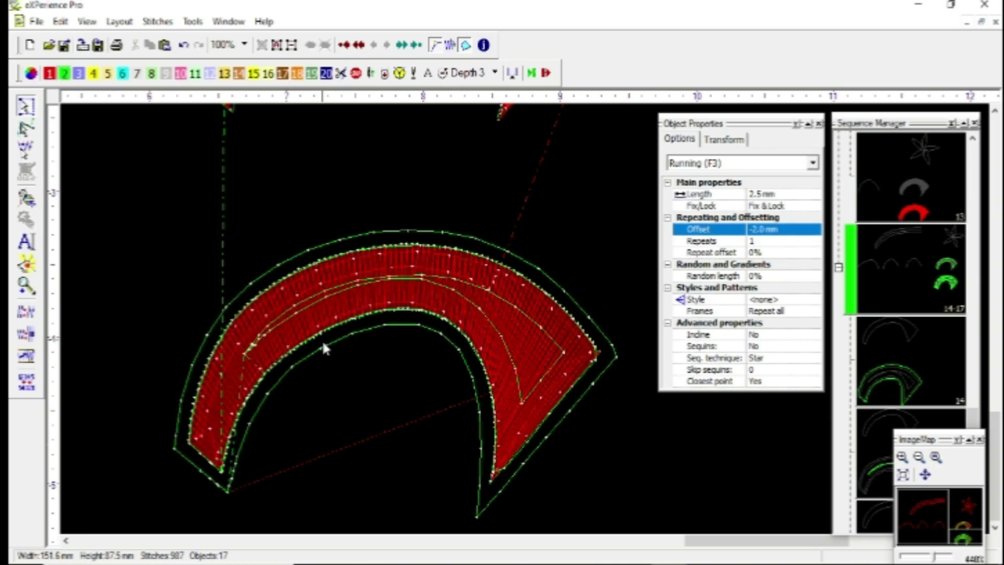
{"action": "left_click", "coordinate": [393, 228]}
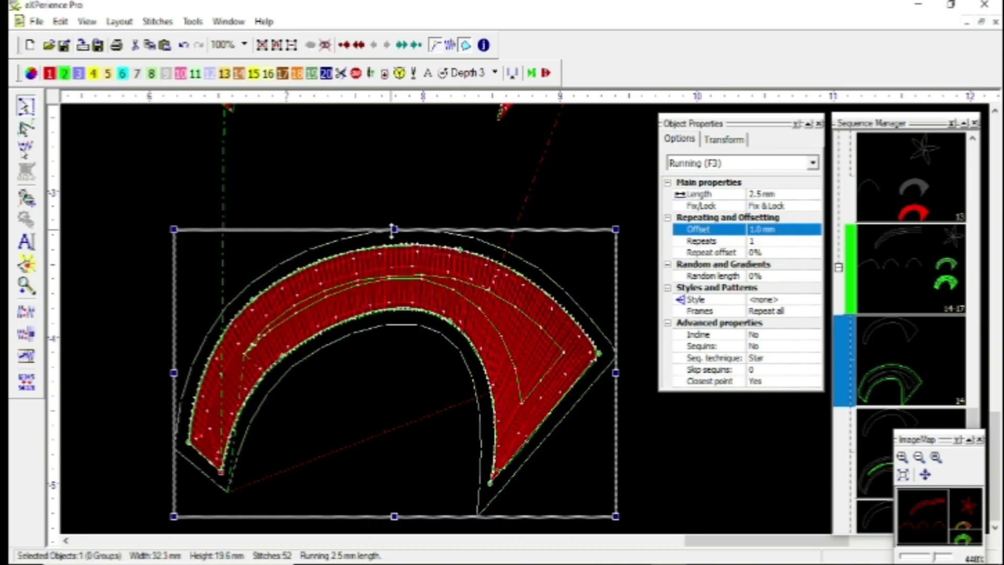
{"action": "left_click", "coordinate": [356, 193]}
{"action": "scroll", "coordinate": [159, 240], "scroll_direction": "down", "scroll_amount": 3}
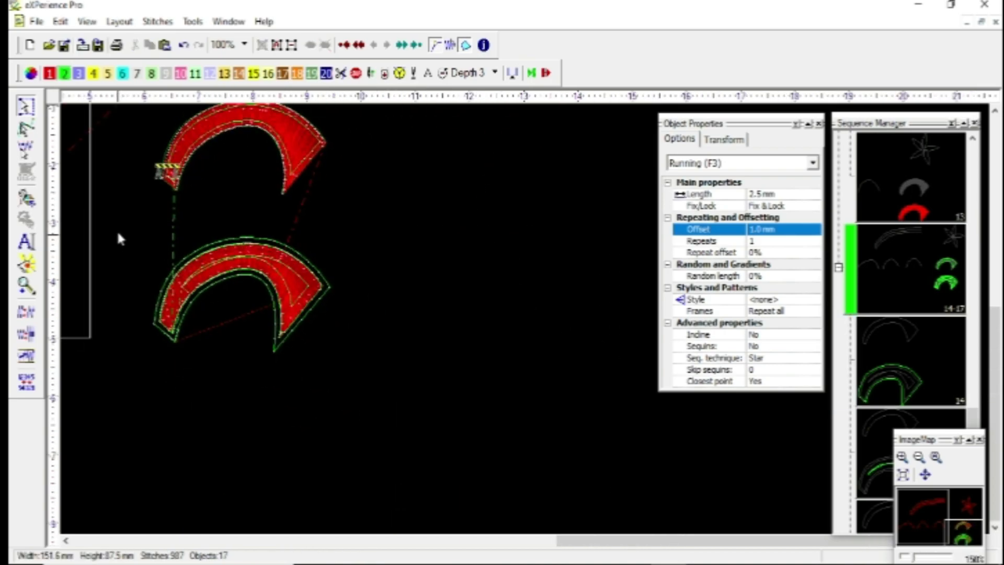
Step: Draw a running-stitch circle about 20 mm across beside the lower arch with the Ellipse/Circle shape
{"action": "scroll", "coordinate": [413, 237], "scroll_direction": "up", "scroll_amount": 2}
{"action": "key", "text": "p"}
{"action": "key", "text": "s"}
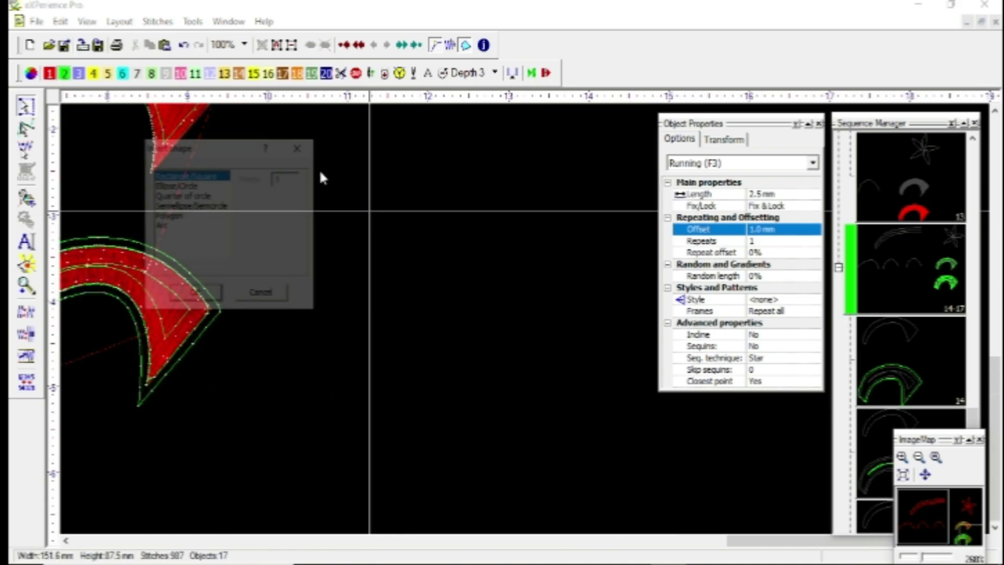
{"action": "left_click", "coordinate": [176, 185]}
{"action": "left_click", "coordinate": [195, 295]}
{"action": "left_click_drag", "start_coordinate": [366, 251], "coordinate": [462, 401]}
{"action": "right_click", "coordinate": [462, 401]}
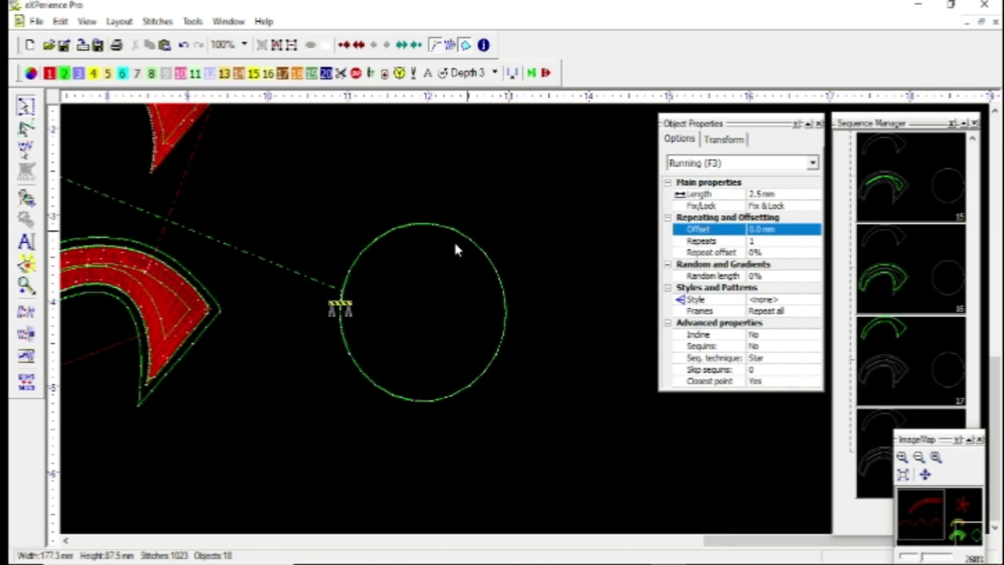
{"action": "scroll", "coordinate": [456, 245], "scroll_direction": "up", "scroll_amount": 2}
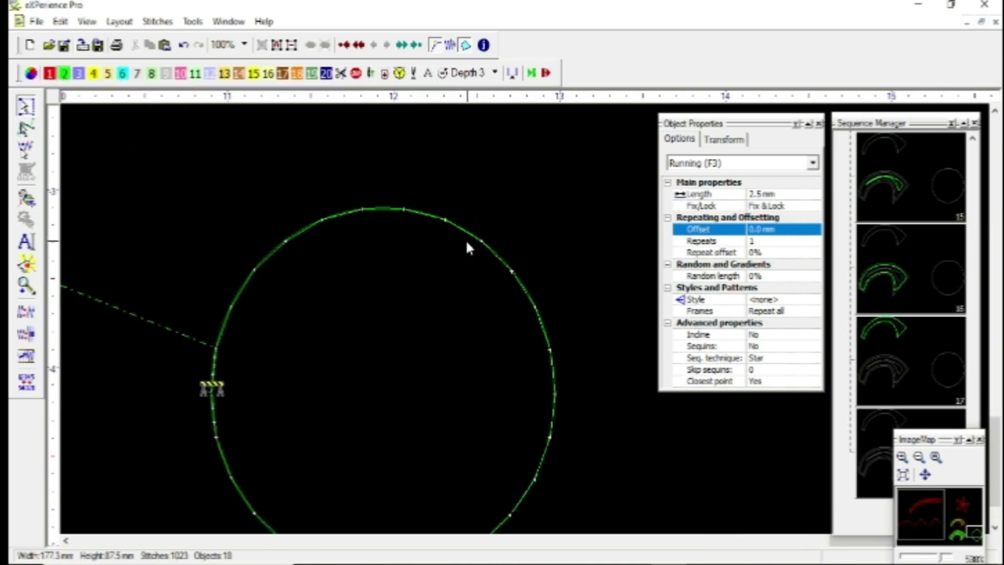
Step: Add a running AutoBorder to the inside of the circle at a distance of 1 mm
{"action": "left_click", "coordinate": [474, 230]}
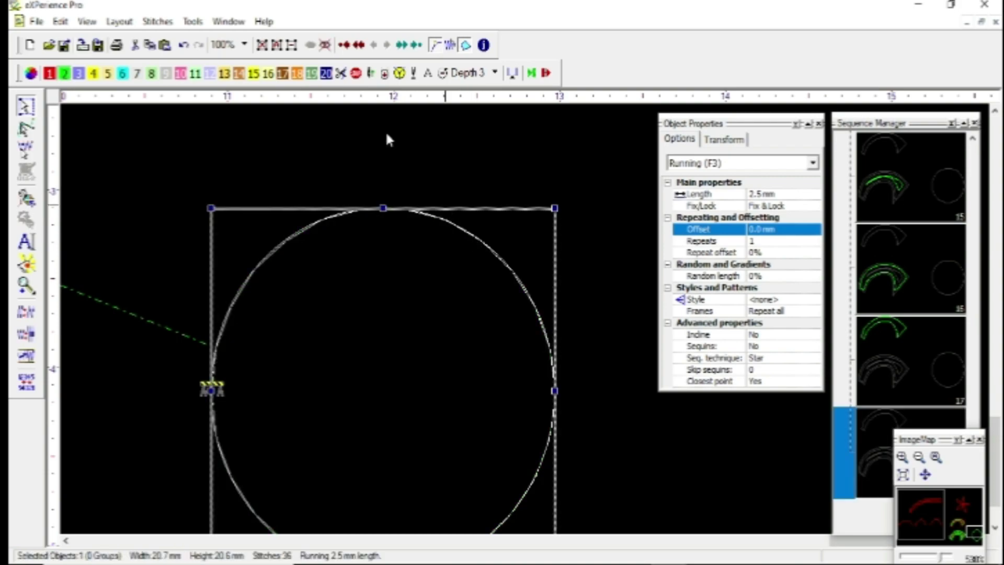
{"action": "left_click", "coordinate": [193, 22]}
{"action": "left_click", "coordinate": [220, 103]}
{"action": "left_click", "coordinate": [415, 285]}
{"action": "double_click", "coordinate": [543, 310]}
{"action": "type", "text": "1"}
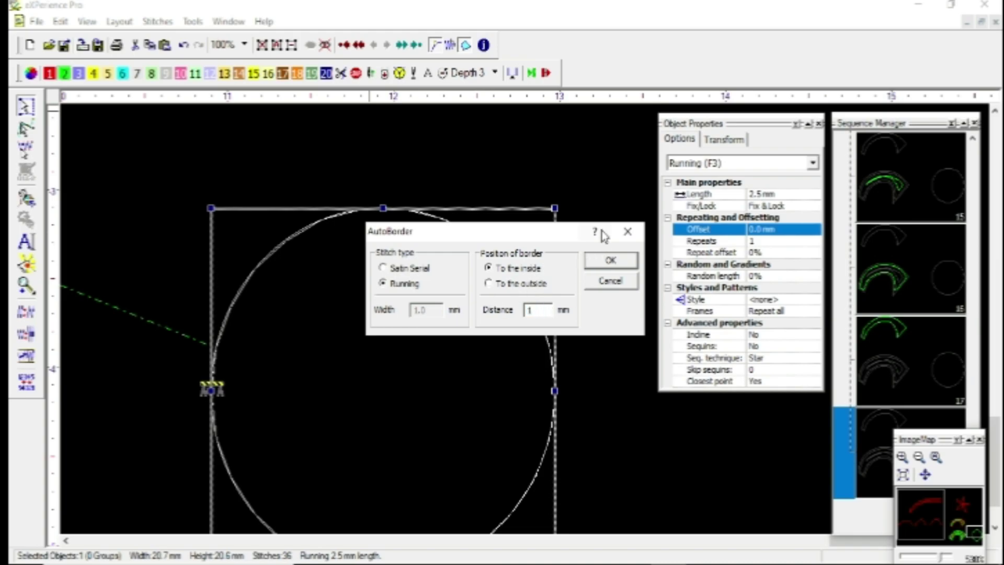
{"action": "left_click", "coordinate": [610, 259]}
Step: With the outer circle selected again, add a second running AutoBorder to the inside at a distance of 2 mm
{"action": "left_click", "coordinate": [429, 210]}
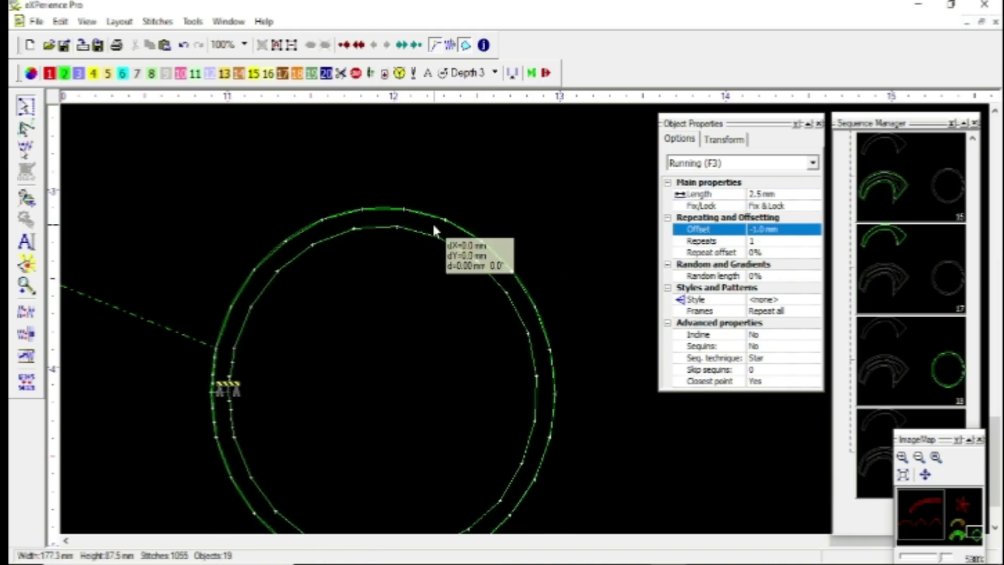
{"action": "left_click", "coordinate": [193, 21]}
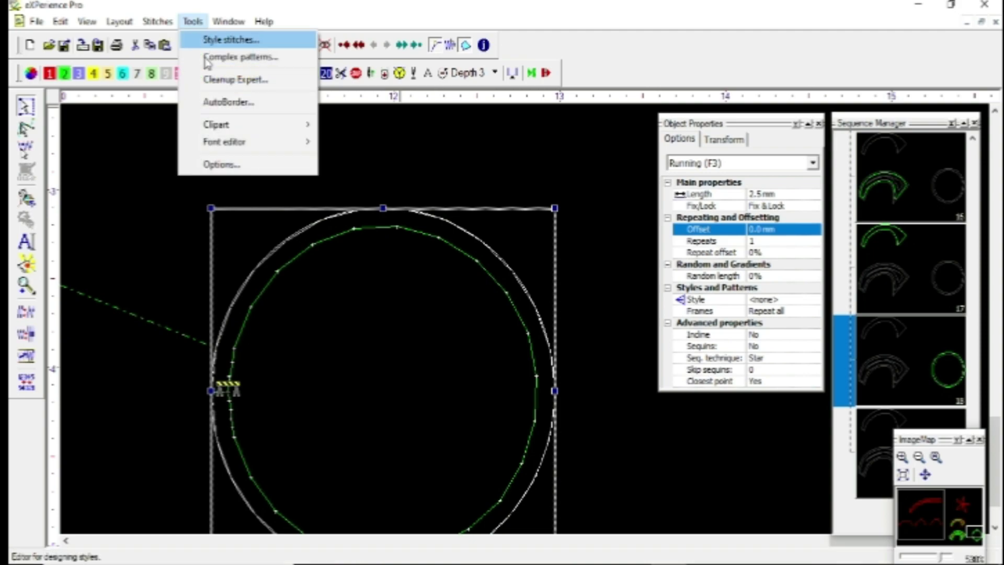
{"action": "left_click", "coordinate": [222, 100]}
{"action": "left_click", "coordinate": [405, 285]}
{"action": "left_click", "coordinate": [522, 270]}
{"action": "double_click", "coordinate": [551, 312]}
{"action": "type", "text": "2"}
{"action": "left_click", "coordinate": [593, 263]}
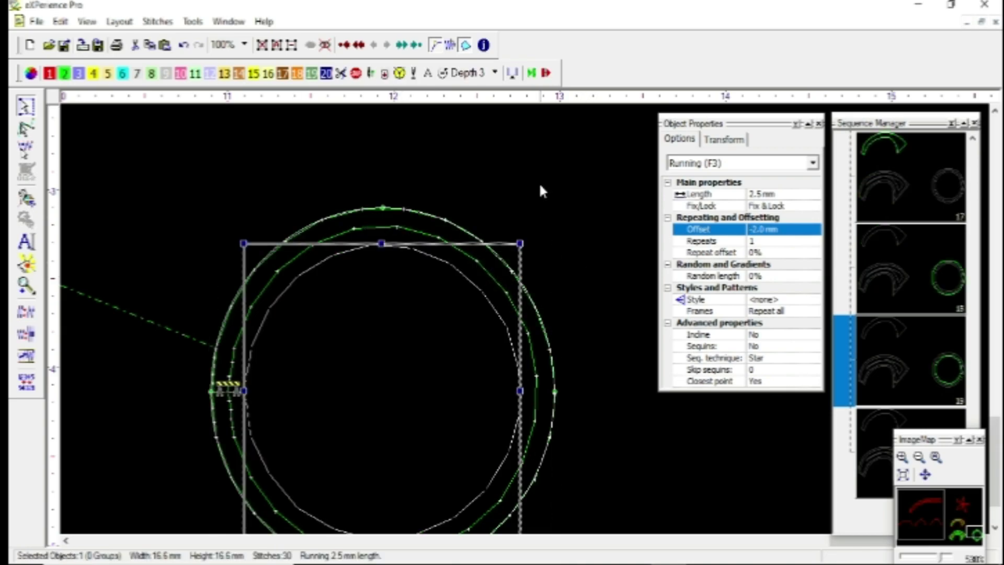
Step: Reselect the outer circle and add a third running AutoBorder to the inside at a distance of 4 mm
{"action": "left_click", "coordinate": [539, 181]}
{"action": "left_click", "coordinate": [430, 217]}
{"action": "left_click", "coordinate": [424, 188]}
{"action": "left_click", "coordinate": [410, 212]}
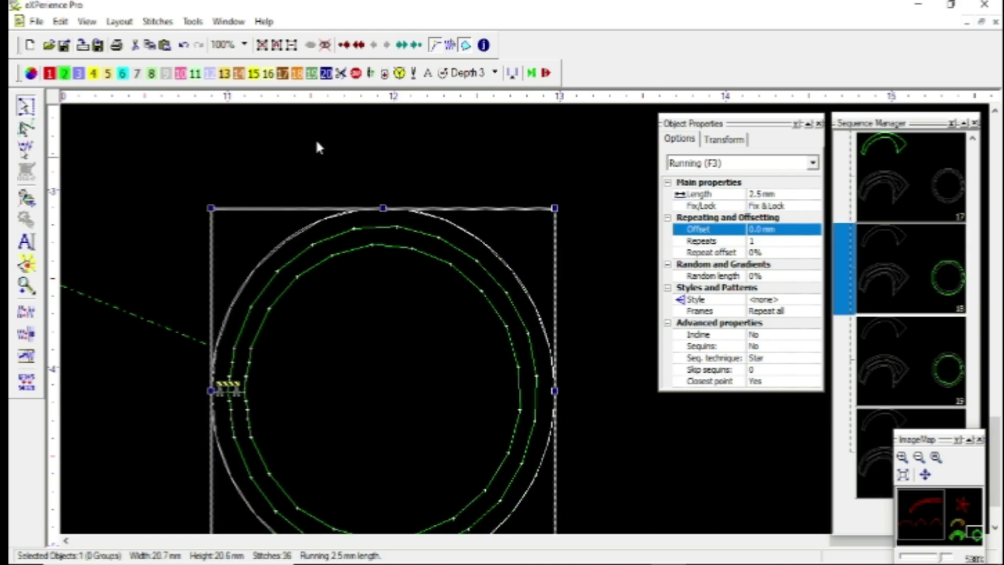
{"action": "left_click", "coordinate": [157, 21]}
{"action": "left_click", "coordinate": [193, 21]}
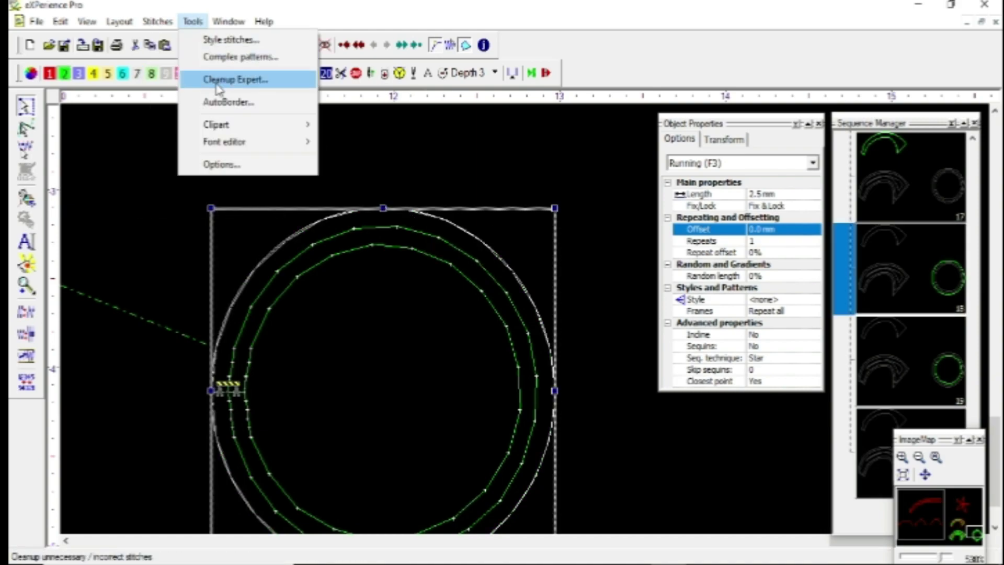
{"action": "left_click", "coordinate": [210, 103]}
{"action": "left_click", "coordinate": [405, 285]}
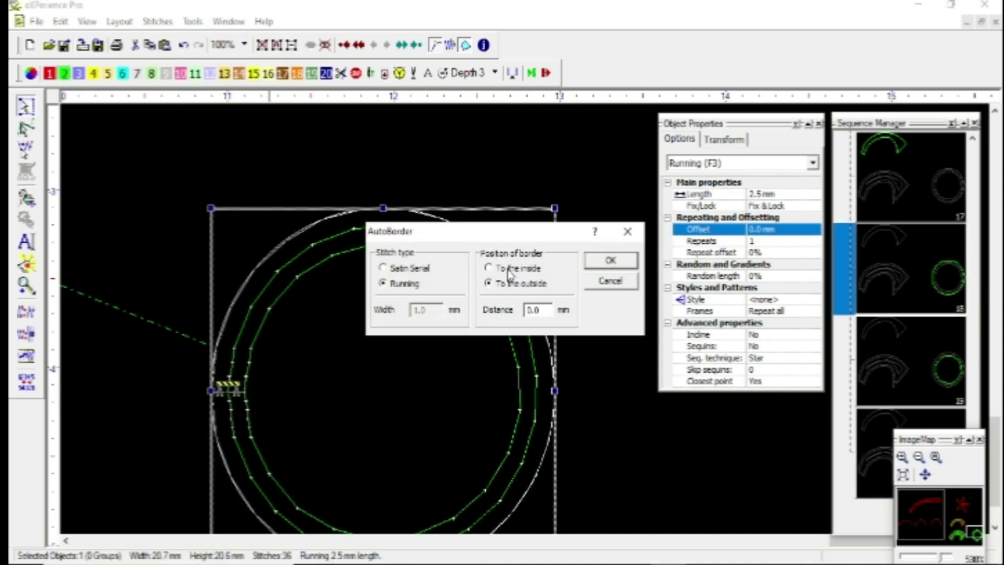
{"action": "double_click", "coordinate": [545, 312]}
{"action": "type", "text": "4"}
{"action": "left_click", "coordinate": [610, 260]}
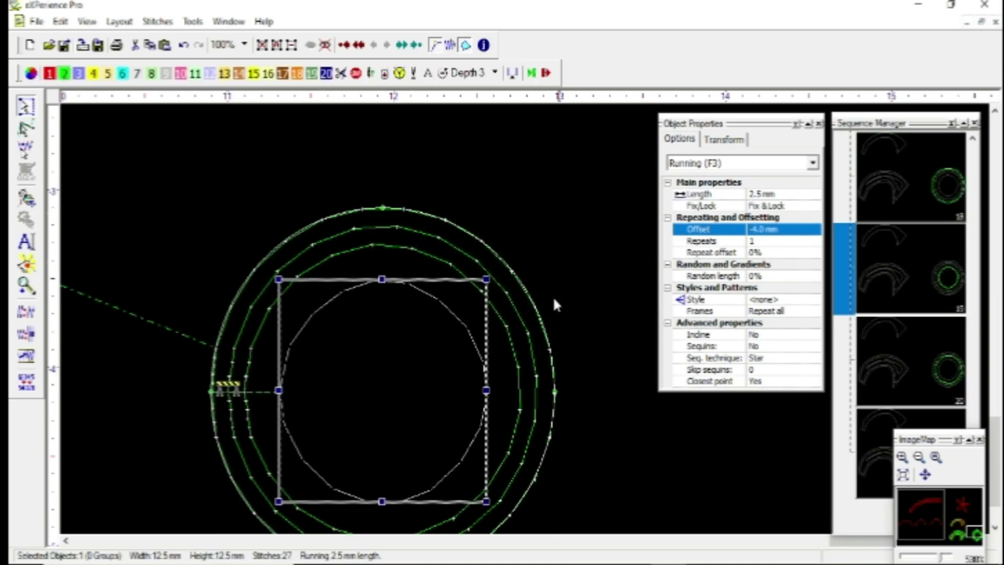
Step: Compare the Offset properties of the outer circle and its three inner borders
{"action": "left_click", "coordinate": [507, 179]}
{"action": "scroll", "coordinate": [419, 192], "scroll_direction": "down", "scroll_amount": 3}
{"action": "left_click_drag", "start_coordinate": [266, 173], "coordinate": [556, 417]}
{"action": "scroll", "coordinate": [518, 285], "scroll_direction": "up", "scroll_amount": 1}
{"action": "left_click", "coordinate": [468, 272]}
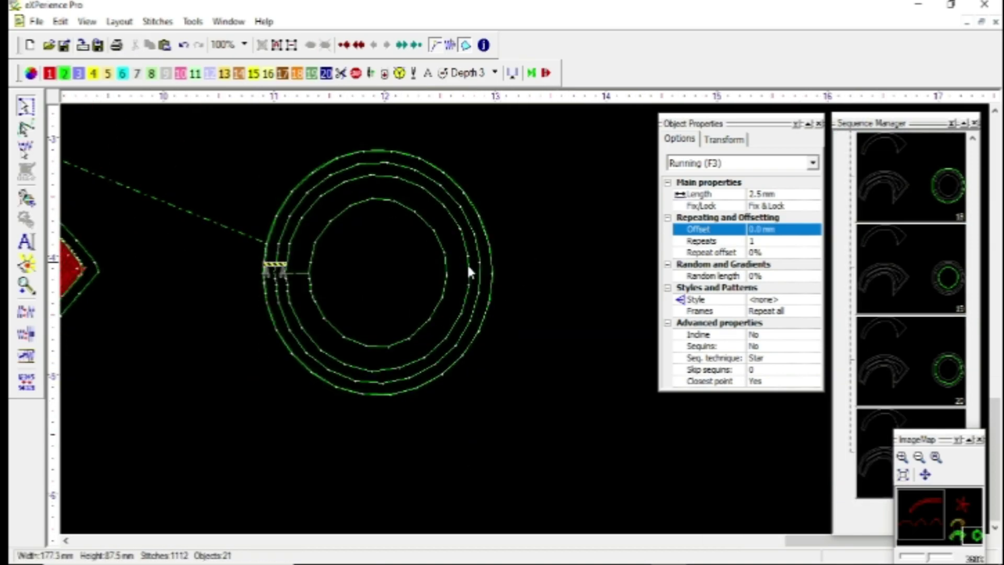
{"action": "left_click", "coordinate": [443, 254]}
{"action": "scroll", "coordinate": [444, 251], "scroll_direction": "up", "scroll_amount": 3}
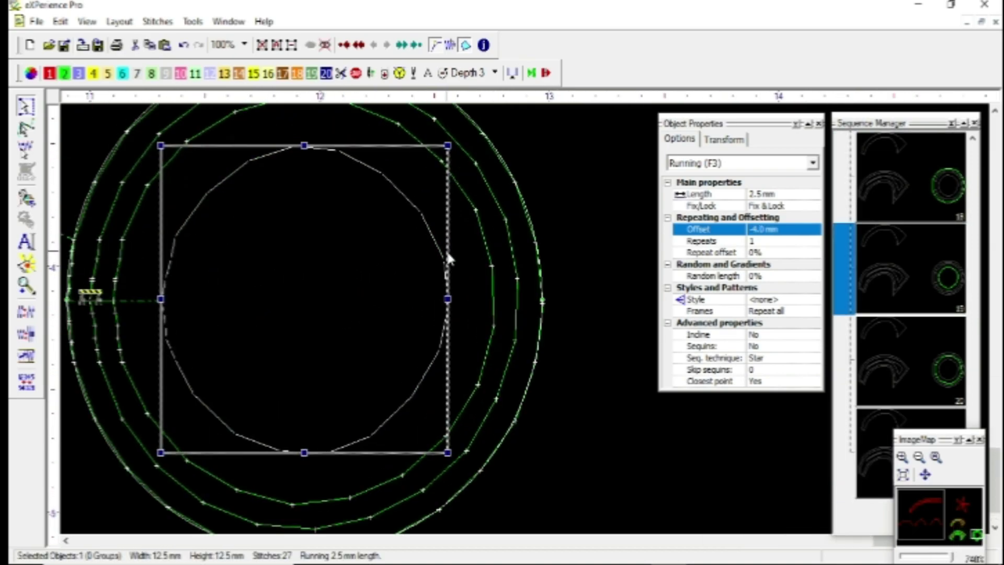
{"action": "left_click", "coordinate": [538, 233]}
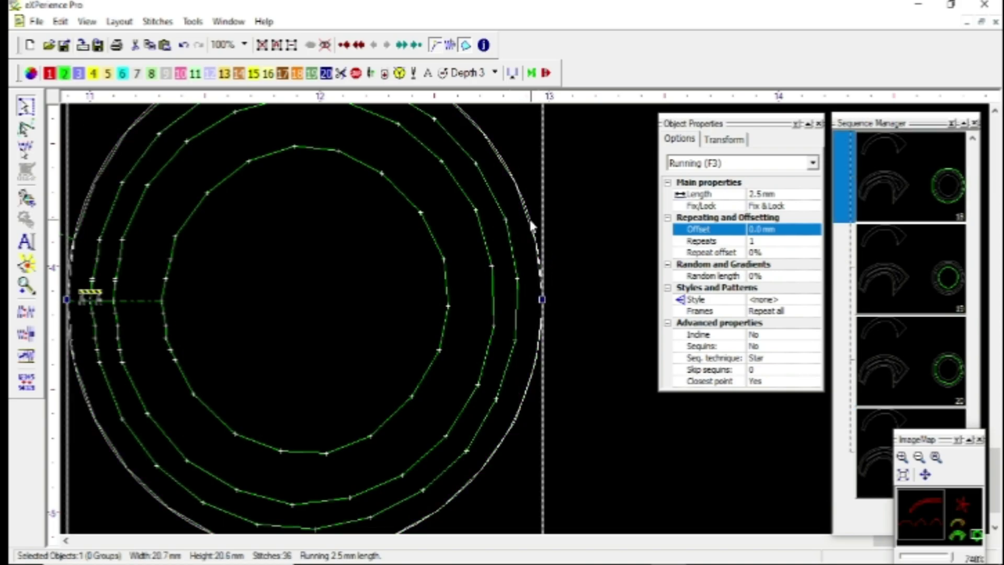
{"action": "scroll", "coordinate": [533, 228], "scroll_direction": "up", "scroll_amount": 1}
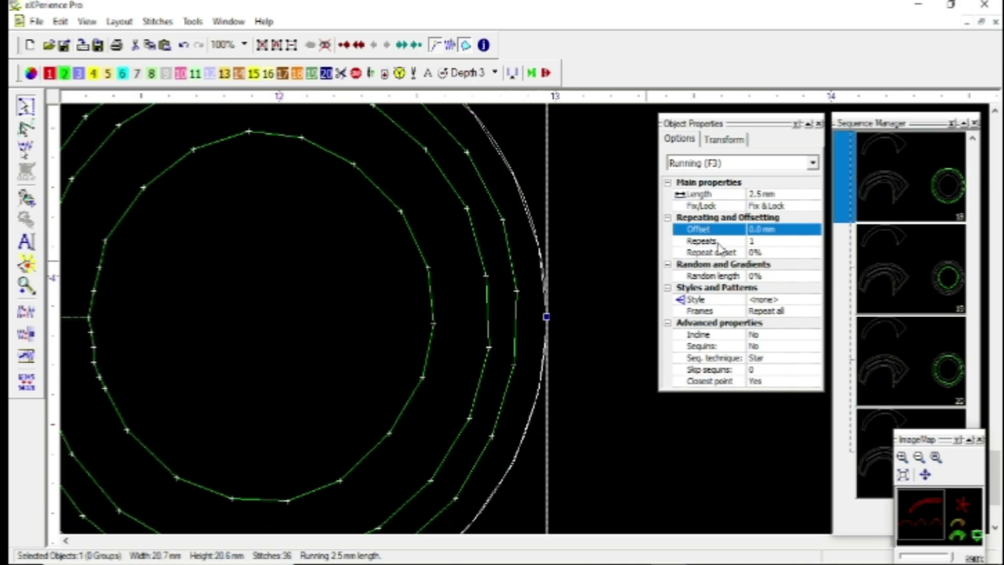
{"action": "left_click", "coordinate": [509, 250]}
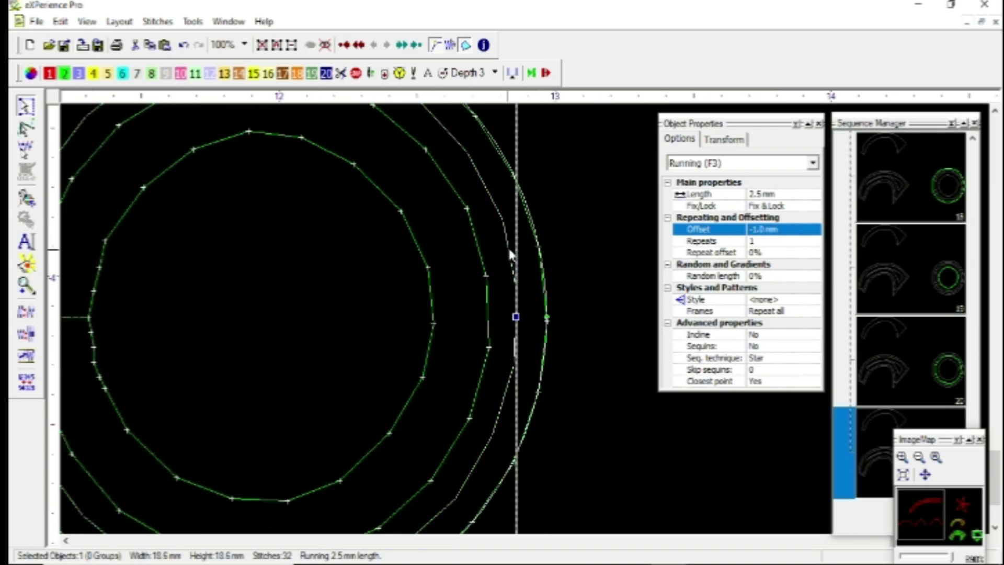
{"action": "left_click", "coordinate": [478, 249]}
{"action": "left_click", "coordinate": [427, 266]}
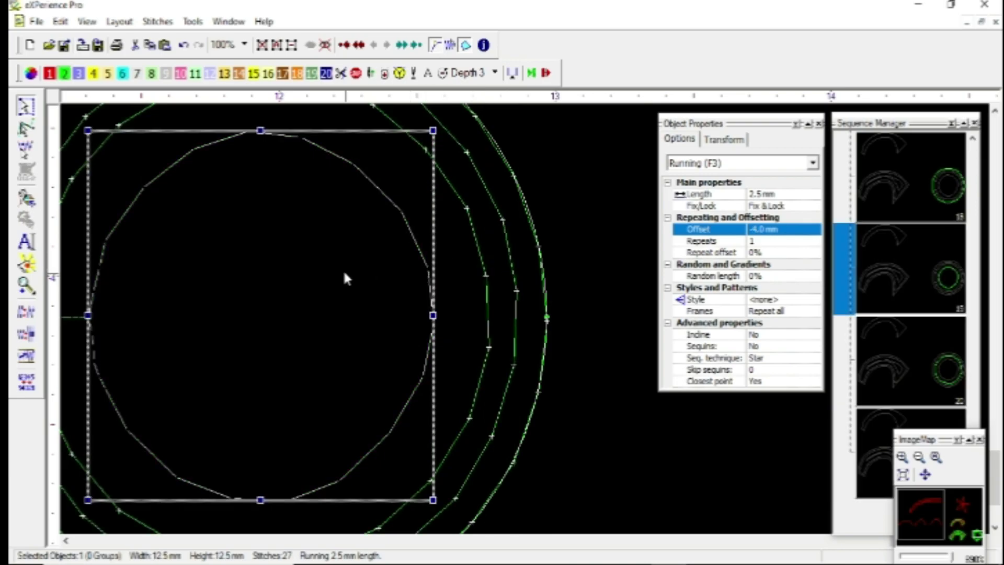
{"action": "left_click", "coordinate": [340, 277]}
{"action": "scroll", "coordinate": [419, 240], "scroll_direction": "down", "scroll_amount": 5}
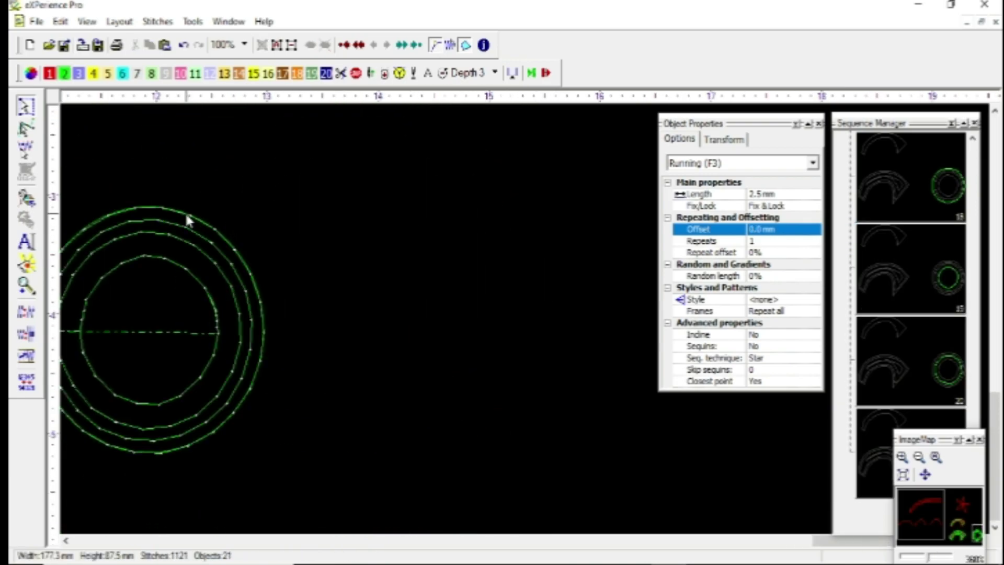
Step: Place a copy of the outer circle beside the concentric circles and set the copy's offset to 1 mm
{"action": "left_click", "coordinate": [185, 211]}
{"action": "left_click_drag", "start_coordinate": [175, 210], "coordinate": [453, 213]}
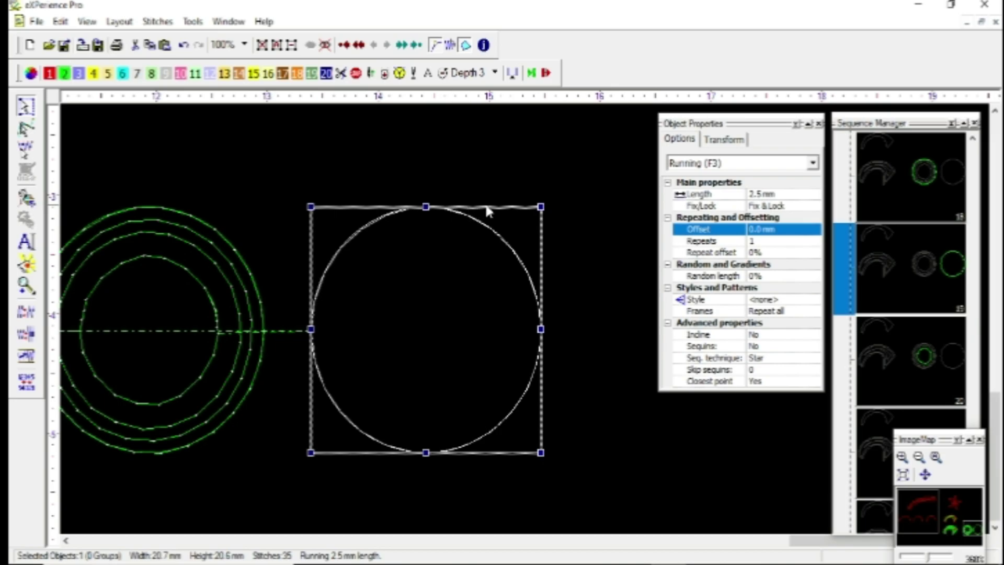
{"action": "left_click", "coordinate": [758, 230]}
{"action": "type", "text": "1"}
{"action": "key", "text": "Return"}
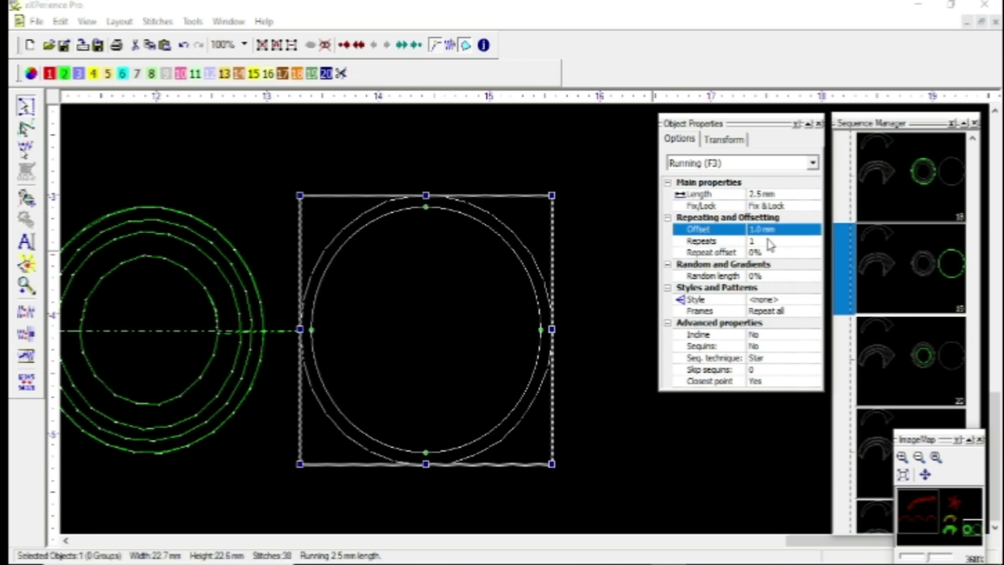
Step: Examine the gap between the copied circle's original outline and its offset stitches
{"action": "left_click", "coordinate": [488, 162]}
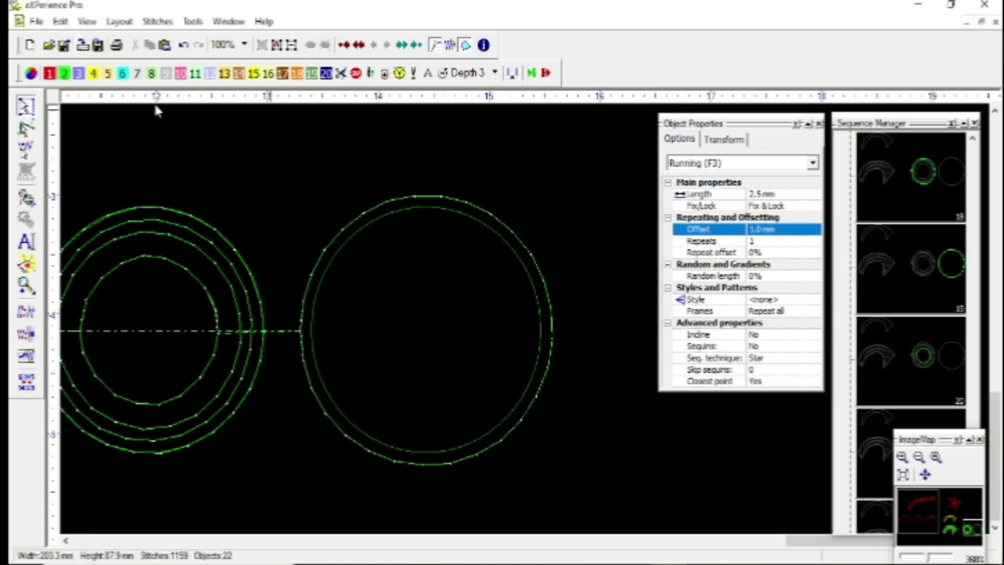
{"action": "scroll", "coordinate": [396, 217], "scroll_direction": "up", "scroll_amount": 2}
{"action": "scroll", "coordinate": [549, 272], "scroll_direction": "down", "scroll_amount": 3}
{"action": "scroll", "coordinate": [376, 274], "scroll_direction": "up", "scroll_amount": 2}
{"action": "scroll", "coordinate": [418, 178], "scroll_direction": "up", "scroll_amount": 2}
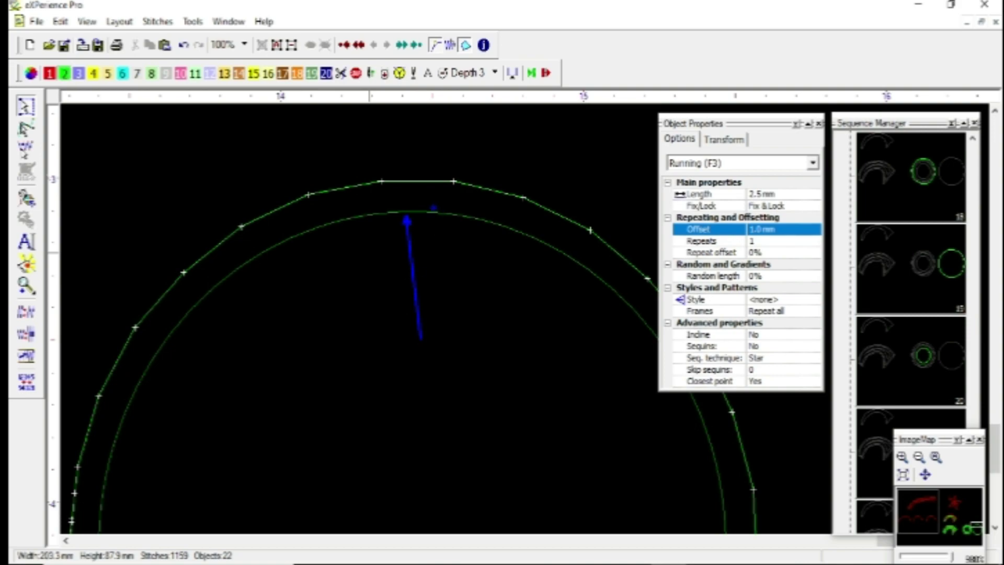
{"action": "left_click_drag", "start_coordinate": [438, 213], "coordinate": [453, 181]}
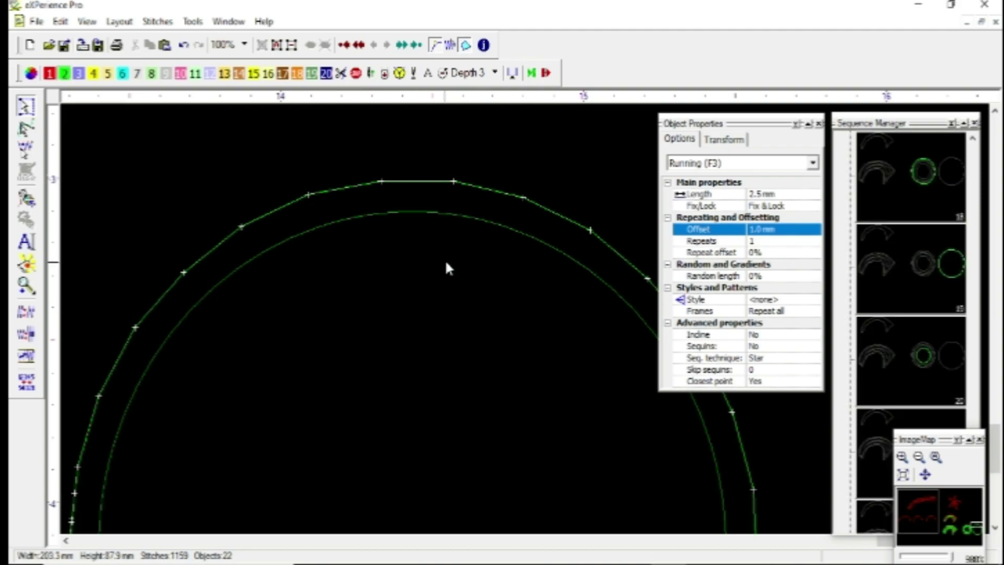
{"action": "scroll", "coordinate": [278, 184], "scroll_direction": "down", "scroll_amount": 2}
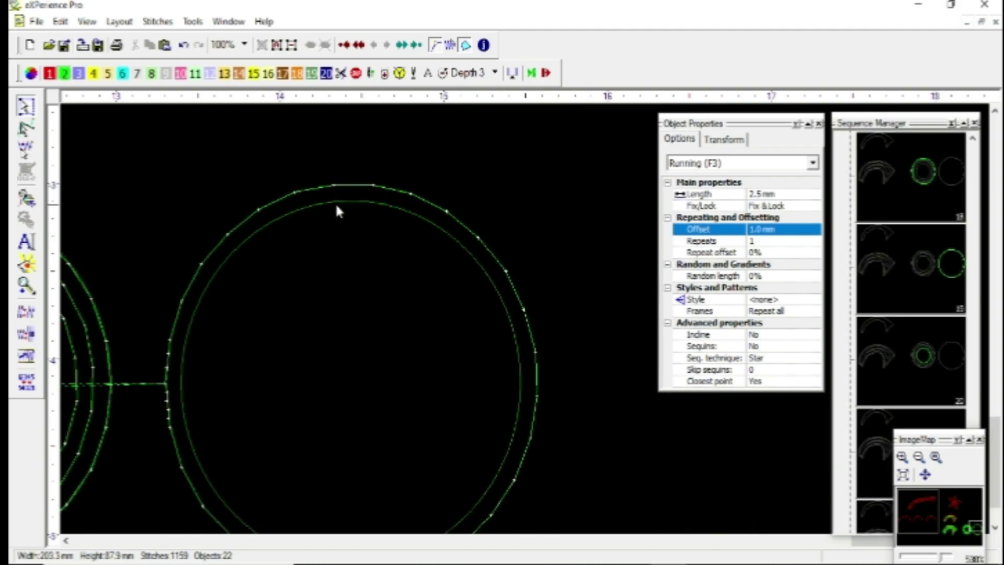
Step: Select the copied circle and set its offset to 2 mm
{"action": "left_click", "coordinate": [443, 212]}
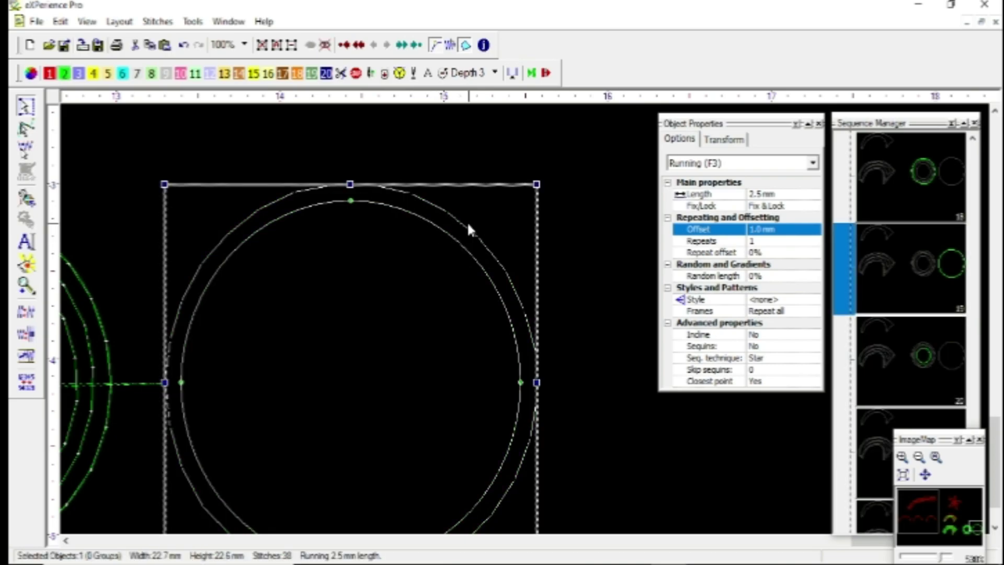
{"action": "left_click", "coordinate": [773, 235]}
{"action": "type", "text": "2"}
{"action": "key", "text": "Return"}
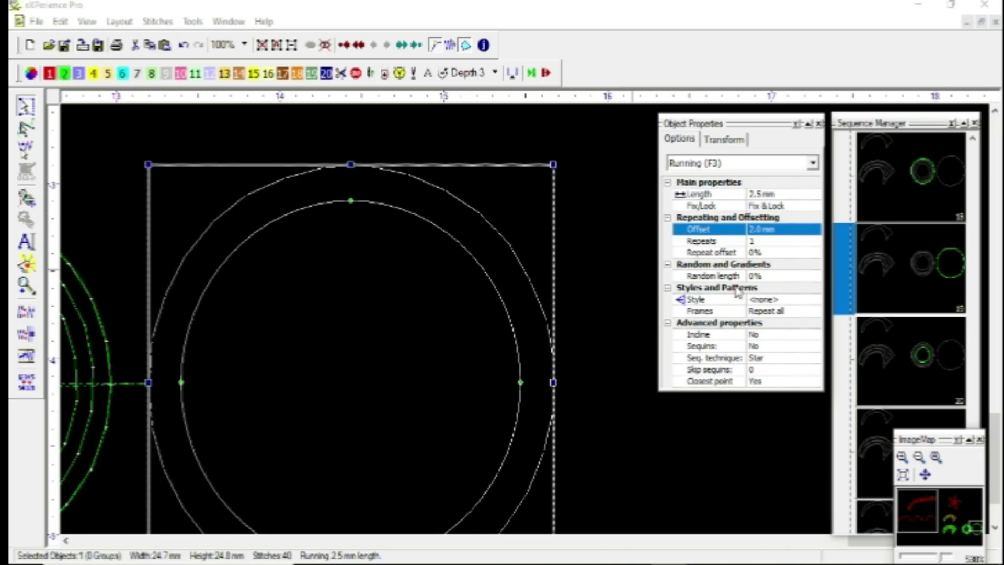
Step: Set the copied circle's offset to -3 mm to move its stitches inside the outline
{"action": "left_click", "coordinate": [773, 229]}
{"action": "key", "text": "BackSpace"}
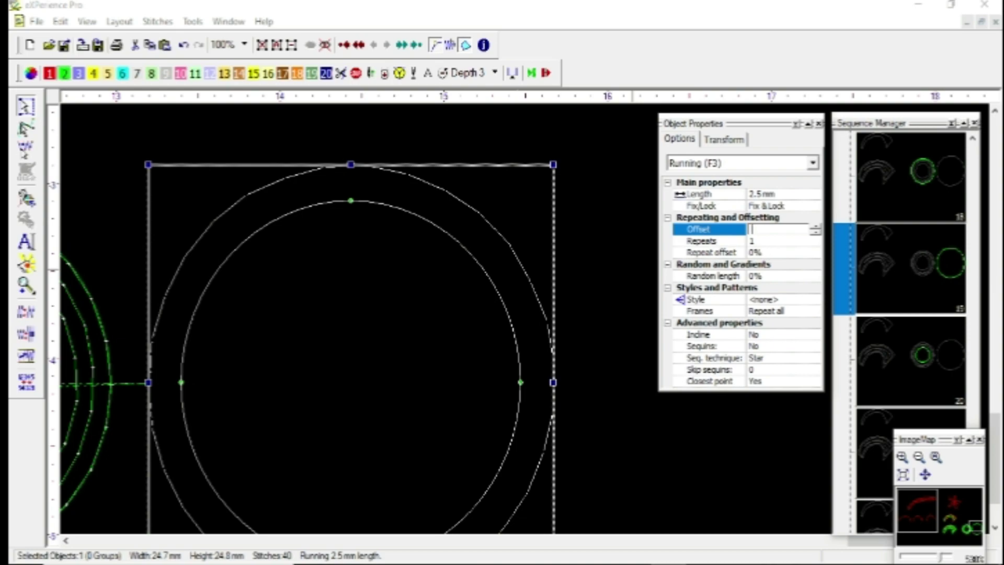
{"action": "type", "text": "-3"}
{"action": "key", "text": "Return"}
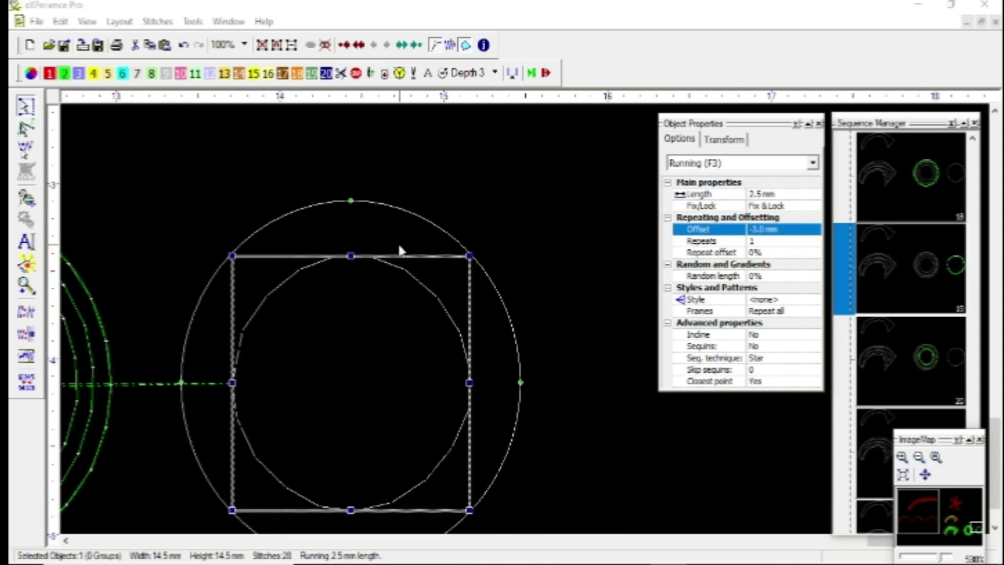
{"action": "left_click", "coordinate": [430, 222]}
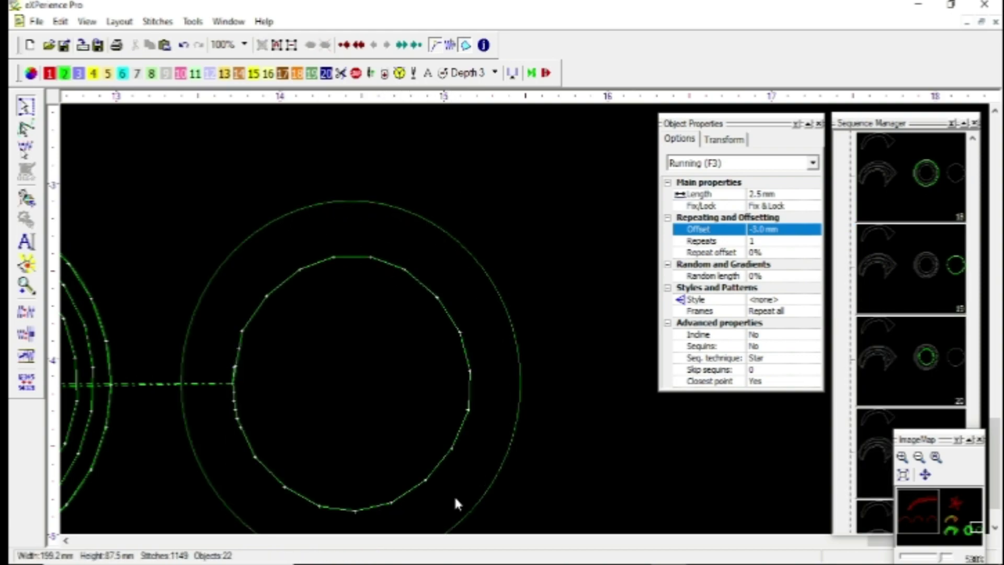
Step: Stretch the copied circle's outline upward by about 2.4 mm at its top node and set its offset to 1 mm
{"action": "left_click", "coordinate": [309, 263]}
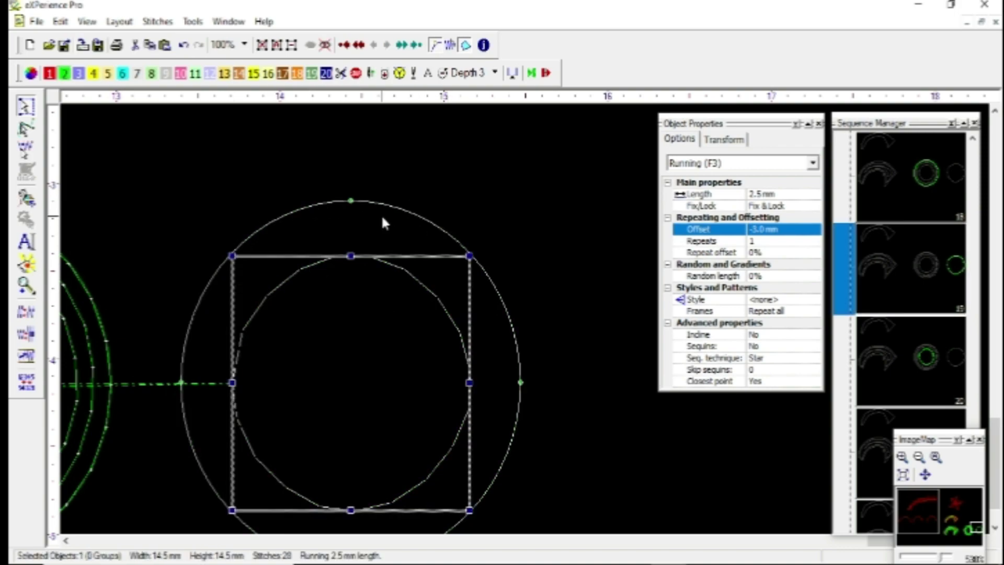
{"action": "left_click", "coordinate": [180, 382]}
{"action": "left_click_drag", "start_coordinate": [351, 200], "coordinate": [355, 159]}
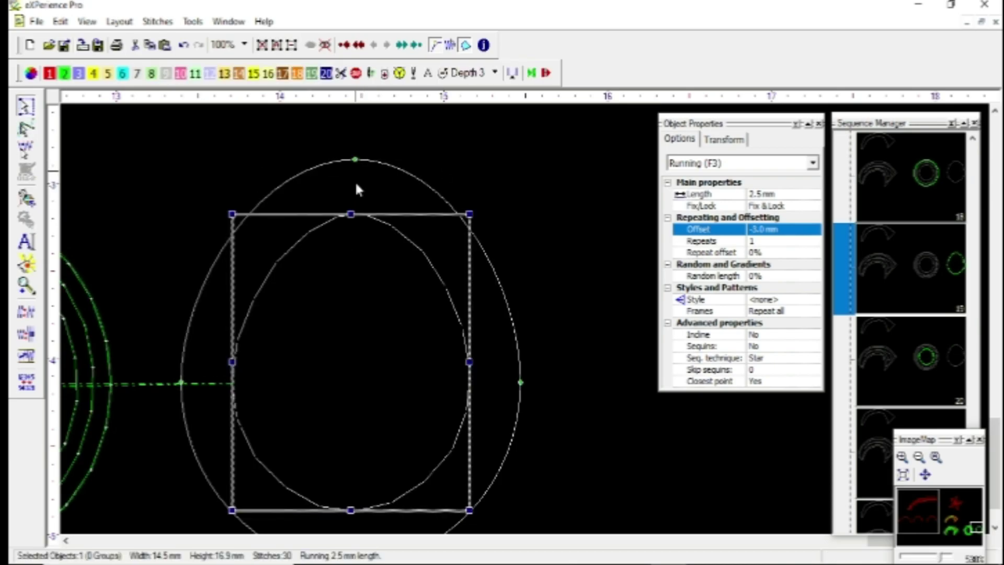
{"action": "left_click", "coordinate": [768, 230]}
{"action": "type", "text": "1"}
{"action": "key", "text": "Return"}
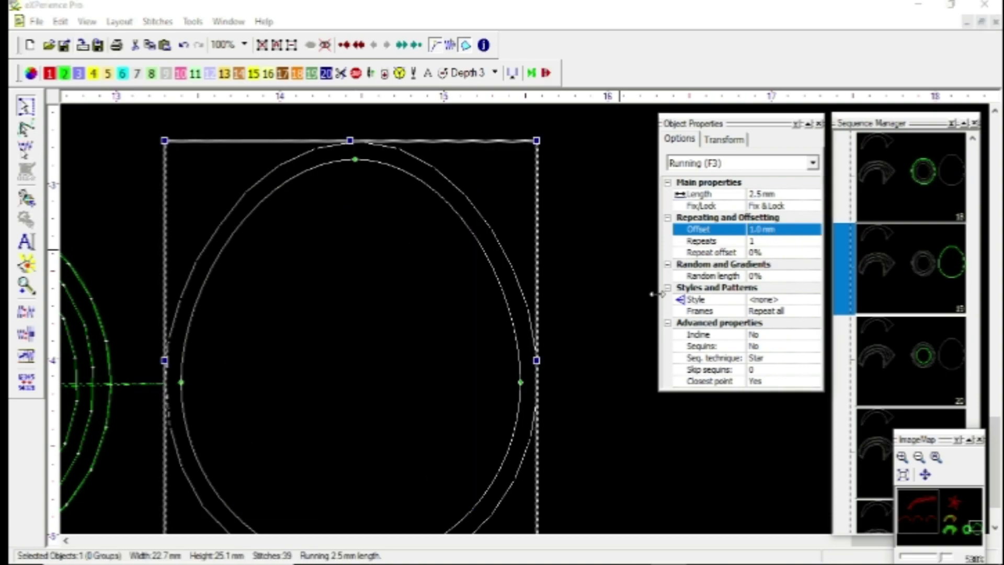
Step: Bend the upper-right curve of the stretched outline inward to form a teardrop-like shape
{"action": "left_click", "coordinate": [418, 291]}
{"action": "left_click", "coordinate": [450, 206]}
{"action": "left_click_drag", "start_coordinate": [450, 206], "coordinate": [394, 261]}
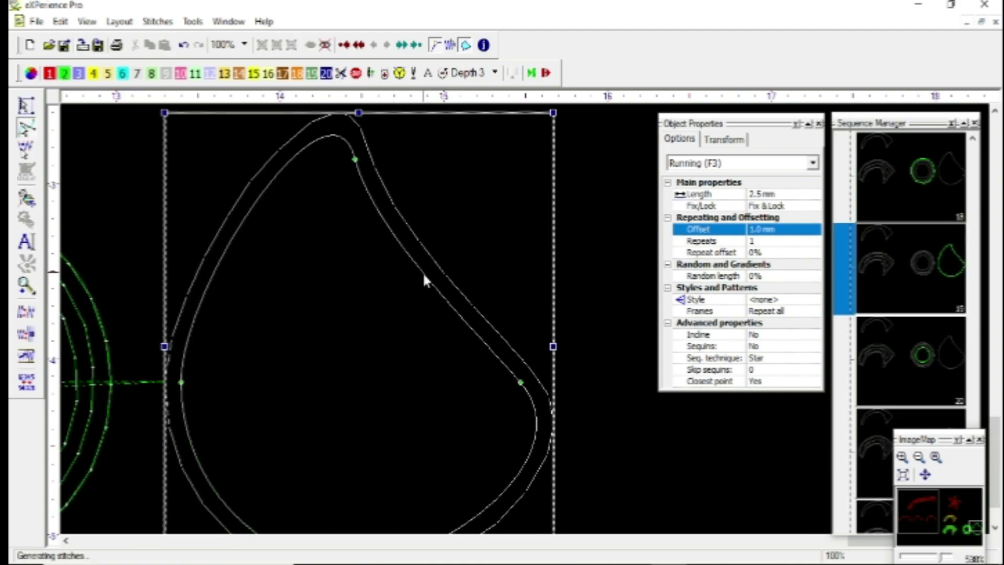
{"action": "left_click", "coordinate": [328, 190]}
{"action": "scroll", "coordinate": [338, 119], "scroll_direction": "down", "scroll_amount": 2}
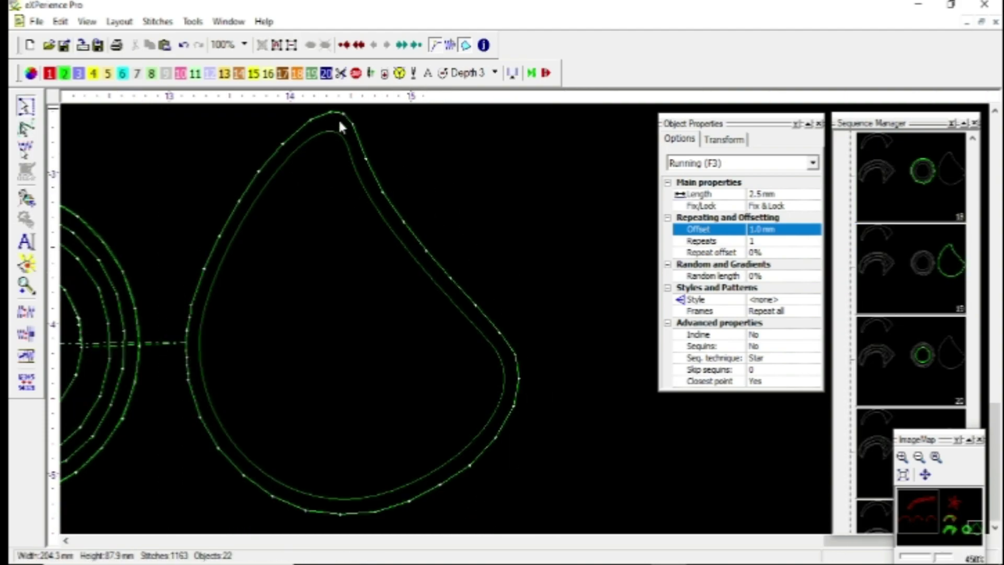
Step: Select the teardrop outline and duplicate it in place with no X or Y displacement
{"action": "left_click", "coordinate": [416, 236]}
{"action": "scroll", "coordinate": [375, 287], "scroll_direction": "down", "scroll_amount": 1}
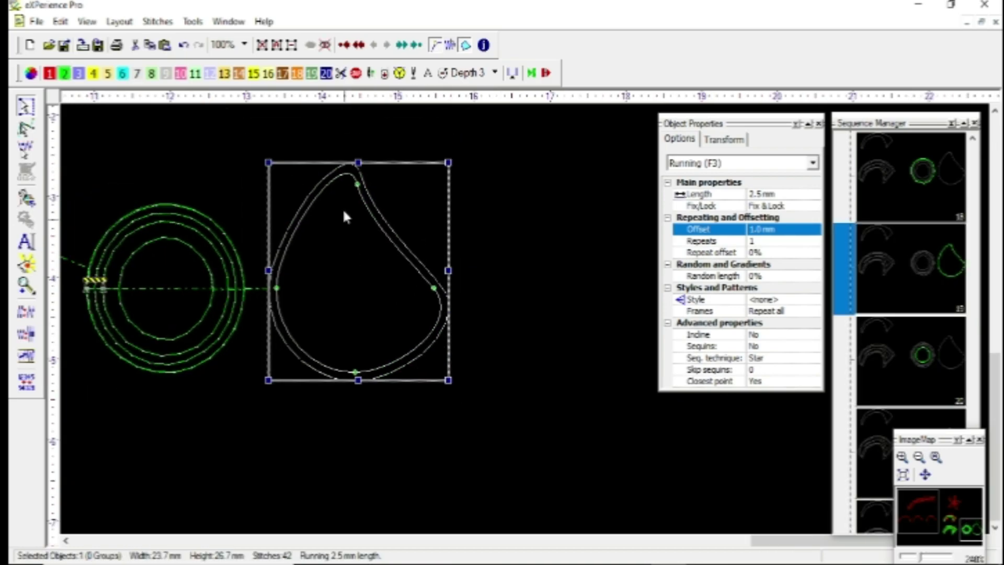
{"action": "scroll", "coordinate": [343, 208], "scroll_direction": "up", "scroll_amount": 1}
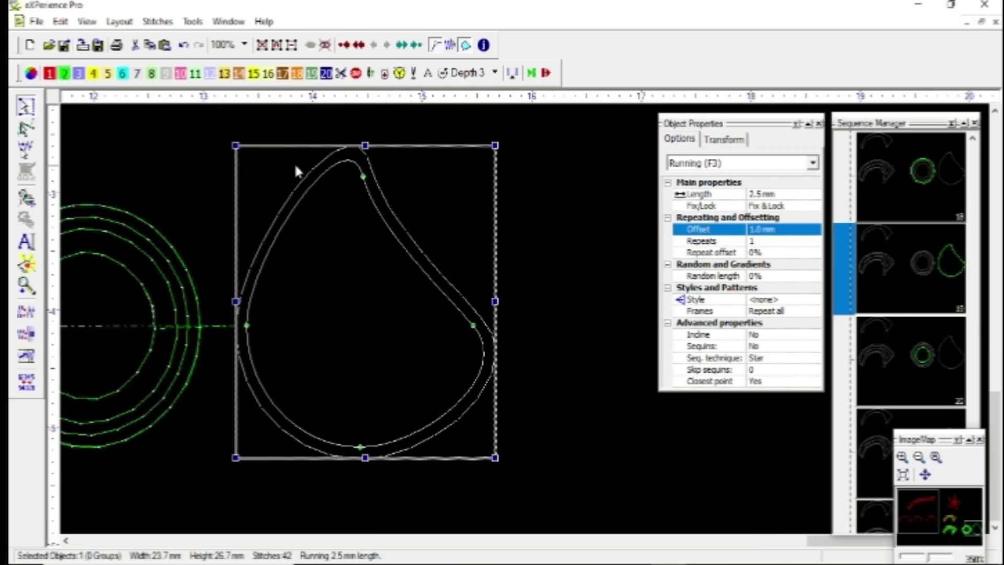
{"action": "left_click", "coordinate": [724, 140]}
{"action": "left_click", "coordinate": [715, 158]}
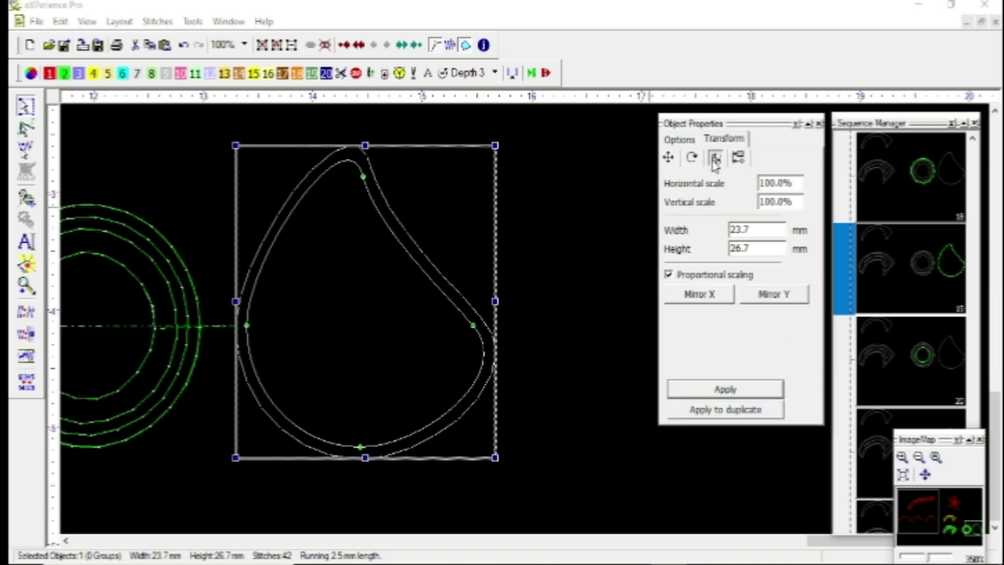
{"action": "left_click", "coordinate": [669, 158]}
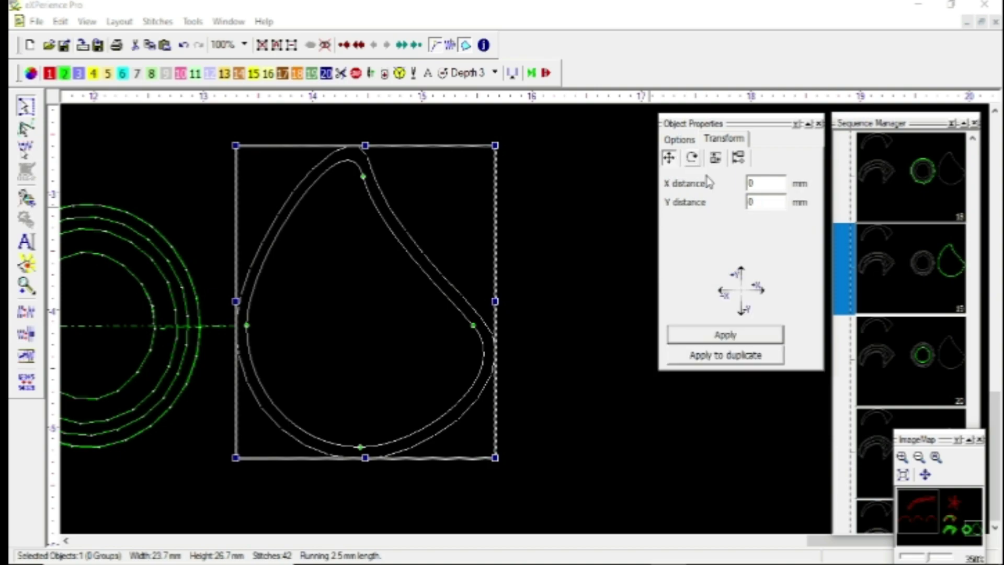
{"action": "left_click", "coordinate": [750, 359]}
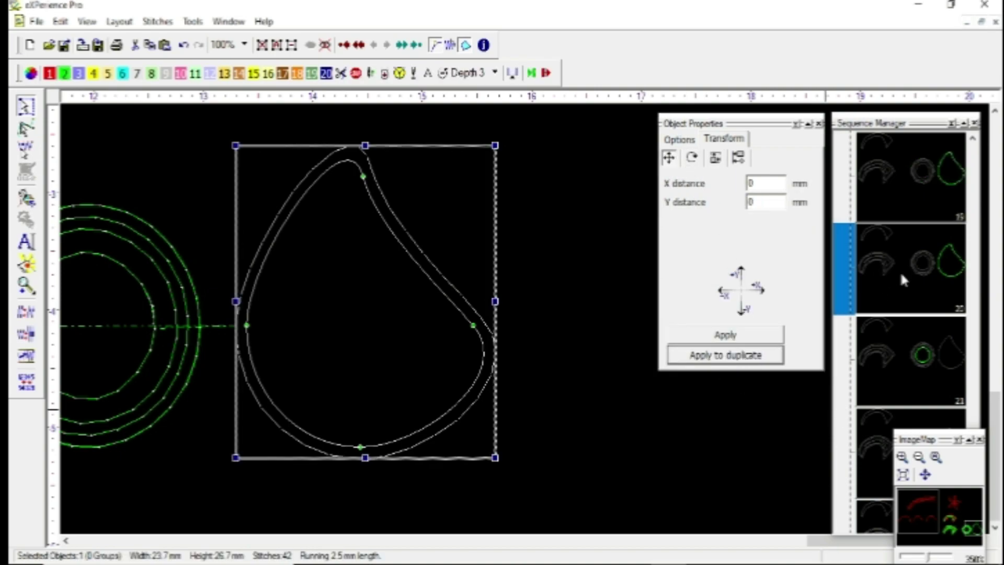
Step: Set the duplicated teardrop's running stitch offset to 2 mm
{"action": "left_click", "coordinate": [679, 140]}
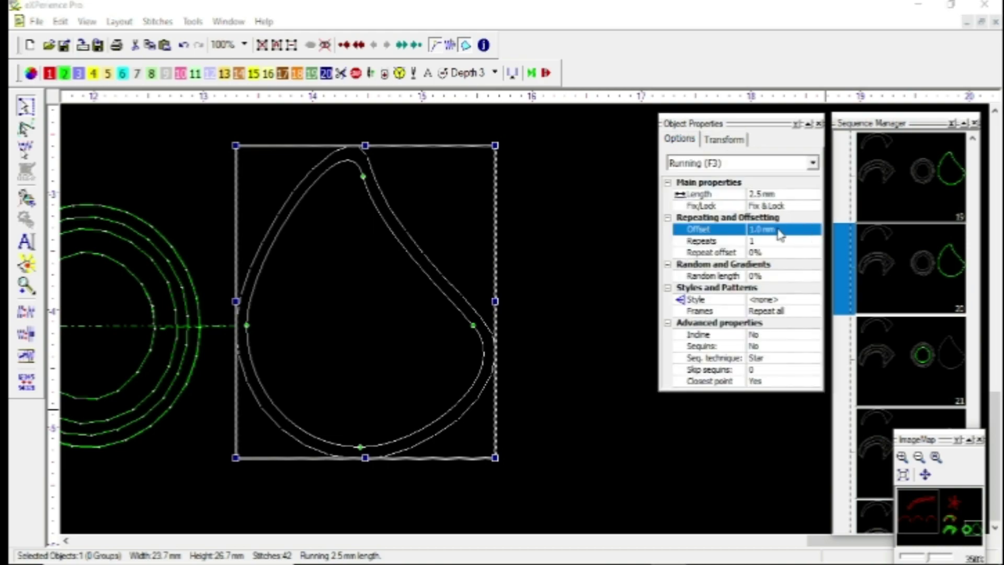
{"action": "left_click", "coordinate": [780, 231]}
{"action": "type", "text": "2"}
{"action": "key", "text": "Return"}
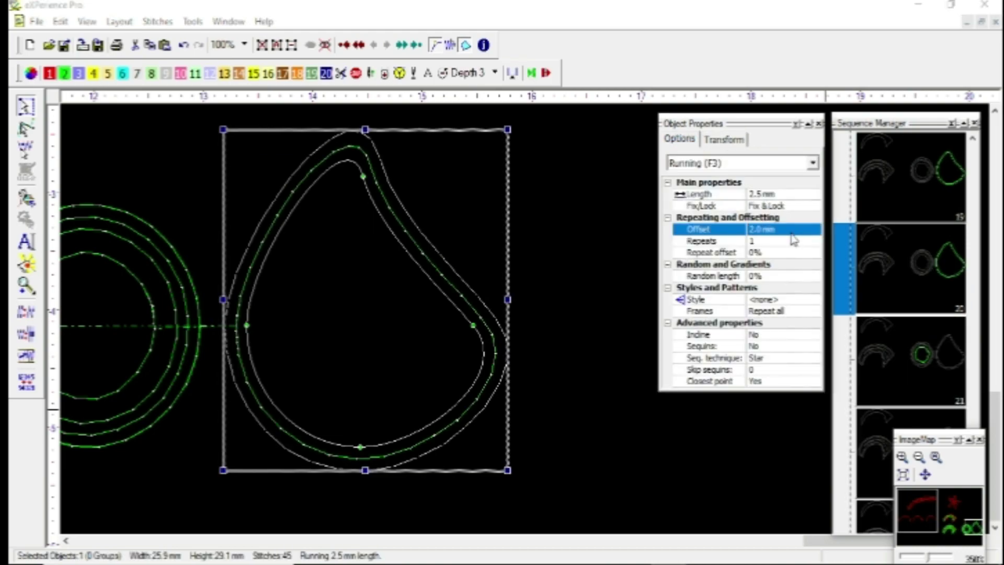
Step: Select the teardrop with the 2 mm offset and duplicate it in place
{"action": "left_click", "coordinate": [527, 293]}
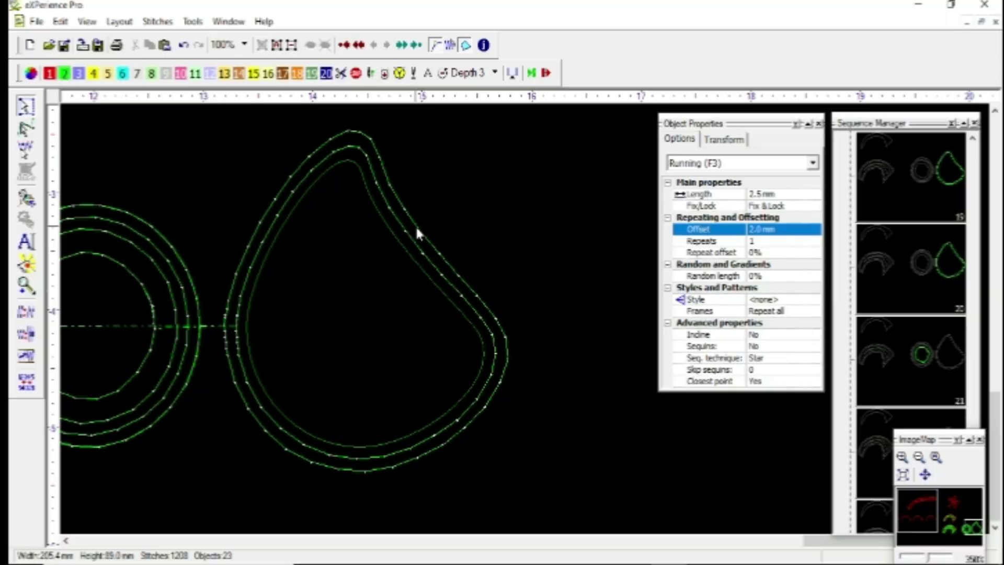
{"action": "key", "text": "space"}
{"action": "left_click", "coordinate": [452, 263]}
{"action": "left_click", "coordinate": [734, 140]}
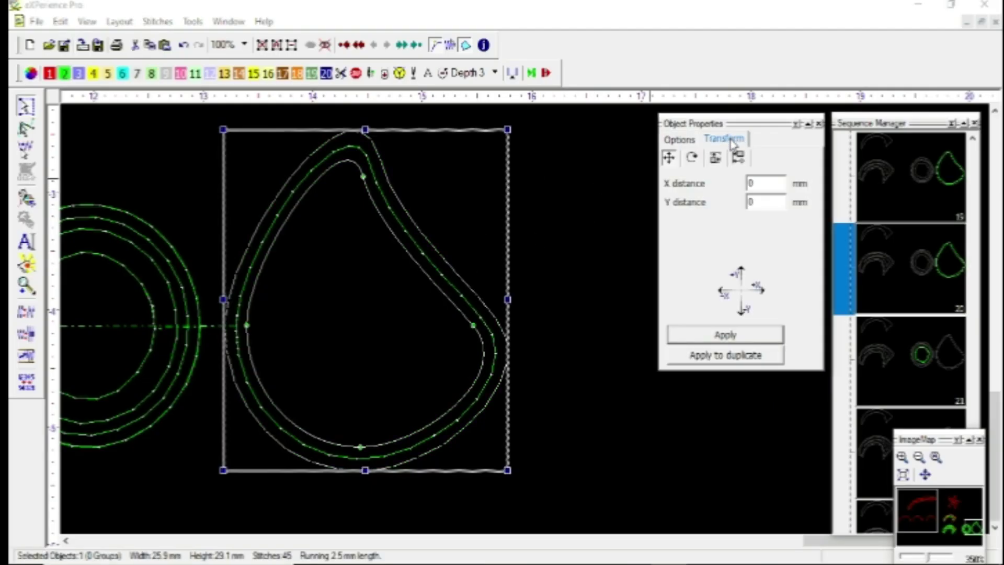
{"action": "left_click", "coordinate": [733, 357]}
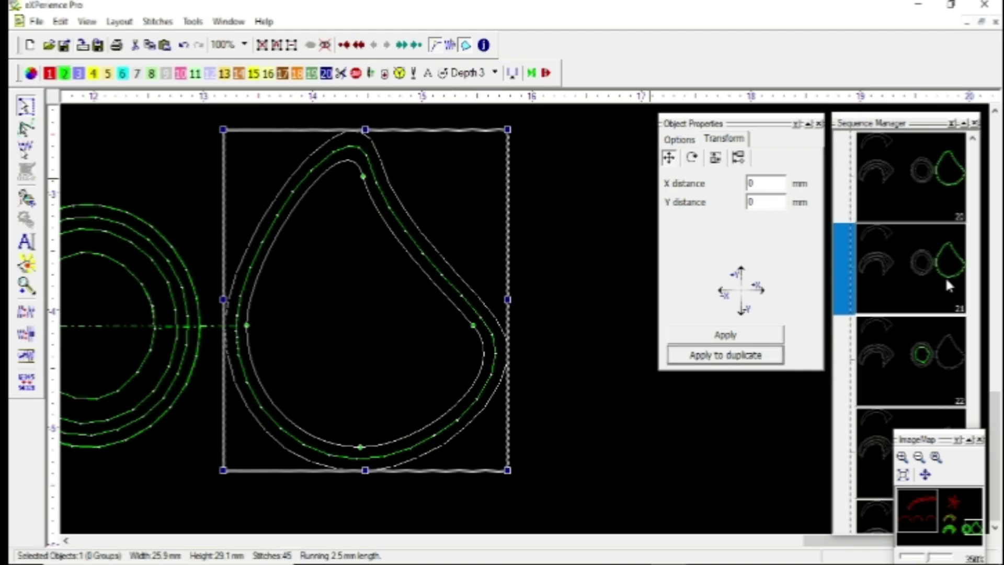
Step: Set the newest teardrop copy's running stitch offset to 3 mm
{"action": "left_click", "coordinate": [679, 139]}
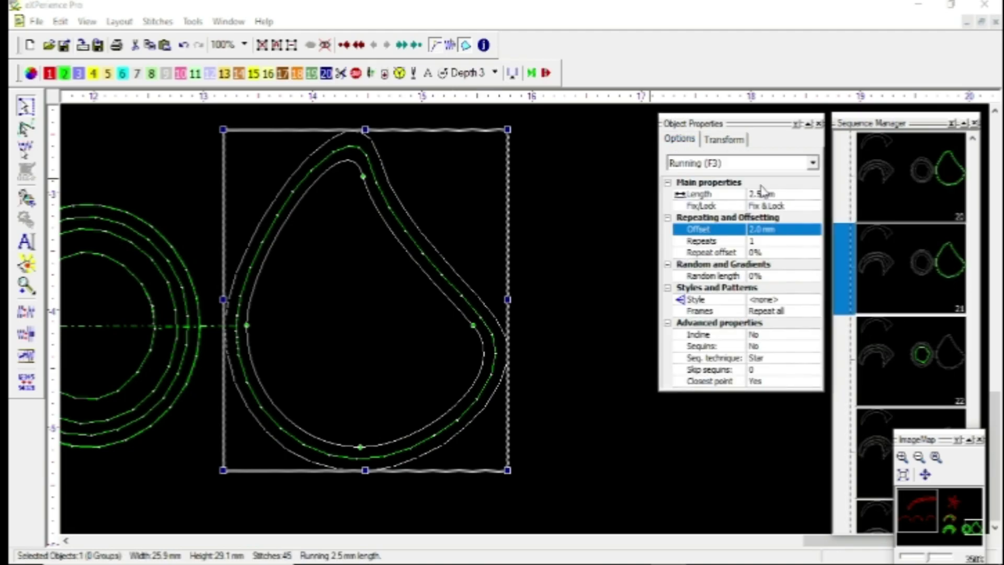
{"action": "left_click", "coordinate": [778, 230]}
{"action": "type", "text": "3"}
{"action": "key", "text": "Return"}
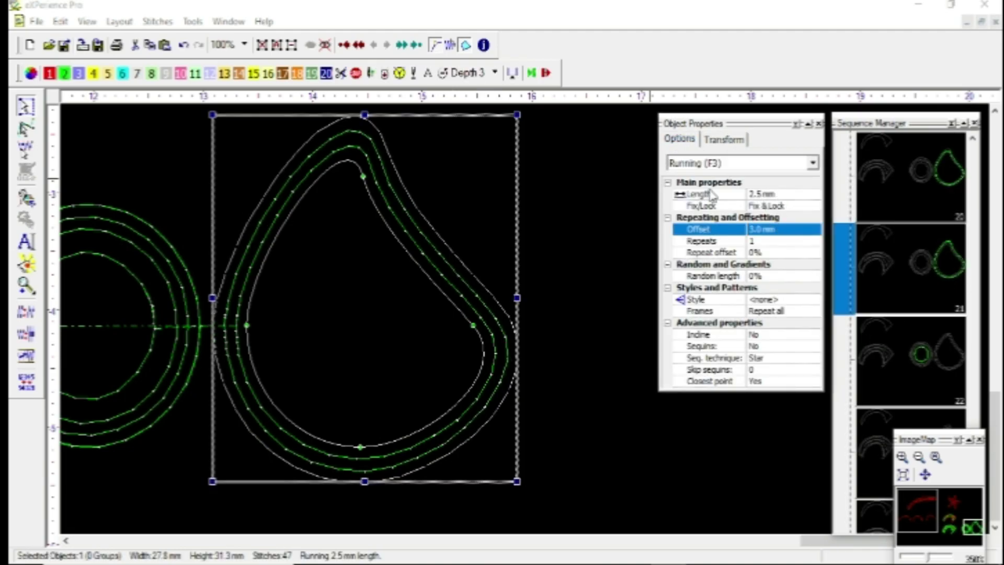
Step: Deselect the teardrop and preview the offset outlines as full-screen rendered stitches
{"action": "left_click", "coordinate": [540, 274]}
{"action": "key", "text": "F9"}
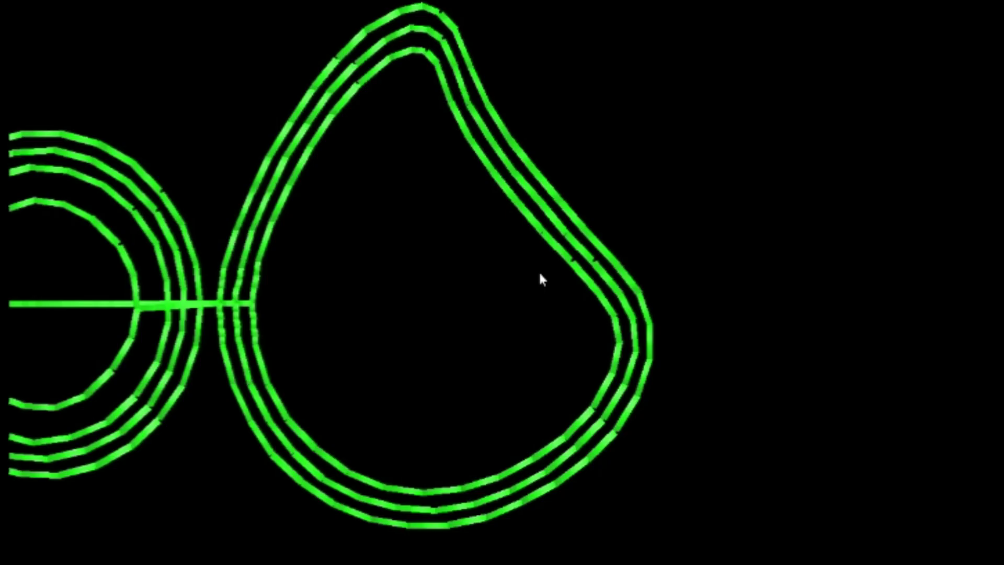
{"action": "key", "text": "Escape"}
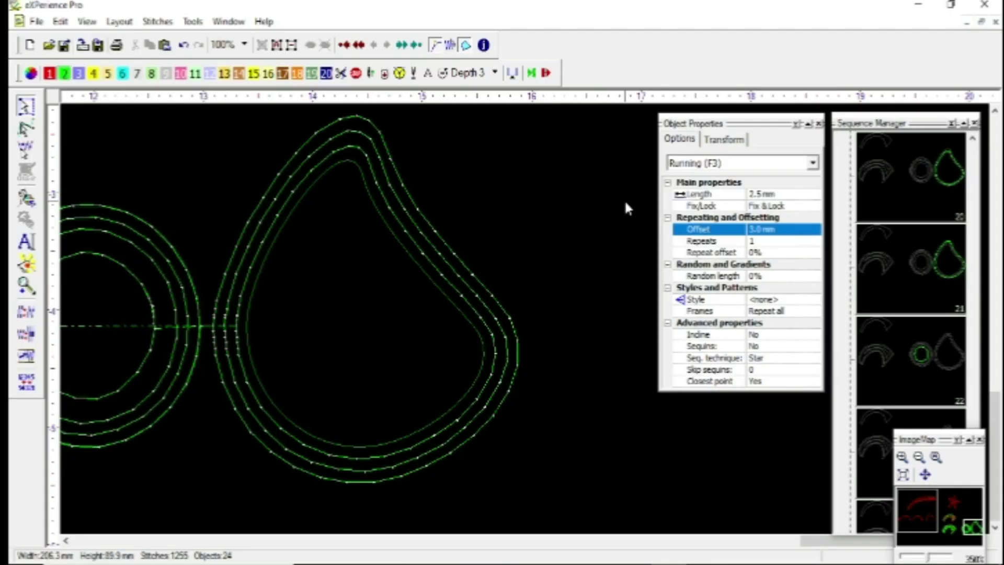
Step: Select the three offset teardrop outlines together and review their shared running stitch and transform properties
{"action": "scroll", "coordinate": [435, 303], "scroll_direction": "down", "scroll_amount": 2}
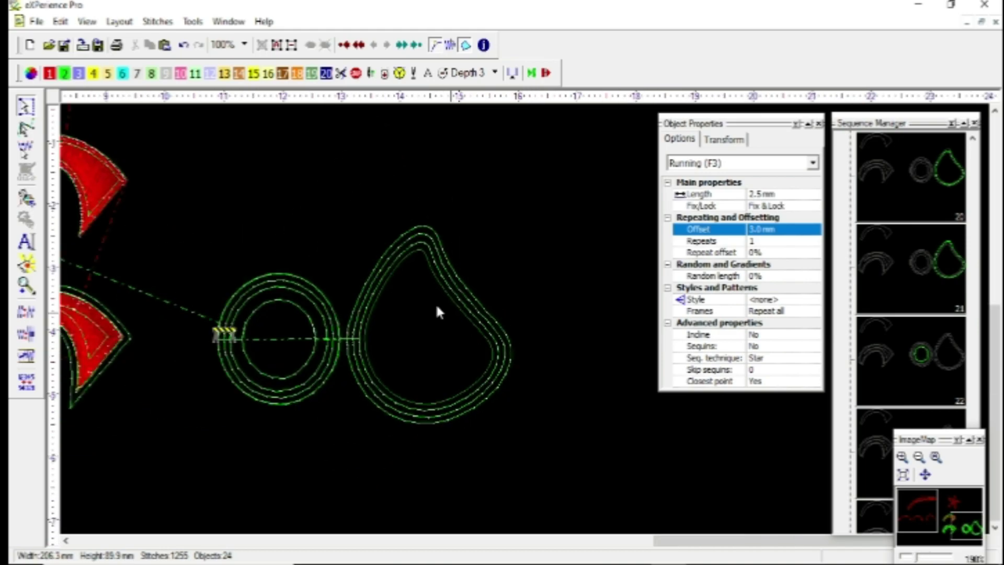
{"action": "left_click_drag", "start_coordinate": [324, 200], "coordinate": [555, 443]}
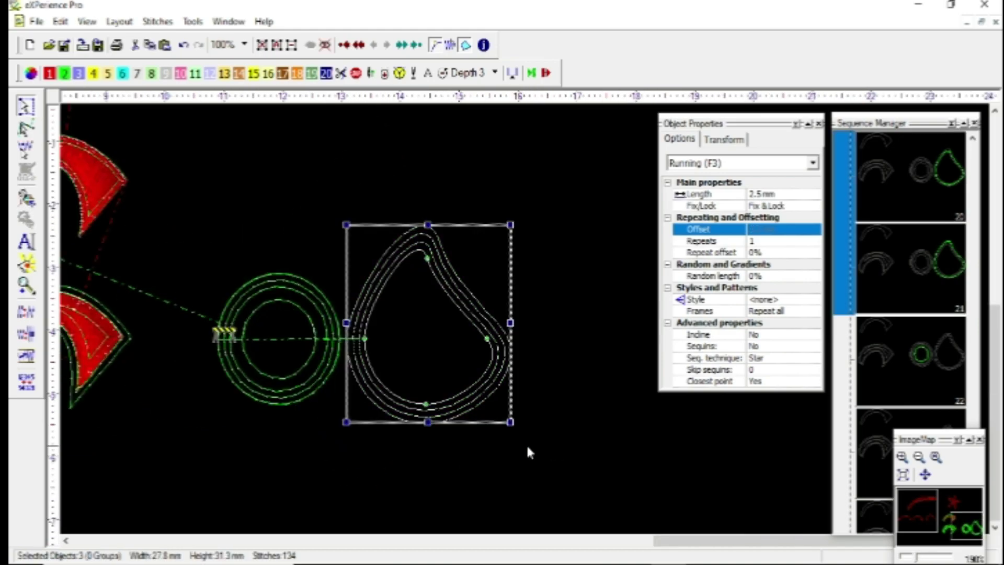
{"action": "scroll", "coordinate": [526, 444], "scroll_direction": "up", "scroll_amount": 2}
{"action": "key", "text": "space"}
{"action": "key", "text": "Escape"}
{"action": "left_click", "coordinate": [557, 301]}
{"action": "scroll", "coordinate": [554, 123], "scroll_direction": "up", "scroll_amount": 1}
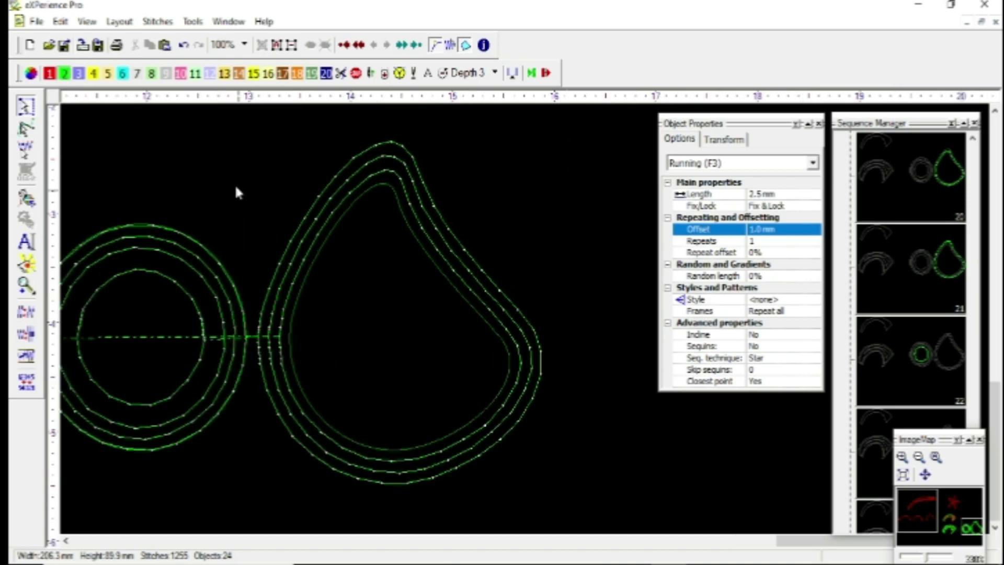
{"action": "left_click_drag", "start_coordinate": [220, 132], "coordinate": [596, 528]}
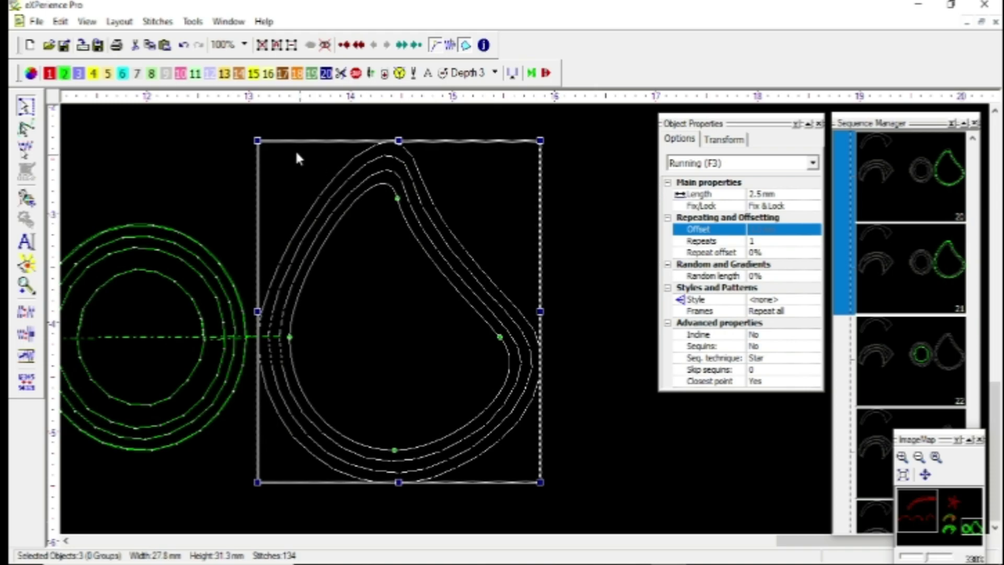
{"action": "left_click", "coordinate": [723, 139]}
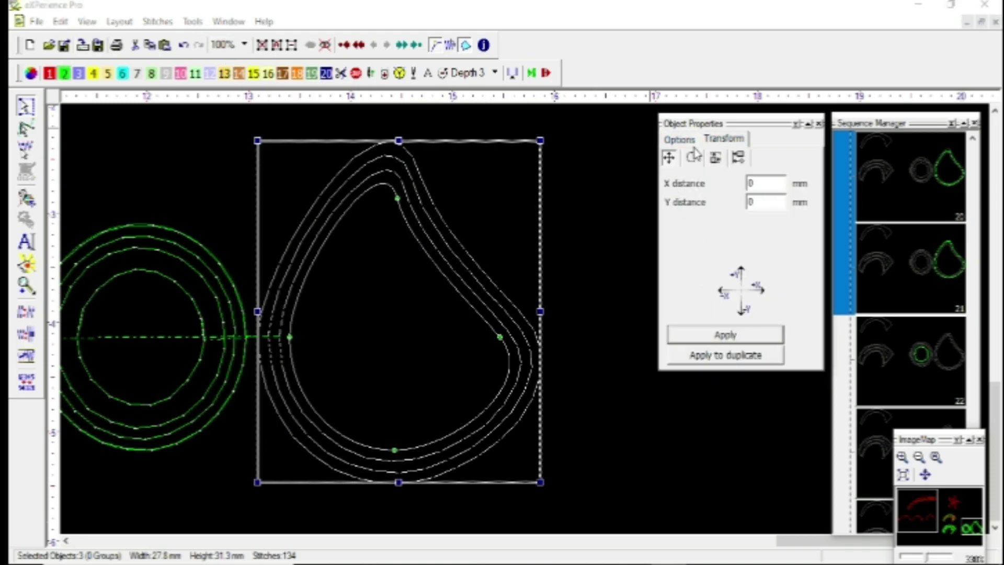
{"action": "left_click", "coordinate": [679, 139]}
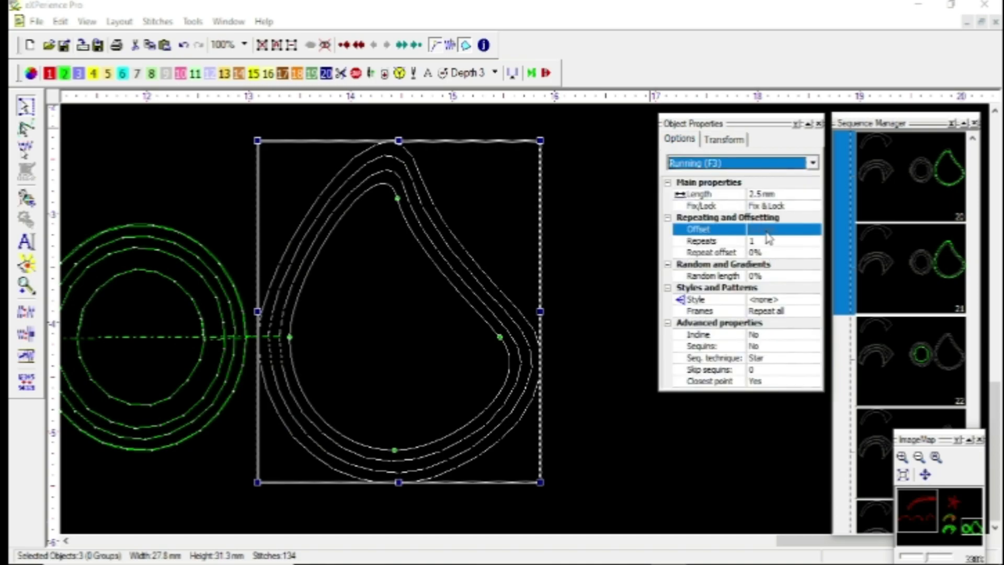
{"action": "left_click", "coordinate": [535, 244]}
{"action": "left_click", "coordinate": [466, 253]}
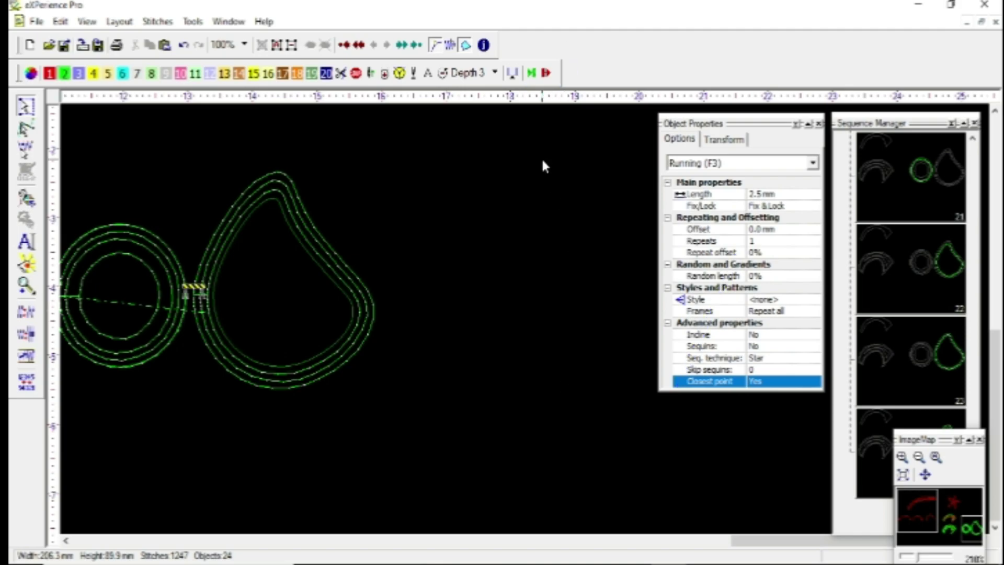
{"action": "mouse_move", "coordinate": [546, 95]}
{"action": "left_mouse_down"}
{"action": "mouse_move", "coordinate": [575, 48]}
{"action": "mouse_move", "coordinate": [510, 51]}
{"action": "mouse_move", "coordinate": [541, 98]}
{"action": "mouse_move", "coordinate": [549, 93]}
{"action": "left_mouse_up"}
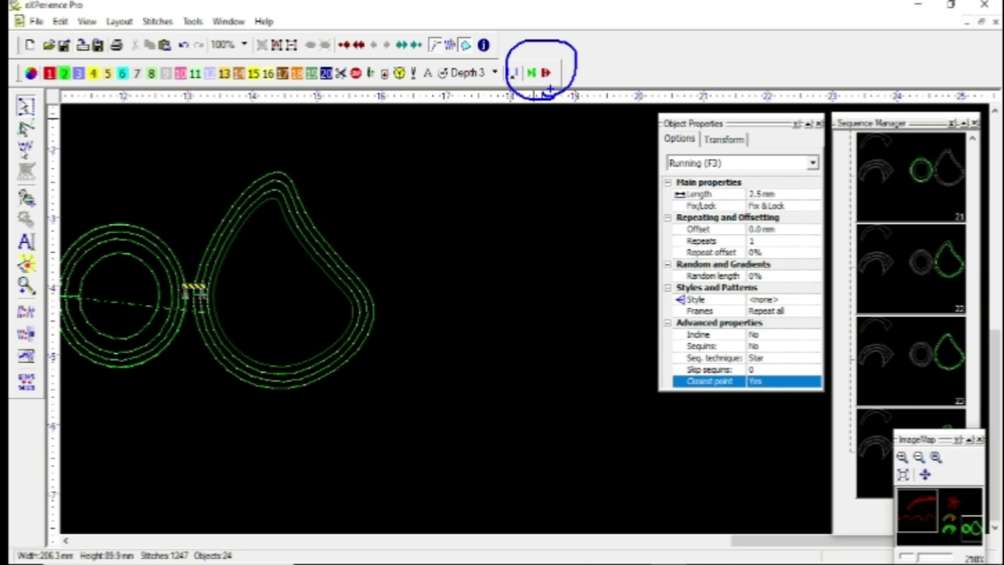
{"action": "left_click_drag", "start_coordinate": [537, 81], "coordinate": [561, 162]}
{"action": "key", "text": "Escape"}
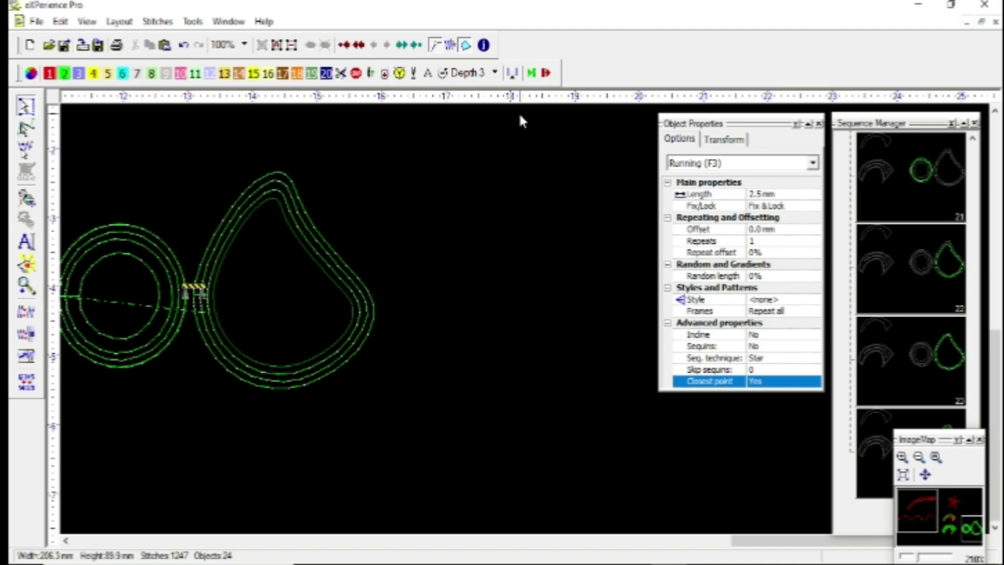
Step: Draw an open four-point running stitch curve beside the teardrop, about 20.2 mm wide and 23 mm high
{"action": "key", "text": "F3"}
{"action": "left_click", "coordinate": [440, 332]}
{"action": "left_click", "coordinate": [427, 260]}
{"action": "left_click", "coordinate": [461, 189]}
{"action": "left_click", "coordinate": [556, 181]}
{"action": "right_click", "coordinate": [556, 180]}
{"action": "scroll", "coordinate": [528, 216], "scroll_direction": "up", "scroll_amount": 2}
{"action": "scroll", "coordinate": [528, 217], "scroll_direction": "up", "scroll_amount": 1}
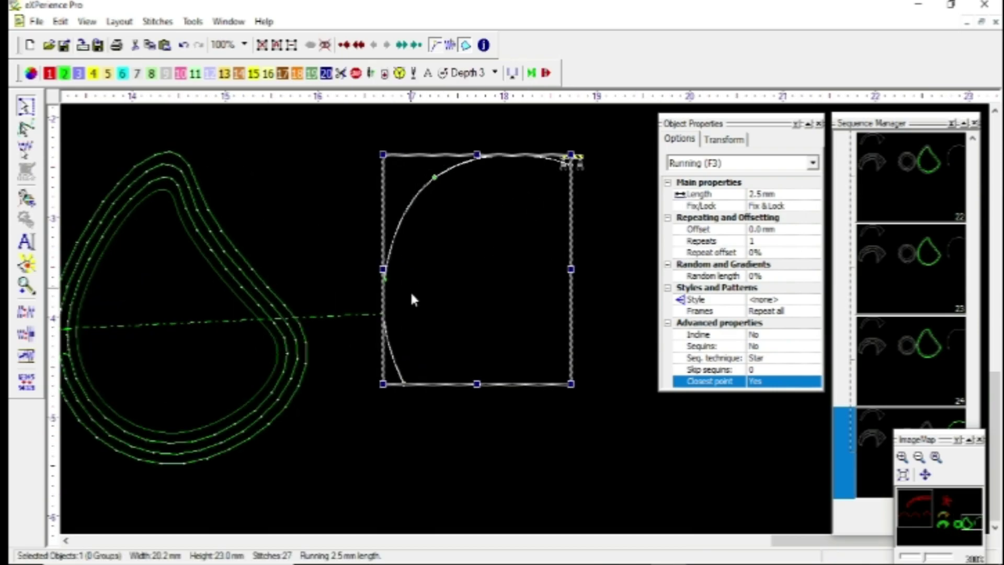
Step: Try pulling the open curve's second node outward toward the teardrop, and restore the curve's original shape
{"action": "scroll", "coordinate": [435, 287], "scroll_direction": "down", "scroll_amount": 2}
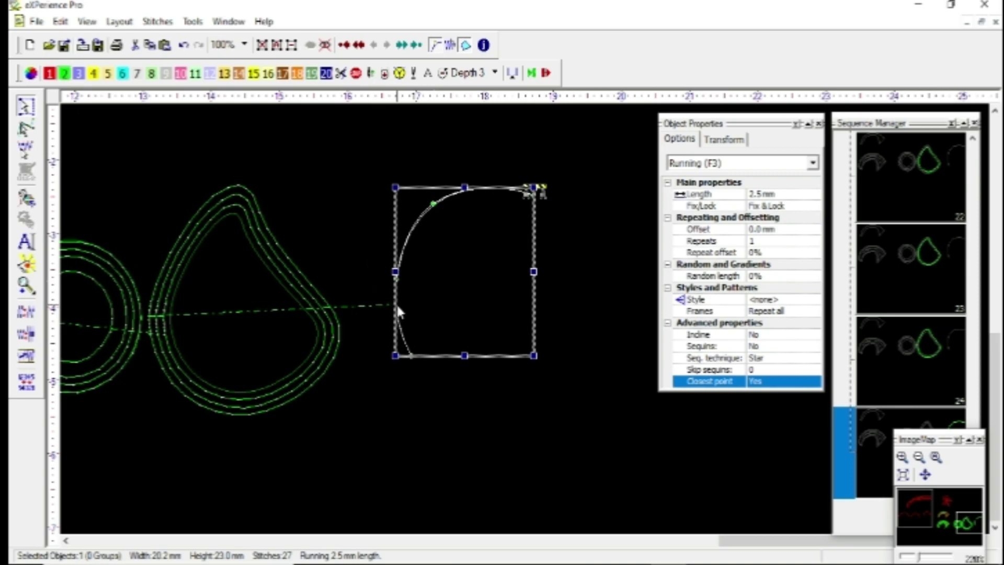
{"action": "key", "text": "Tab"}
{"action": "left_click_drag", "start_coordinate": [396, 279], "coordinate": [328, 250]}
{"action": "key", "text": "Tab"}
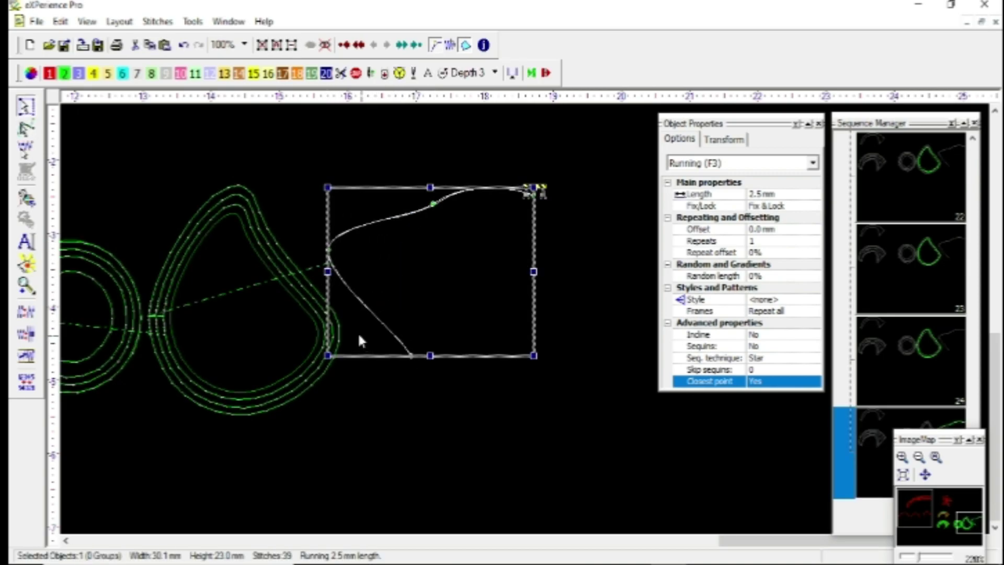
{"action": "left_click_drag", "start_coordinate": [330, 271], "coordinate": [393, 321]}
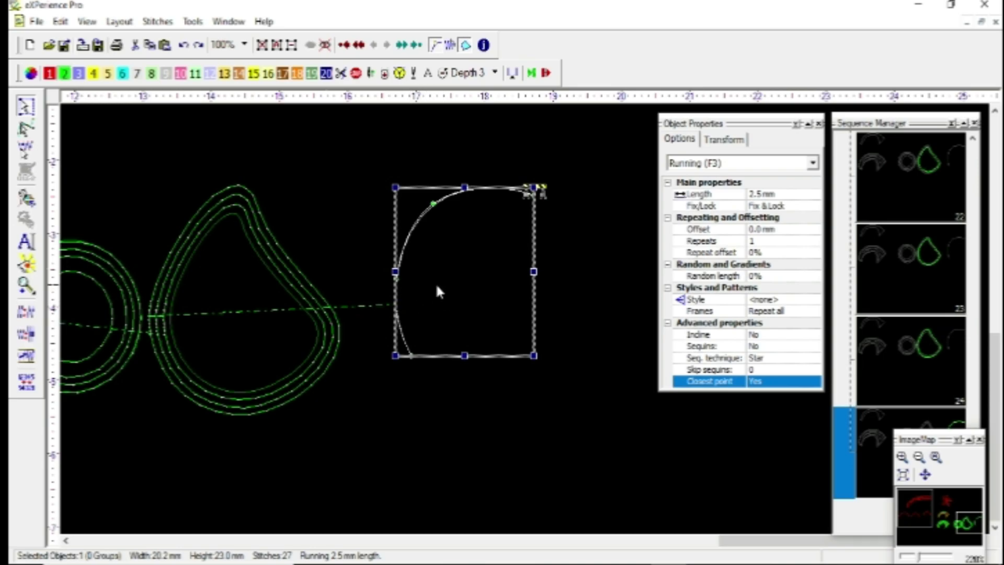
Step: Step through the open curve's stitches one by one to examine the sewing path from entry to exit point
{"action": "left_click", "coordinate": [437, 261]}
{"action": "left_click", "coordinate": [422, 227]}
{"action": "left_click", "coordinate": [450, 45]}
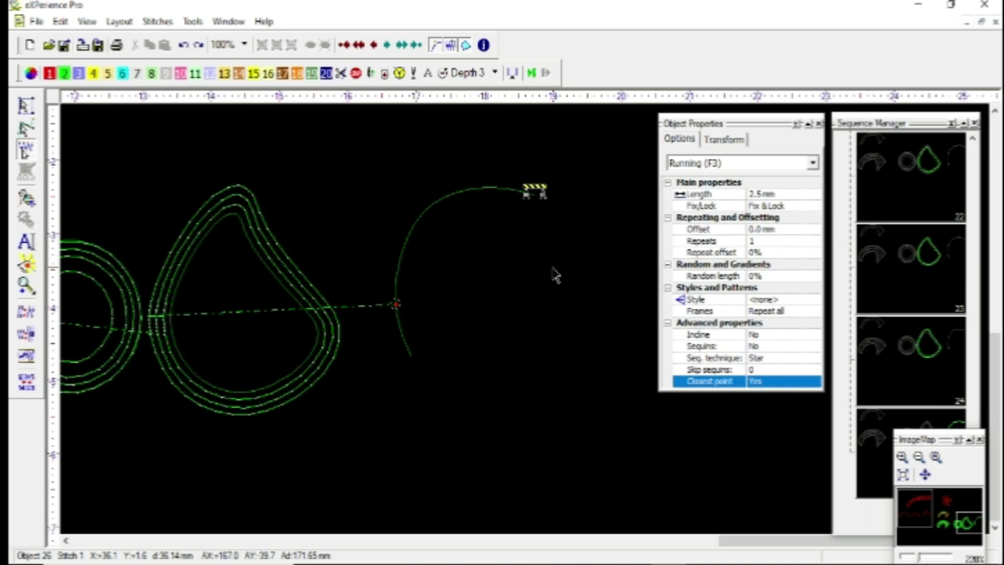
{"action": "key", "text": "Right"}
{"action": "key", "text": "Right"}
{"action": "key", "text": "Right"}
{"action": "key", "text": "Right"}
{"action": "key", "text": "Right"}
{"action": "key", "text": "Right"}
{"action": "key", "text": "Right"}
{"action": "key", "text": "Right"}
{"action": "key", "text": "Right"}
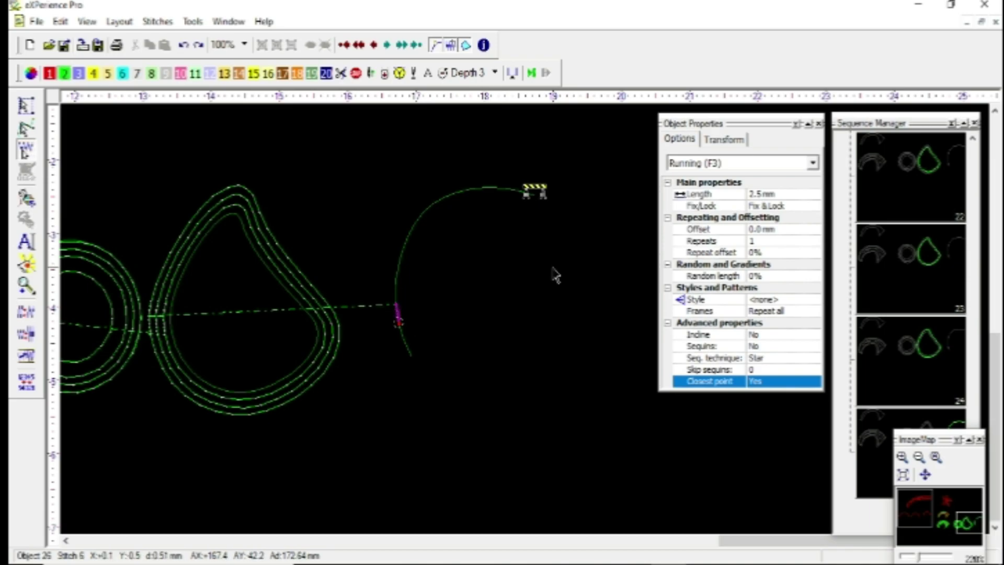
{"action": "key", "text": "Right"}
{"action": "key", "text": "Right"}
{"action": "key", "text": "Right"}
{"action": "key", "text": "Right"}
{"action": "key", "text": "Right"}
{"action": "key", "text": "Right"}
{"action": "key", "text": "Right"}
{"action": "key", "text": "Right"}
{"action": "key", "text": "Right"}
{"action": "key", "text": "Right"}
{"action": "key", "text": "Right"}
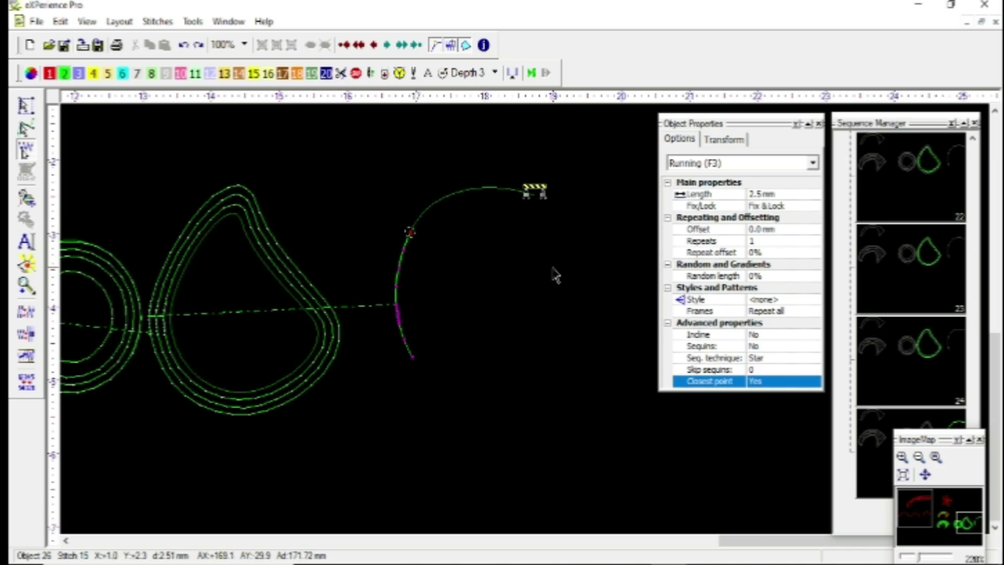
{"action": "key", "text": "Right"}
{"action": "key", "text": "Right"}
{"action": "key", "text": "Right"}
{"action": "key", "text": "Right"}
{"action": "key", "text": "Right"}
{"action": "key", "text": "Right"}
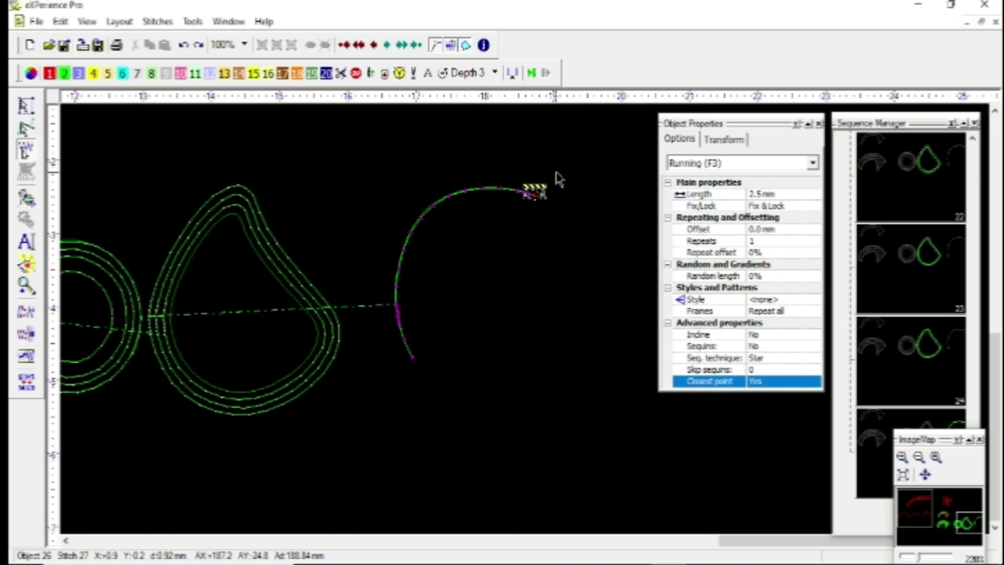
{"action": "key", "text": "Escape"}
{"action": "key", "text": "Escape"}
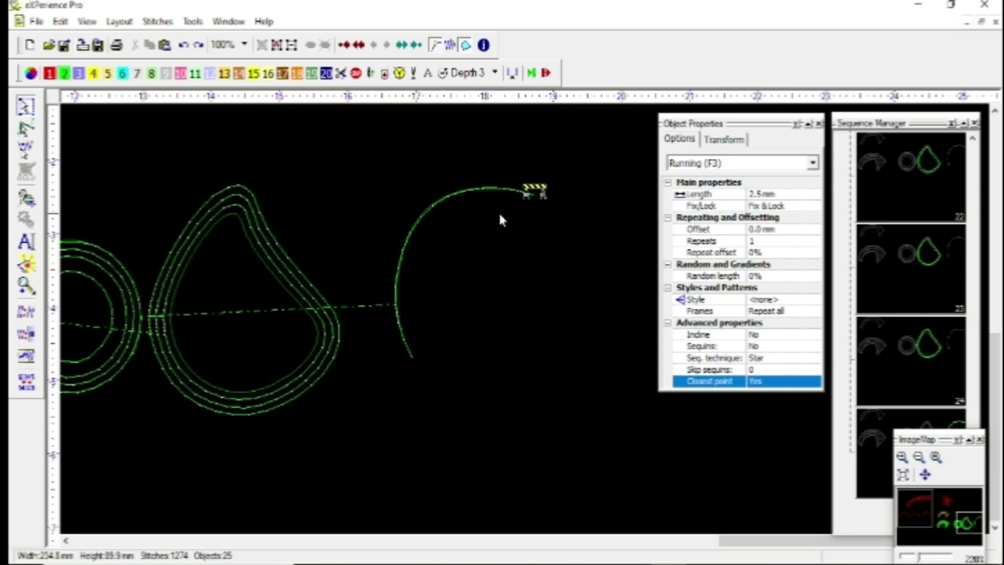
Step: Select the open curve and locate the tools for moving its entry and exit points
{"action": "left_click", "coordinate": [438, 200]}
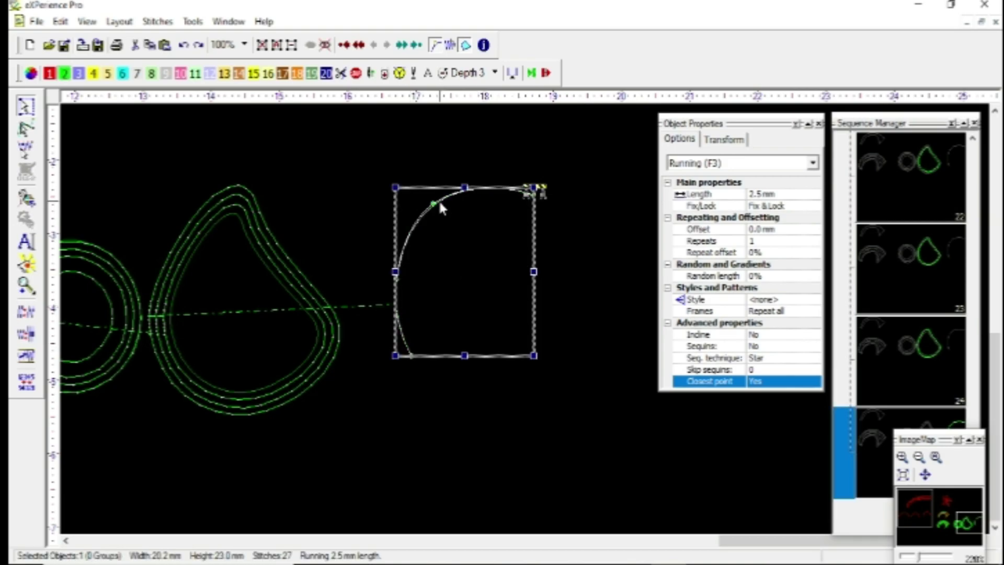
{"action": "left_click", "coordinate": [531, 74]}
{"action": "mouse_move", "coordinate": [536, 114]}
{"action": "left_mouse_down"}
{"action": "mouse_move", "coordinate": [605, 107]}
{"action": "mouse_move", "coordinate": [560, 63]}
{"action": "mouse_move", "coordinate": [567, 108]}
{"action": "left_mouse_up"}
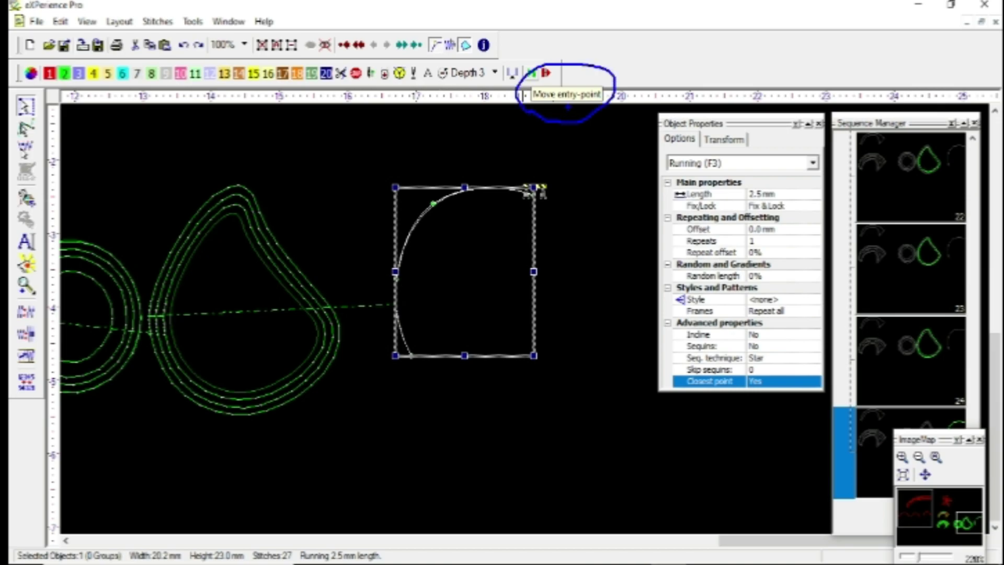
{"action": "left_click_drag", "start_coordinate": [568, 103], "coordinate": [582, 143]}
{"action": "key", "text": "Escape"}
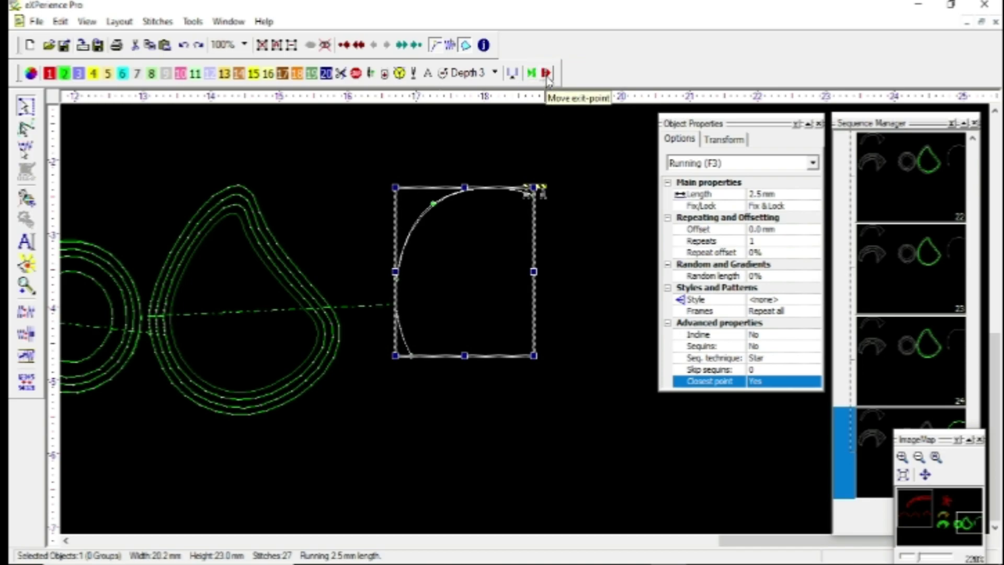
{"action": "mouse_move", "coordinate": [562, 85]}
{"action": "left_mouse_down"}
{"action": "mouse_move", "coordinate": [546, 86]}
{"action": "mouse_move", "coordinate": [551, 113]}
{"action": "mouse_move", "coordinate": [620, 90]}
{"action": "mouse_move", "coordinate": [556, 82]}
{"action": "left_mouse_up"}
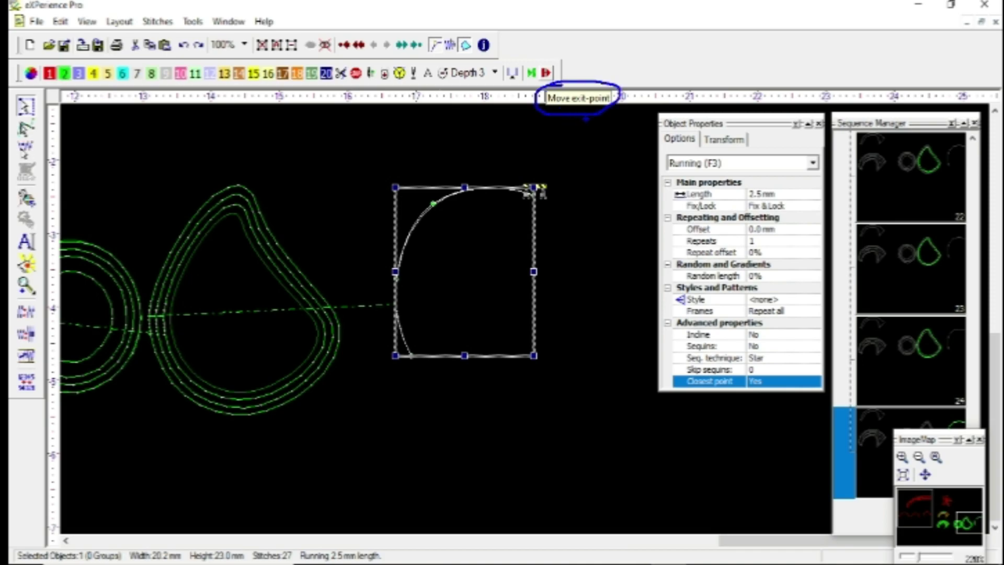
{"action": "left_click_drag", "start_coordinate": [582, 113], "coordinate": [590, 162]}
{"action": "key", "text": "Escape"}
{"action": "left_click", "coordinate": [481, 126]}
{"action": "left_click", "coordinate": [467, 189]}
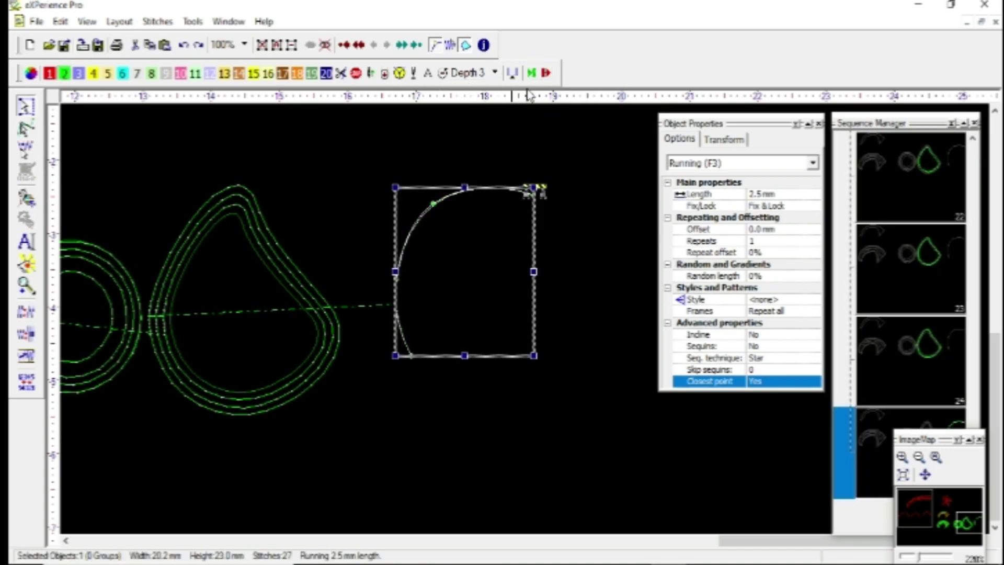
Step: Move the open curve's entry point to its lower end and its exit point to the upper-left node
{"action": "left_click", "coordinate": [530, 73]}
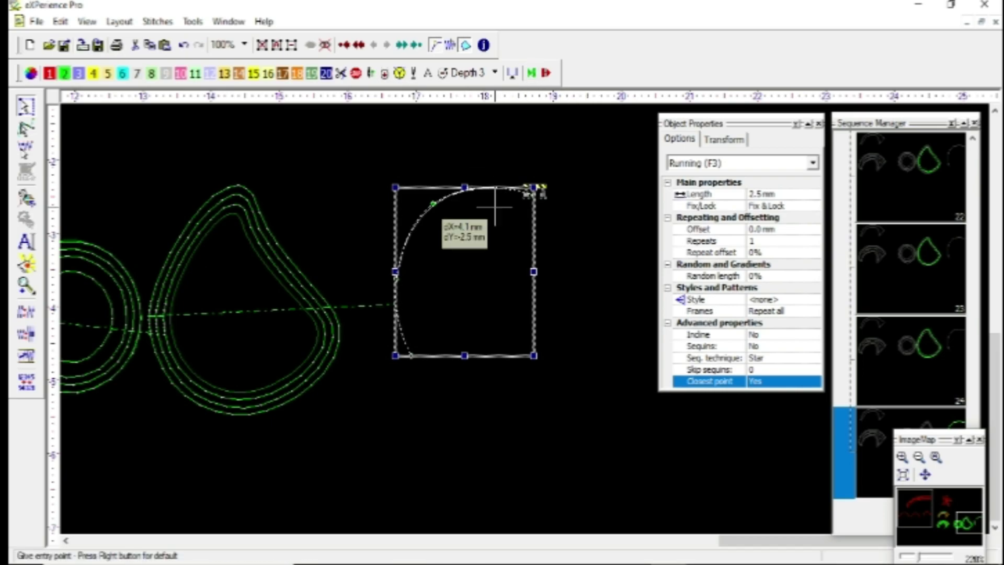
{"action": "left_click", "coordinate": [409, 354]}
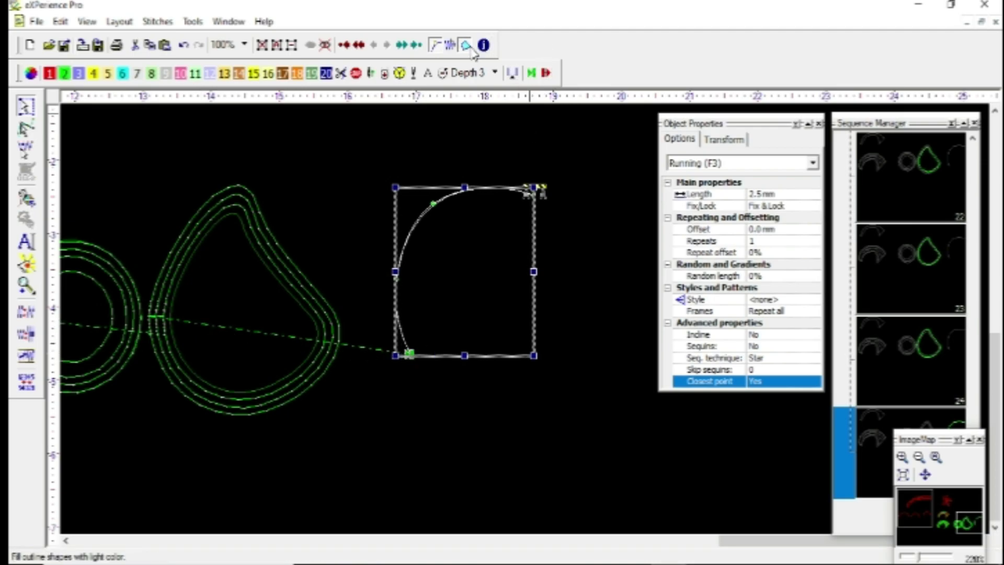
{"action": "left_click", "coordinate": [546, 73]}
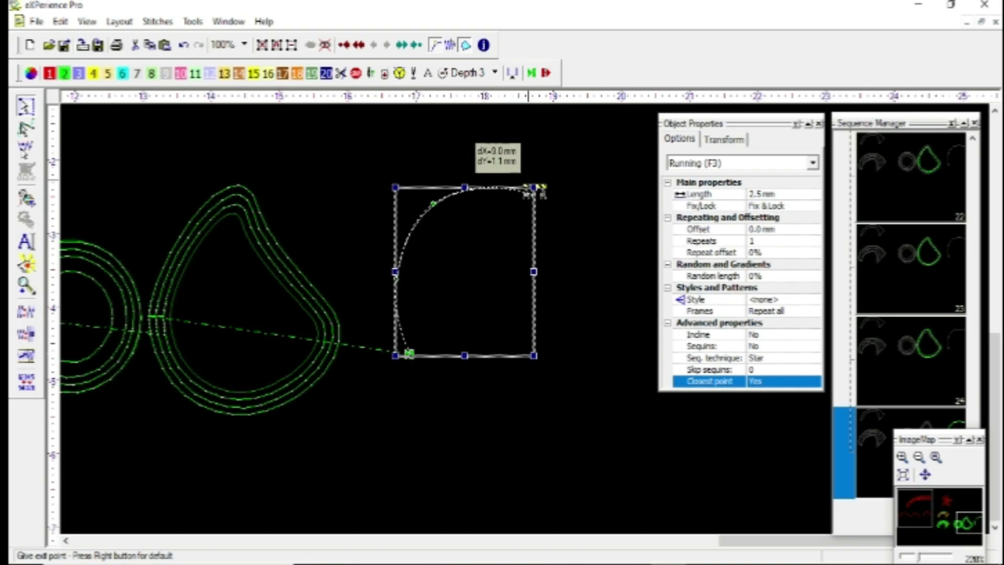
{"action": "left_click", "coordinate": [430, 206]}
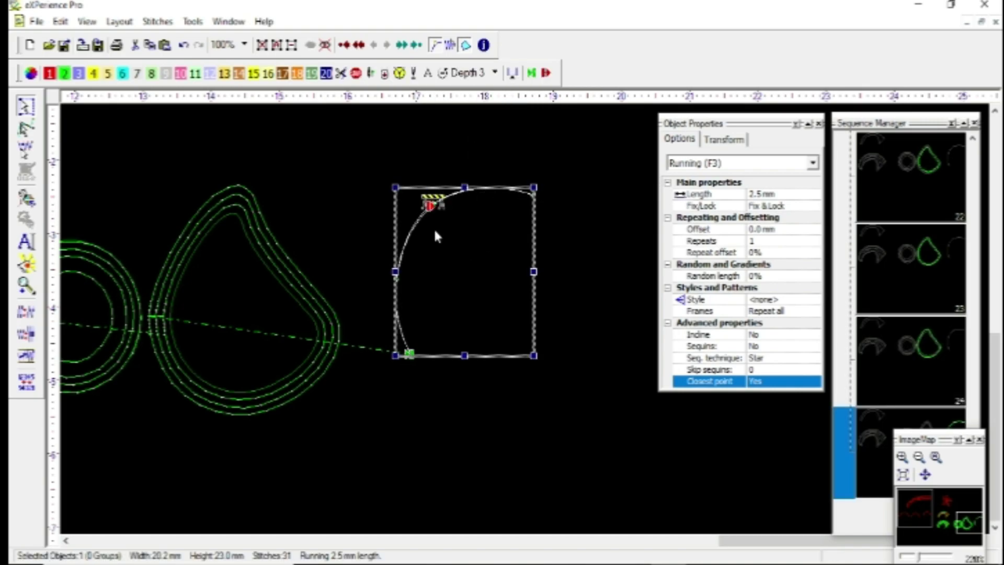
{"action": "left_click", "coordinate": [467, 226]}
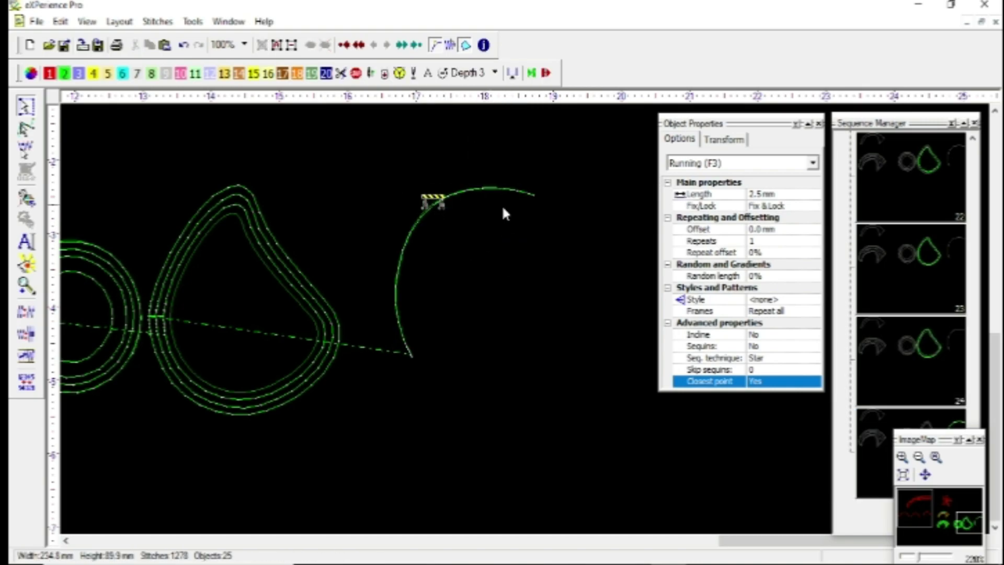
Step: Step through the open curve's stitches to examine the sewing path from the lower-end entry to the upper-left exit
{"action": "left_click", "coordinate": [429, 205]}
{"action": "left_click", "coordinate": [449, 45]}
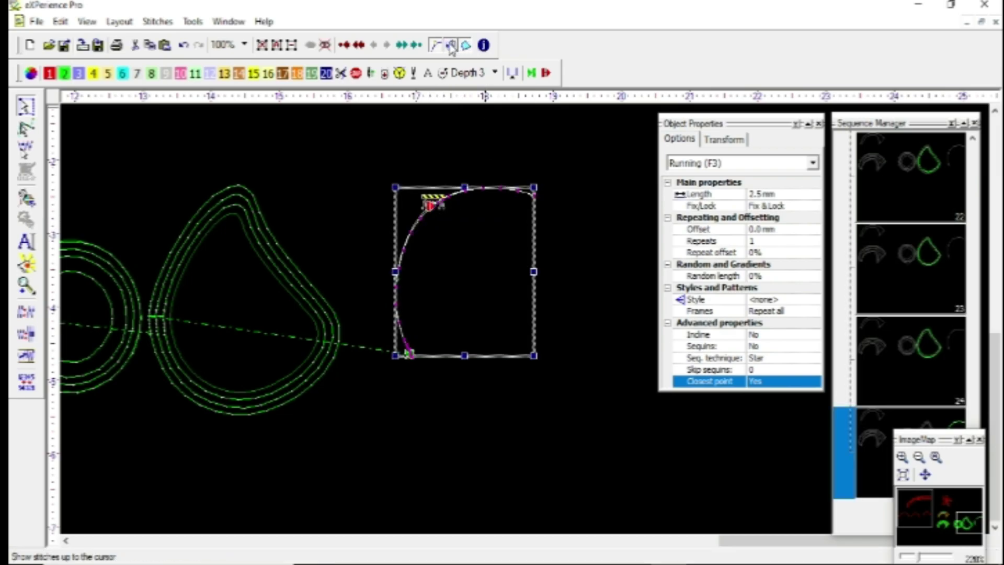
{"action": "key", "text": "Right"}
{"action": "key", "text": "Right"}
{"action": "key", "text": "Right"}
{"action": "key", "text": "Right"}
{"action": "key", "text": "Right"}
{"action": "key", "text": "Right"}
{"action": "key", "text": "Right"}
{"action": "key", "text": "Right"}
{"action": "key", "text": "Right"}
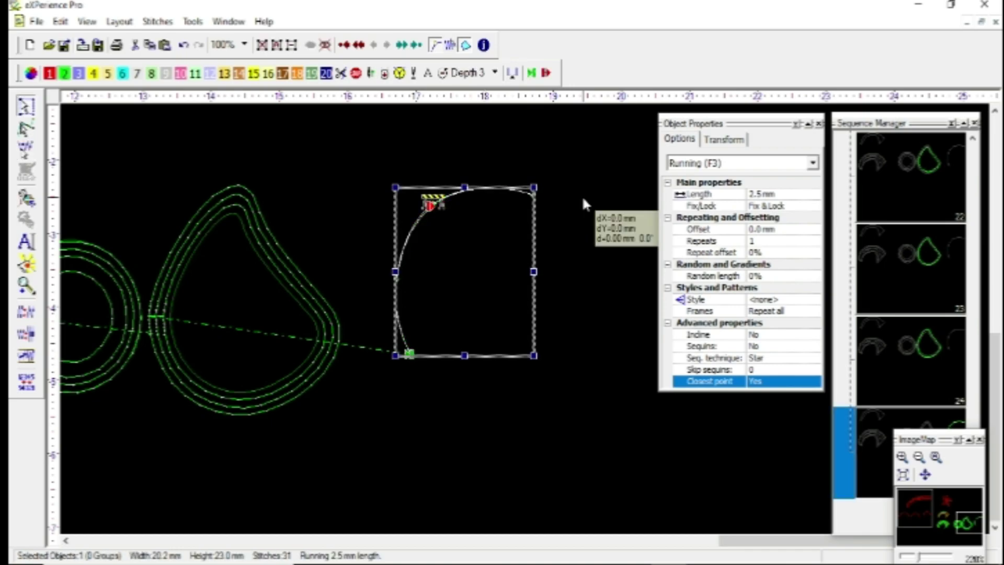
Step: Move the open curve's entry point between its two middle nodes and its exit point to the lower of those nodes
{"action": "left_click", "coordinate": [470, 189]}
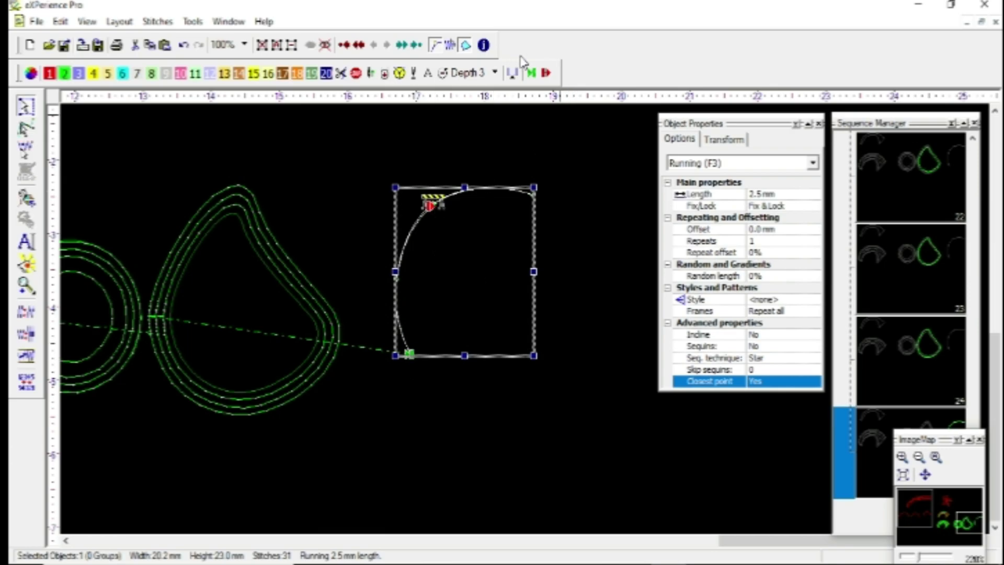
{"action": "left_click", "coordinate": [531, 72]}
{"action": "left_click", "coordinate": [407, 239]}
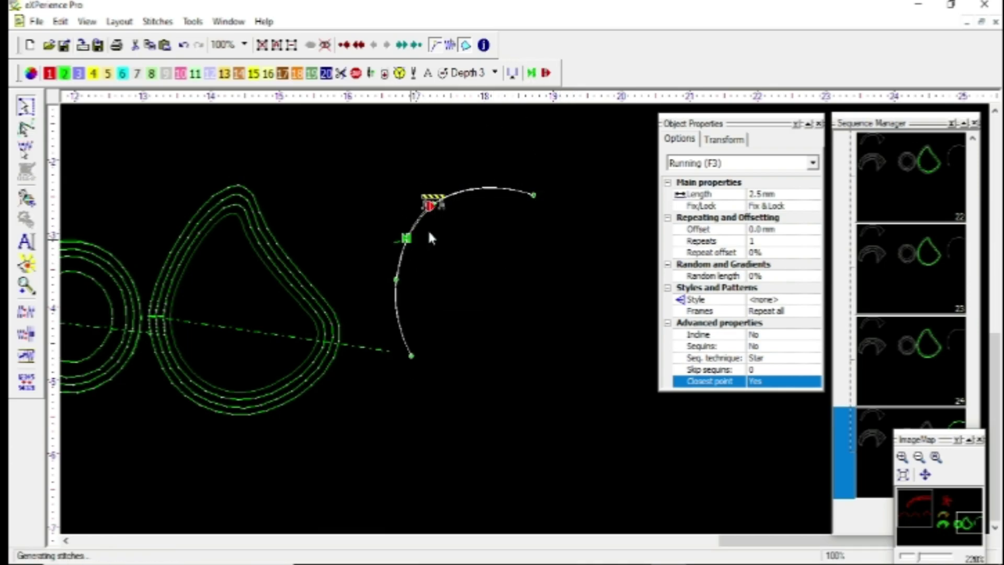
{"action": "left_click", "coordinate": [546, 72]}
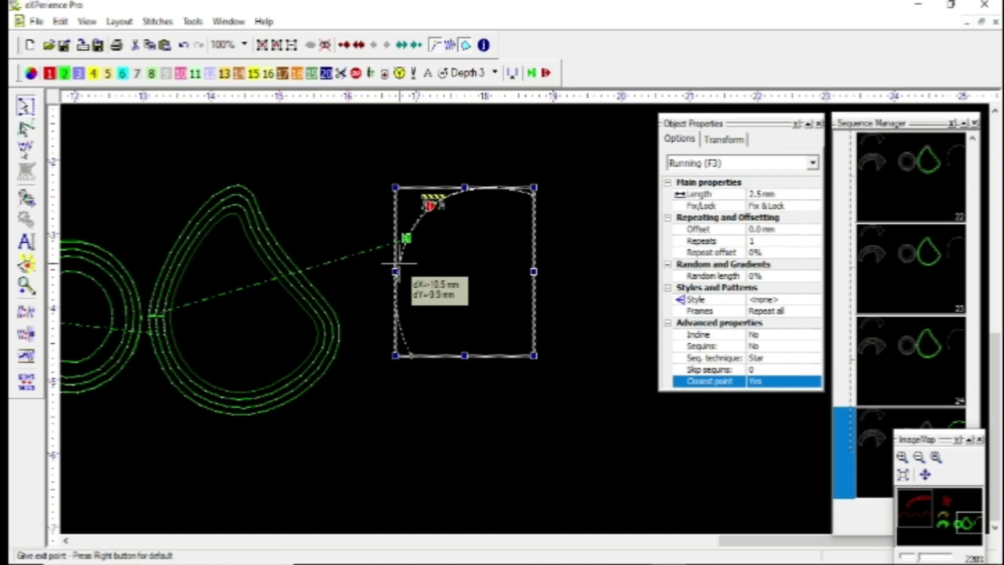
{"action": "left_click", "coordinate": [395, 283]}
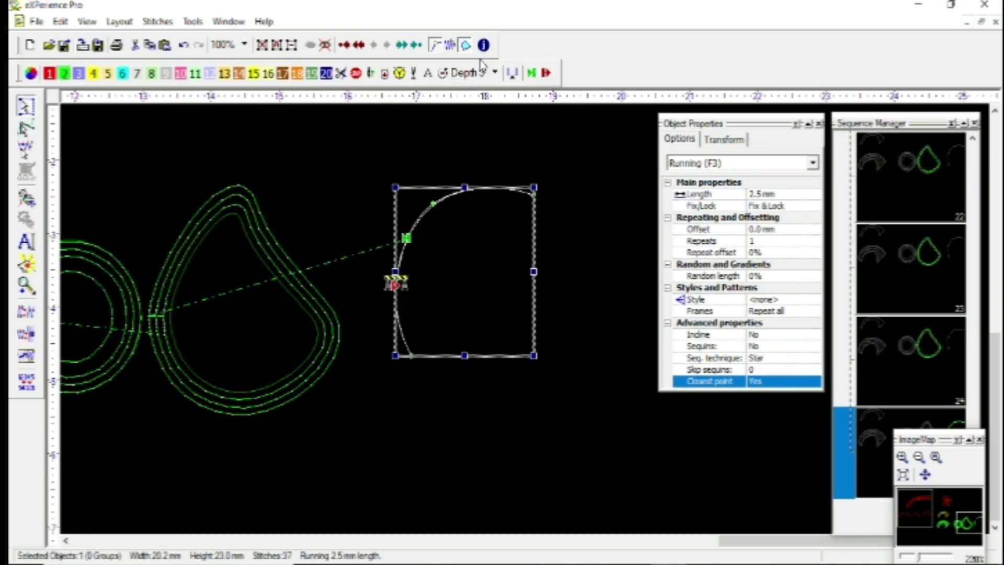
Step: Step forward and back through the open curve's stitches to examine how they run between the mid-curve entry and exit points
{"action": "left_click", "coordinate": [449, 45]}
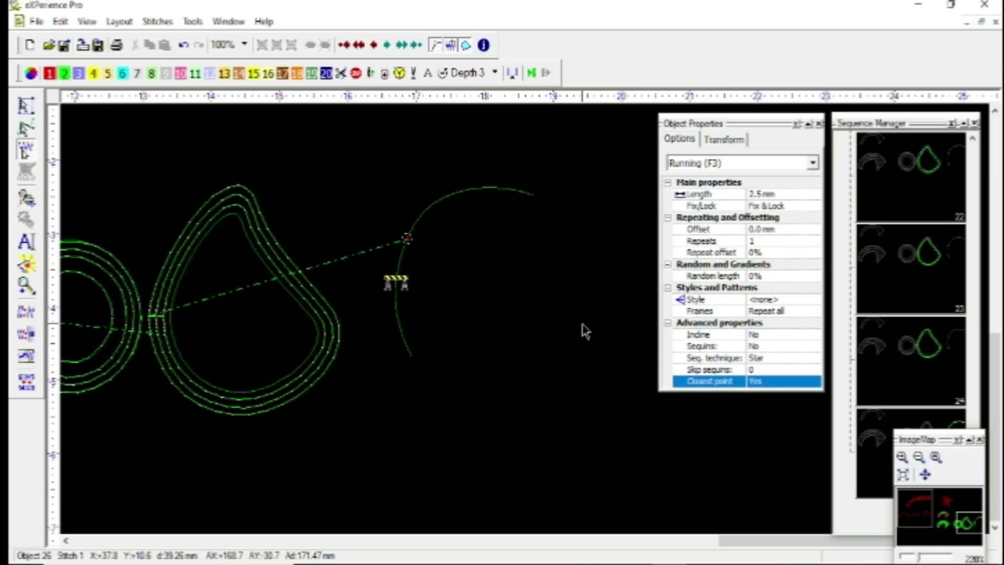
{"action": "key", "text": "Right"}
{"action": "key", "text": "Right"}
{"action": "key", "text": "Right"}
{"action": "key", "text": "Right"}
{"action": "key", "text": "Right"}
{"action": "key", "text": "Right"}
{"action": "key", "text": "Right"}
{"action": "key", "text": "Right"}
{"action": "key", "text": "Right"}
{"action": "key", "text": "Right"}
{"action": "key", "text": "Right"}
{"action": "key", "text": "Right"}
{"action": "key", "text": "Right"}
{"action": "key", "text": "Right"}
{"action": "key", "text": "Right"}
{"action": "key", "text": "Right"}
{"action": "key", "text": "Right"}
{"action": "key", "text": "Right"}
{"action": "key", "text": "Right"}
{"action": "key", "text": "Right"}
{"action": "key", "text": "Right"}
{"action": "key", "text": "Right"}
{"action": "key", "text": "Right"}
{"action": "key", "text": "Right"}
{"action": "key", "text": "Right"}
{"action": "key", "text": "Right"}
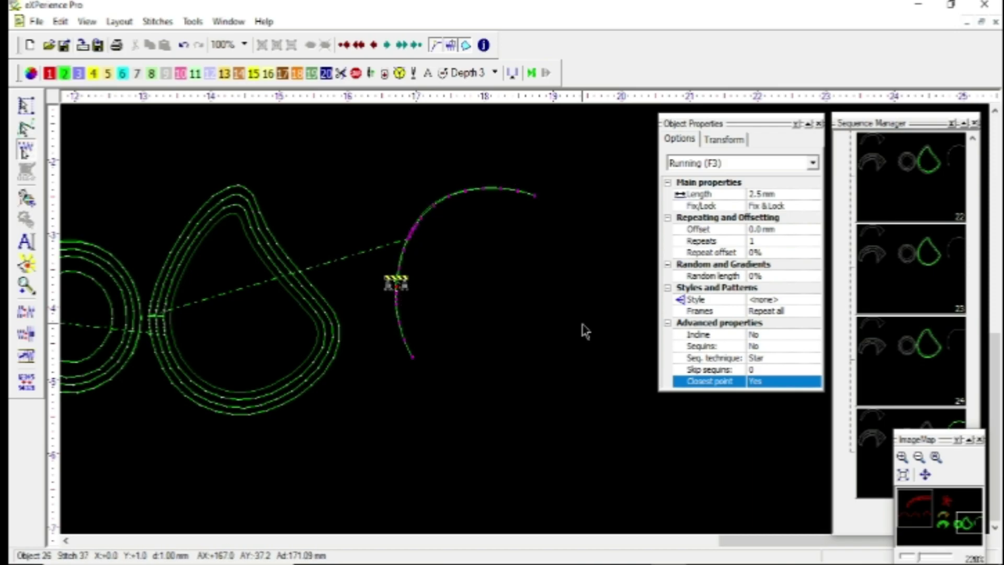
{"action": "key", "text": "Left"}
{"action": "key", "text": "Left"}
{"action": "key", "text": "Left"}
{"action": "key", "text": "Left"}
{"action": "key", "text": "Left"}
{"action": "key", "text": "Left"}
{"action": "key", "text": "Left"}
{"action": "key", "text": "Left"}
{"action": "key", "text": "Left"}
{"action": "key", "text": "Left"}
{"action": "key", "text": "Left"}
{"action": "key", "text": "Left"}
{"action": "key", "text": "Left"}
{"action": "key", "text": "Left"}
{"action": "key", "text": "Left"}
{"action": "key", "text": "Left"}
{"action": "key", "text": "Left"}
{"action": "key", "text": "Left"}
{"action": "key", "text": "Left"}
{"action": "key", "text": "Left"}
{"action": "key", "text": "Escape"}
{"action": "left_click", "coordinate": [582, 324]}
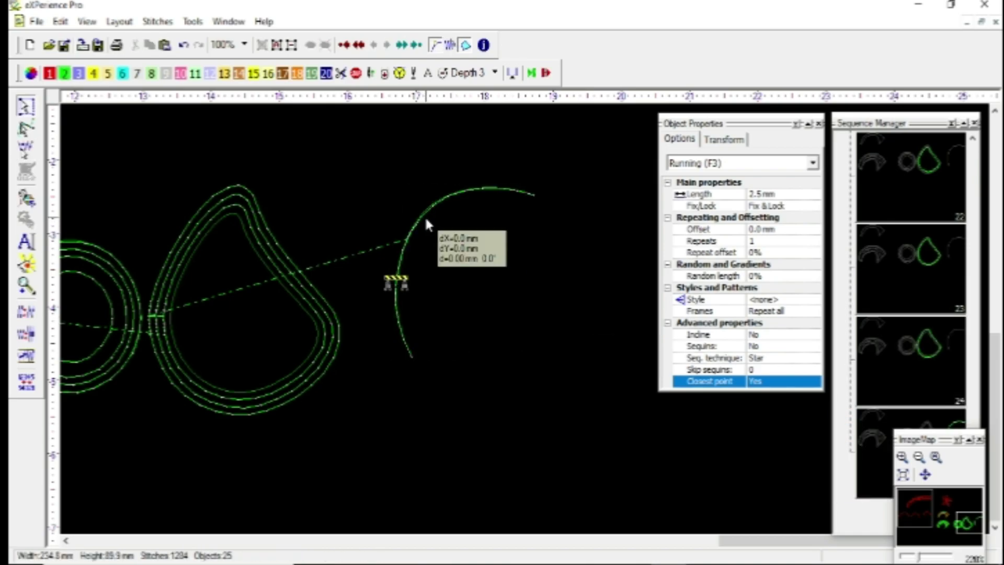
{"action": "left_click", "coordinate": [424, 220]}
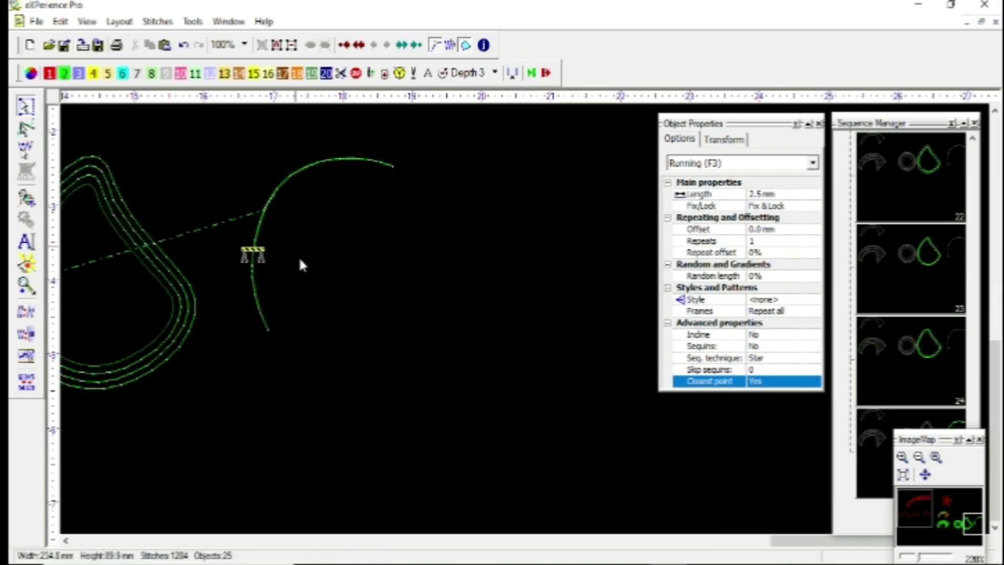
Step: Draw a second open four-point running stitch curve beside the first, about 17.9 mm wide and 23.7 mm high
{"action": "key", "text": "F3"}
{"action": "left_click", "coordinate": [535, 175]}
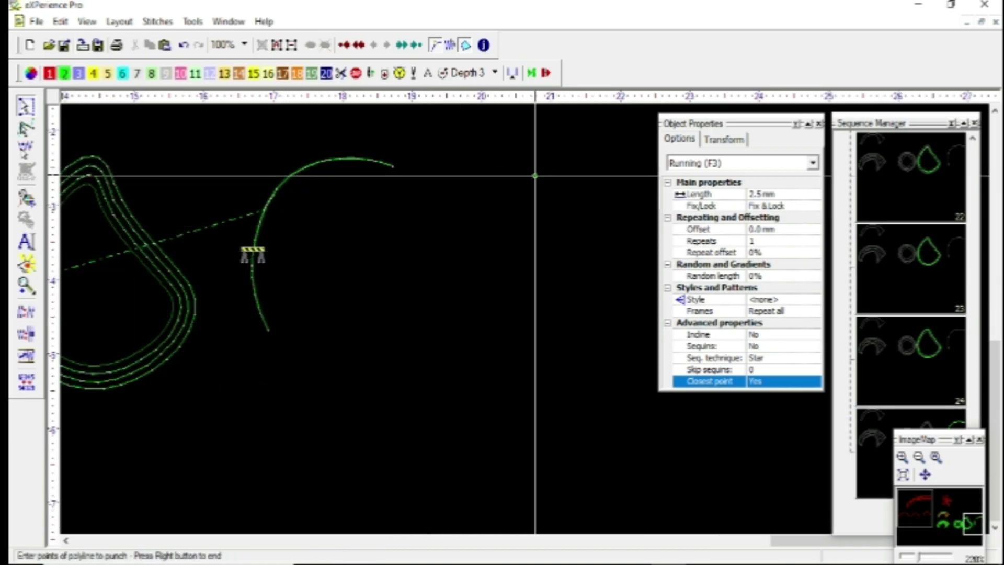
{"action": "left_click", "coordinate": [438, 177]}
{"action": "left_click", "coordinate": [415, 277]}
{"action": "left_click", "coordinate": [486, 339]}
{"action": "right_click", "coordinate": [486, 339]}
{"action": "right_click", "coordinate": [486, 340]}
{"action": "left_click", "coordinate": [419, 252]}
{"action": "left_click", "coordinate": [252, 273]}
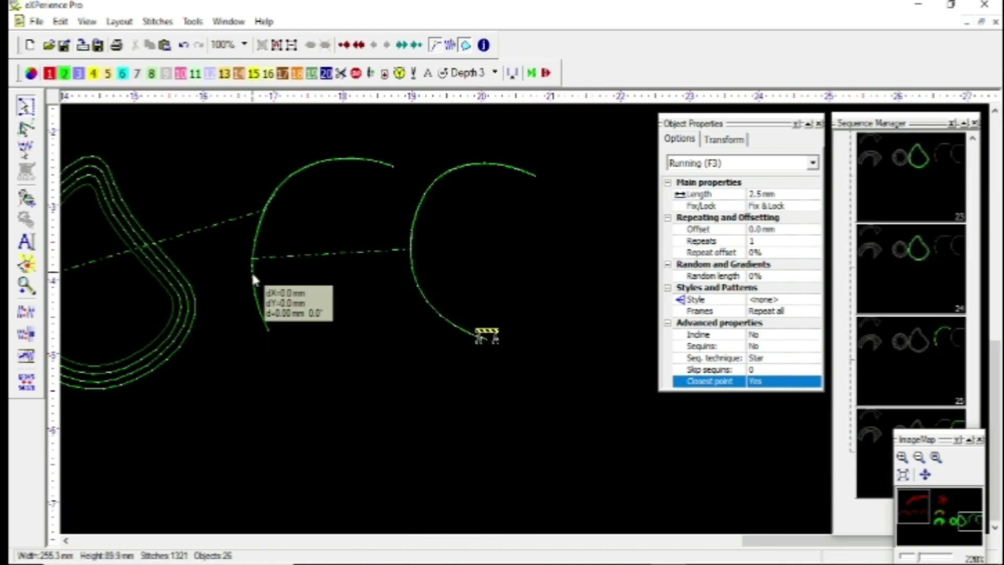
Step: Set Closest point to No for the second open curve and check its sewing path from entry to exit
{"action": "left_click", "coordinate": [410, 237]}
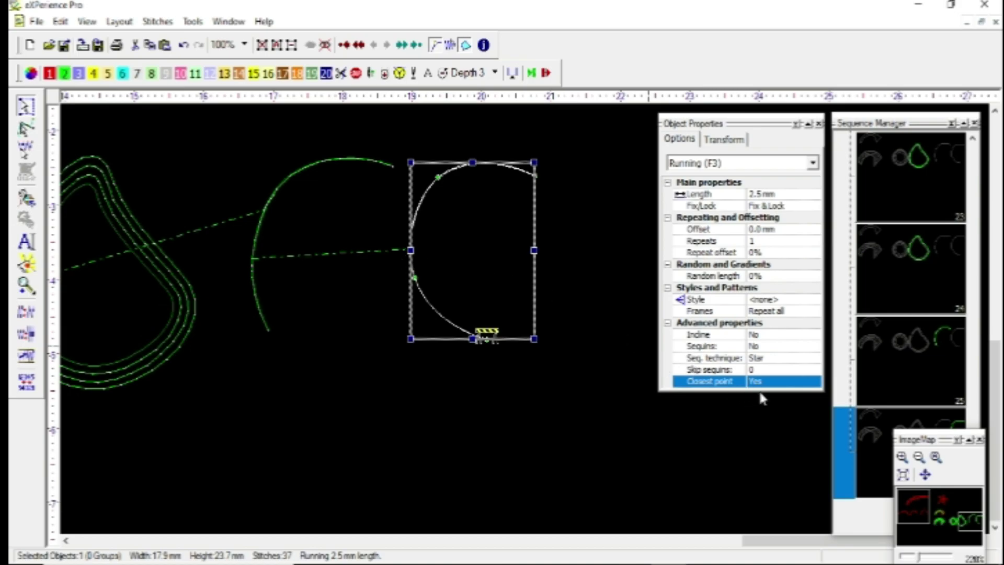
{"action": "mouse_move", "coordinate": [722, 392]}
{"action": "left_mouse_down"}
{"action": "mouse_move", "coordinate": [779, 385]}
{"action": "mouse_move", "coordinate": [719, 358]}
{"action": "mouse_move", "coordinate": [664, 369]}
{"action": "mouse_move", "coordinate": [717, 410]}
{"action": "left_mouse_up"}
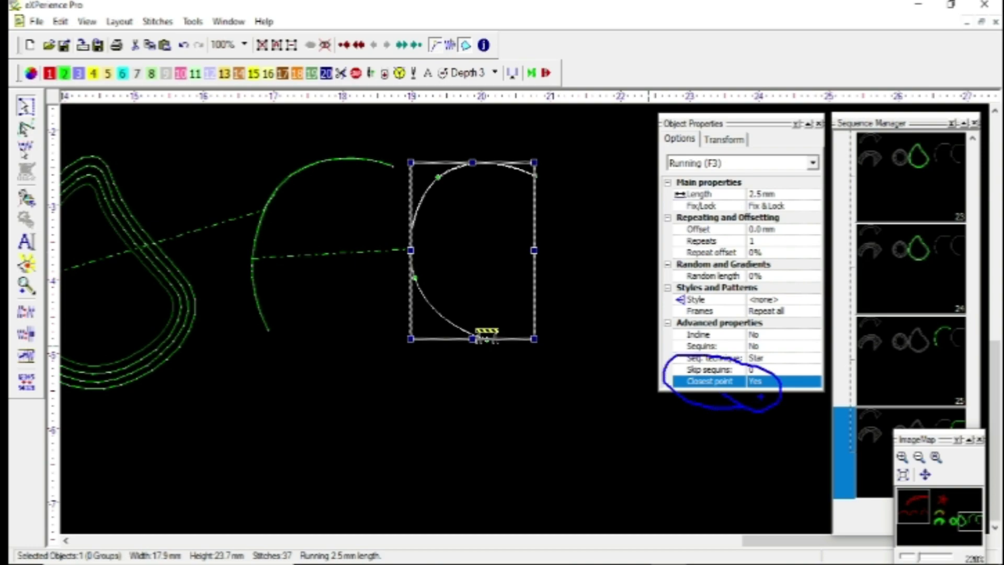
{"action": "key", "text": "Escape"}
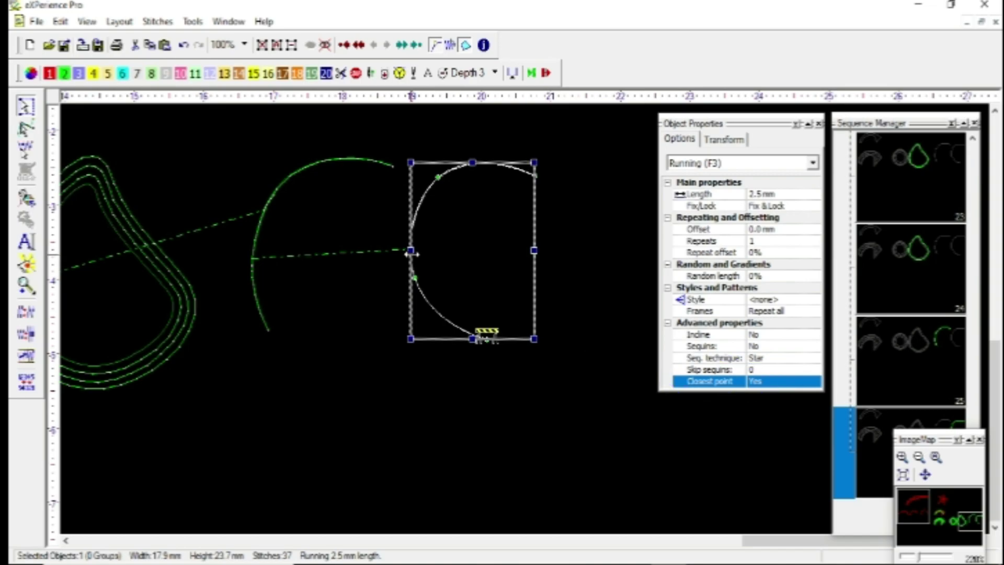
{"action": "left_click", "coordinate": [771, 383]}
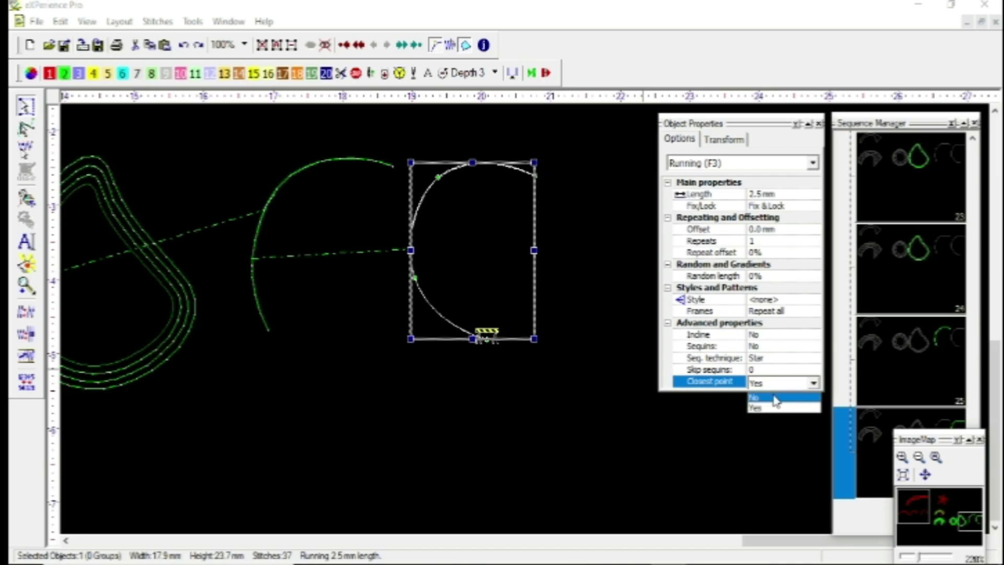
{"action": "left_click", "coordinate": [774, 397]}
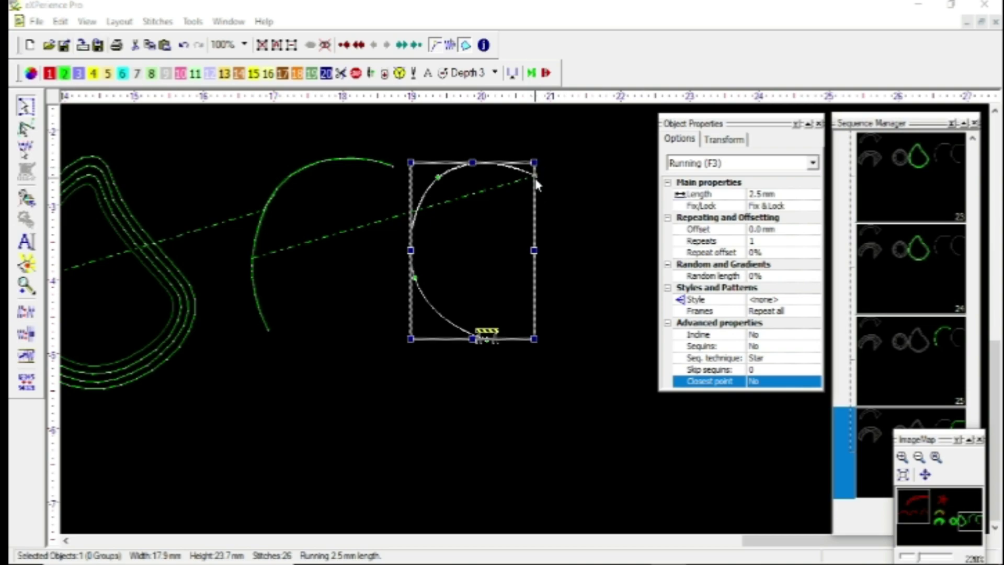
{"action": "left_click", "coordinate": [450, 45]}
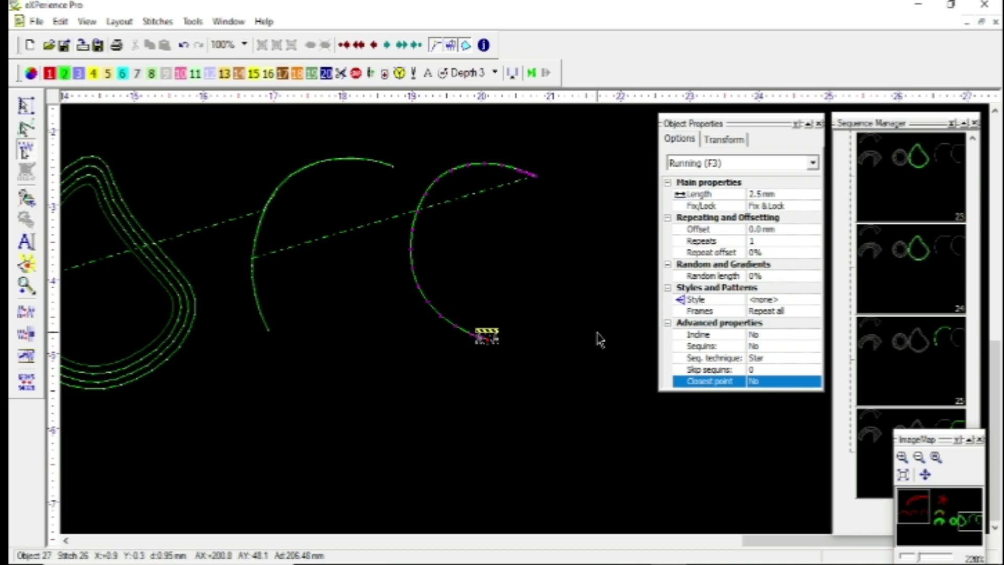
{"action": "key", "text": "Escape"}
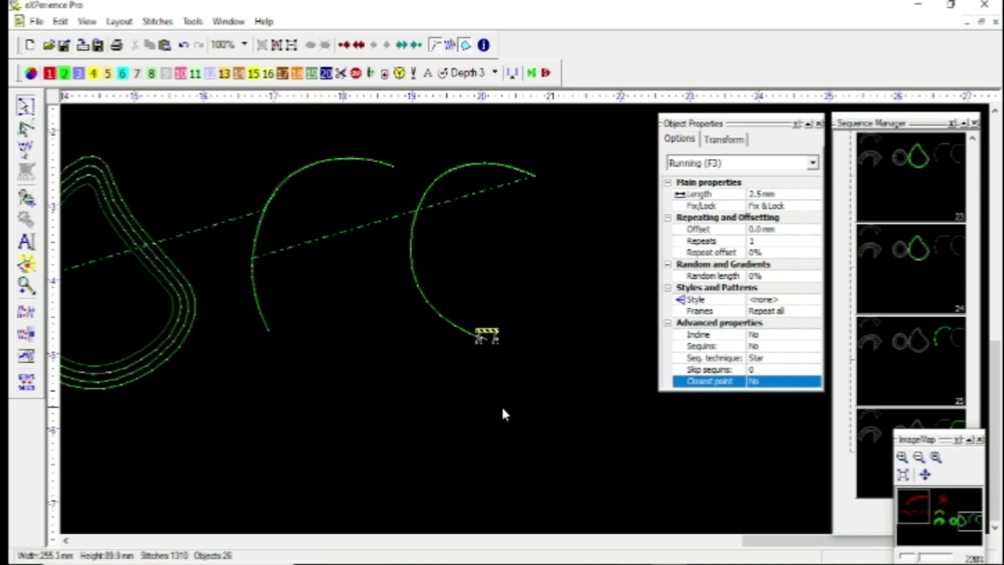
Step: Draw a small arched four-point running stitch curve beside the second open curve, about 13.0 mm wide and 9.5 mm high
{"action": "scroll", "coordinate": [569, 331], "scroll_direction": "down", "scroll_amount": 2}
{"action": "scroll", "coordinate": [564, 316], "scroll_direction": "up", "scroll_amount": 3}
{"action": "key", "text": "F3"}
{"action": "left_click", "coordinate": [475, 299]}
{"action": "left_click", "coordinate": [492, 259]}
{"action": "left_click", "coordinate": [533, 252]}
{"action": "left_click", "coordinate": [570, 285]}
{"action": "right_click", "coordinate": [569, 285]}
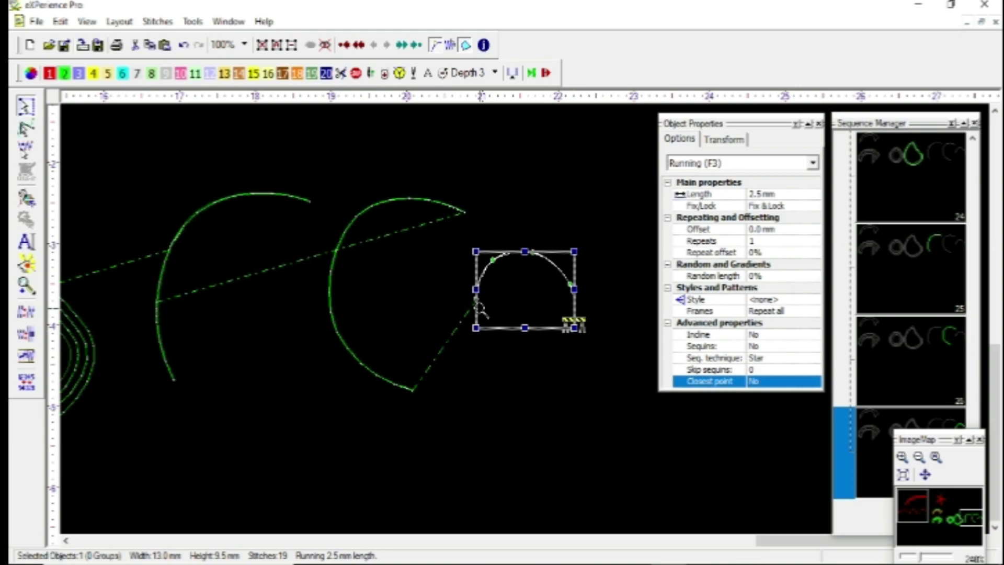
{"action": "left_click", "coordinate": [506, 301]}
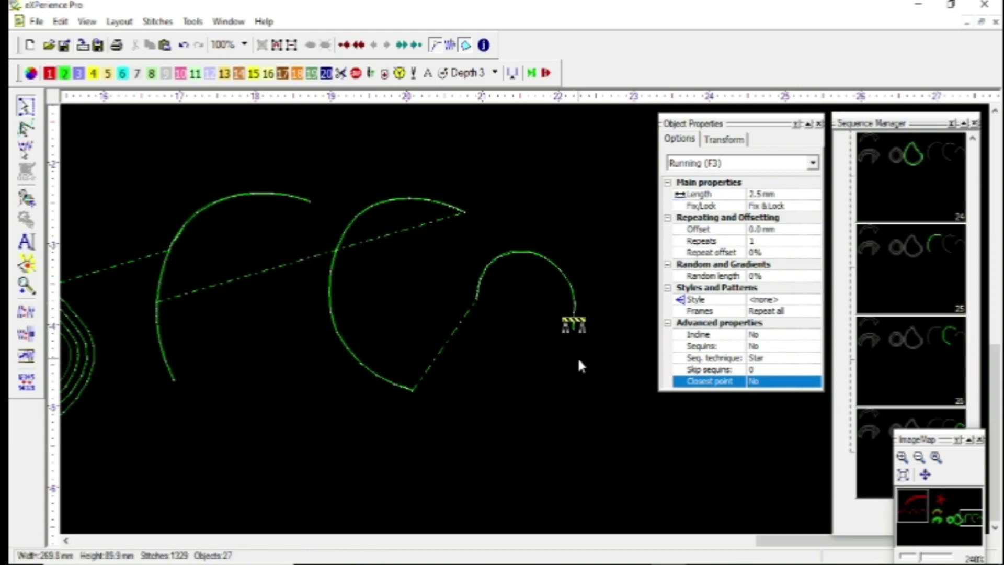
Step: Draw another small open running stitch curve below the arch, about 11.8 mm wide and 9.8 mm high
{"action": "key", "text": "F3"}
{"action": "left_click", "coordinate": [485, 339]}
{"action": "left_click", "coordinate": [496, 374]}
{"action": "left_click", "coordinate": [536, 391]}
{"action": "left_click", "coordinate": [575, 385]}
{"action": "right_click", "coordinate": [575, 385]}
{"action": "key", "text": "Return"}
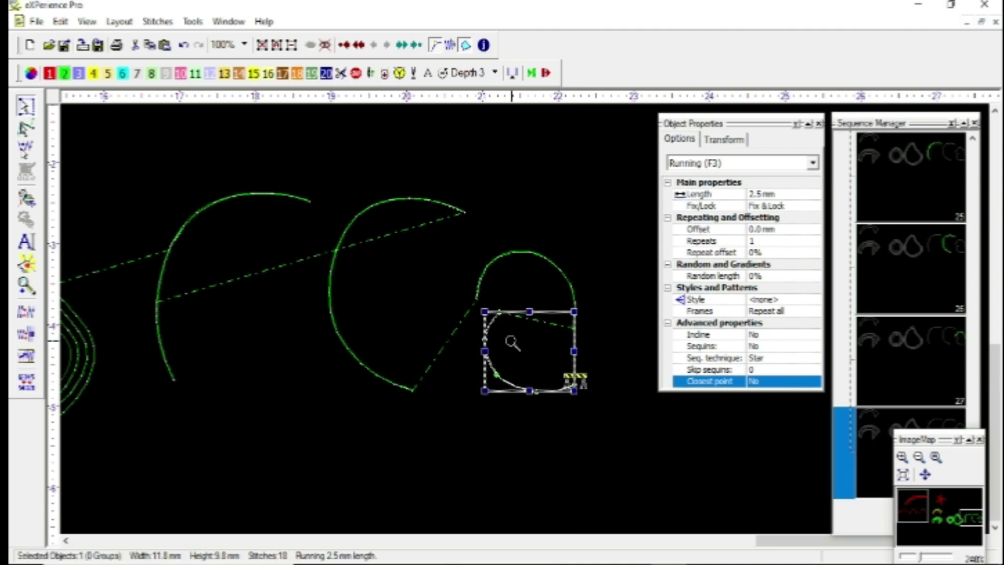
{"action": "left_click", "coordinate": [545, 262]}
{"action": "left_click", "coordinate": [544, 262]}
{"action": "left_click", "coordinate": [507, 312]}
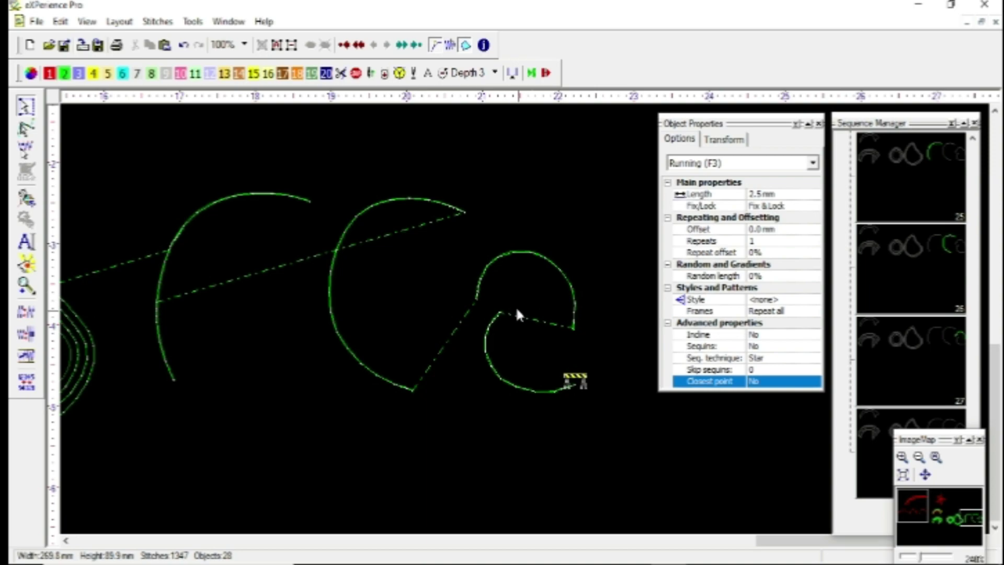
Step: Select the second large curve and both small curves together and set their Closest point to Yes
{"action": "scroll", "coordinate": [517, 314], "scroll_direction": "down", "scroll_amount": 2}
{"action": "left_click_drag", "start_coordinate": [336, 178], "coordinate": [578, 391]}
{"action": "scroll", "coordinate": [575, 384], "scroll_direction": "up", "scroll_amount": 2}
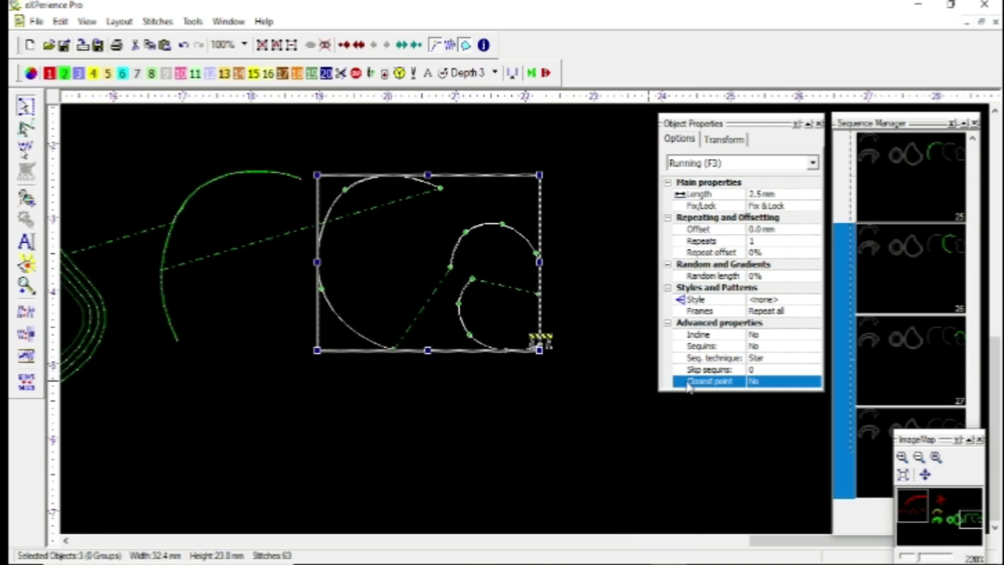
{"action": "left_click", "coordinate": [782, 381]}
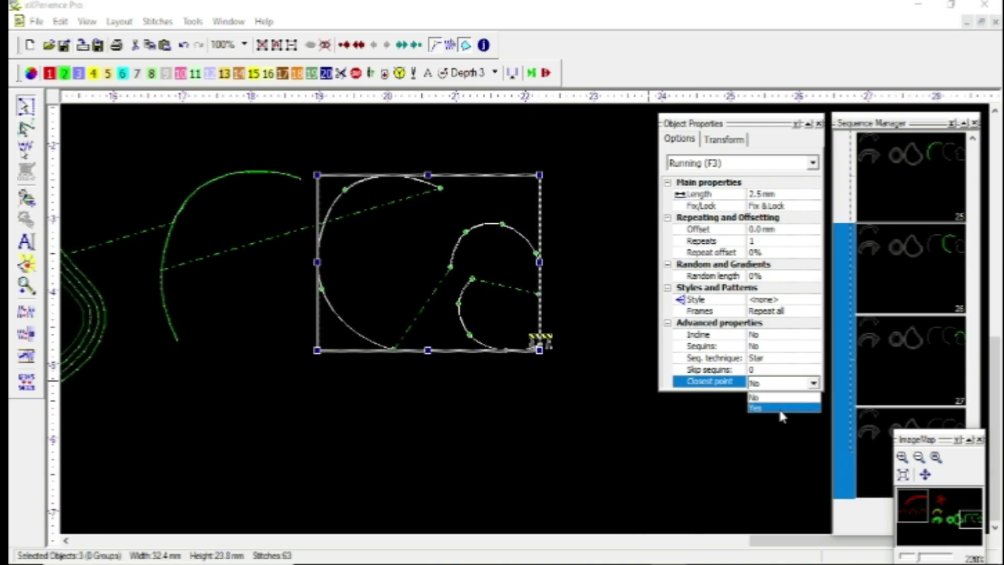
{"action": "left_click", "coordinate": [781, 408]}
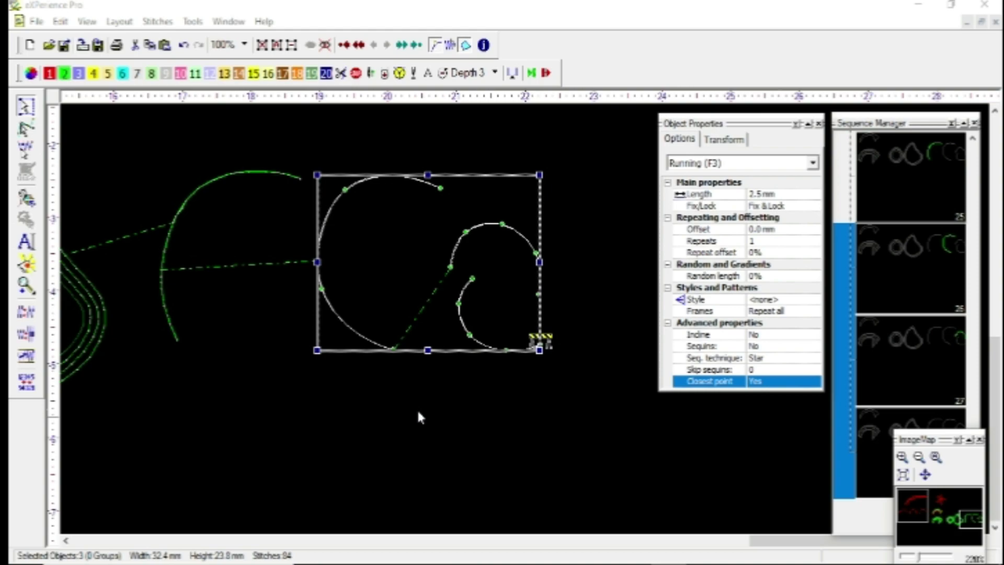
Step: Step through the stitches of the second large curve and both small curves to examine how Closest point connects them
{"action": "left_click", "coordinate": [405, 366]}
{"action": "left_click", "coordinate": [409, 177]}
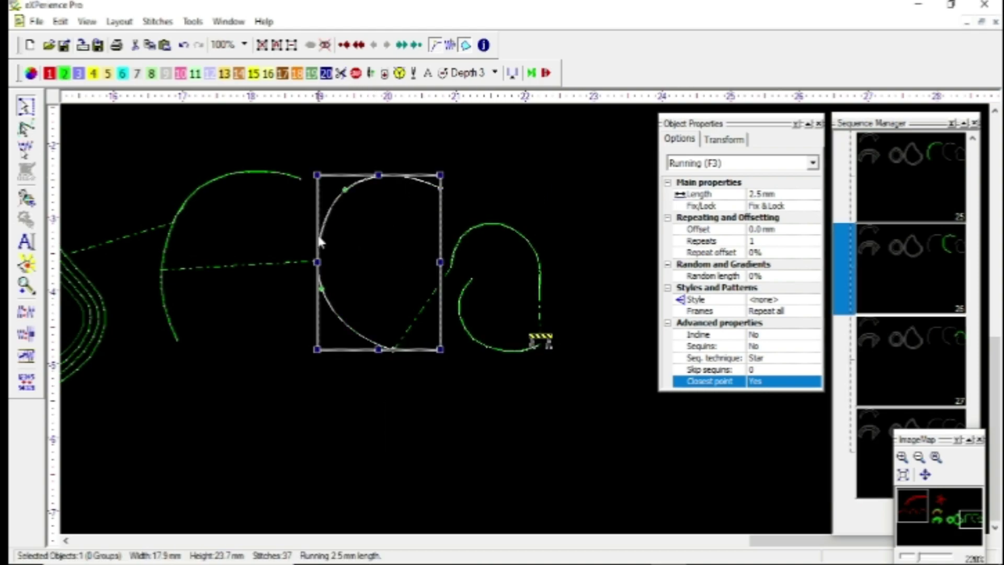
{"action": "left_click", "coordinate": [453, 45]}
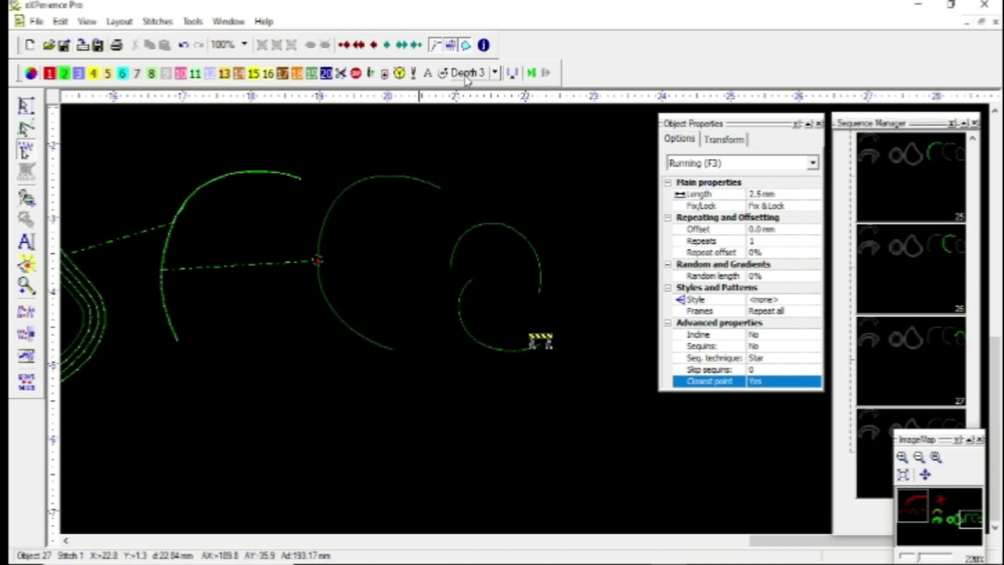
{"action": "key", "text": "End"}
{"action": "key", "text": "Left"}
{"action": "key", "text": "Left"}
{"action": "key", "text": "Down"}
{"action": "key", "text": "Down"}
{"action": "key", "text": "Down"}
{"action": "key", "text": "Right"}
{"action": "key", "text": "Right"}
{"action": "key", "text": "Right"}
{"action": "key", "text": "Right"}
{"action": "key", "text": "Right"}
{"action": "key", "text": "Right"}
{"action": "key", "text": "Right"}
{"action": "key", "text": "Right"}
{"action": "key", "text": "Right"}
{"action": "key", "text": "Right"}
{"action": "key", "text": "Right"}
{"action": "key", "text": "Right"}
{"action": "key", "text": "Right"}
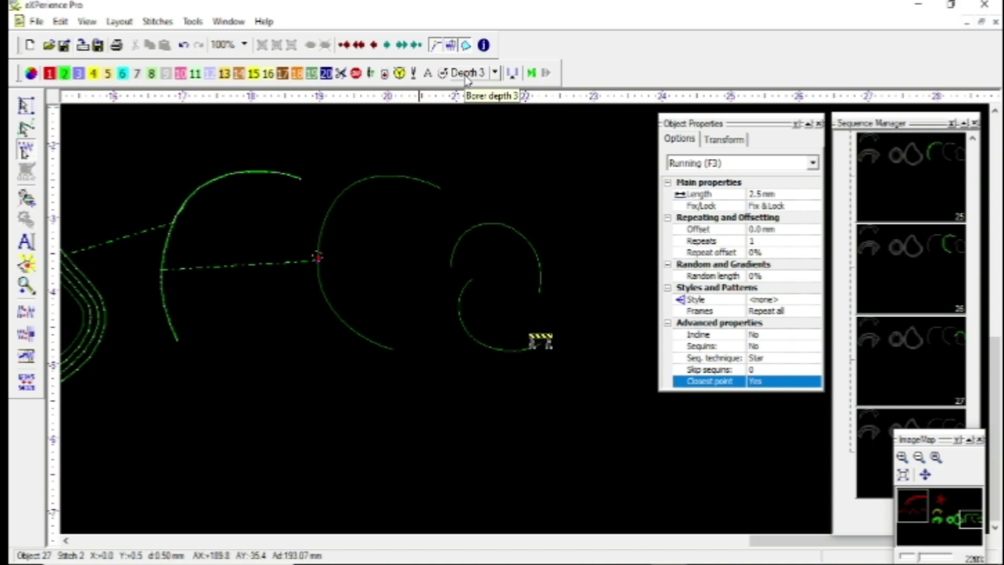
{"action": "key", "text": "Right"}
{"action": "key", "text": "Right"}
{"action": "key", "text": "Right"}
{"action": "key", "text": "Right"}
{"action": "key", "text": "Right"}
{"action": "key", "text": "Right"}
{"action": "key", "text": "Right"}
{"action": "key", "text": "Right"}
{"action": "key", "text": "Right"}
{"action": "key", "text": "Right"}
{"action": "key", "text": "Right"}
{"action": "key", "text": "Right"}
{"action": "key", "text": "Right"}
{"action": "key", "text": "Right"}
{"action": "key", "text": "Right"}
{"action": "key", "text": "Right"}
{"action": "key", "text": "Right"}
{"action": "key", "text": "Right"}
{"action": "key", "text": "Right"}
{"action": "key", "text": "Right"}
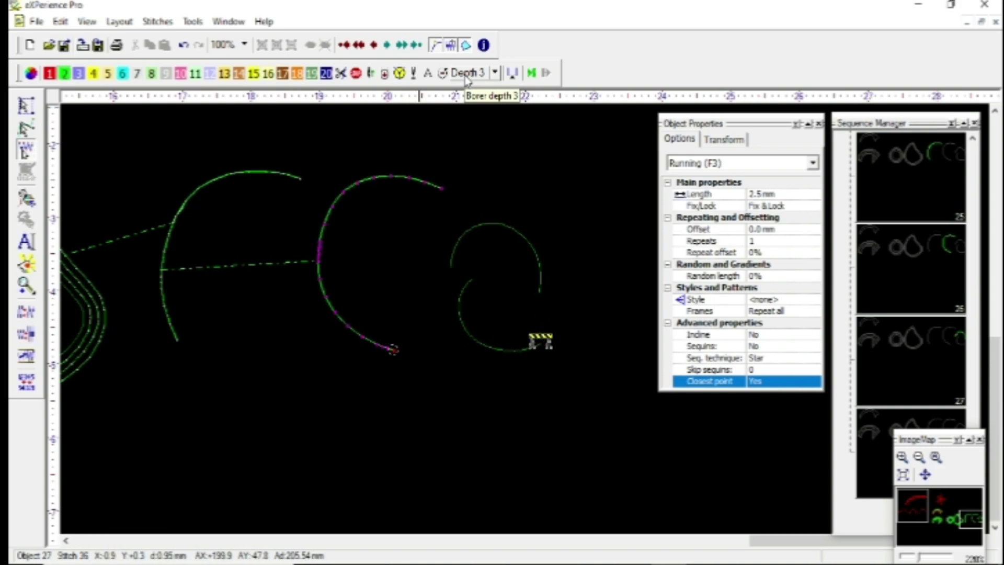
{"action": "key", "text": "Right"}
{"action": "key", "text": "Right"}
{"action": "key", "text": "Right"}
{"action": "key", "text": "Right"}
{"action": "key", "text": "Right"}
{"action": "key", "text": "Right"}
{"action": "key", "text": "Right"}
{"action": "key", "text": "Right"}
{"action": "key", "text": "Right"}
{"action": "key", "text": "Right"}
{"action": "key", "text": "Right"}
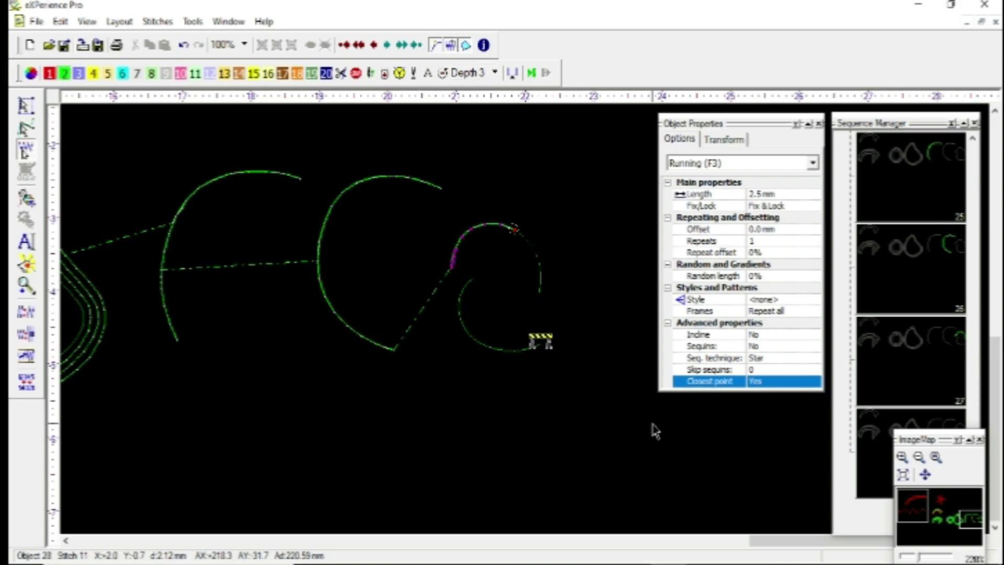
{"action": "key", "text": "Right"}
{"action": "key", "text": "Right"}
{"action": "key", "text": "Right"}
{"action": "key", "text": "Right"}
{"action": "key", "text": "Right"}
{"action": "key", "text": "Right"}
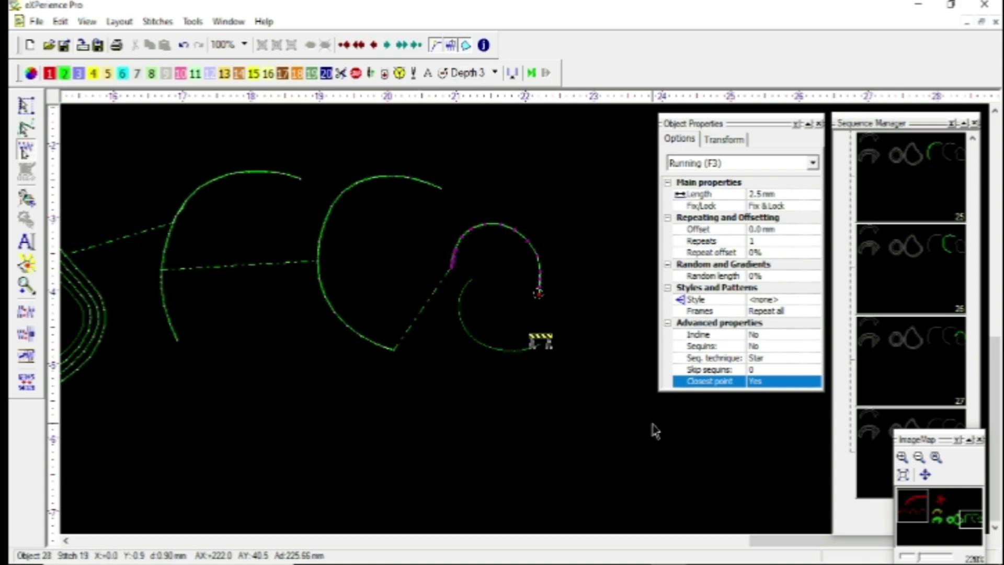
{"action": "key", "text": "Right"}
{"action": "key", "text": "Right"}
{"action": "key", "text": "Right"}
{"action": "key", "text": "Right"}
{"action": "key", "text": "Right"}
{"action": "key", "text": "Right"}
{"action": "key", "text": "Right"}
{"action": "key", "text": "Right"}
{"action": "key", "text": "Right"}
{"action": "key", "text": "Right"}
{"action": "key", "text": "Right"}
{"action": "key", "text": "Right"}
{"action": "key", "text": "Right"}
{"action": "key", "text": "Right"}
{"action": "key", "text": "Right"}
{"action": "key", "text": "Right"}
{"action": "key", "text": "Right"}
{"action": "key", "text": "Right"}
{"action": "key", "text": "Right"}
{"action": "key", "text": "Right"}
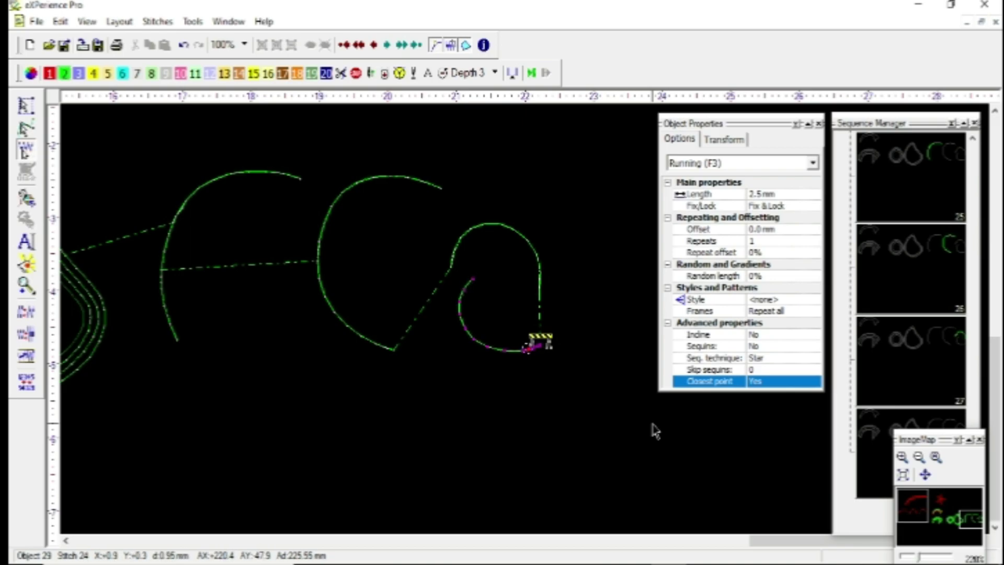
{"action": "scroll", "coordinate": [514, 285], "scroll_direction": "down", "scroll_amount": 3}
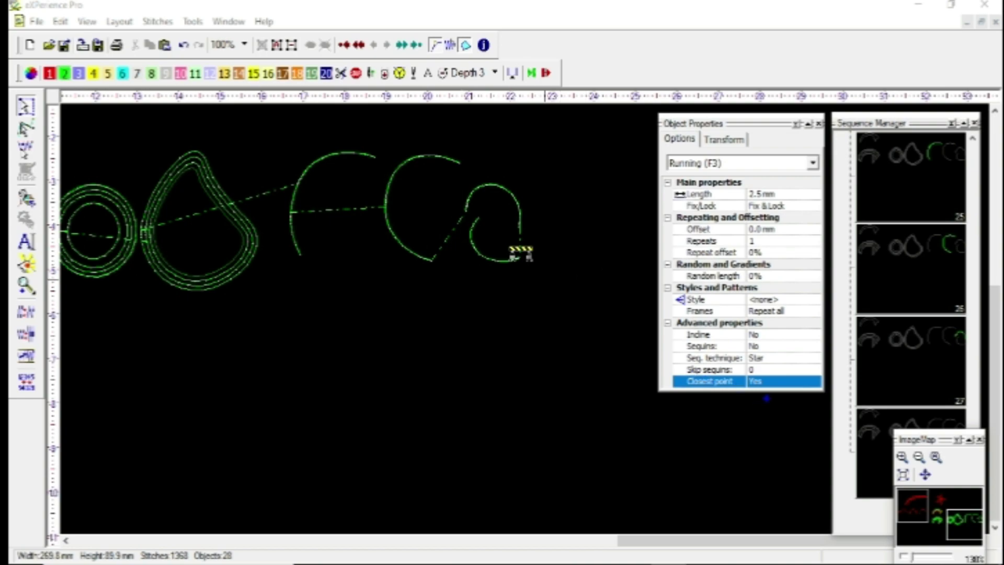
{"action": "mouse_move", "coordinate": [768, 375]}
{"action": "left_mouse_down"}
{"action": "mouse_move", "coordinate": [671, 360]}
{"action": "mouse_move", "coordinate": [748, 407]}
{"action": "left_mouse_up"}
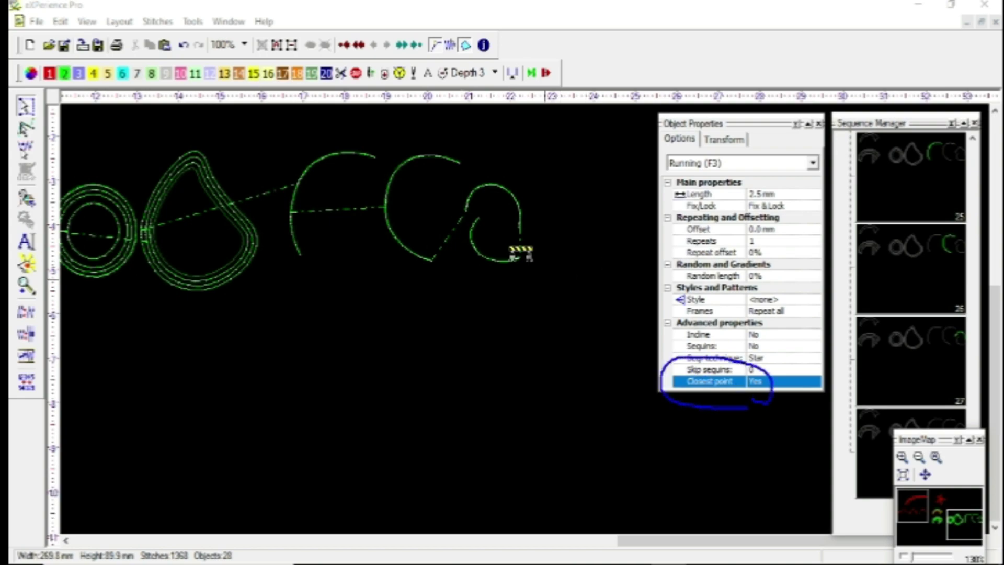
{"action": "key", "text": "Escape"}
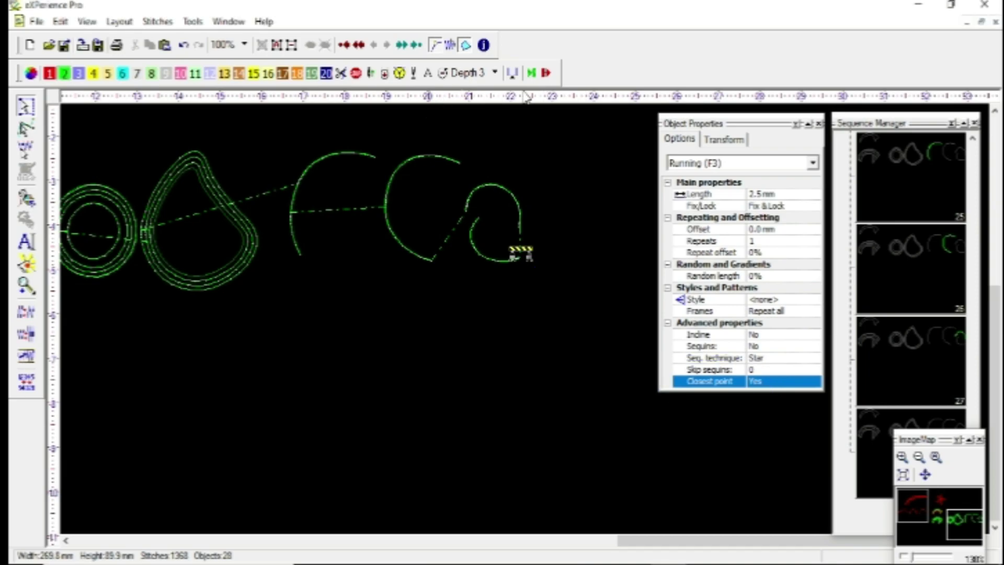
{"action": "mouse_move", "coordinate": [538, 91]}
{"action": "left_mouse_down"}
{"action": "mouse_move", "coordinate": [566, 49]}
{"action": "mouse_move", "coordinate": [513, 52]}
{"action": "mouse_move", "coordinate": [532, 103]}
{"action": "left_mouse_up"}
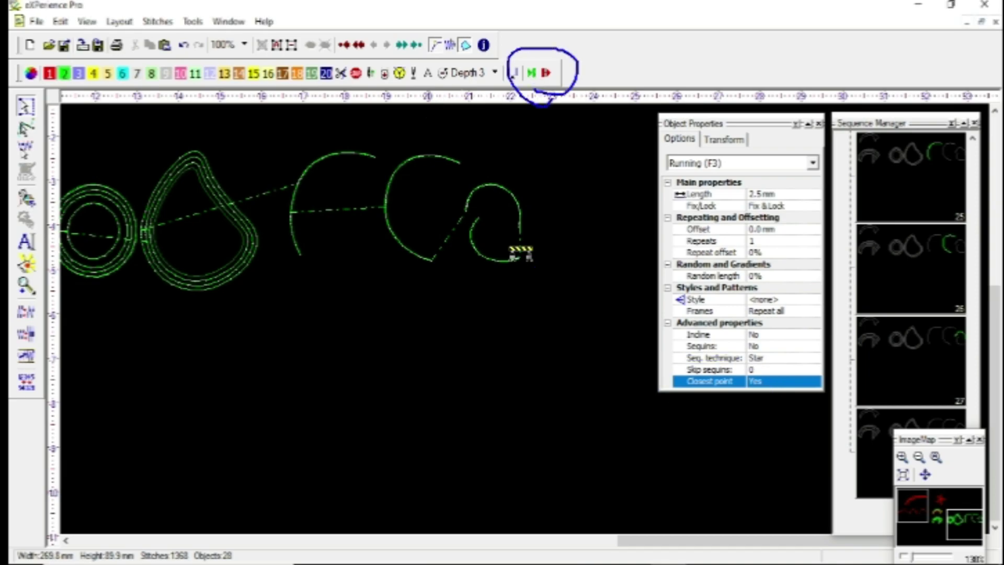
{"action": "left_click_drag", "start_coordinate": [557, 62], "coordinate": [622, 23]}
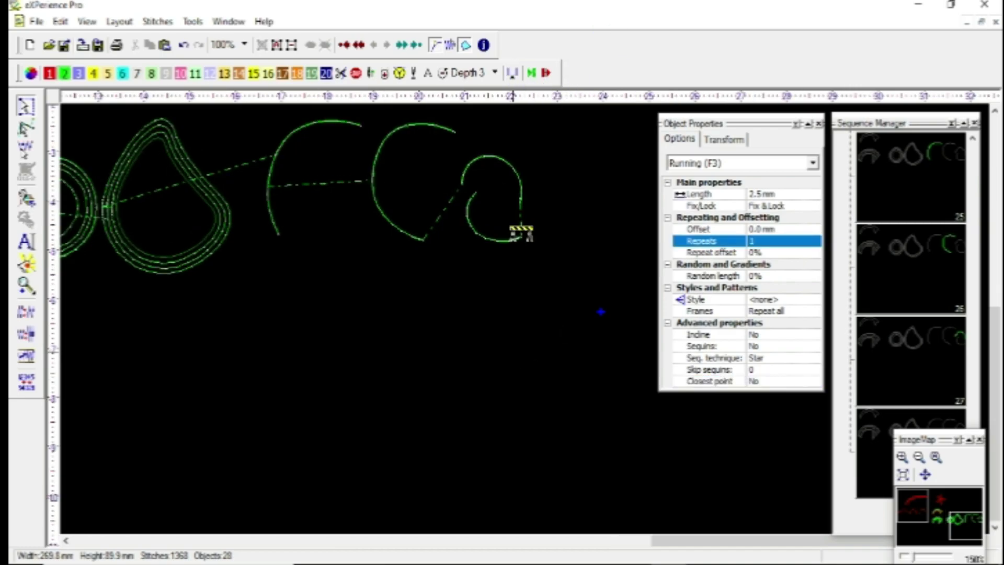
{"action": "mouse_move", "coordinate": [727, 264]}
{"action": "left_mouse_down"}
{"action": "mouse_move", "coordinate": [794, 240]}
{"action": "mouse_move", "coordinate": [678, 209]}
{"action": "mouse_move", "coordinate": [680, 260]}
{"action": "mouse_move", "coordinate": [730, 265]}
{"action": "mouse_move", "coordinate": [779, 245]}
{"action": "mouse_move", "coordinate": [864, 268]}
{"action": "left_mouse_up"}
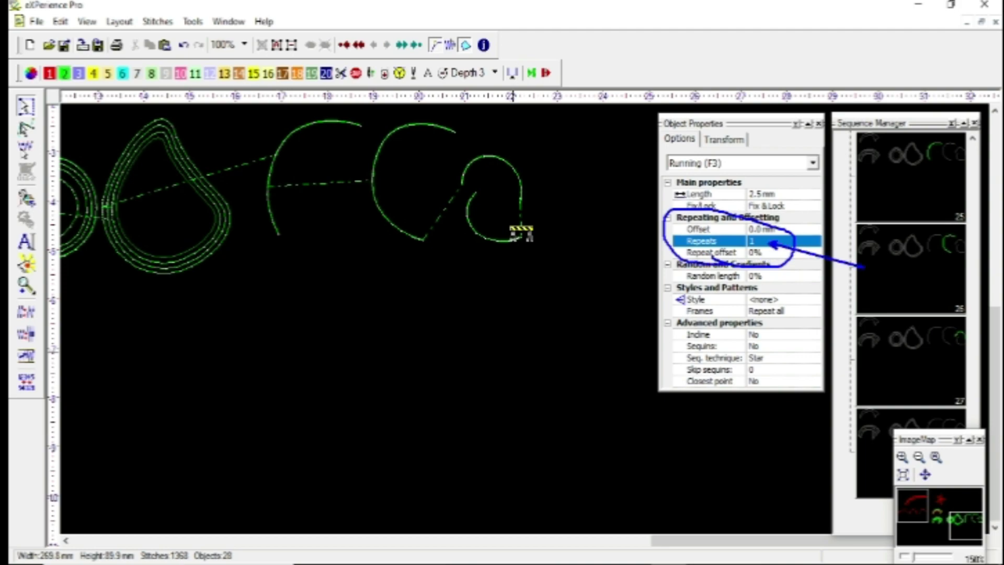
{"action": "key", "text": "Escape"}
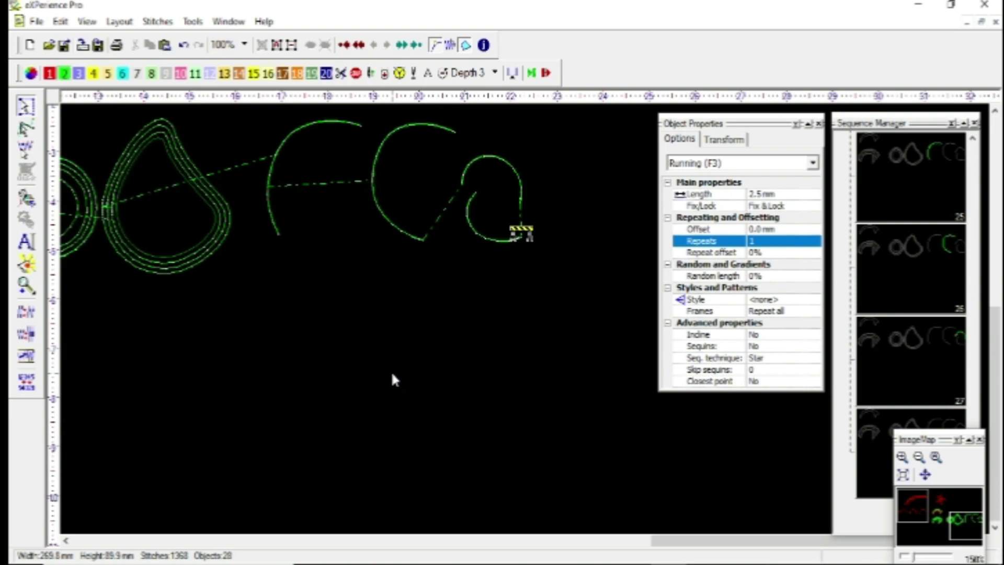
Step: Insert an Ellipse/Circle shape as a running stitch circle below the open curves, about 25.0 mm high
{"action": "key", "text": "F2"}
{"action": "key", "text": "F3"}
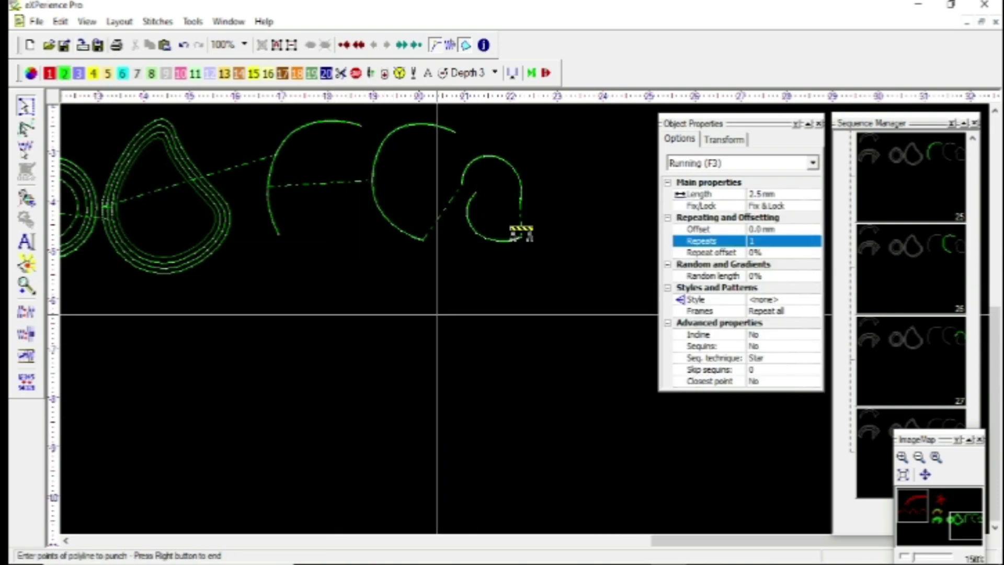
{"action": "key", "text": "Insert"}
{"action": "left_click", "coordinate": [195, 184]}
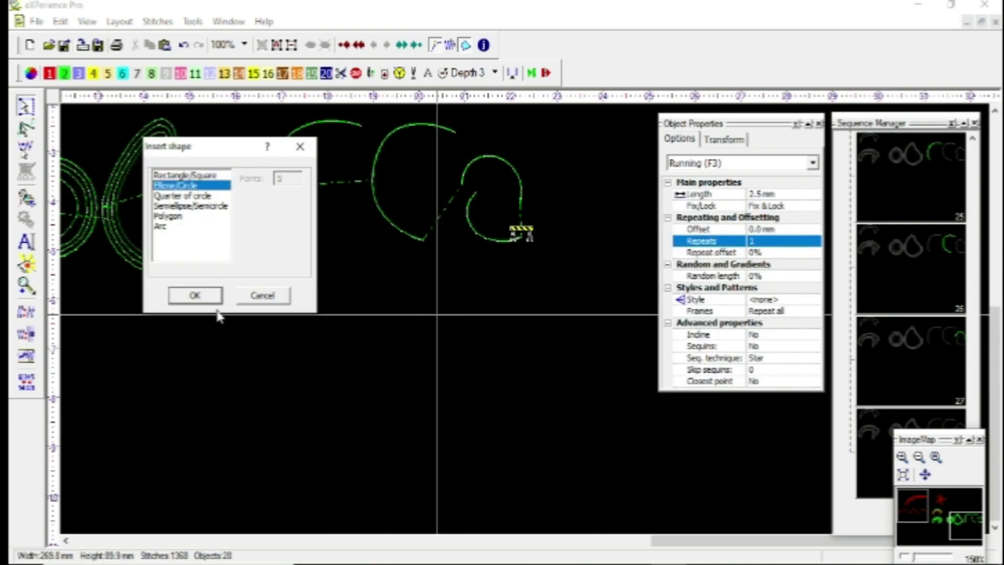
{"action": "left_click", "coordinate": [202, 298]}
{"action": "mouse_move", "coordinate": [283, 305]}
{"action": "left_mouse_down"}
{"action": "mouse_move", "coordinate": [409, 418]}
{"action": "mouse_move", "coordinate": [407, 429]}
{"action": "left_mouse_up"}
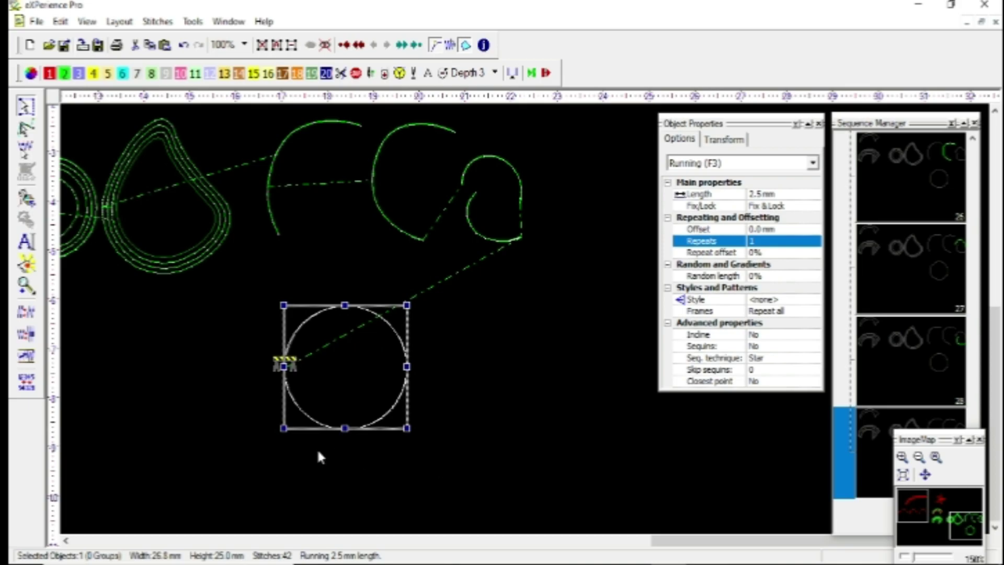
Step: Step through the new circle's stitches around the full outline and examine the overlap at its start and end point
{"action": "scroll", "coordinate": [344, 443], "scroll_direction": "up", "scroll_amount": 2}
{"action": "left_click", "coordinate": [450, 45]}
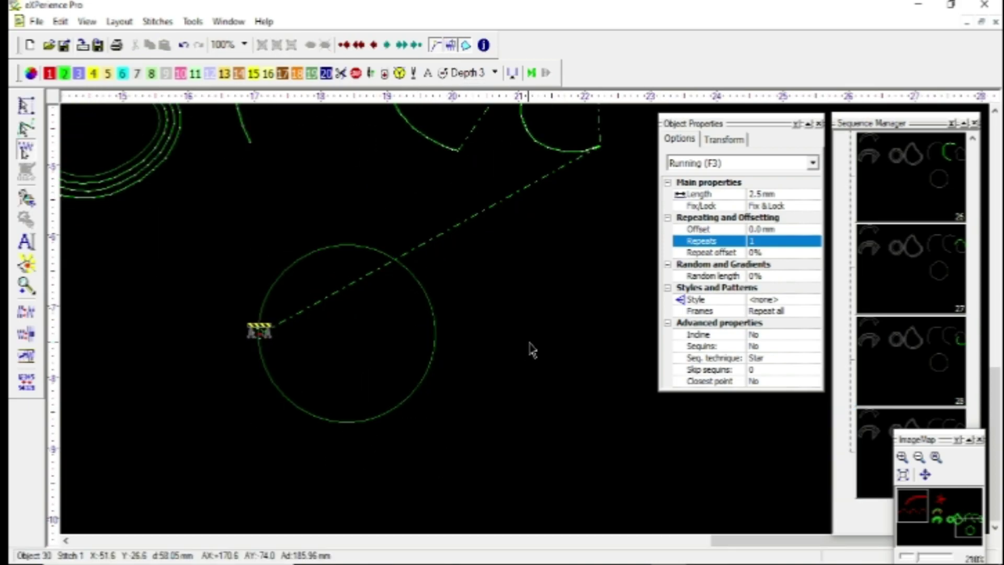
{"action": "key", "text": "Right"}
{"action": "key", "text": "Right"}
{"action": "key", "text": "Right"}
{"action": "key", "text": "Right"}
{"action": "key", "text": "Right"}
{"action": "key", "text": "Right"}
{"action": "key", "text": "Right"}
{"action": "key", "text": "Right"}
{"action": "key", "text": "Right"}
{"action": "key", "text": "Right"}
{"action": "key", "text": "Right"}
{"action": "key", "text": "Right"}
{"action": "key", "text": "Right"}
{"action": "key", "text": "Right"}
{"action": "key", "text": "Right"}
{"action": "key", "text": "Right"}
{"action": "key", "text": "Right"}
{"action": "key", "text": "Right"}
{"action": "key", "text": "Right"}
{"action": "key", "text": "Right"}
{"action": "key", "text": "Right"}
{"action": "key", "text": "Right"}
{"action": "key", "text": "Right"}
{"action": "key", "text": "Right"}
{"action": "key", "text": "Right"}
{"action": "key", "text": "Right"}
{"action": "key", "text": "Right"}
{"action": "key", "text": "Right"}
{"action": "key", "text": "Right"}
{"action": "key", "text": "Right"}
{"action": "key", "text": "Right"}
{"action": "key", "text": "Right"}
{"action": "key", "text": "Right"}
{"action": "key", "text": "Right"}
{"action": "key", "text": "Right"}
{"action": "key", "text": "Right"}
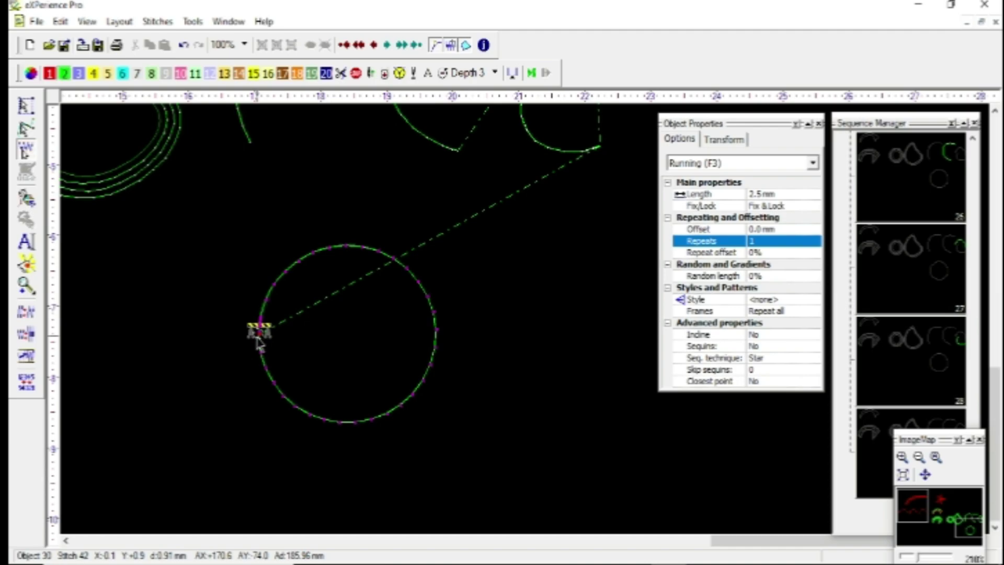
{"action": "scroll", "coordinate": [259, 340], "scroll_direction": "up", "scroll_amount": 1}
{"action": "scroll", "coordinate": [260, 339], "scroll_direction": "up", "scroll_amount": 1}
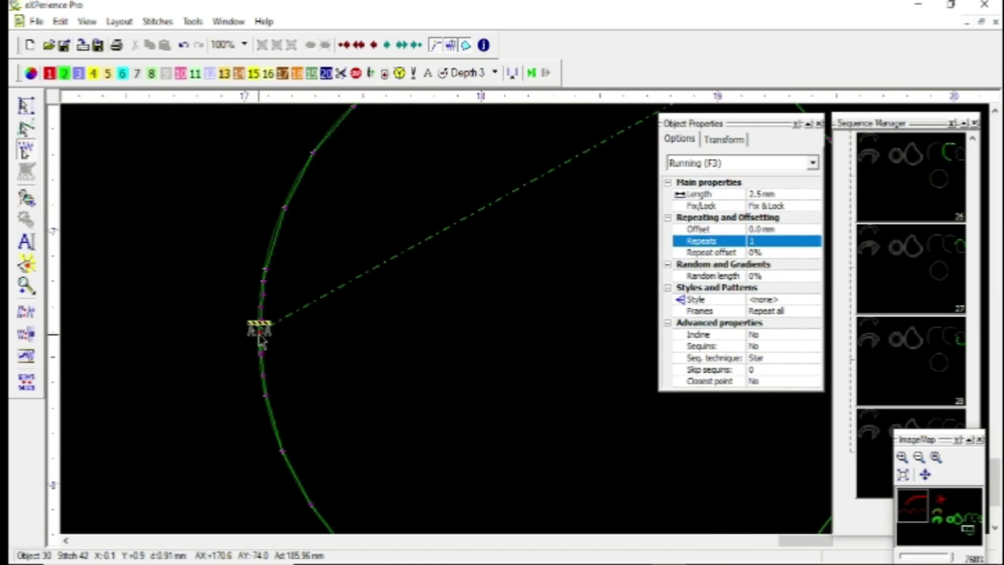
{"action": "scroll", "coordinate": [259, 337], "scroll_direction": "down", "scroll_amount": 5}
{"action": "key", "text": "Escape"}
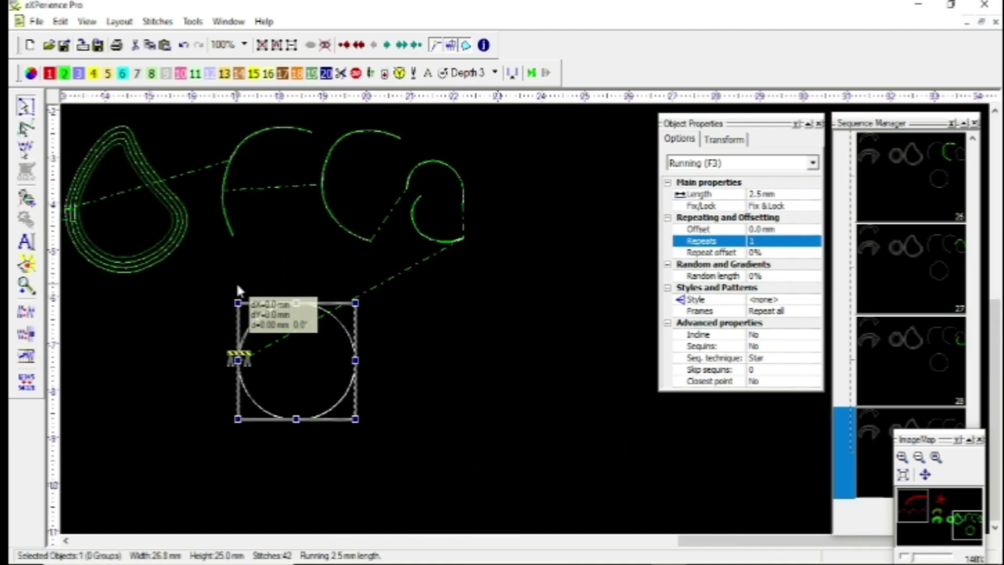
Step: Set the circle's Repeats to 2
{"action": "left_click", "coordinate": [237, 290]}
{"action": "scroll", "coordinate": [242, 337], "scroll_direction": "up", "scroll_amount": 2}
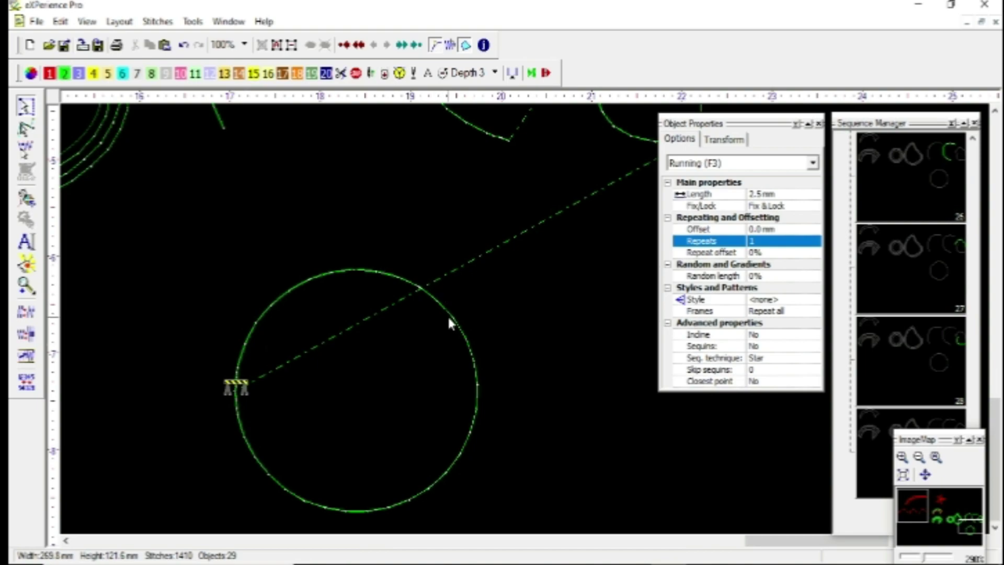
{"action": "left_click", "coordinate": [449, 319]}
{"action": "left_click", "coordinate": [775, 242]}
{"action": "type", "text": "2"}
{"action": "key", "text": "Return"}
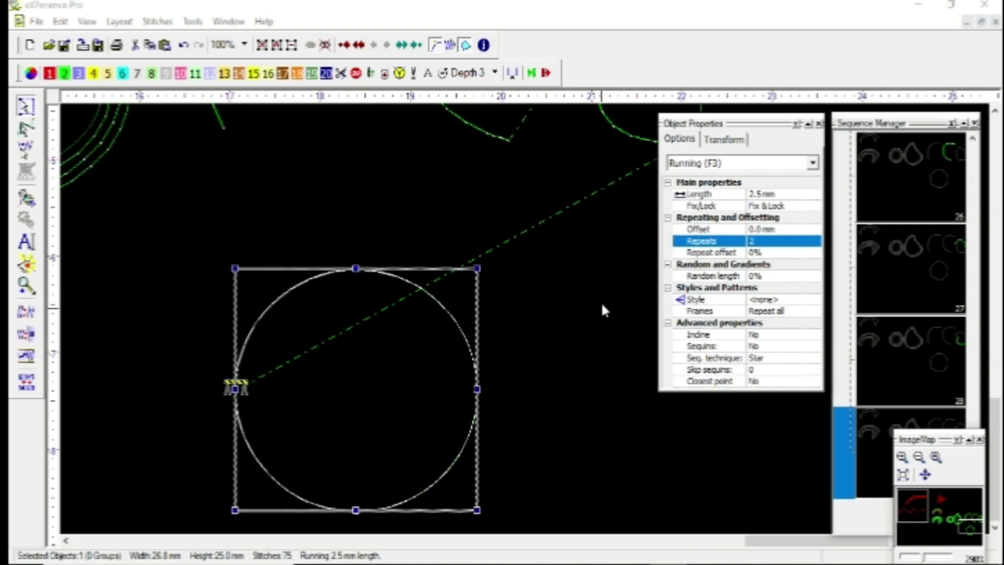
Step: Review the circle's stitch sequence with two repeats, from its entry point to its last stitch
{"action": "left_click", "coordinate": [450, 47]}
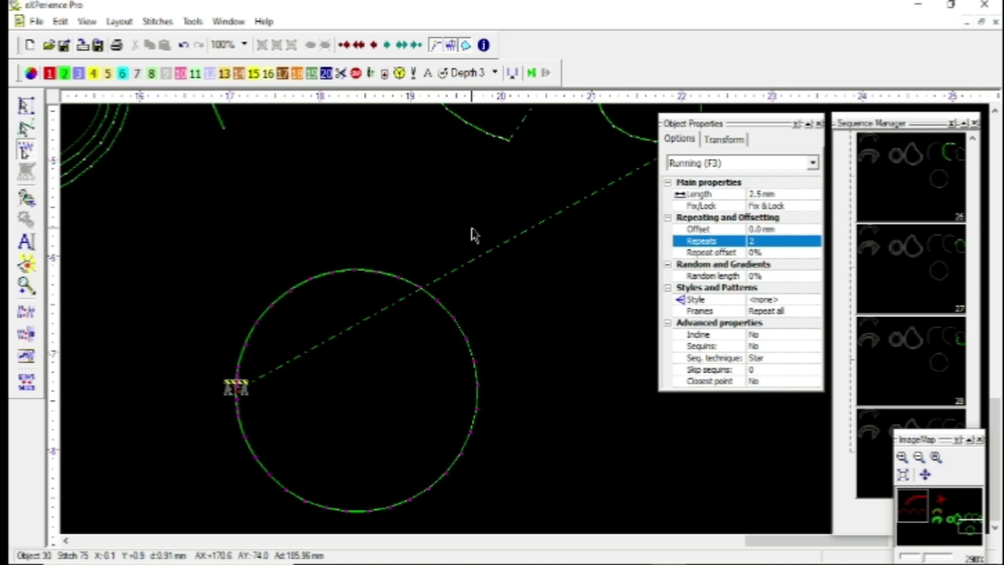
{"action": "key", "text": "Escape"}
{"action": "scroll", "coordinate": [444, 180], "scroll_direction": "down", "scroll_amount": 5}
{"action": "scroll", "coordinate": [443, 291], "scroll_direction": "up", "scroll_amount": 4}
Step: Set the circle's Repeats to 4 and check the repeated sewing path around its outline
{"action": "left_click", "coordinate": [442, 254]}
{"action": "left_click", "coordinate": [766, 241]}
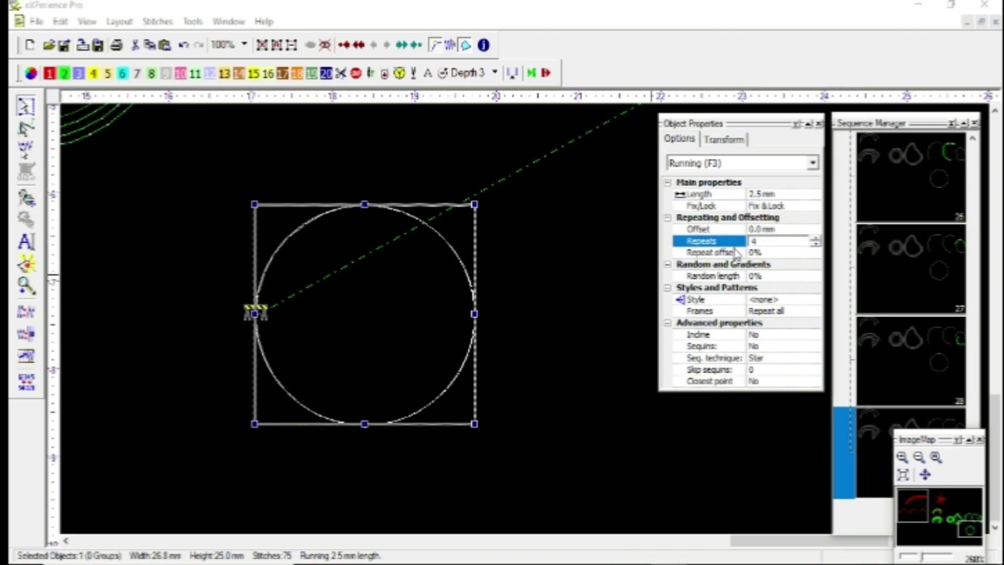
{"action": "key", "text": "Return"}
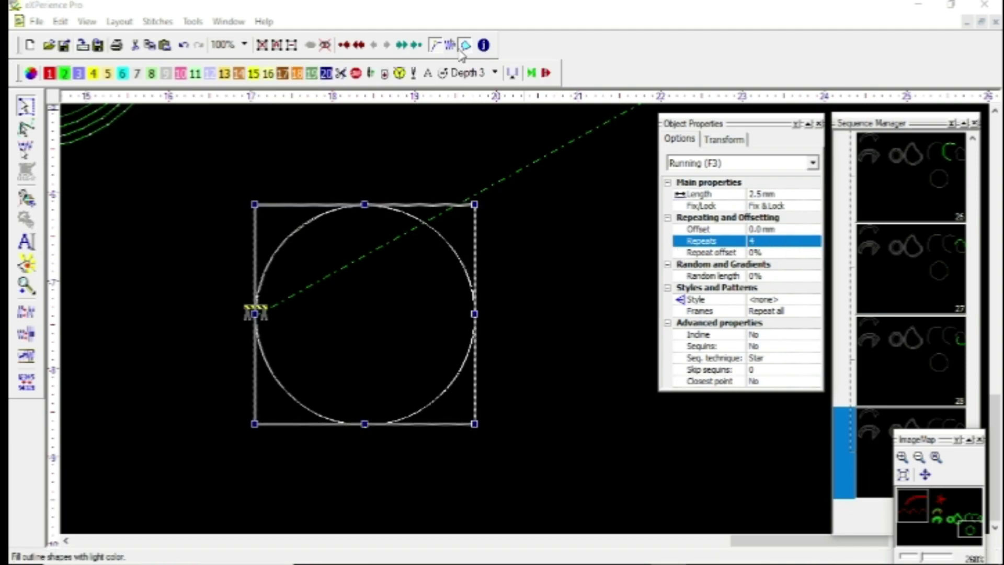
{"action": "left_click", "coordinate": [506, 305]}
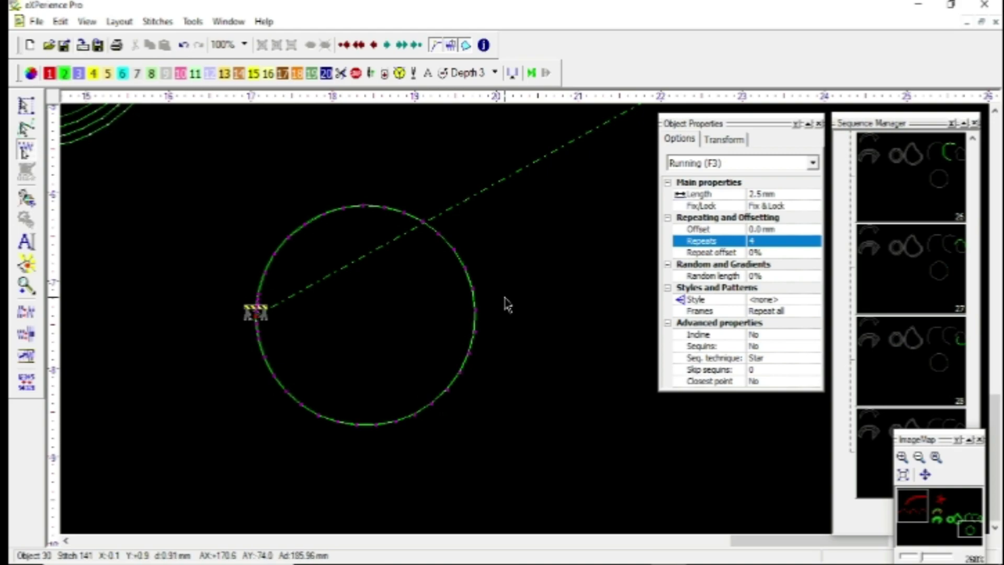
{"action": "left_click", "coordinate": [462, 262]}
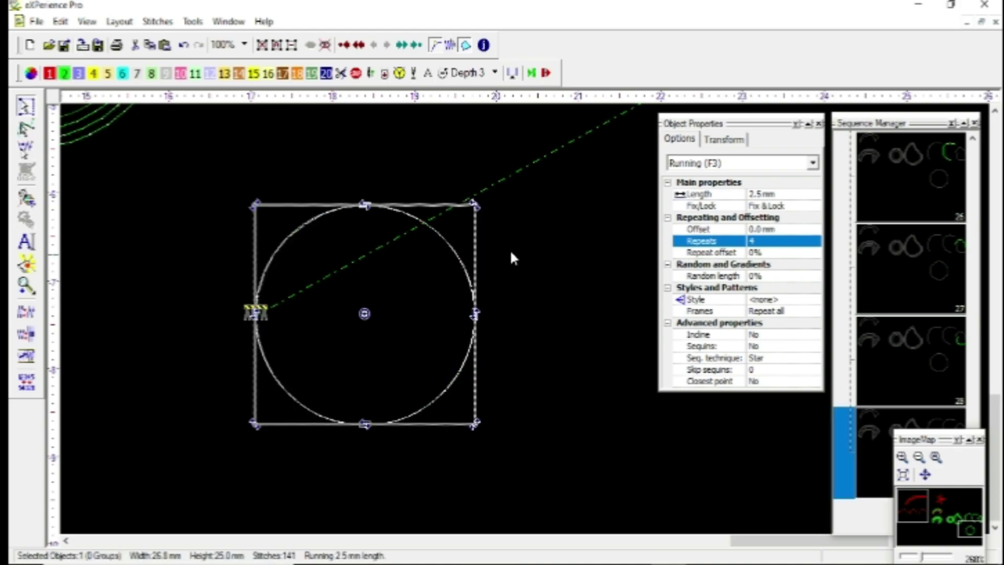
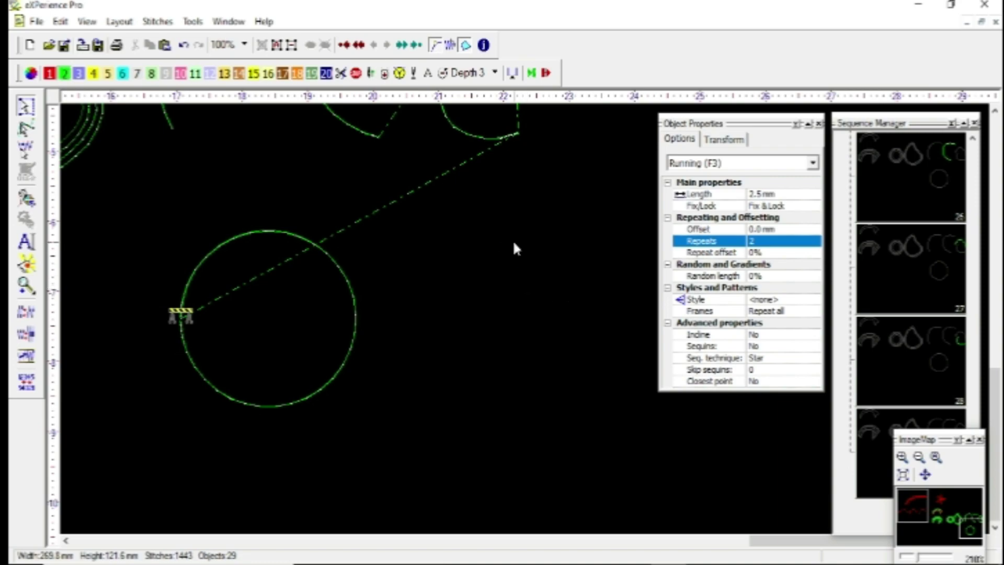
Step: Draw an open four-point running stitch curve beside the circle, about 11.3 mm wide and 19.4 mm high
{"action": "key", "text": "F3"}
{"action": "left_click", "coordinate": [512, 253]}
{"action": "left_click", "coordinate": [465, 266]}
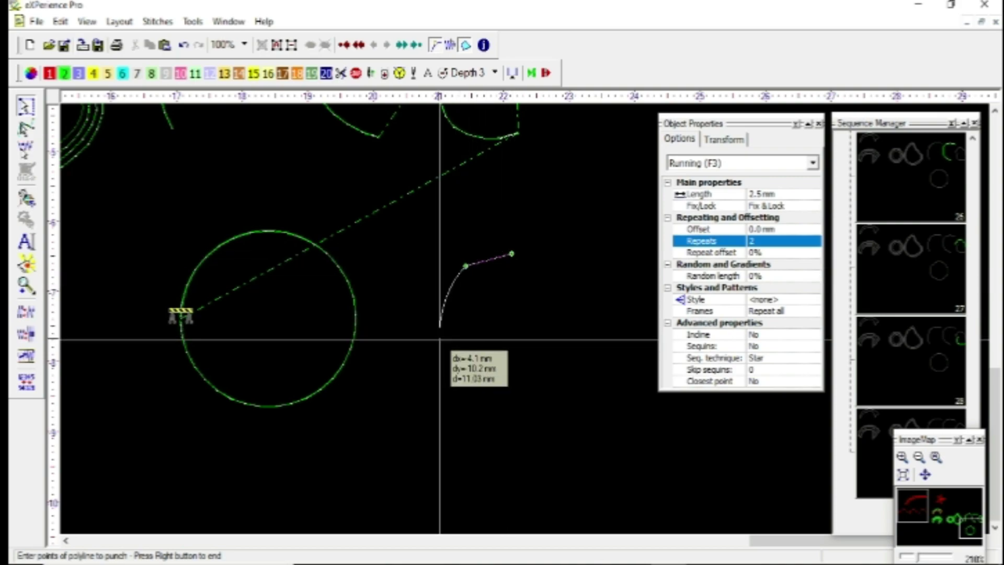
{"action": "left_click", "coordinate": [439, 342]}
{"action": "left_click", "coordinate": [504, 389]}
{"action": "right_click", "coordinate": [504, 389]}
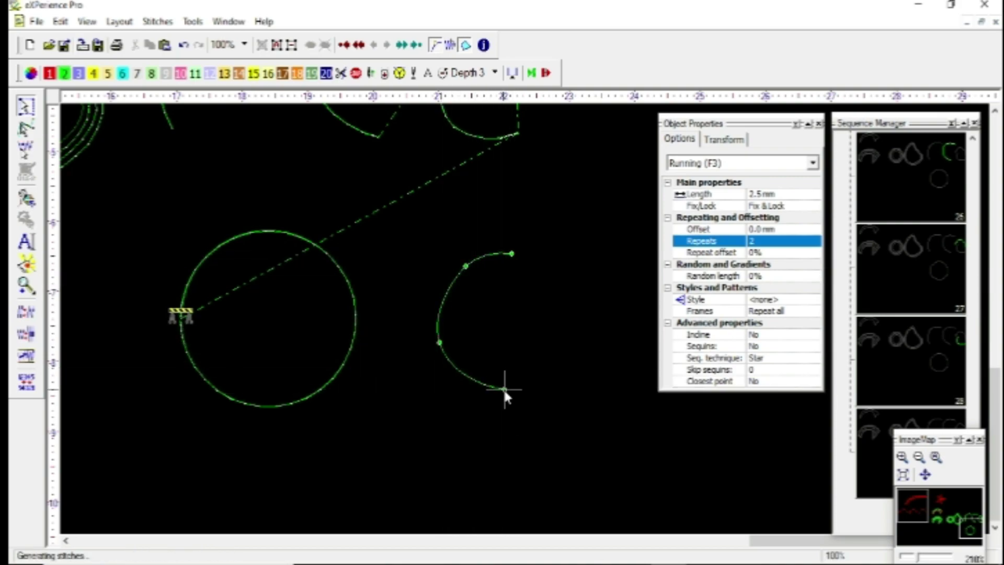
{"action": "right_click", "coordinate": [503, 388]}
{"action": "left_click", "coordinate": [481, 333]}
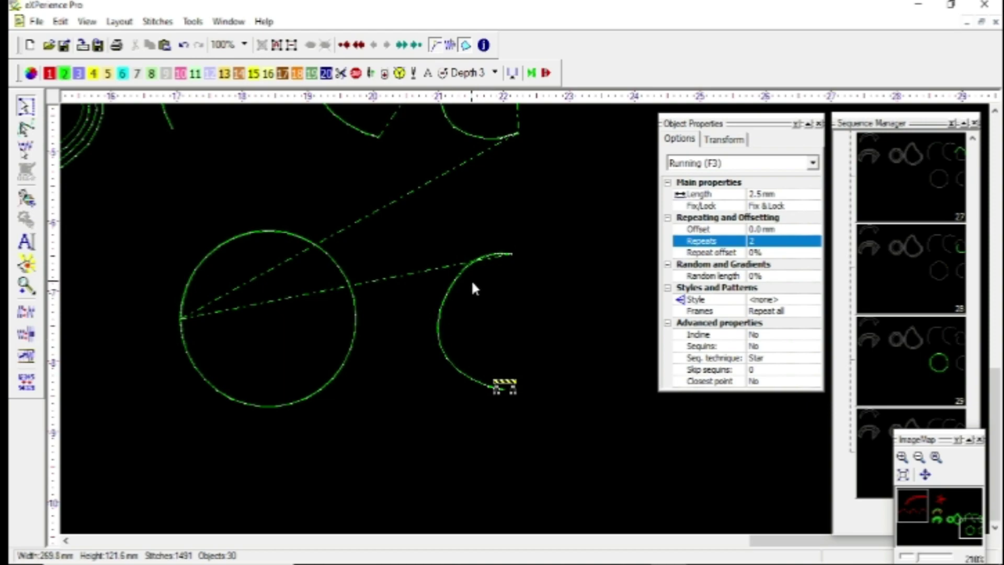
Step: Set Repeats to 1 for the open curve beside the circle and select that curve again
{"action": "left_click", "coordinate": [452, 276]}
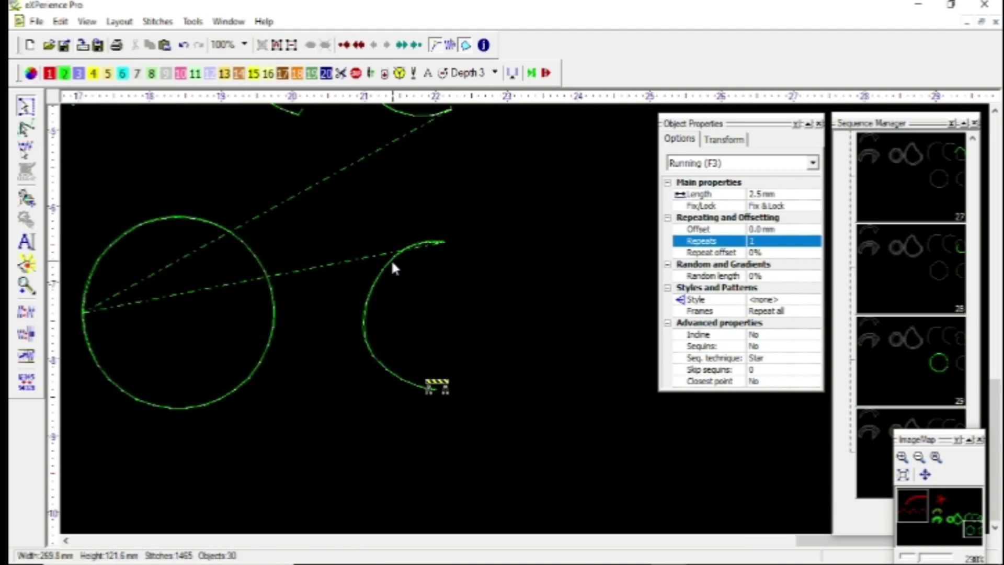
{"action": "left_click", "coordinate": [392, 258]}
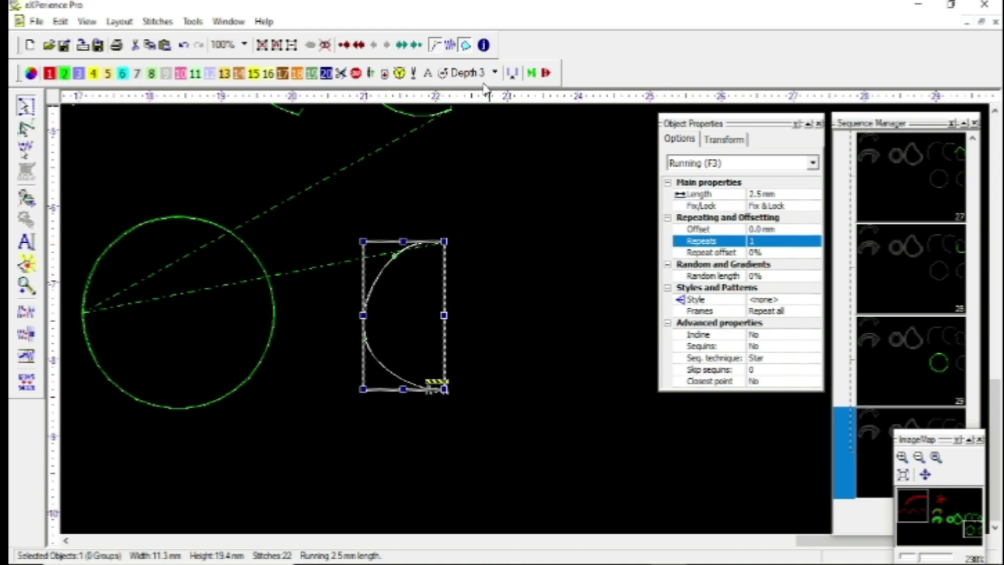
Step: Step through the open curve's stitches with a single repeat, from its entry point to its last stitch
{"action": "left_click", "coordinate": [450, 45]}
{"action": "key", "text": "Right"}
{"action": "key", "text": "Right"}
{"action": "key", "text": "Right"}
{"action": "key", "text": "Right"}
{"action": "key", "text": "Right"}
{"action": "key", "text": "Right"}
{"action": "key", "text": "Right"}
{"action": "key", "text": "Right"}
{"action": "key", "text": "Right"}
{"action": "key", "text": "Right"}
{"action": "key", "text": "Right"}
{"action": "key", "text": "Right"}
{"action": "key", "text": "Right"}
{"action": "key", "text": "Right"}
{"action": "key", "text": "Right"}
{"action": "key", "text": "Right"}
{"action": "key", "text": "Right"}
{"action": "key", "text": "Right"}
{"action": "key", "text": "Right"}
{"action": "key", "text": "Right"}
{"action": "key", "text": "Right"}
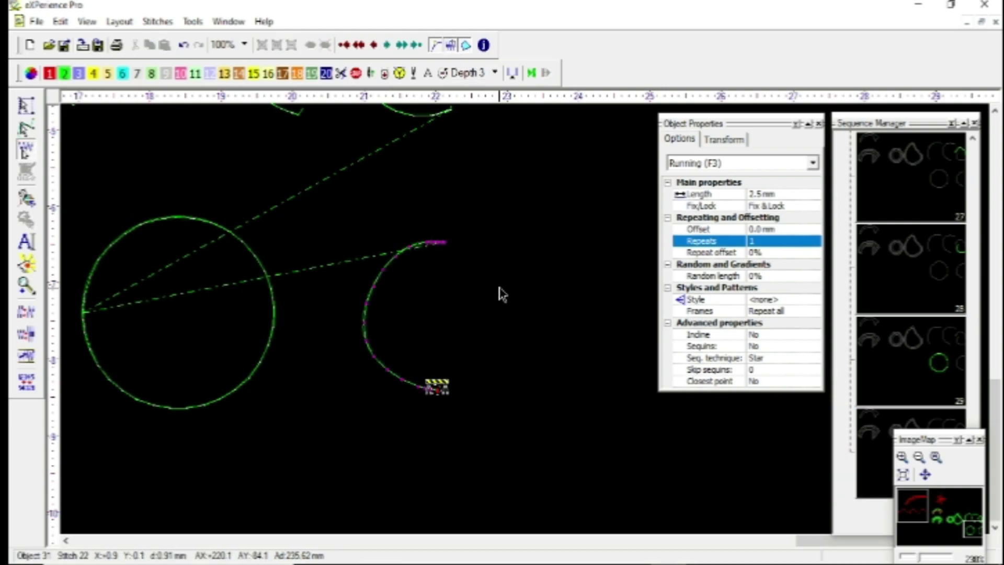
{"action": "key", "text": "Escape"}
{"action": "left_click", "coordinate": [499, 287]}
Step: Select the open curve beside the circle and set its Repeats to 2
{"action": "left_click", "coordinate": [384, 264]}
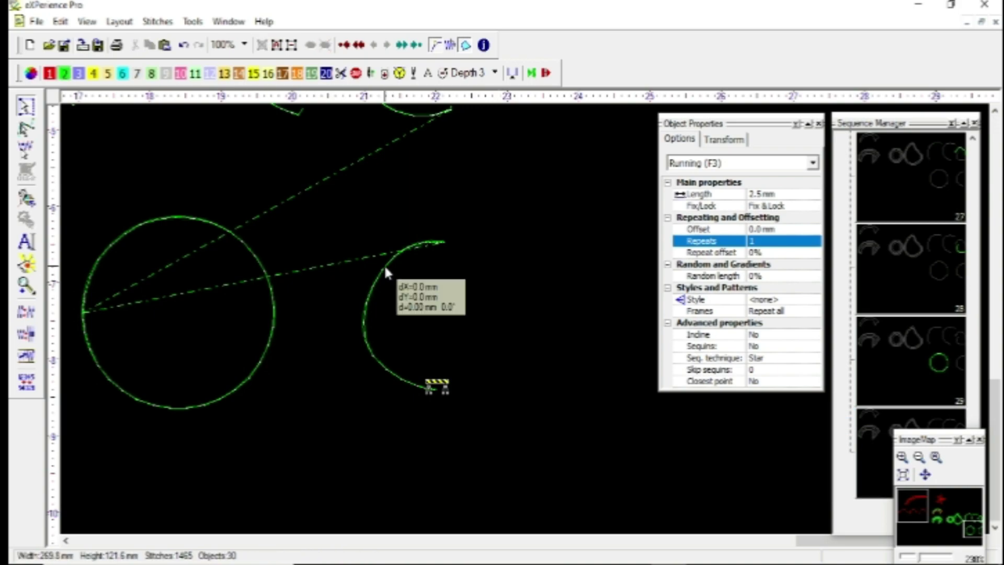
{"action": "left_click", "coordinate": [789, 242]}
{"action": "left_click", "coordinate": [814, 238]}
{"action": "key", "text": "Return"}
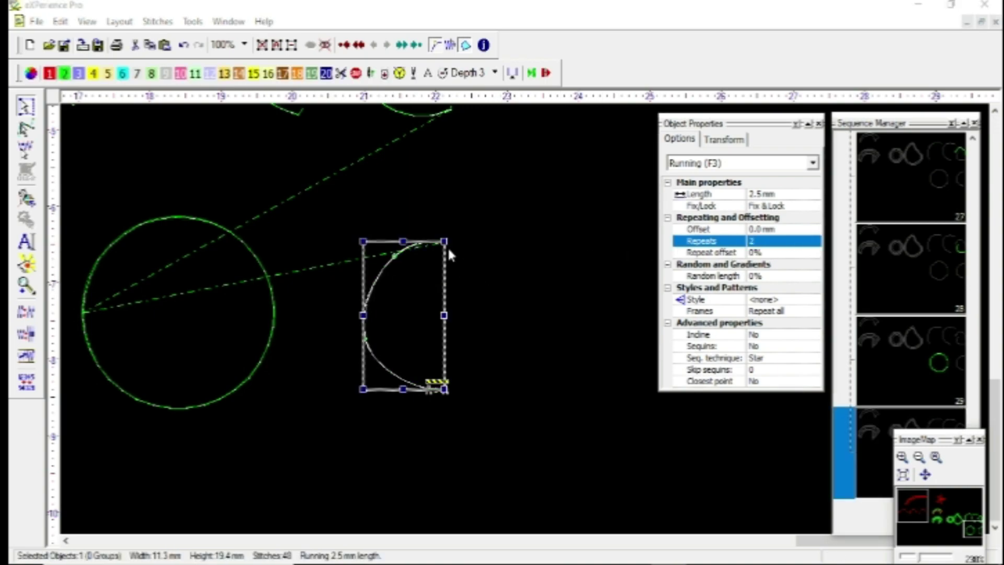
Step: Step through the open curve's stitches with two repeats to examine how the path travels between its ends
{"action": "mouse_move", "coordinate": [438, 267]}
{"action": "left_mouse_down"}
{"action": "mouse_move", "coordinate": [450, 202]}
{"action": "mouse_move", "coordinate": [443, 265]}
{"action": "left_mouse_up"}
{"action": "left_click_drag", "start_coordinate": [454, 384], "coordinate": [538, 336]}
{"action": "key", "text": "Escape"}
{"action": "left_click", "coordinate": [472, 193]}
{"action": "key", "text": "s"}
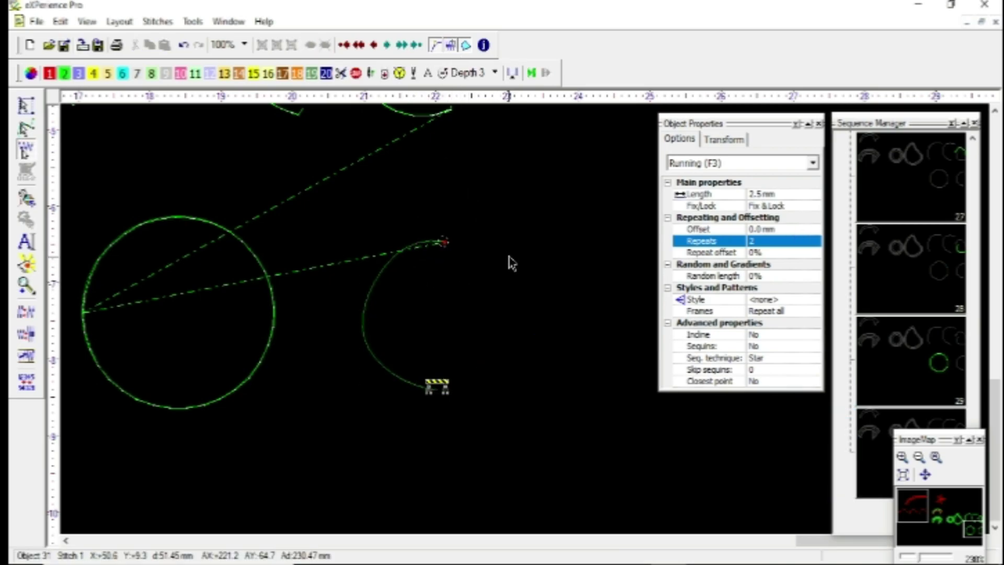
{"action": "key", "text": "Right"}
{"action": "key", "text": "Right"}
{"action": "key", "text": "Right"}
{"action": "key", "text": "Right"}
{"action": "key", "text": "Right"}
{"action": "key", "text": "Right"}
{"action": "key", "text": "Right"}
{"action": "key", "text": "Right"}
{"action": "key", "text": "Right"}
{"action": "key", "text": "Right"}
{"action": "key", "text": "Right"}
{"action": "key", "text": "Right"}
{"action": "key", "text": "Right"}
{"action": "key", "text": "Right"}
{"action": "key", "text": "Right"}
{"action": "key", "text": "Right"}
{"action": "key", "text": "Right"}
{"action": "key", "text": "Right"}
{"action": "key", "text": "Right"}
{"action": "key", "text": "Right"}
{"action": "key", "text": "Right"}
{"action": "key", "text": "Right"}
{"action": "key", "text": "Right"}
{"action": "key", "text": "Right"}
{"action": "key", "text": "Right"}
{"action": "key", "text": "Right"}
{"action": "key", "text": "Right"}
{"action": "key", "text": "Right"}
{"action": "key", "text": "Right"}
{"action": "key", "text": "Right"}
{"action": "key", "text": "Right"}
{"action": "key", "text": "Right"}
{"action": "key", "text": "Right"}
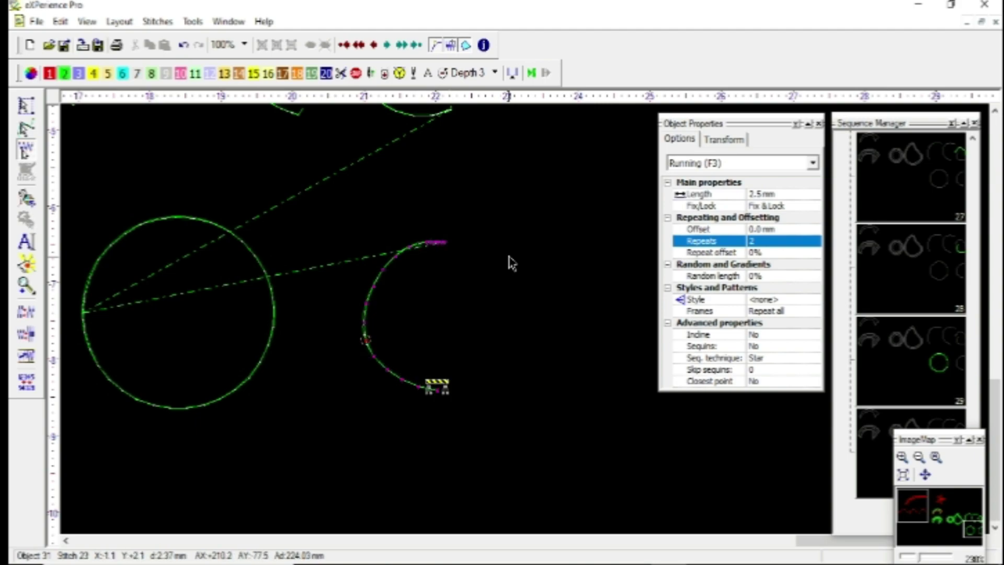
{"action": "key", "text": "Right"}
{"action": "key", "text": "Right"}
{"action": "key", "text": "Right"}
{"action": "key", "text": "Right"}
{"action": "key", "text": "Right"}
{"action": "key", "text": "Right"}
{"action": "key", "text": "Right"}
{"action": "key", "text": "Right"}
{"action": "key", "text": "Right"}
{"action": "key", "text": "Right"}
{"action": "key", "text": "Right"}
{"action": "key", "text": "Right"}
{"action": "key", "text": "Right"}
{"action": "key", "text": "Right"}
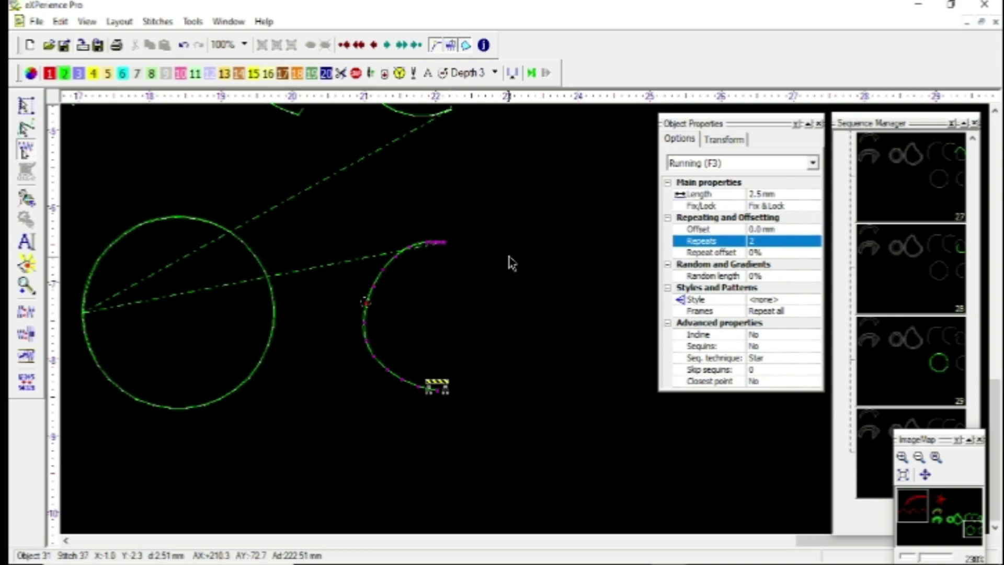
{"action": "key", "text": "Escape"}
{"action": "left_click", "coordinate": [509, 256]}
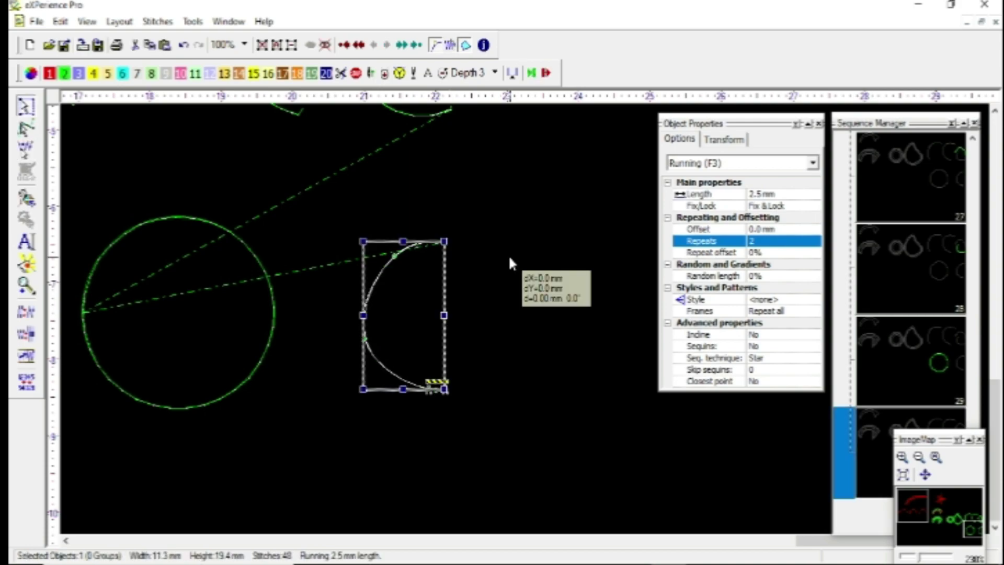
Step: Place both the entry point and the exit point of the open curve at its upper end
{"action": "left_click", "coordinate": [396, 250]}
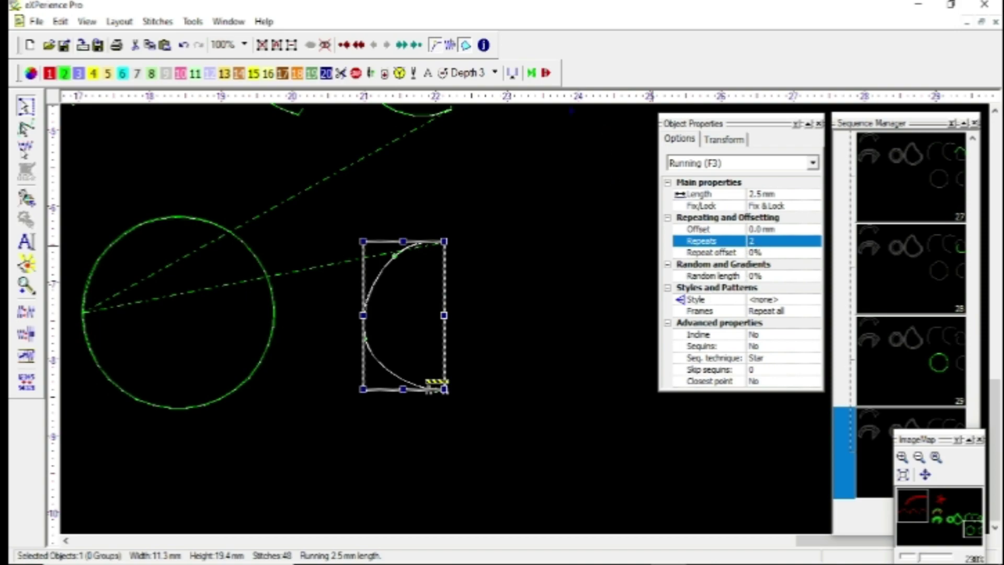
{"action": "left_click_drag", "start_coordinate": [566, 83], "coordinate": [520, 39]}
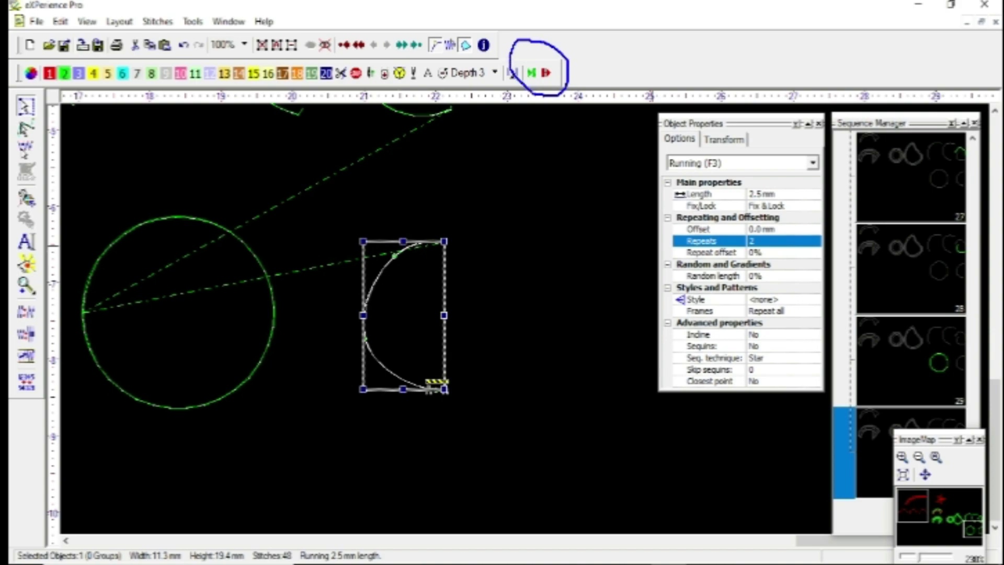
{"action": "key", "text": "Escape"}
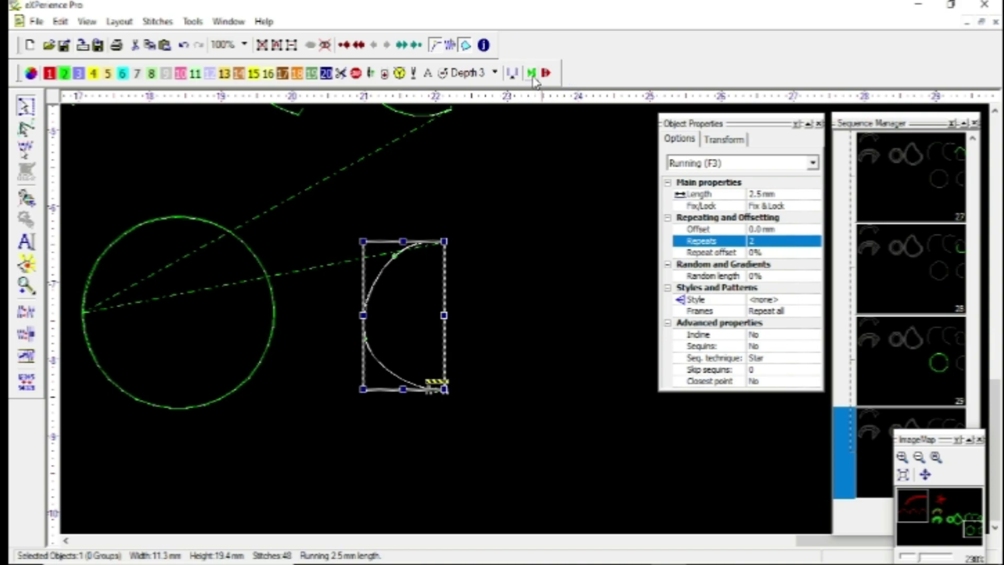
{"action": "left_click", "coordinate": [532, 73]}
{"action": "left_click", "coordinate": [443, 241]}
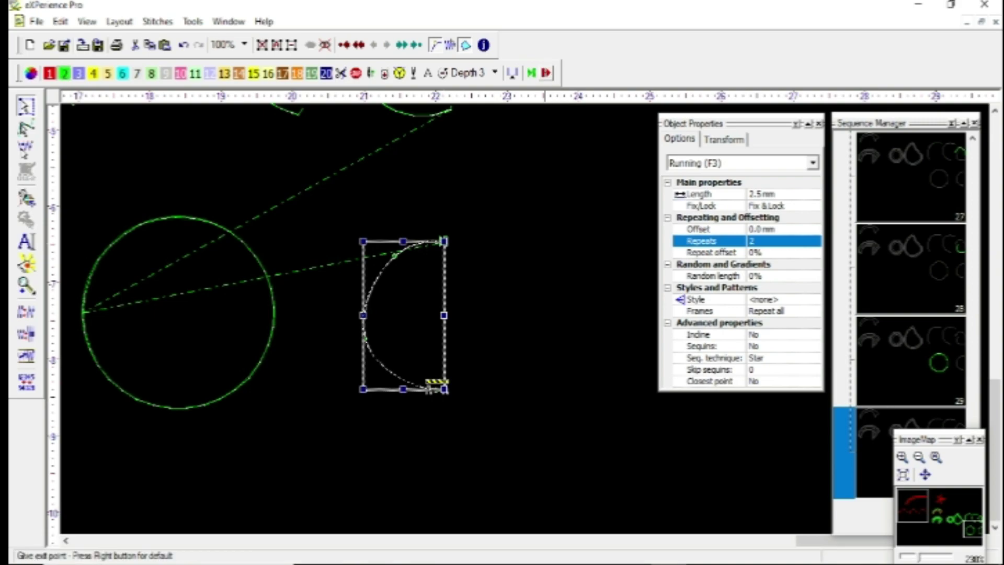
{"action": "left_click", "coordinate": [443, 242]}
Step: Step through the two-repeat curve's stitches with its entry and exit points together at the upper end
{"action": "left_click", "coordinate": [453, 46]}
{"action": "key", "text": "Right"}
{"action": "key", "text": "Right"}
{"action": "key", "text": "Right"}
{"action": "key", "text": "Right"}
{"action": "key", "text": "Right"}
{"action": "key", "text": "Right"}
{"action": "key", "text": "Right"}
{"action": "key", "text": "Right"}
{"action": "key", "text": "Right"}
{"action": "key", "text": "Right"}
{"action": "key", "text": "Right"}
{"action": "key", "text": "Right"}
{"action": "key", "text": "Right"}
{"action": "key", "text": "Right"}
{"action": "key", "text": "Right"}
{"action": "key", "text": "Right"}
{"action": "key", "text": "Right"}
{"action": "key", "text": "Right"}
{"action": "key", "text": "Right"}
{"action": "key", "text": "Right"}
{"action": "key", "text": "Right"}
{"action": "key", "text": "Right"}
{"action": "key", "text": "Right"}
{"action": "key", "text": "Right"}
{"action": "key", "text": "Right"}
{"action": "key", "text": "Right"}
{"action": "key", "text": "Right"}
{"action": "key", "text": "Right"}
{"action": "key", "text": "Right"}
{"action": "key", "text": "Right"}
{"action": "key", "text": "Right"}
{"action": "key", "text": "Right"}
{"action": "key", "text": "Right"}
{"action": "key", "text": "Right"}
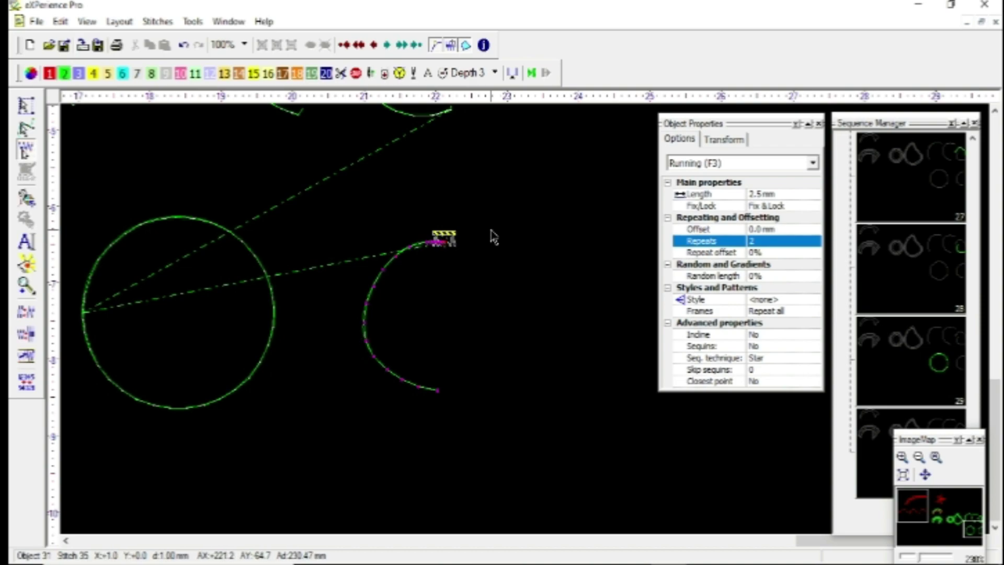
{"action": "key", "text": "Escape"}
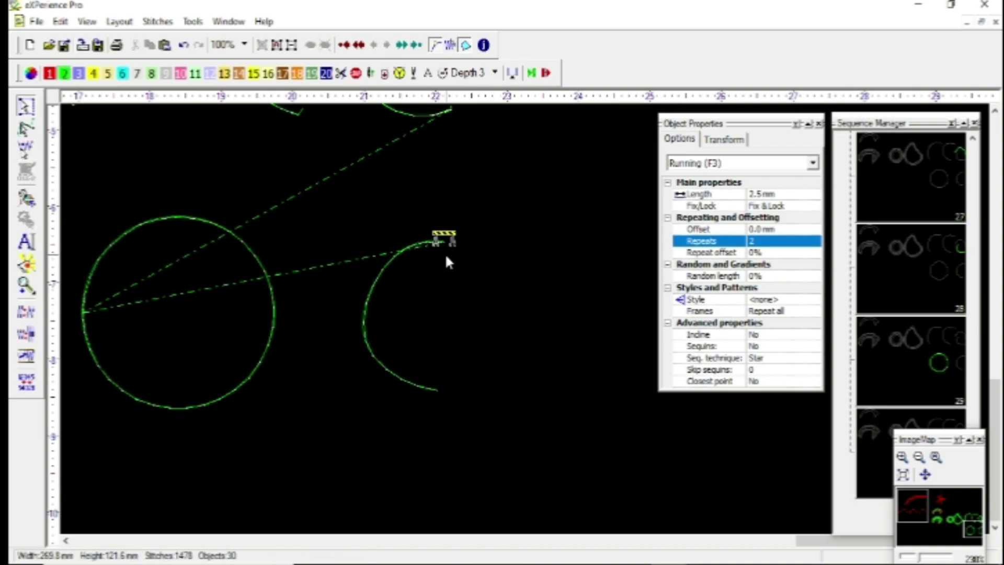
Step: Set the open curve's Repeats to 1 while its entry and exit points share the upper end
{"action": "left_click", "coordinate": [441, 244]}
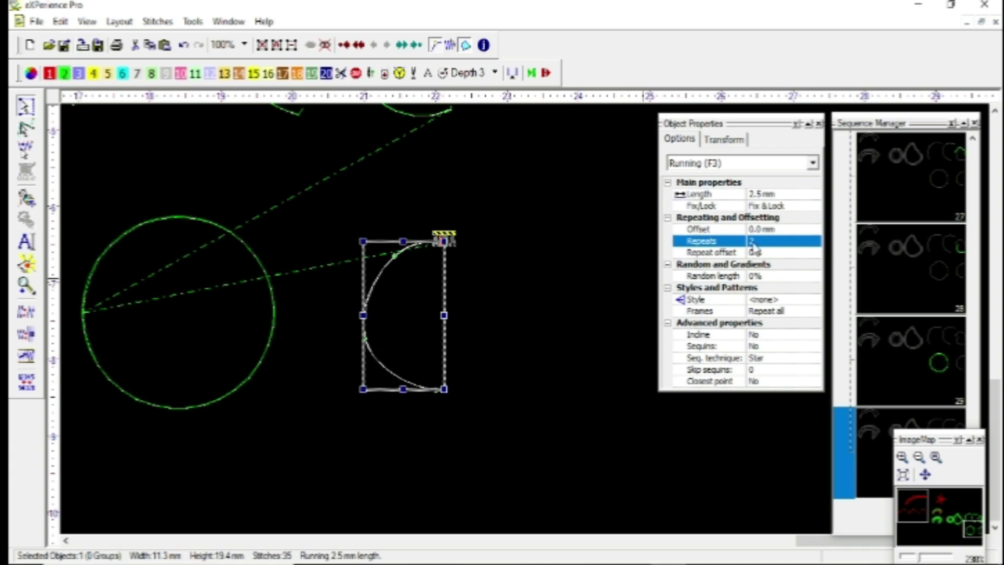
{"action": "left_click", "coordinate": [774, 242]}
{"action": "left_click", "coordinate": [816, 243]}
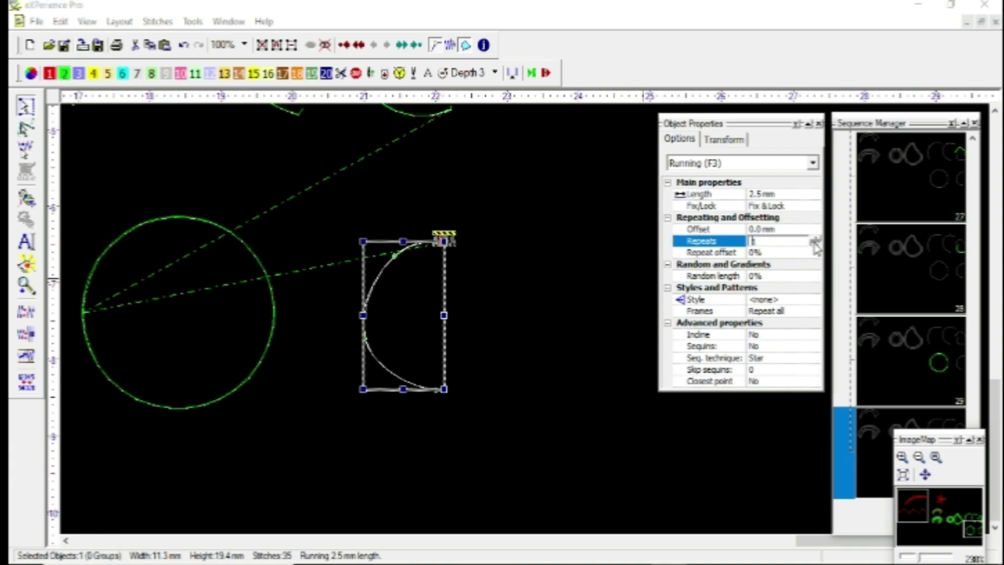
{"action": "left_click", "coordinate": [439, 255]}
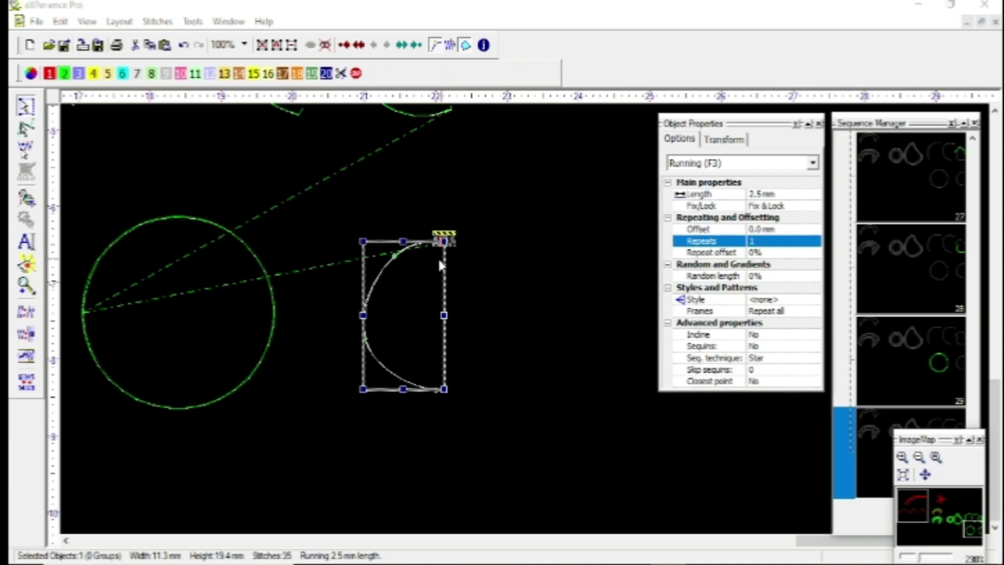
Step: Step through the single-repeat curve's stitches to examine its path out from and back to the upper end
{"action": "left_click", "coordinate": [449, 45]}
{"action": "key", "text": "Right"}
{"action": "key", "text": "Right"}
{"action": "key", "text": "Right"}
{"action": "key", "text": "Right"}
{"action": "key", "text": "Right"}
{"action": "key", "text": "Right"}
{"action": "key", "text": "Right"}
{"action": "key", "text": "Right"}
{"action": "key", "text": "Right"}
{"action": "key", "text": "Right"}
{"action": "key", "text": "Right"}
{"action": "key", "text": "Right"}
{"action": "key", "text": "Right"}
{"action": "key", "text": "Right"}
{"action": "key", "text": "Right"}
{"action": "key", "text": "Right"}
{"action": "key", "text": "Right"}
{"action": "key", "text": "Right"}
{"action": "key", "text": "Right"}
{"action": "key", "text": "Right"}
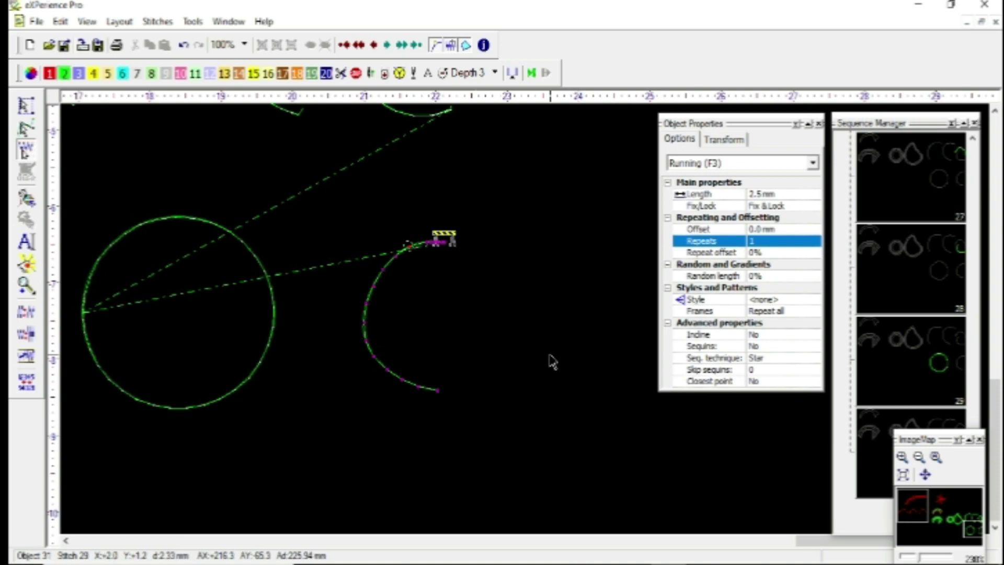
{"action": "key", "text": "Escape"}
{"action": "key", "text": "Escape"}
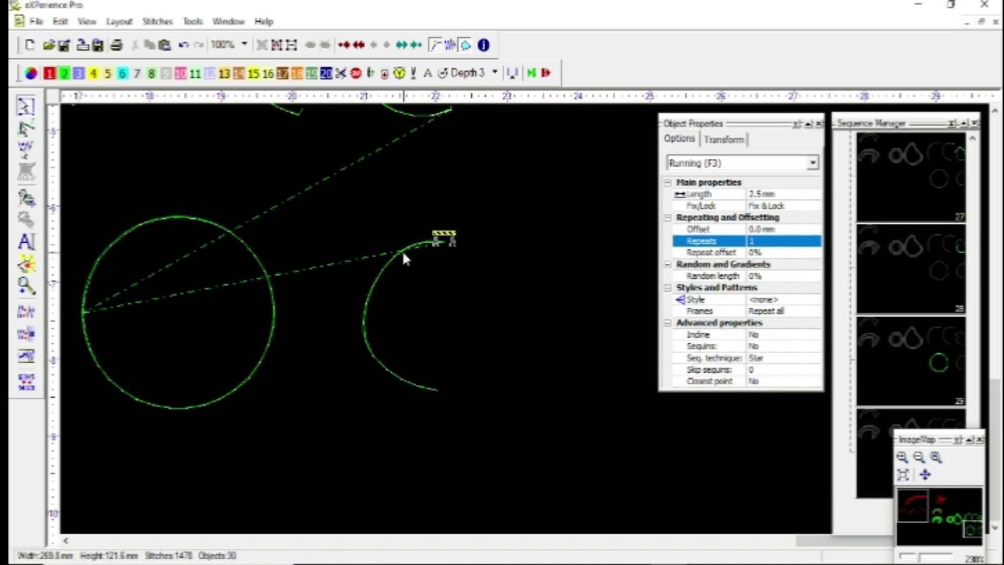
Step: Select the open curve again and set its Repeats to 3
{"action": "left_click", "coordinate": [403, 249]}
{"action": "left_click", "coordinate": [773, 245]}
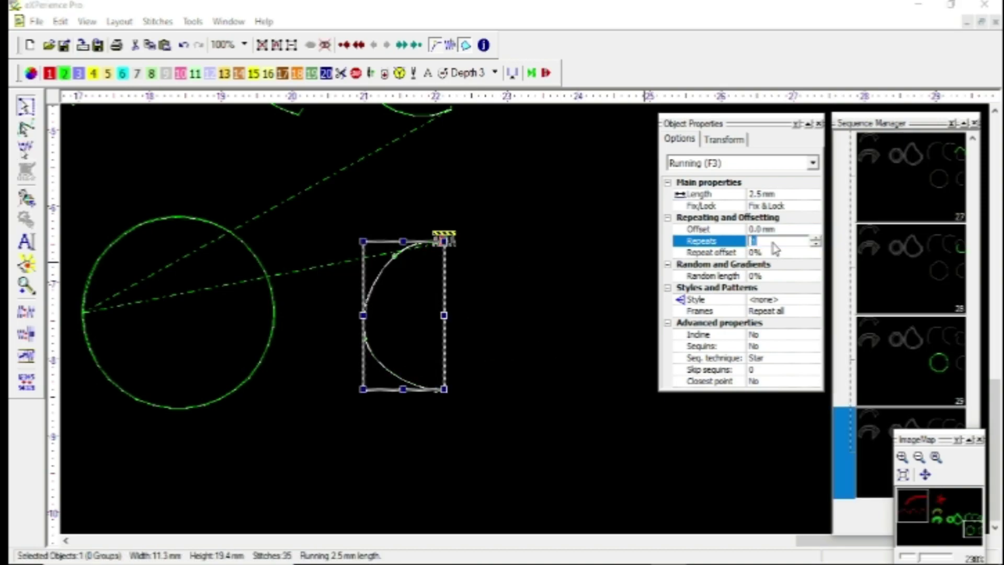
{"action": "left_click", "coordinate": [816, 238]}
{"action": "key", "text": "Return"}
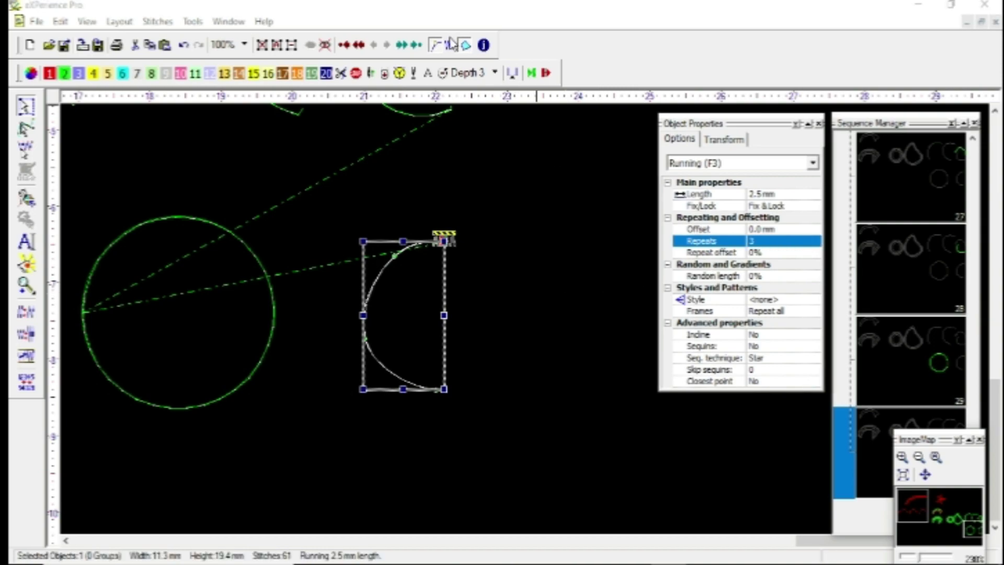
Step: Step through the three-repeat curve's stitches to examine its path with entry and exit points sharing the upper end
{"action": "left_click", "coordinate": [453, 46]}
{"action": "left_click", "coordinate": [450, 45]}
{"action": "left_click", "coordinate": [447, 51]}
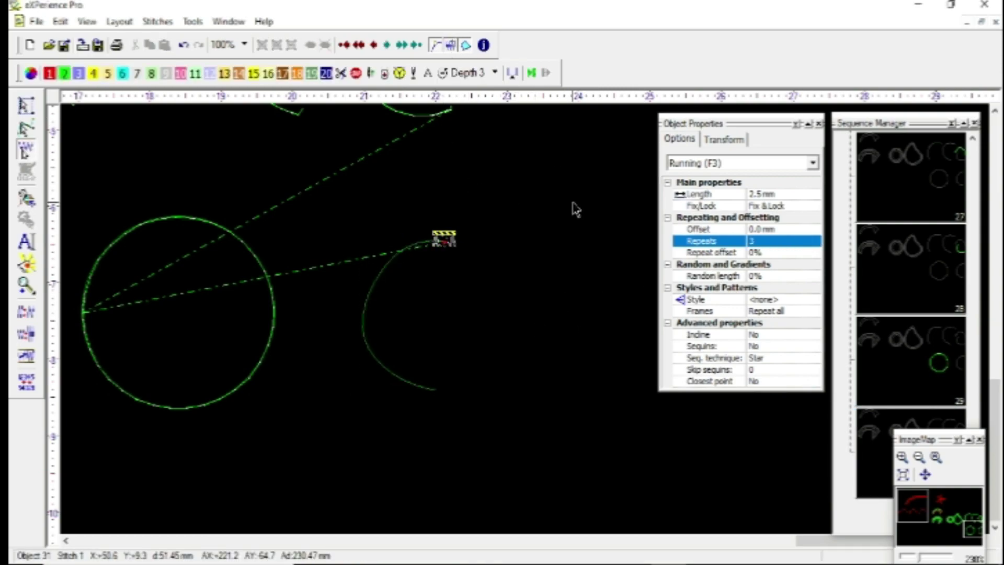
{"action": "key", "text": "Right"}
{"action": "key", "text": "Right"}
{"action": "key", "text": "Right"}
{"action": "key", "text": "Right"}
{"action": "key", "text": "Right"}
{"action": "key", "text": "Right"}
{"action": "key", "text": "Right"}
{"action": "key", "text": "Right"}
{"action": "key", "text": "Right"}
{"action": "key", "text": "Right"}
{"action": "key", "text": "Right"}
{"action": "key", "text": "Right"}
{"action": "key", "text": "Right"}
{"action": "key", "text": "Right"}
{"action": "key", "text": "Right"}
{"action": "key", "text": "Right"}
{"action": "key", "text": "Right"}
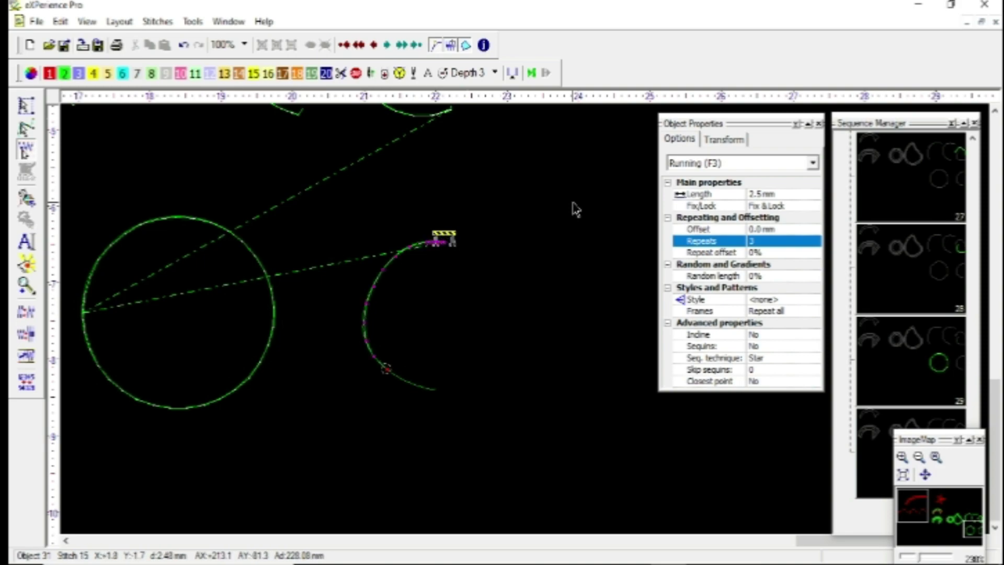
{"action": "key", "text": "Right"}
{"action": "key", "text": "Right"}
{"action": "key", "text": "Right"}
{"action": "key", "text": "Right"}
{"action": "key", "text": "Right"}
{"action": "key", "text": "Right"}
{"action": "key", "text": "Right"}
{"action": "key", "text": "Right"}
{"action": "key", "text": "Right"}
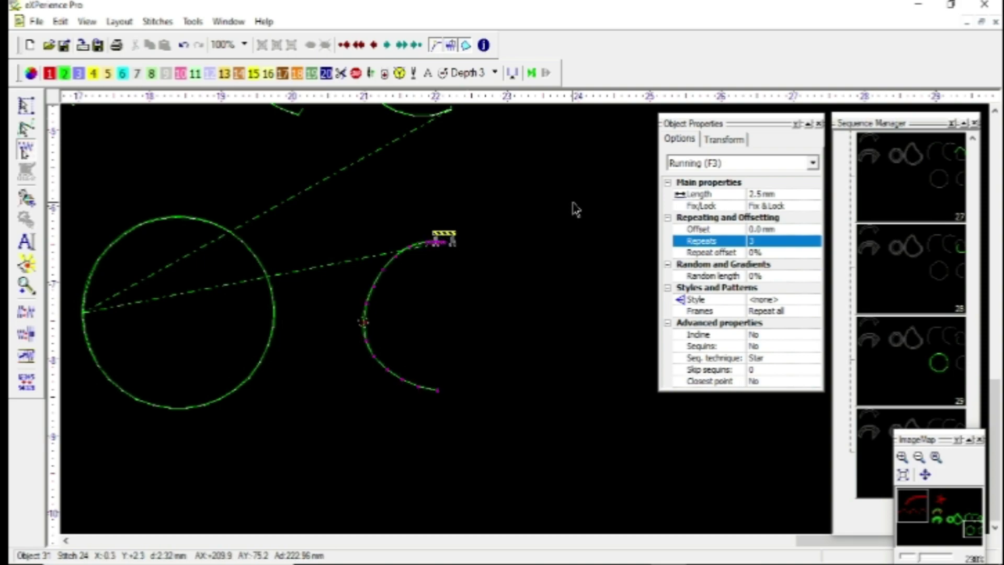
{"action": "key", "text": "Right"}
{"action": "key", "text": "Right"}
{"action": "key", "text": "Right"}
{"action": "key", "text": "Right"}
{"action": "key", "text": "Right"}
{"action": "key", "text": "Right"}
{"action": "key", "text": "Right"}
{"action": "key", "text": "Right"}
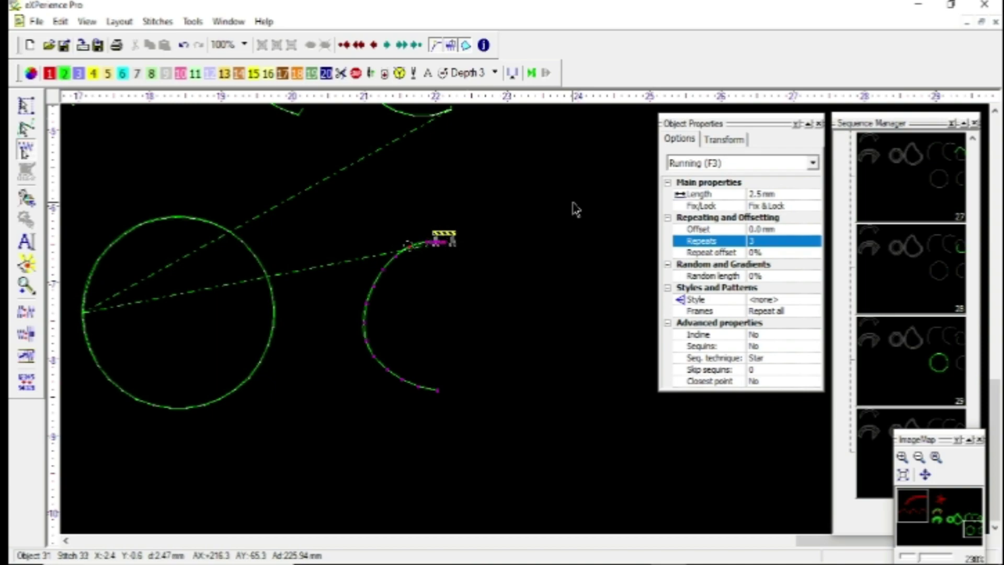
{"action": "key", "text": "Right"}
{"action": "key", "text": "Right"}
{"action": "key", "text": "Right"}
{"action": "key", "text": "Right"}
{"action": "key", "text": "Right"}
{"action": "key", "text": "Right"}
{"action": "key", "text": "Right"}
{"action": "key", "text": "Right"}
{"action": "key", "text": "Right"}
{"action": "key", "text": "Right"}
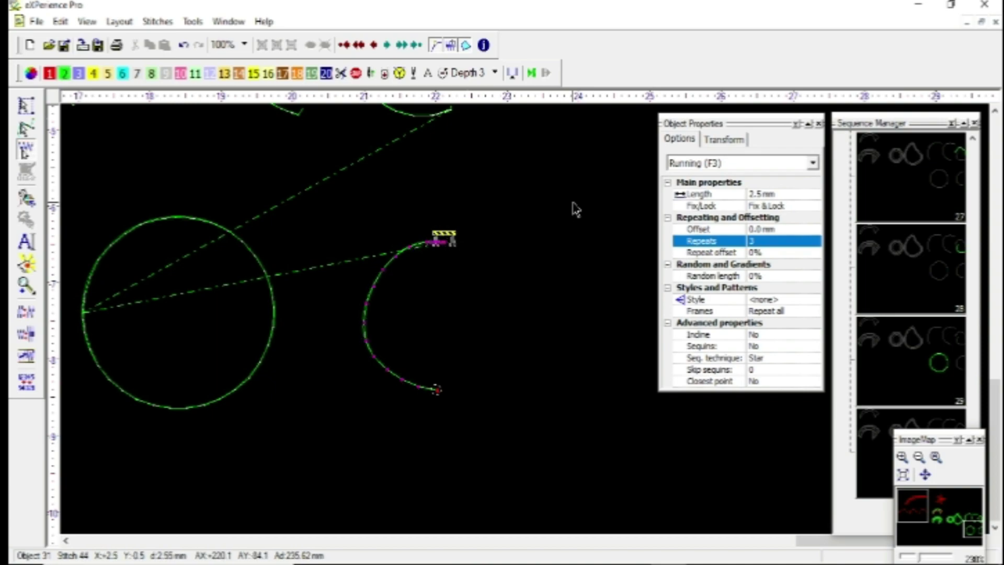
{"action": "key", "text": "Right"}
{"action": "key", "text": "Right"}
{"action": "key", "text": "Right"}
{"action": "key", "text": "Right"}
{"action": "key", "text": "Right"}
{"action": "key", "text": "Right"}
{"action": "key", "text": "Right"}
{"action": "key", "text": "Right"}
{"action": "key", "text": "Right"}
{"action": "key", "text": "Right"}
{"action": "key", "text": "Right"}
{"action": "key", "text": "Right"}
{"action": "key", "text": "Right"}
{"action": "key", "text": "Right"}
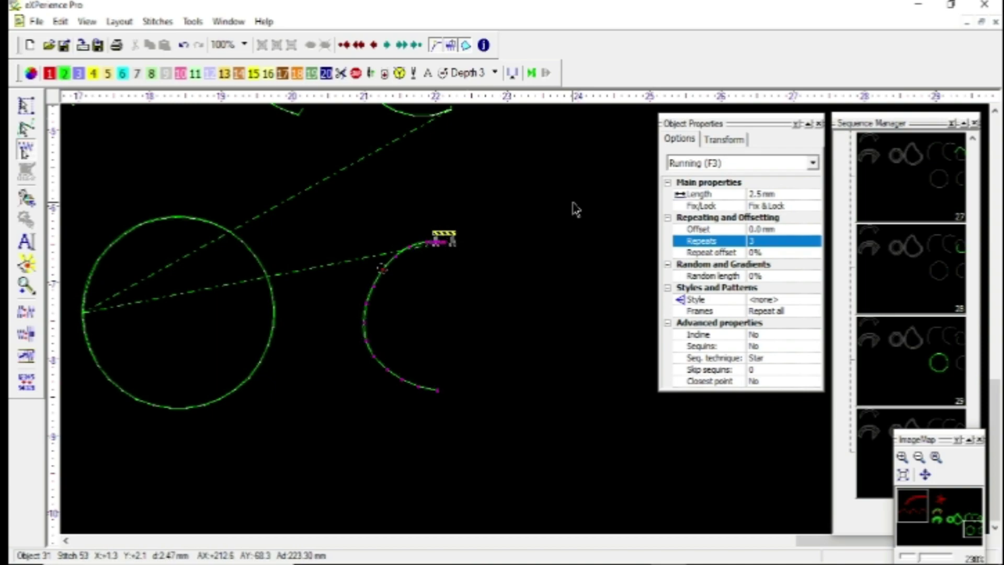
{"action": "key", "text": "Right"}
{"action": "key", "text": "Right"}
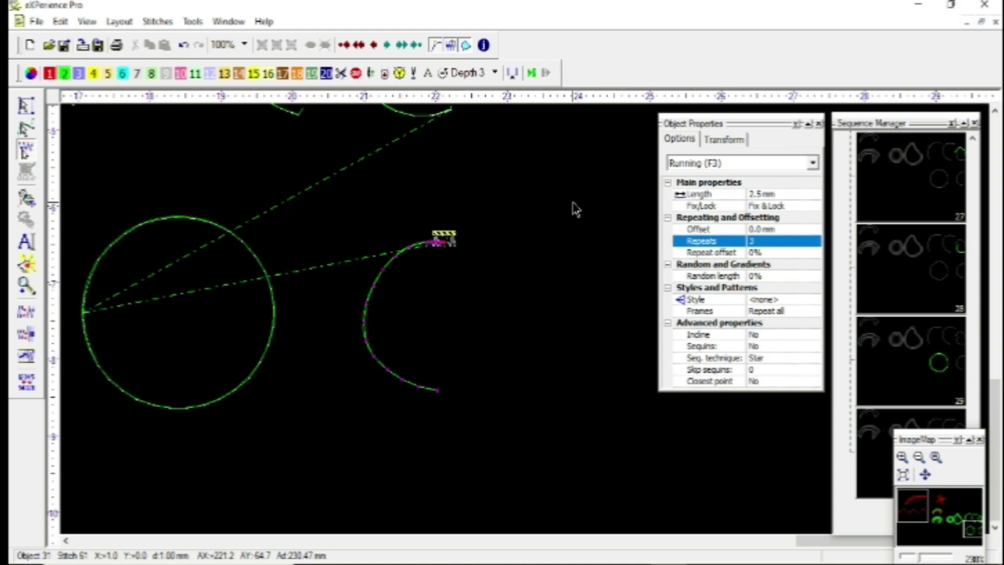
{"action": "key", "text": "Escape"}
{"action": "left_click", "coordinate": [573, 202]}
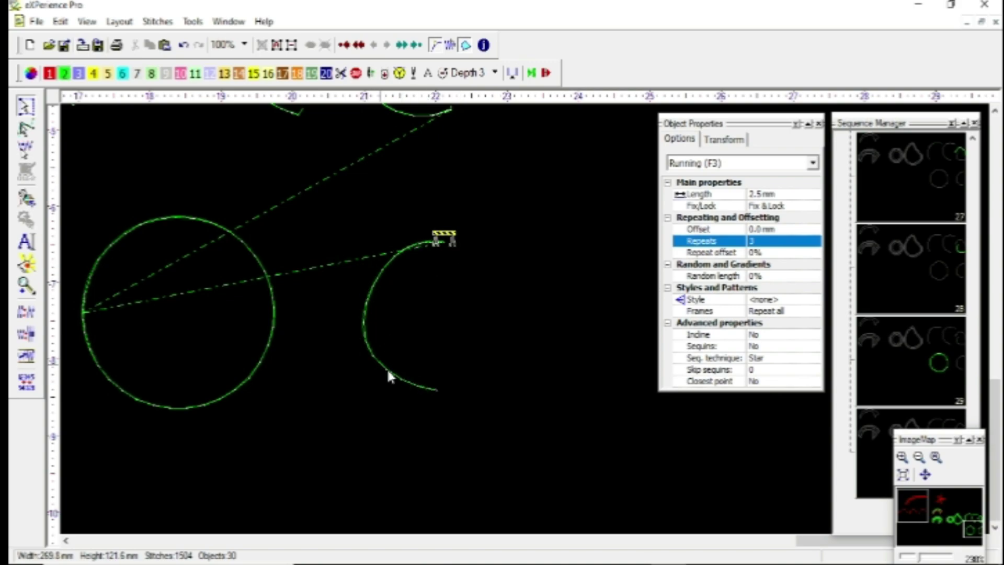
Step: Duplicate the three-repeat open curve and place the copy beside the original, on the side away from the circle
{"action": "left_click", "coordinate": [391, 254]}
{"action": "scroll", "coordinate": [390, 254], "scroll_direction": "down", "scroll_amount": 2}
{"action": "scroll", "coordinate": [357, 275], "scroll_direction": "up", "scroll_amount": 2}
{"action": "left_click_drag", "start_coordinate": [252, 250], "coordinate": [419, 258]}
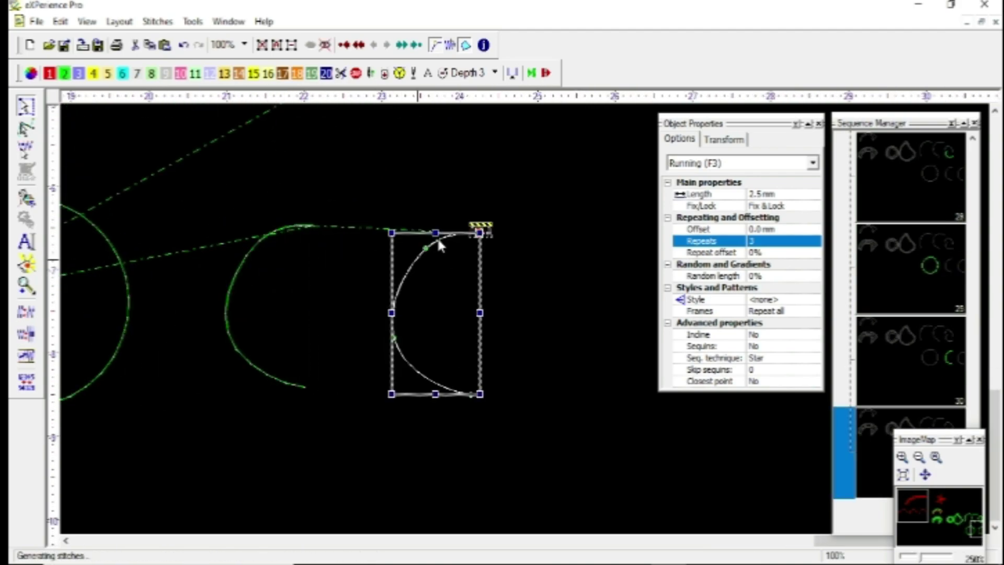
Step: Place the copied curve's entry point at its upper end and its exit point at its lower end
{"action": "left_click", "coordinate": [532, 72]}
{"action": "left_click", "coordinate": [479, 232]}
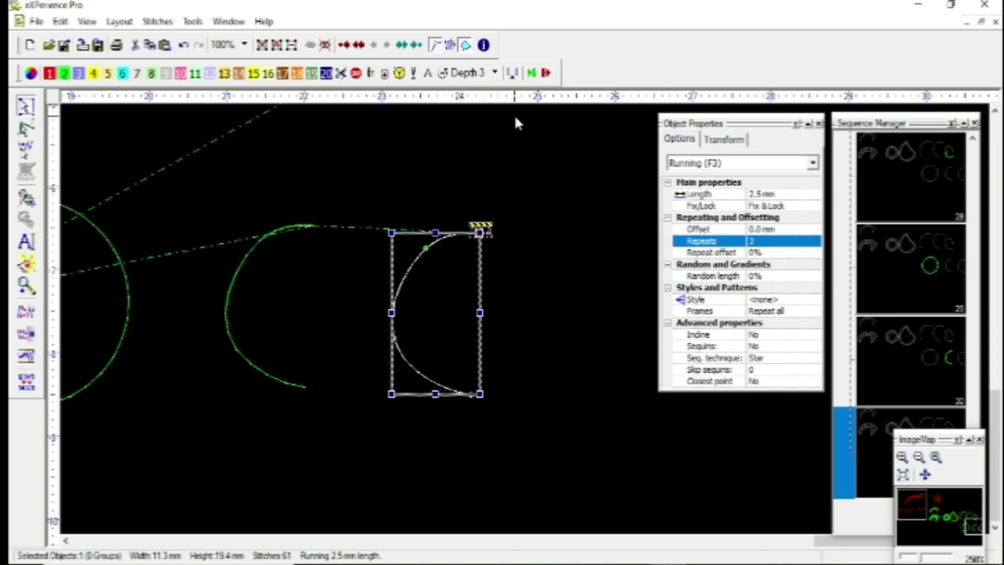
{"action": "left_click", "coordinate": [471, 394]}
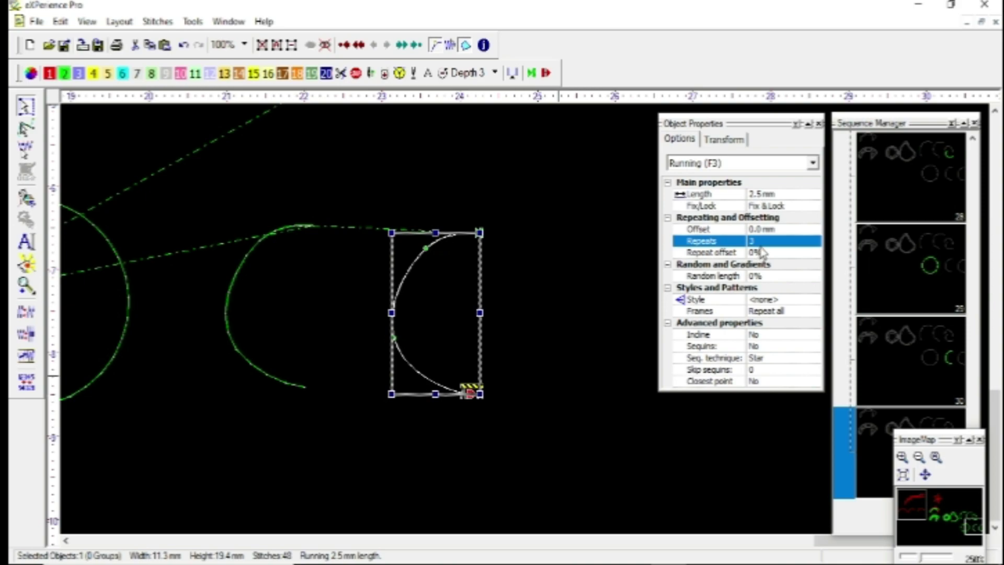
Step: Step through the copied three-repeat curve's stitches to examine its path from the upper entry to the lower exit
{"action": "left_click", "coordinate": [450, 45]}
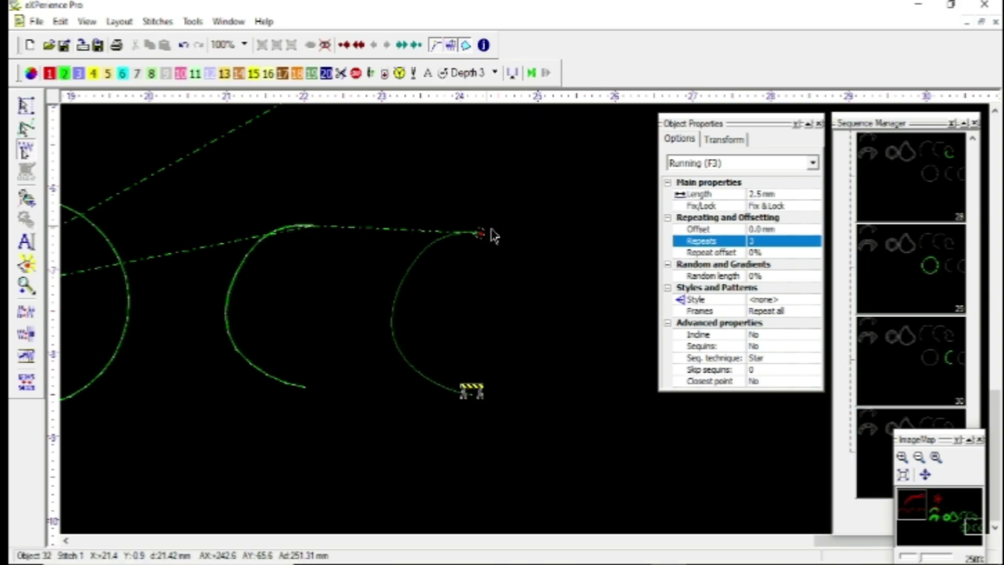
{"action": "key", "text": "Right"}
{"action": "key", "text": "Right"}
{"action": "key", "text": "Right"}
{"action": "key", "text": "Right"}
{"action": "key", "text": "Right"}
{"action": "key", "text": "Right"}
{"action": "key", "text": "Right"}
{"action": "key", "text": "Right"}
{"action": "key", "text": "Right"}
{"action": "key", "text": "Right"}
{"action": "key", "text": "Right"}
{"action": "key", "text": "Right"}
{"action": "key", "text": "Right"}
{"action": "key", "text": "Right"}
{"action": "key", "text": "Right"}
{"action": "key", "text": "Right"}
{"action": "key", "text": "Right"}
{"action": "key", "text": "Right"}
{"action": "key", "text": "Right"}
{"action": "key", "text": "Right"}
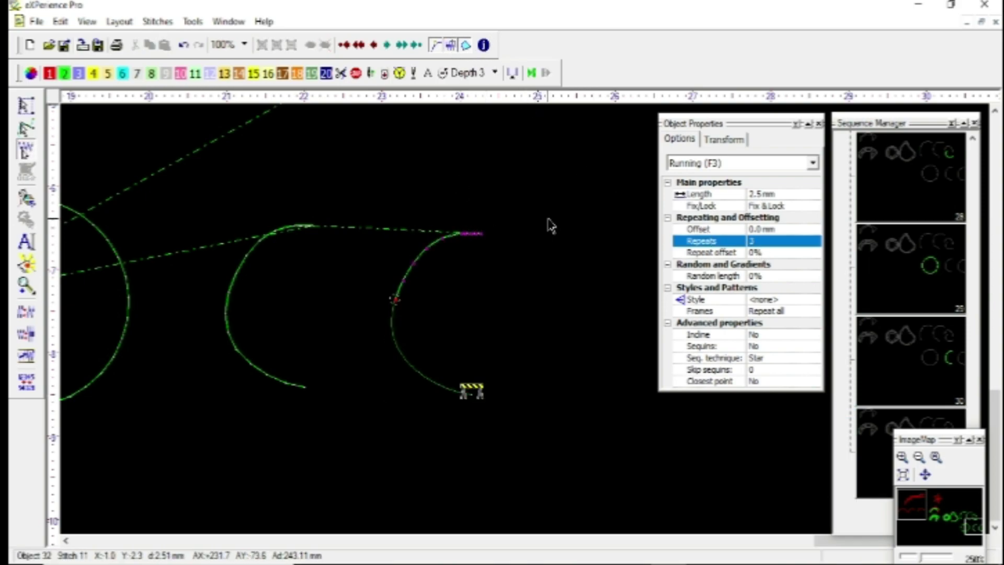
{"action": "key", "text": "Right"}
{"action": "key", "text": "Right"}
{"action": "key", "text": "Right"}
{"action": "key", "text": "Right"}
{"action": "key", "text": "Right"}
{"action": "key", "text": "Right"}
{"action": "key", "text": "Right"}
{"action": "key", "text": "Right"}
{"action": "key", "text": "Right"}
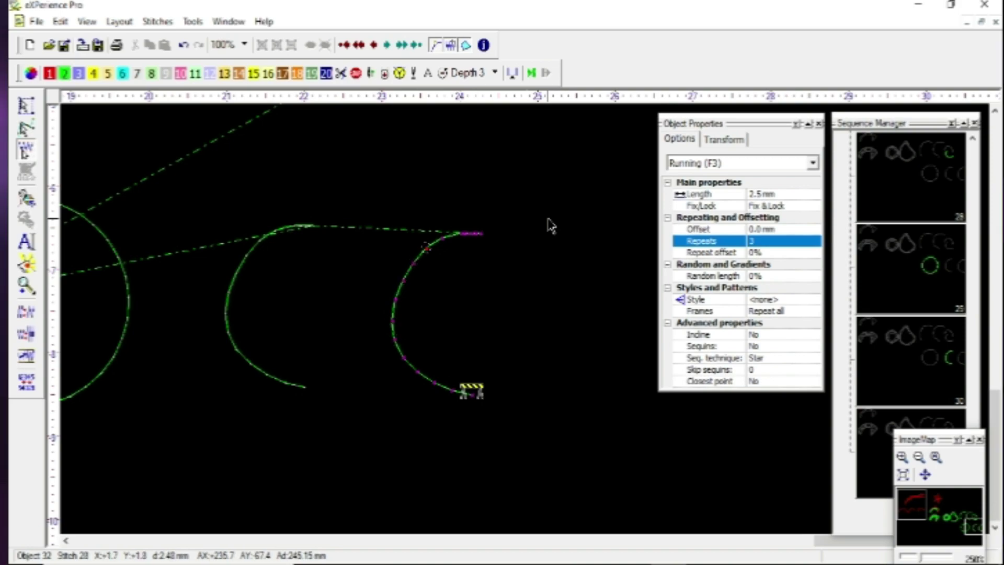
{"action": "key", "text": "Right"}
{"action": "key", "text": "Right"}
{"action": "key", "text": "Right"}
{"action": "key", "text": "Right"}
{"action": "key", "text": "Right"}
{"action": "key", "text": "Right"}
{"action": "key", "text": "Right"}
{"action": "key", "text": "Right"}
{"action": "key", "text": "Right"}
{"action": "key", "text": "Right"}
{"action": "key", "text": "Right"}
{"action": "key", "text": "Right"}
{"action": "key", "text": "Right"}
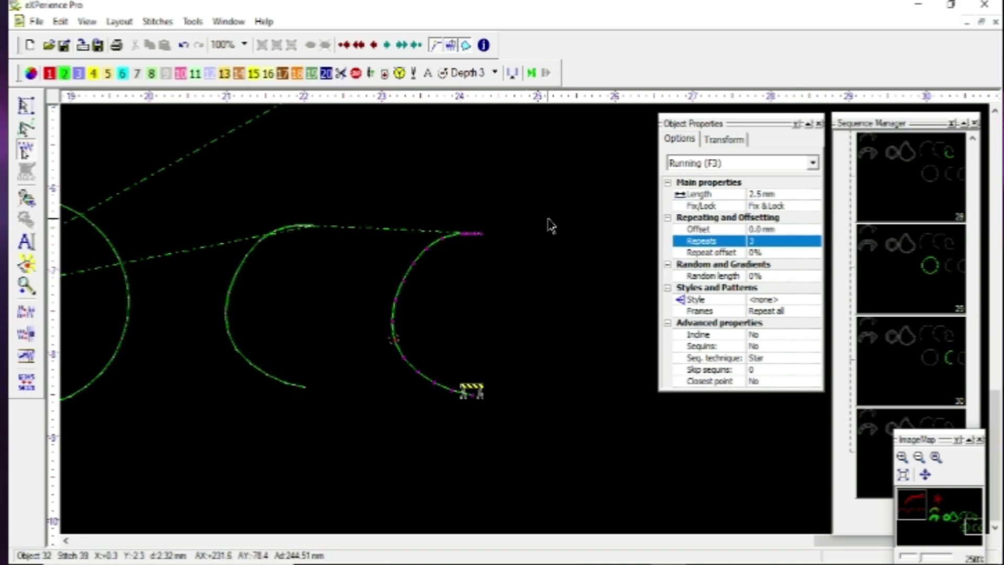
{"action": "key", "text": "Right"}
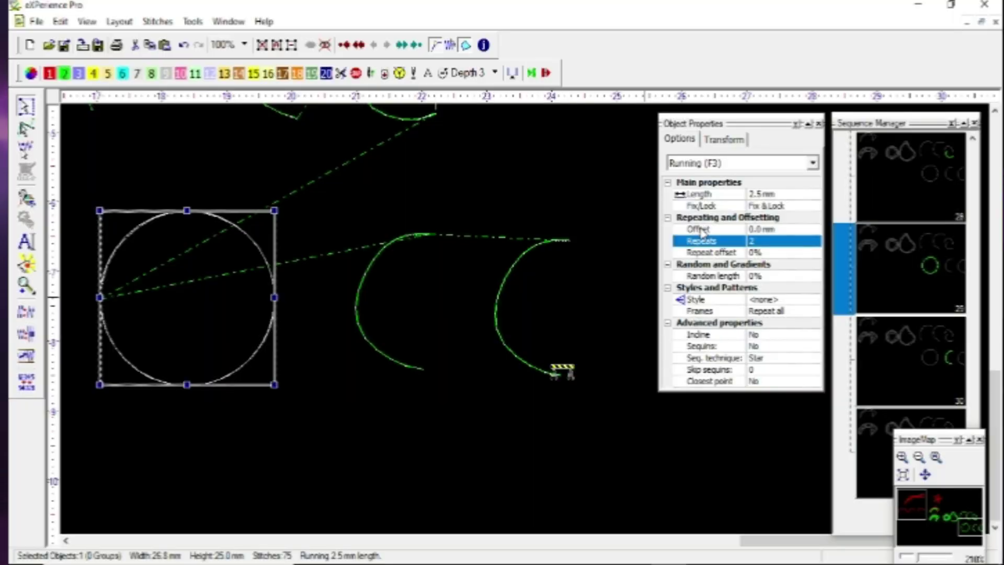
{"action": "mouse_move", "coordinate": [701, 227]}
{"action": "left_mouse_down"}
{"action": "mouse_move", "coordinate": [792, 223]}
{"action": "mouse_move", "coordinate": [700, 207]}
{"action": "left_mouse_up"}
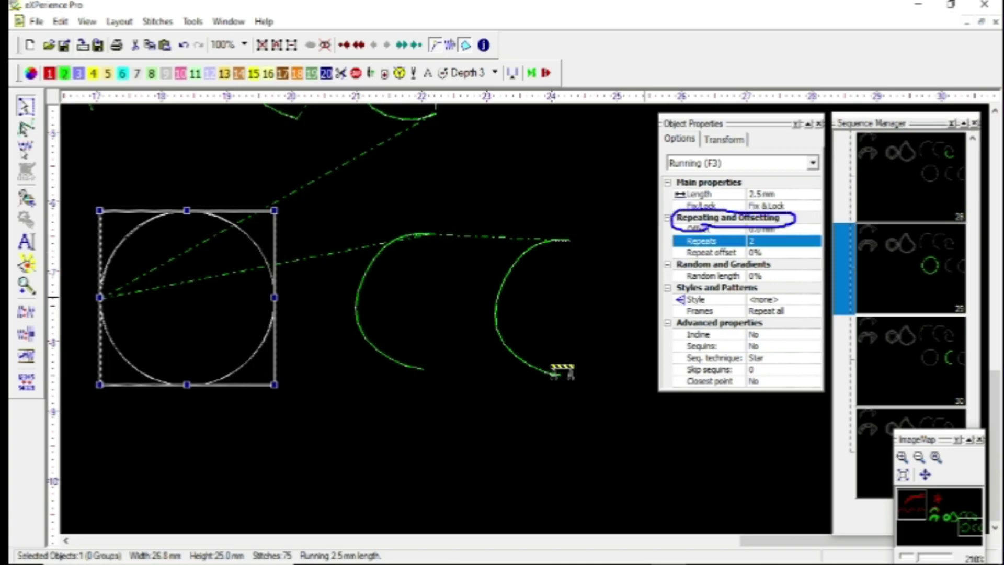
{"action": "left_click_drag", "start_coordinate": [677, 237], "coordinate": [685, 261]}
{"action": "key", "text": "Escape"}
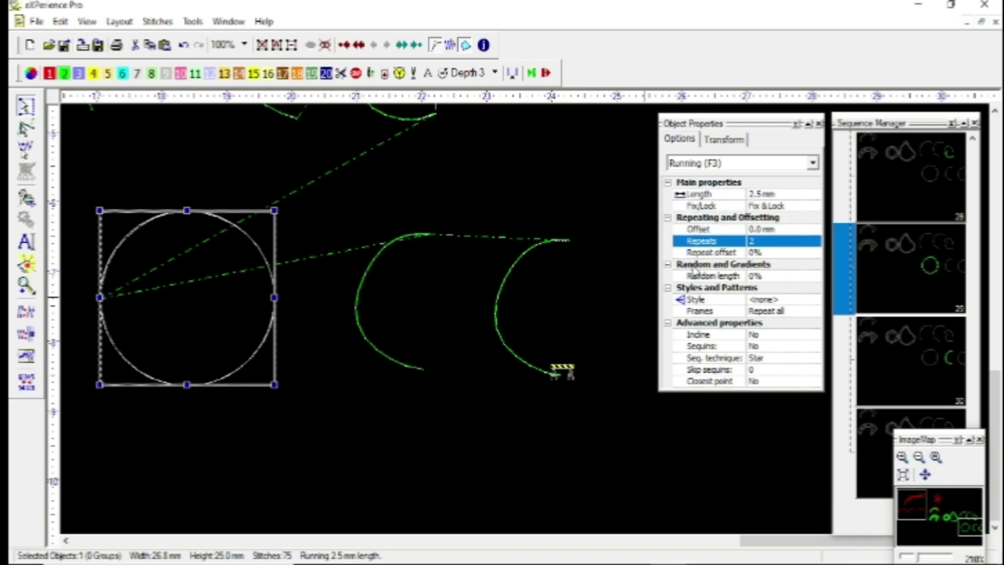
Step: Scale the two-repeat circle down to about 9.6 mm wide and 9 mm high
{"action": "left_click", "coordinate": [339, 235]}
{"action": "left_click", "coordinate": [257, 244]}
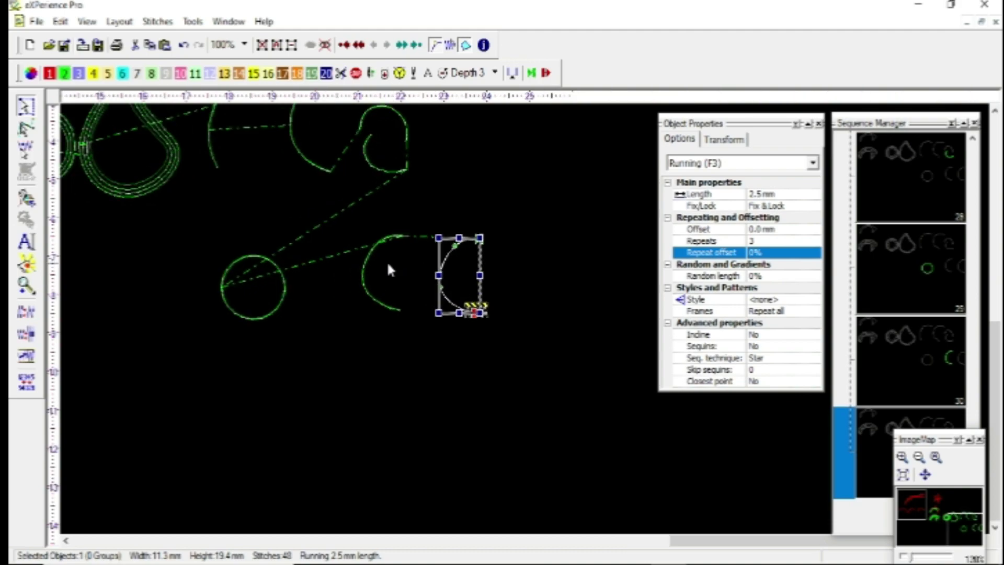
{"action": "scroll", "coordinate": [388, 260], "scroll_direction": "up", "scroll_amount": 1}
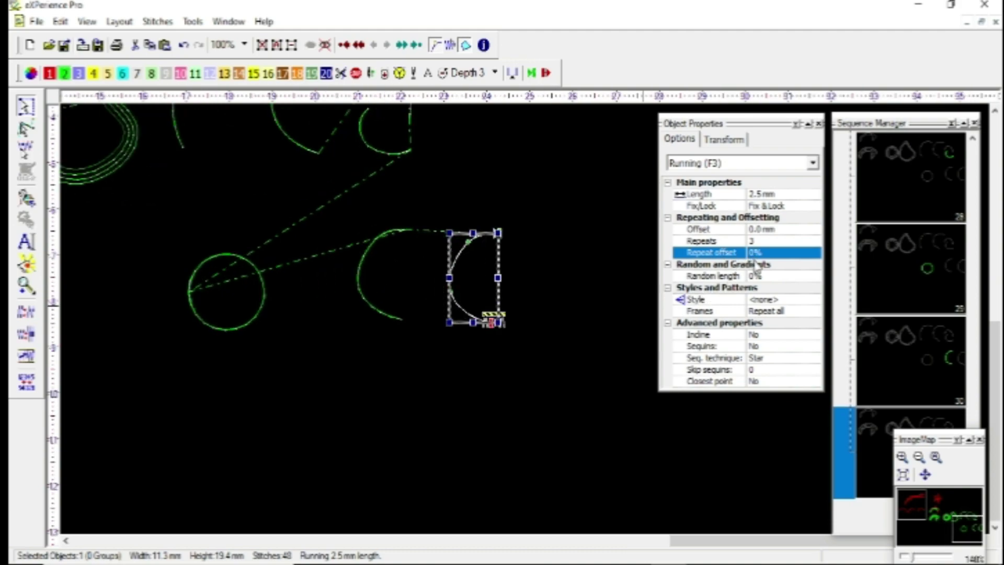
{"action": "left_click", "coordinate": [570, 230]}
{"action": "scroll", "coordinate": [203, 255], "scroll_direction": "up", "scroll_amount": 2}
{"action": "left_click", "coordinate": [237, 256]}
{"action": "scroll", "coordinate": [259, 292], "scroll_direction": "up", "scroll_amount": 2}
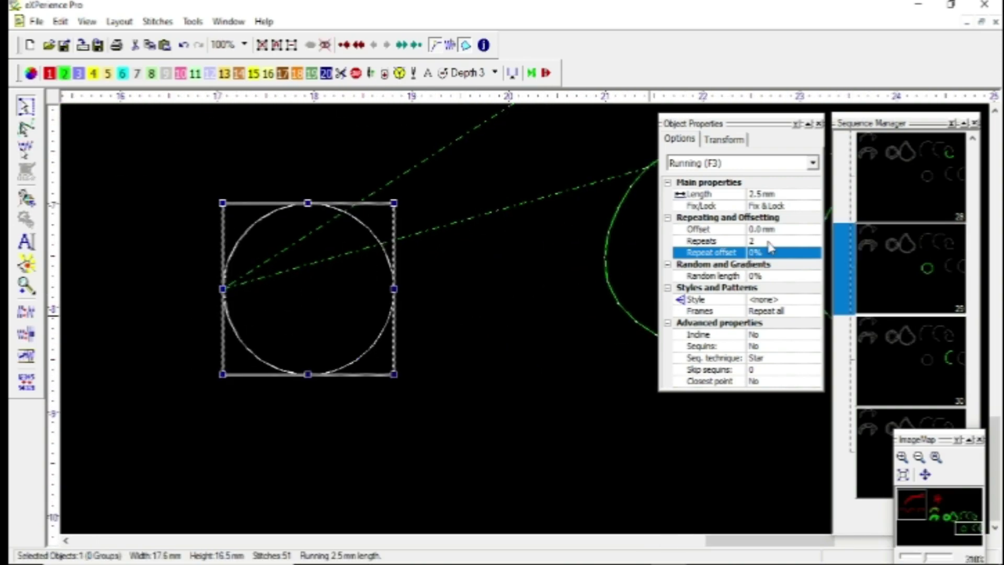
{"action": "left_click_drag", "start_coordinate": [394, 203], "coordinate": [316, 268]}
{"action": "left_click", "coordinate": [341, 257]}
{"action": "scroll", "coordinate": [238, 330], "scroll_direction": "up", "scroll_amount": 4}
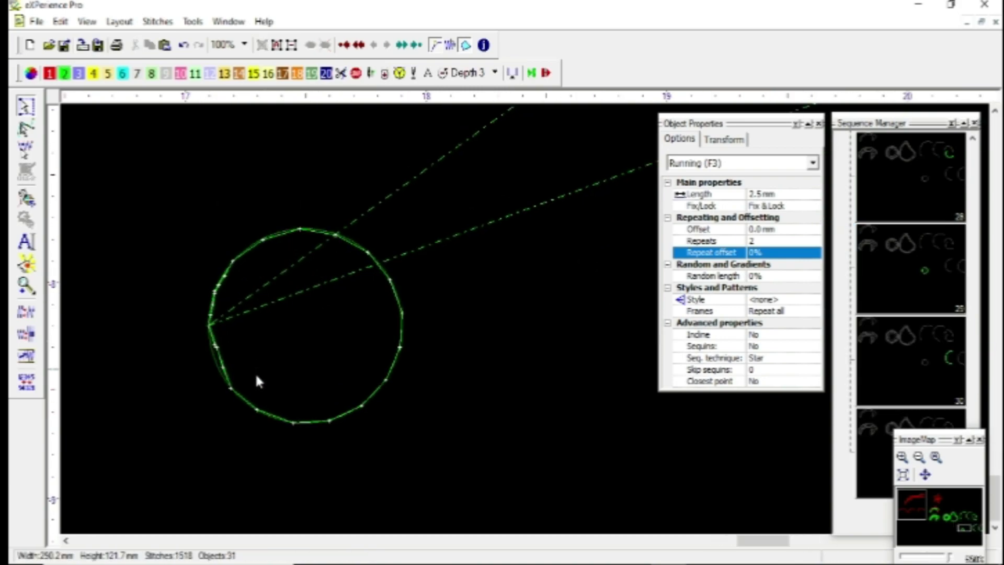
Step: Set the small circle's Fix/Lock property to <none>
{"action": "left_click", "coordinate": [267, 147]}
{"action": "scroll", "coordinate": [267, 147], "scroll_direction": "down", "scroll_amount": 1}
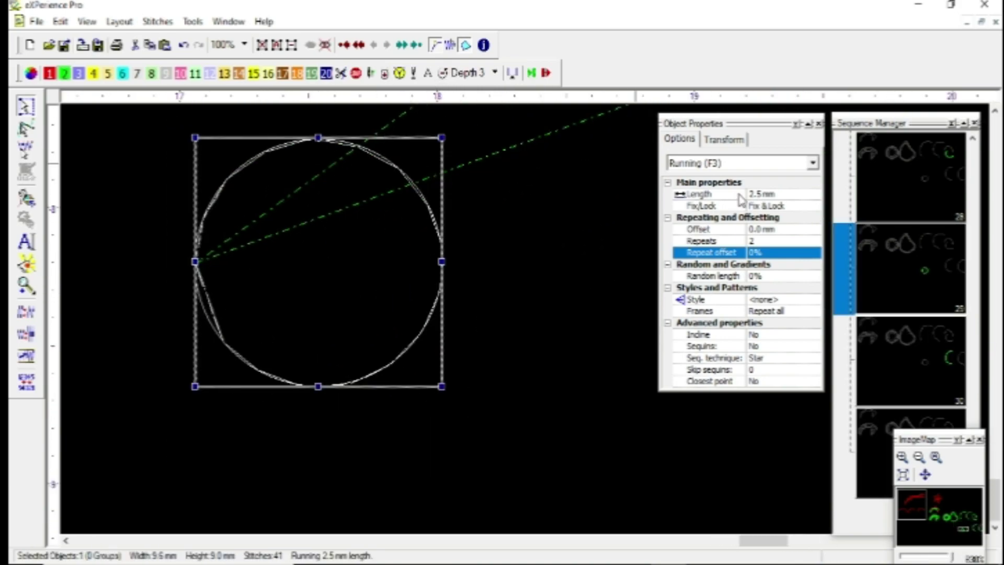
{"action": "left_click", "coordinate": [765, 207]}
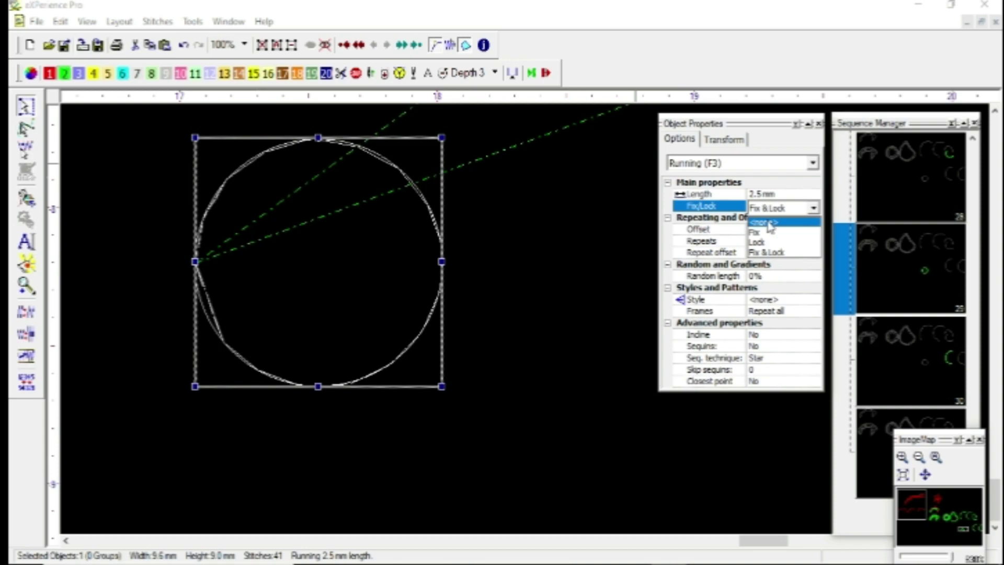
{"action": "left_click", "coordinate": [765, 222]}
{"action": "left_click", "coordinate": [553, 294]}
{"action": "left_click", "coordinate": [229, 264]}
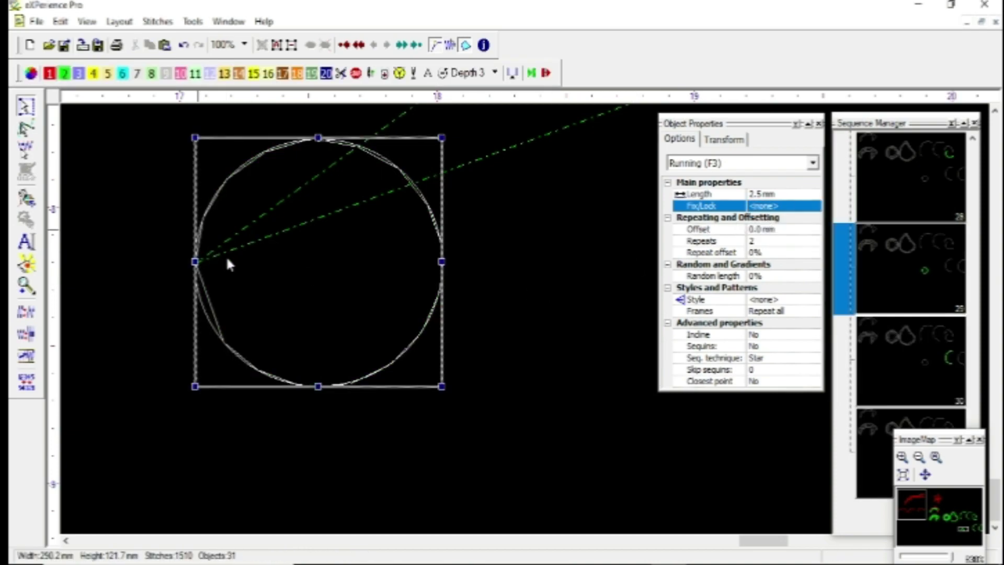
Step: Enlarge the small circle to about 10.8 mm wide and 10.3 mm high and select it
{"action": "scroll", "coordinate": [425, 171], "scroll_direction": "down", "scroll_amount": 1}
{"action": "left_click", "coordinate": [432, 155]}
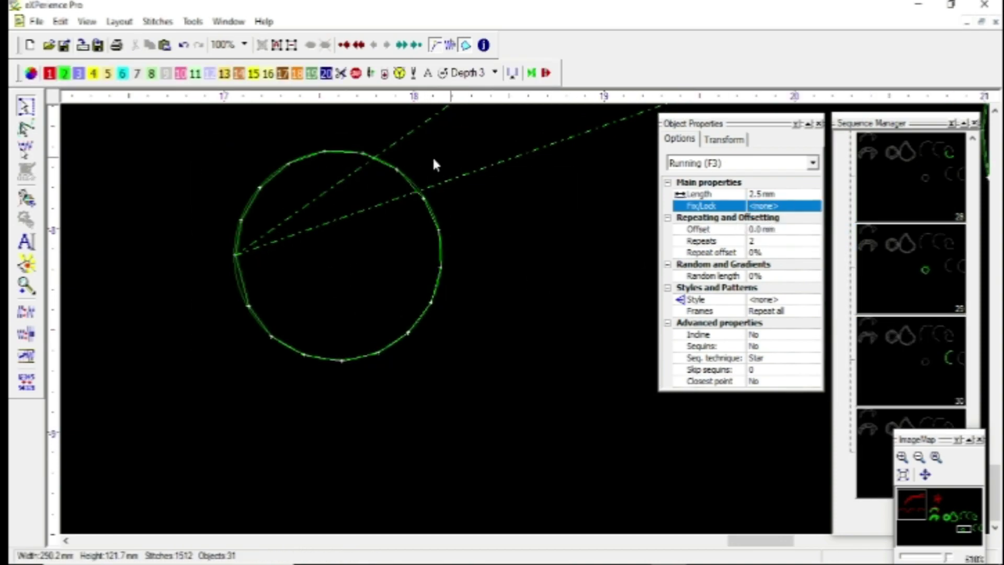
{"action": "left_click", "coordinate": [406, 175]}
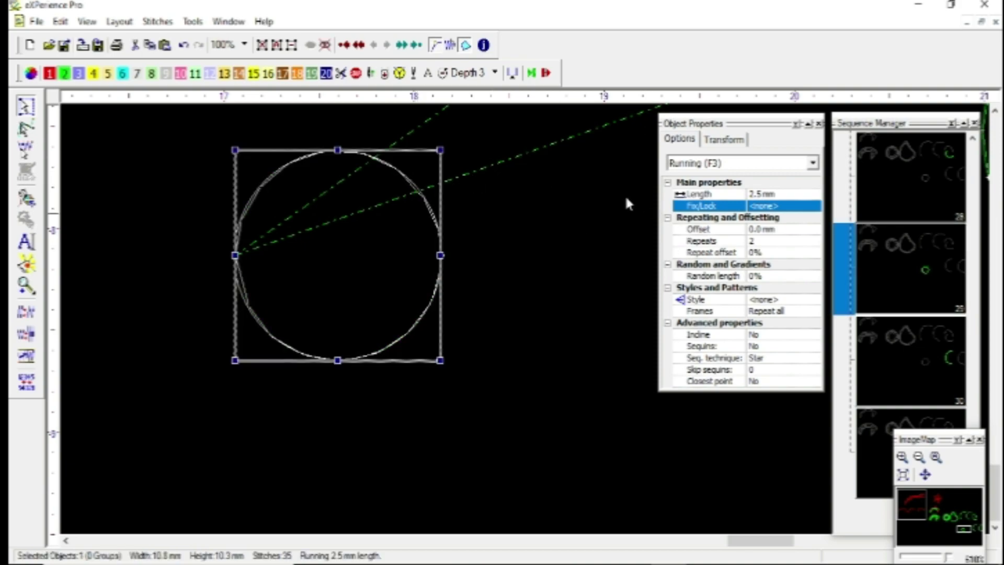
Step: Step through the small circle's stitches to examine where the needle points of its two repeats fall
{"action": "left_click", "coordinate": [449, 45]}
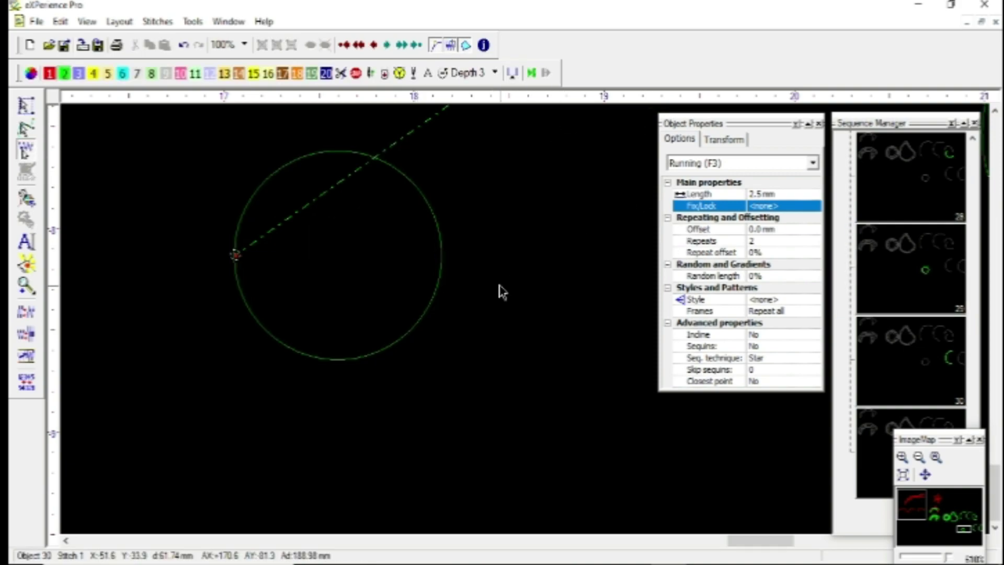
{"action": "key", "text": "Right"}
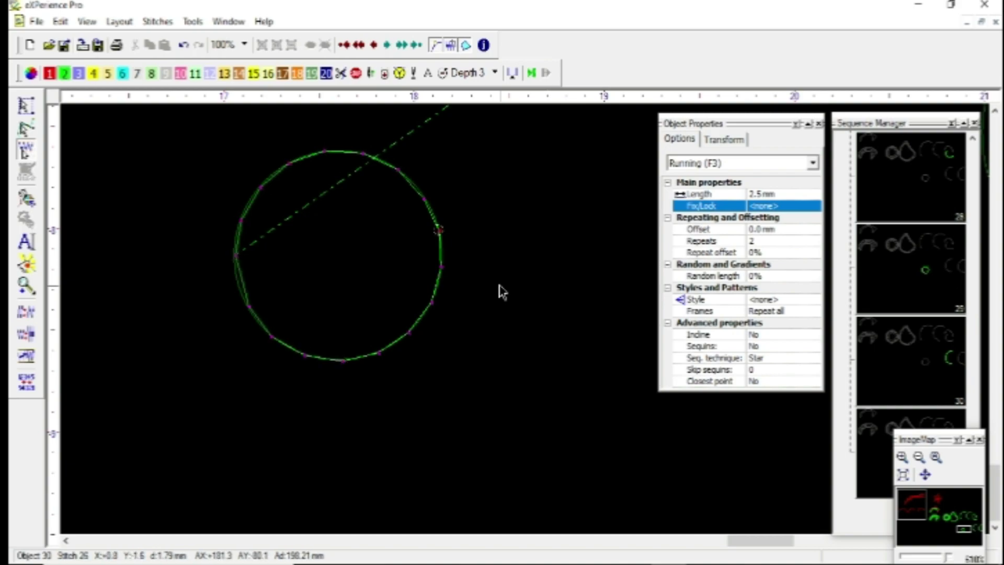
{"action": "key", "text": "Escape"}
{"action": "key", "text": "Escape"}
Step: Set the two-repeat circle's Repeat offset to 25%
{"action": "scroll", "coordinate": [474, 228], "scroll_direction": "down", "scroll_amount": 5}
{"action": "scroll", "coordinate": [223, 381], "scroll_direction": "up", "scroll_amount": 6}
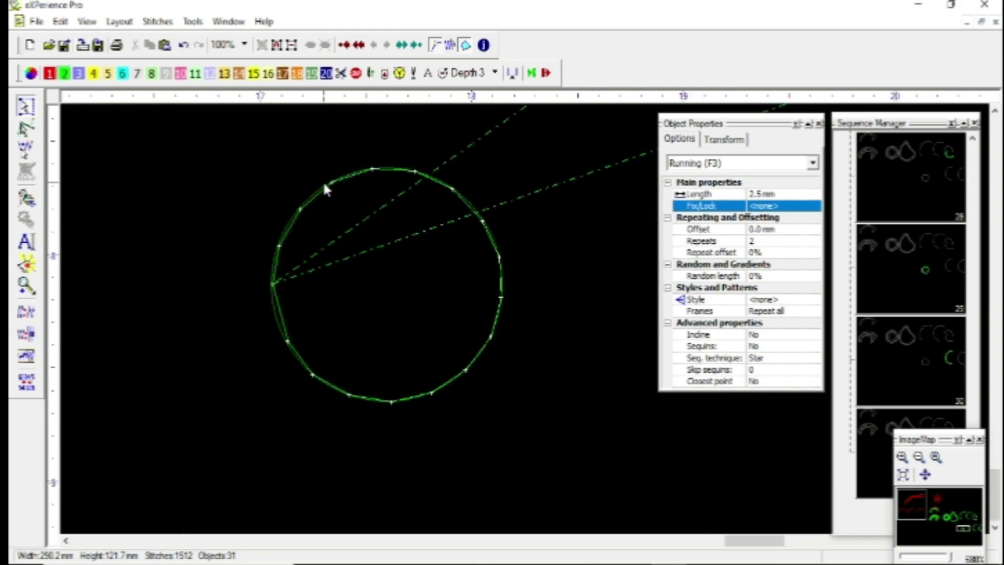
{"action": "left_click", "coordinate": [337, 180]}
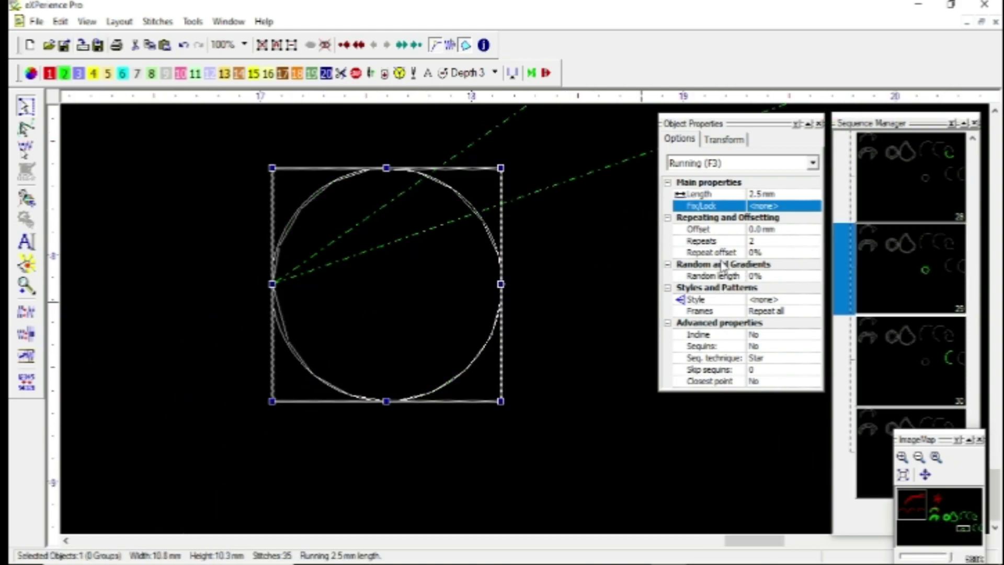
{"action": "left_click", "coordinate": [763, 256]}
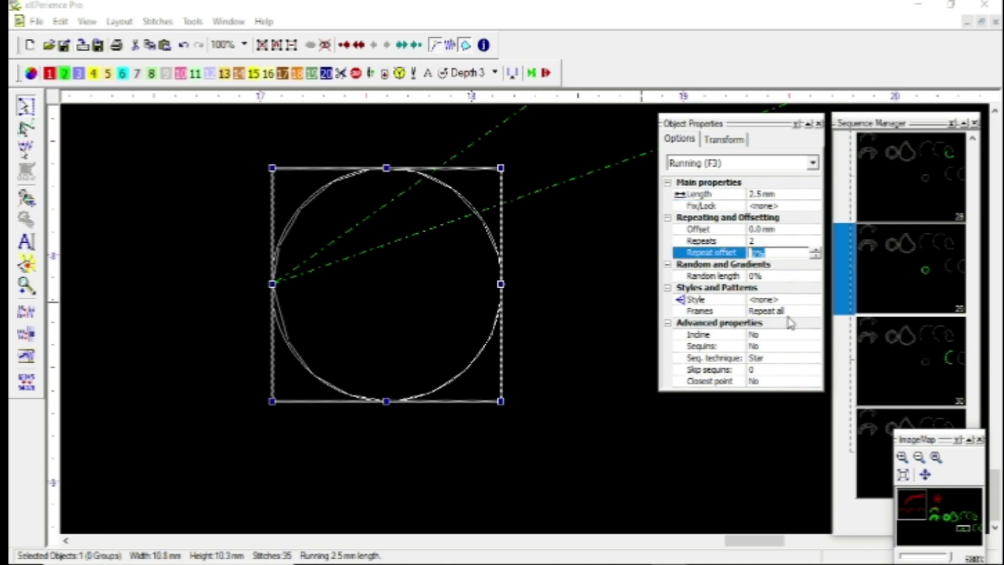
{"action": "type", "text": "25"}
{"action": "key", "text": "Return"}
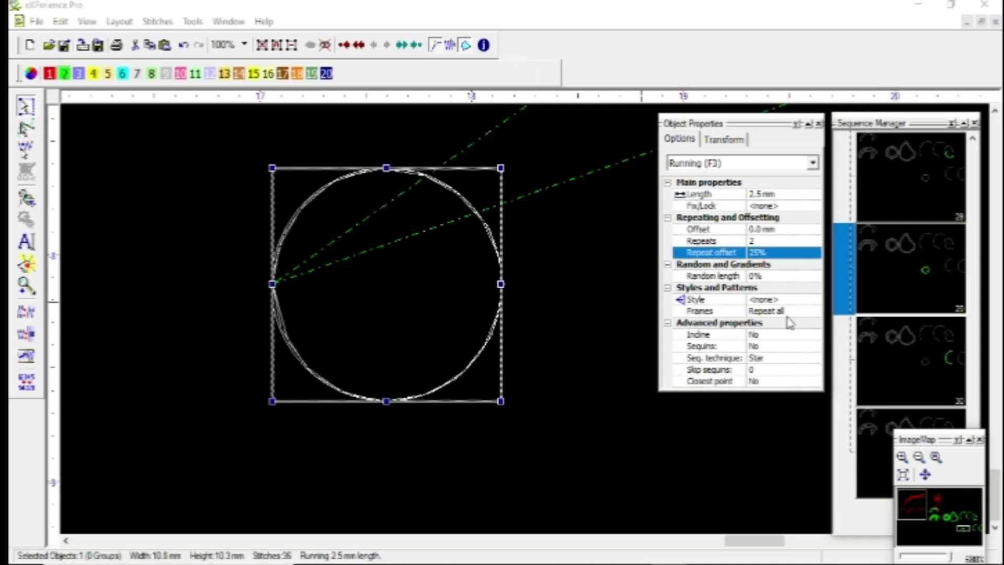
{"action": "left_click_drag", "start_coordinate": [502, 299], "coordinate": [511, 306]}
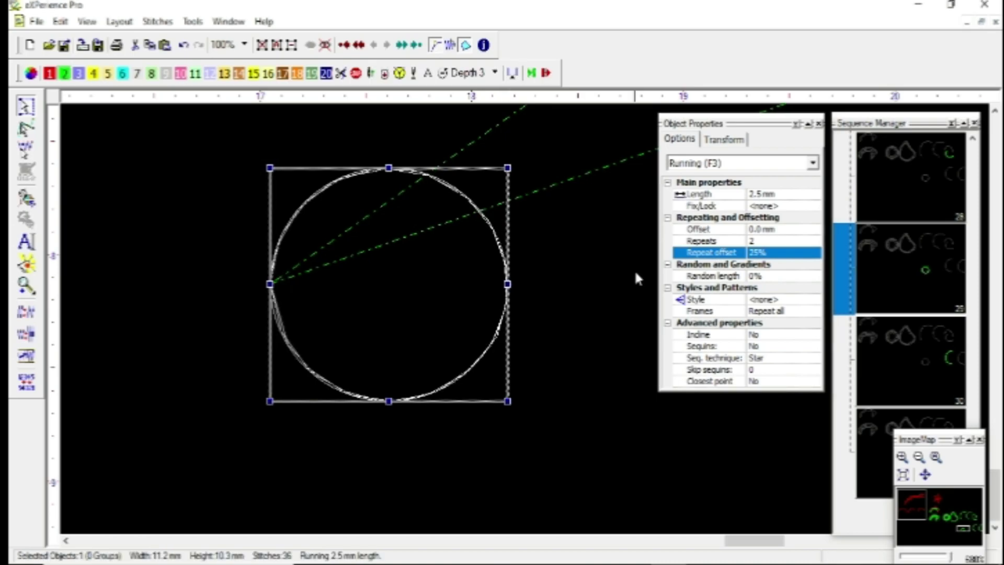
{"action": "key", "text": "ctrl+z"}
Step: Step through the small circle's stitches at 25% repeat offset and measure the distance between neighbouring needle points
{"action": "left_click", "coordinate": [506, 253]}
{"action": "scroll", "coordinate": [459, 191], "scroll_direction": "up", "scroll_amount": 4}
{"action": "left_click", "coordinate": [447, 192]}
{"action": "scroll", "coordinate": [458, 165], "scroll_direction": "down", "scroll_amount": 2}
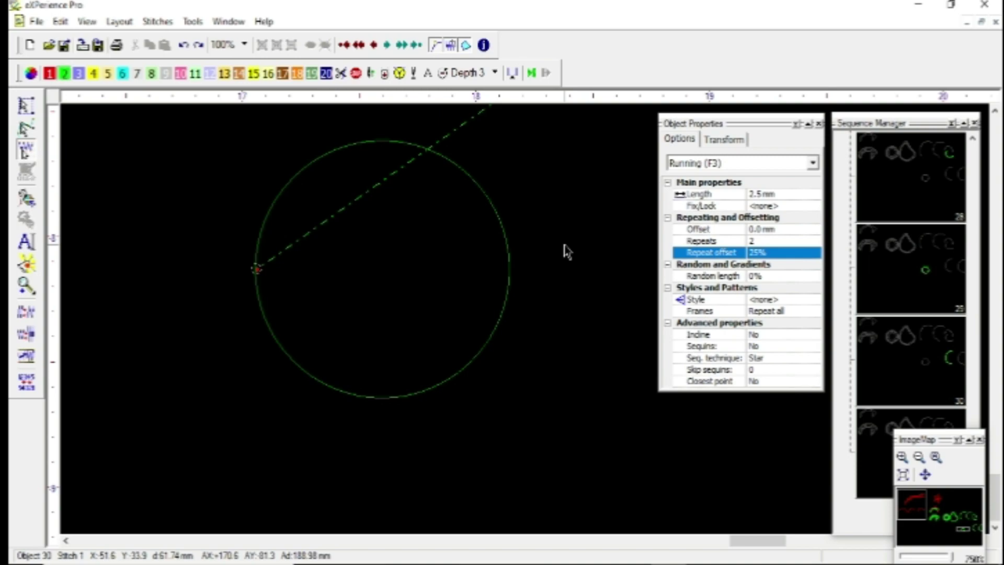
{"action": "scroll", "coordinate": [313, 195], "scroll_direction": "up", "scroll_amount": 2}
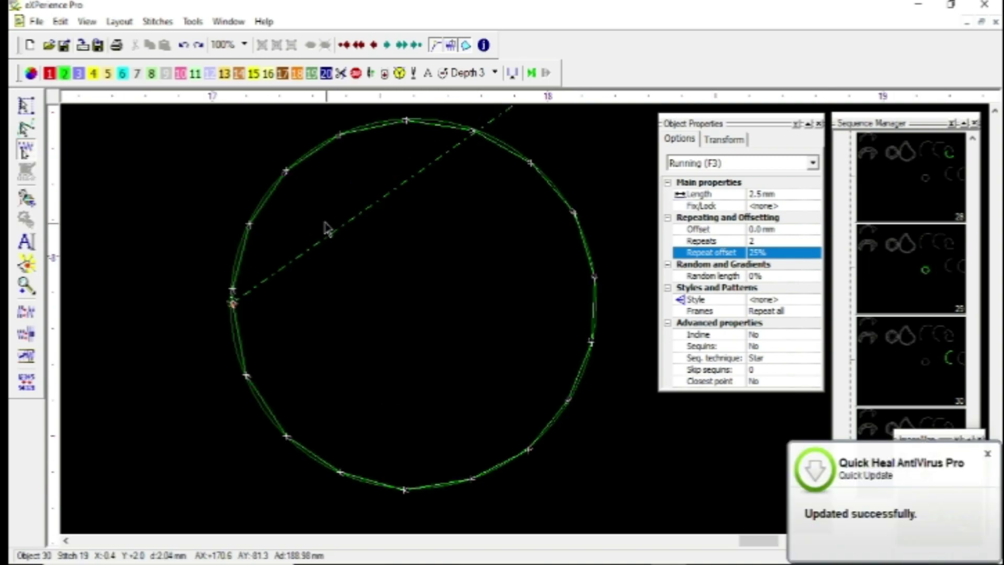
{"action": "scroll", "coordinate": [326, 227], "scroll_direction": "up", "scroll_amount": 1}
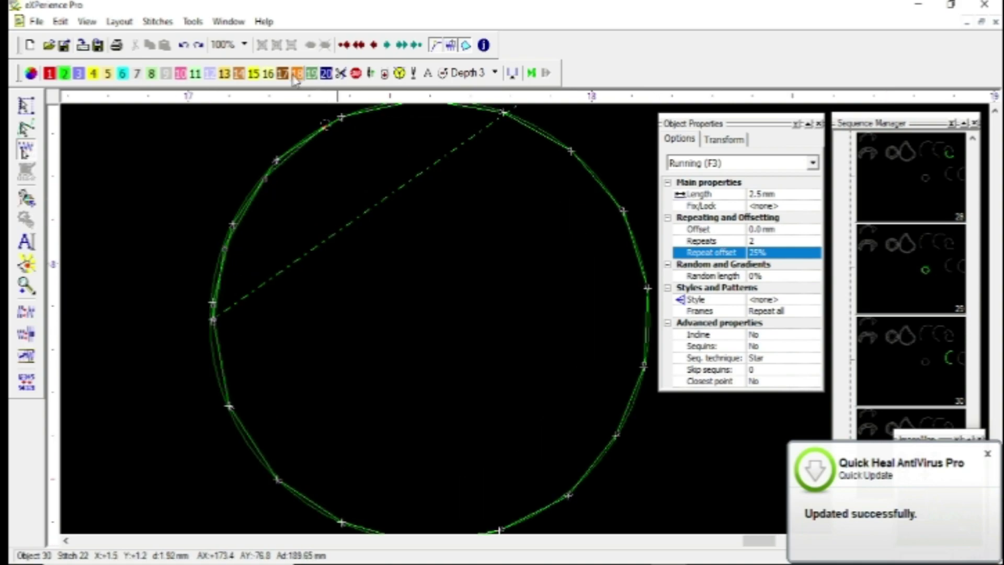
{"action": "left_click_drag", "start_coordinate": [350, 129], "coordinate": [284, 164]}
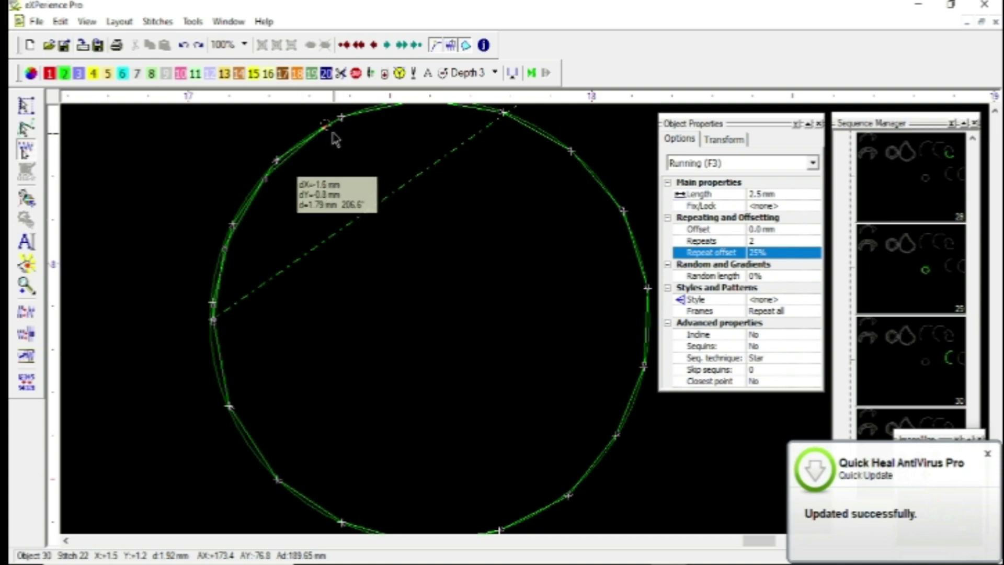
{"action": "scroll", "coordinate": [293, 163], "scroll_direction": "down", "scroll_amount": 1}
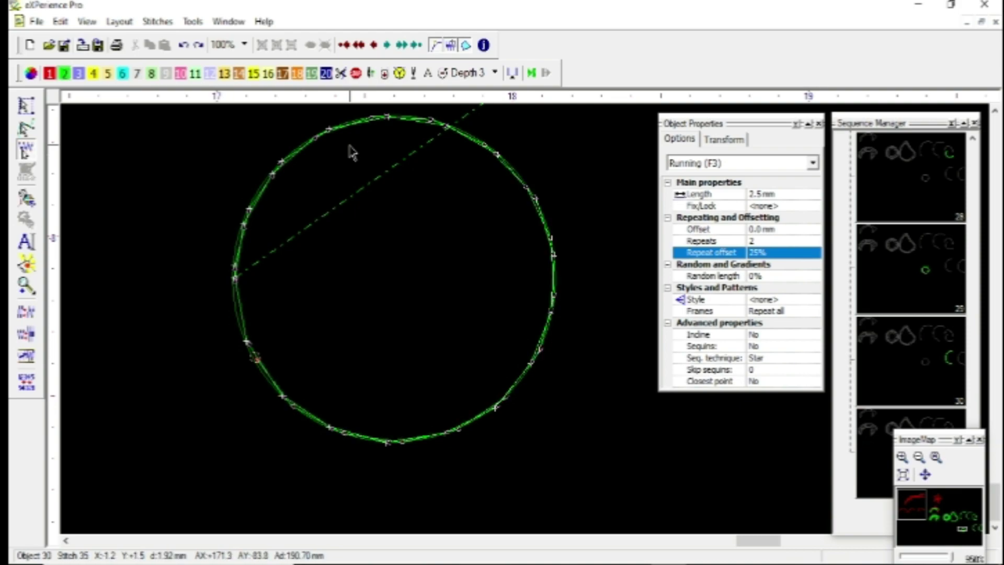
Step: Set the two-repeat circle's Repeat offset to 50%
{"action": "left_click", "coordinate": [768, 254]}
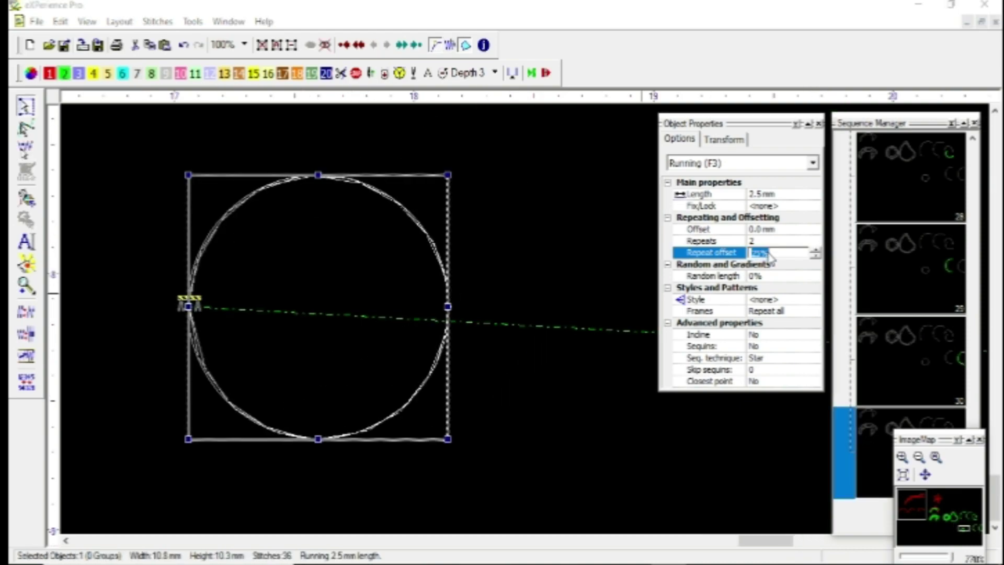
{"action": "type", "text": "50"}
{"action": "key", "text": "Return"}
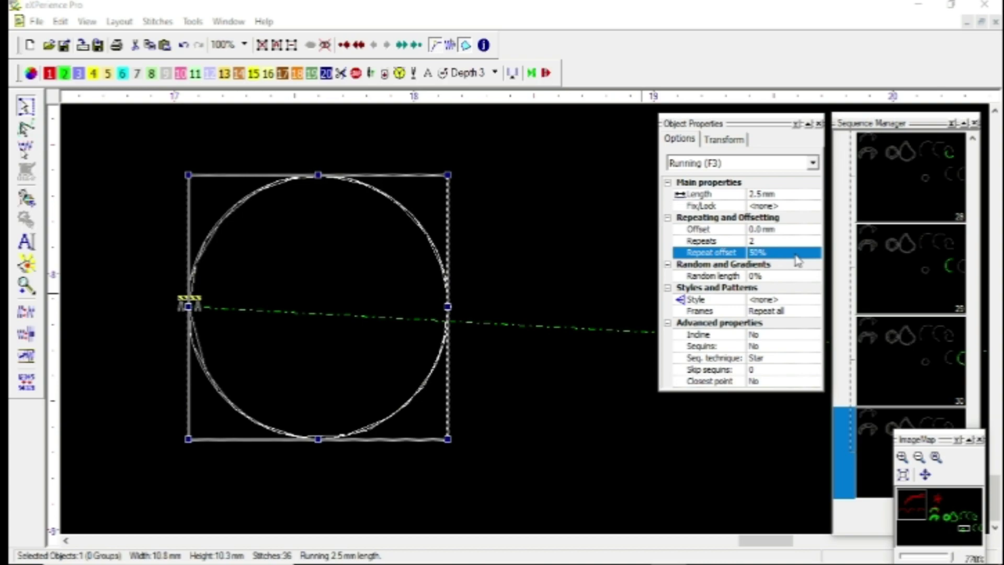
Step: Step through the small circle's stitches to examine how a 50% repeat offset spaces the needle points of both repeats
{"action": "left_click", "coordinate": [494, 294]}
{"action": "scroll", "coordinate": [305, 188], "scroll_direction": "up", "scroll_amount": 2}
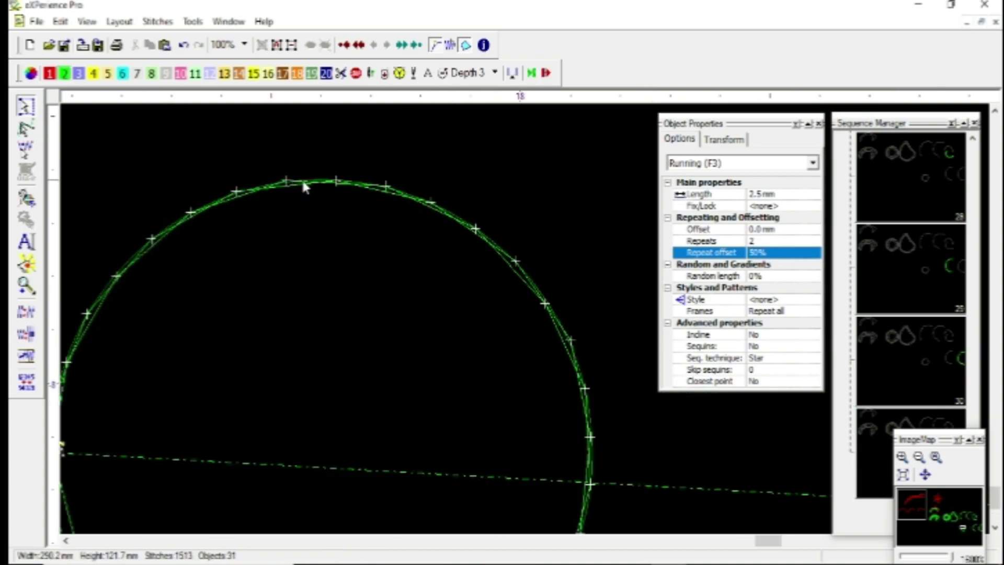
{"action": "left_click", "coordinate": [287, 187]}
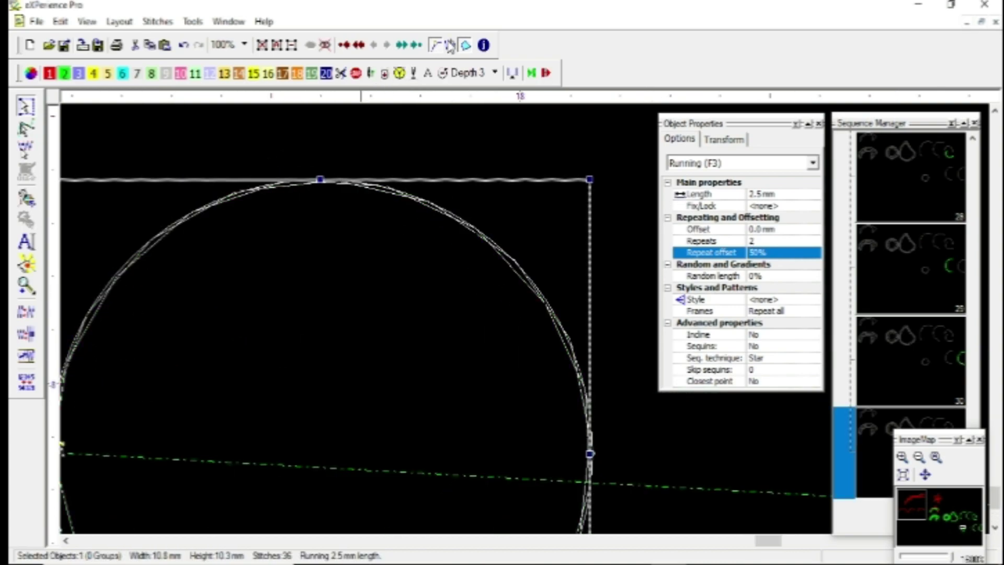
{"action": "scroll", "coordinate": [479, 133], "scroll_direction": "down", "scroll_amount": 3}
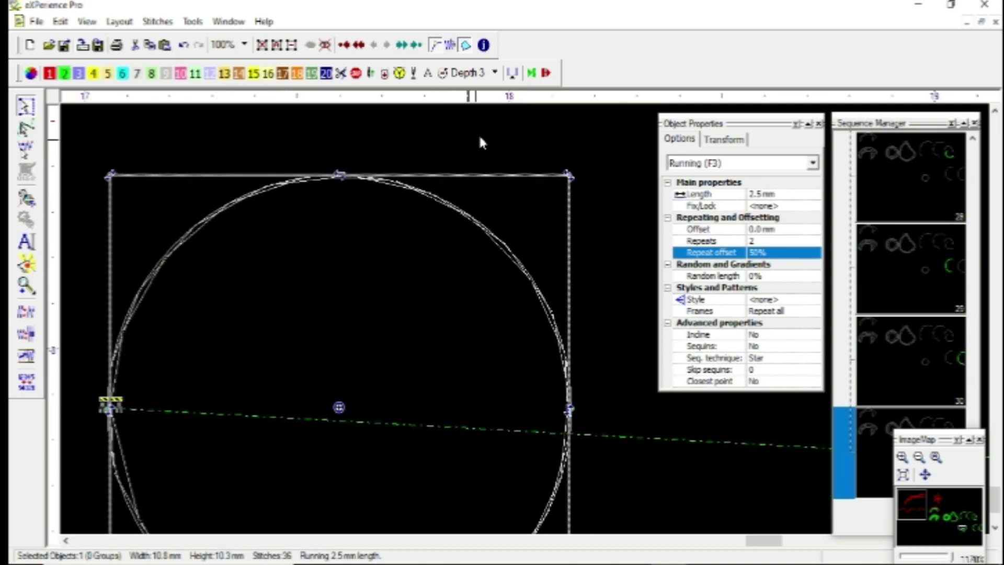
{"action": "left_click", "coordinate": [453, 49]}
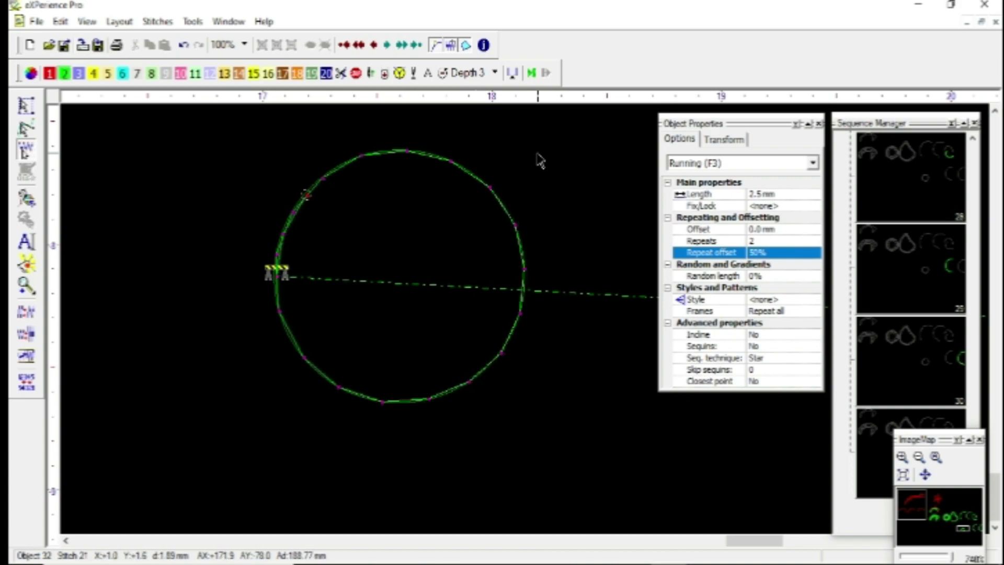
{"action": "scroll", "coordinate": [418, 154], "scroll_direction": "up", "scroll_amount": 2}
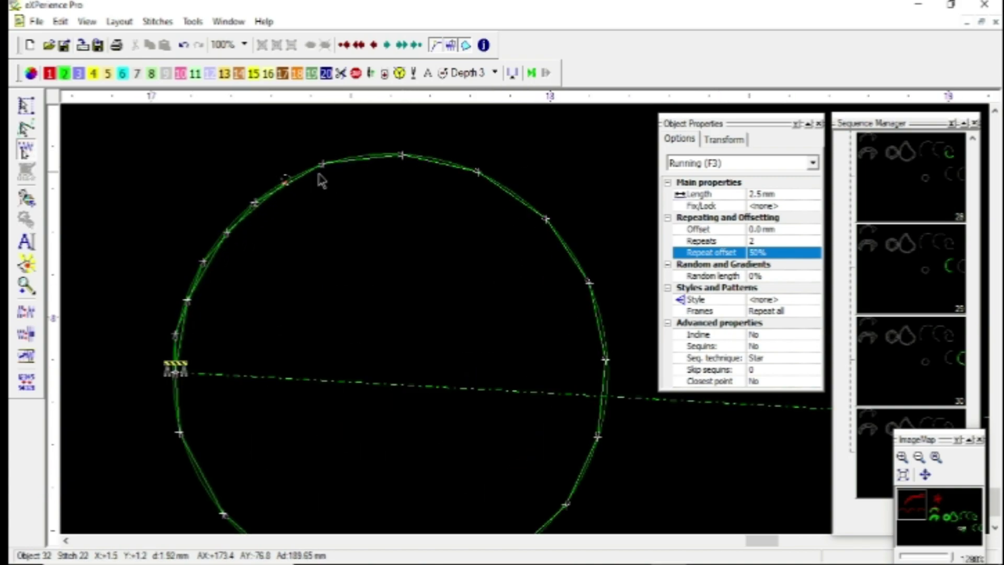
{"action": "key", "text": "Escape"}
{"action": "left_click", "coordinate": [349, 201]}
{"action": "left_click", "coordinate": [437, 159]}
Step: Set the small circle's Repeats to 3 and its Repeat offset to 25%
{"action": "left_click", "coordinate": [772, 242]}
{"action": "type", "text": "3"}
{"action": "left_click", "coordinate": [464, 303]}
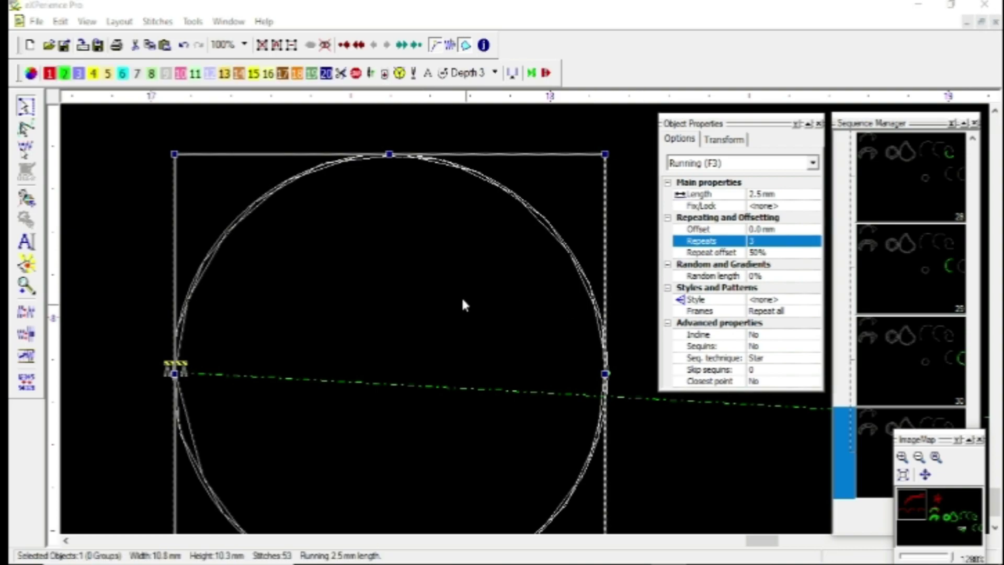
{"action": "left_click", "coordinate": [426, 165]}
{"action": "left_click", "coordinate": [779, 253]}
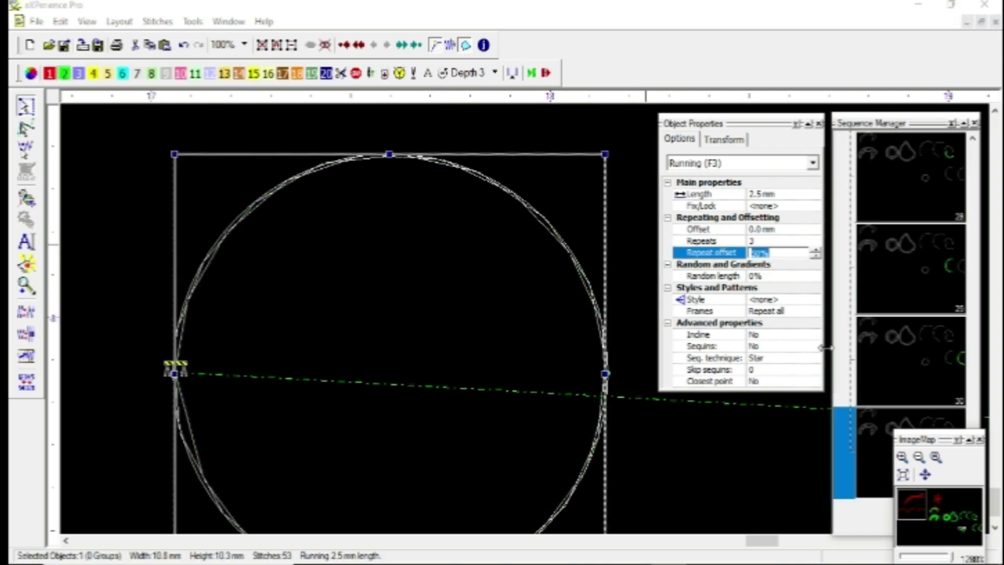
{"action": "type", "text": "25"}
{"action": "key", "text": "Return"}
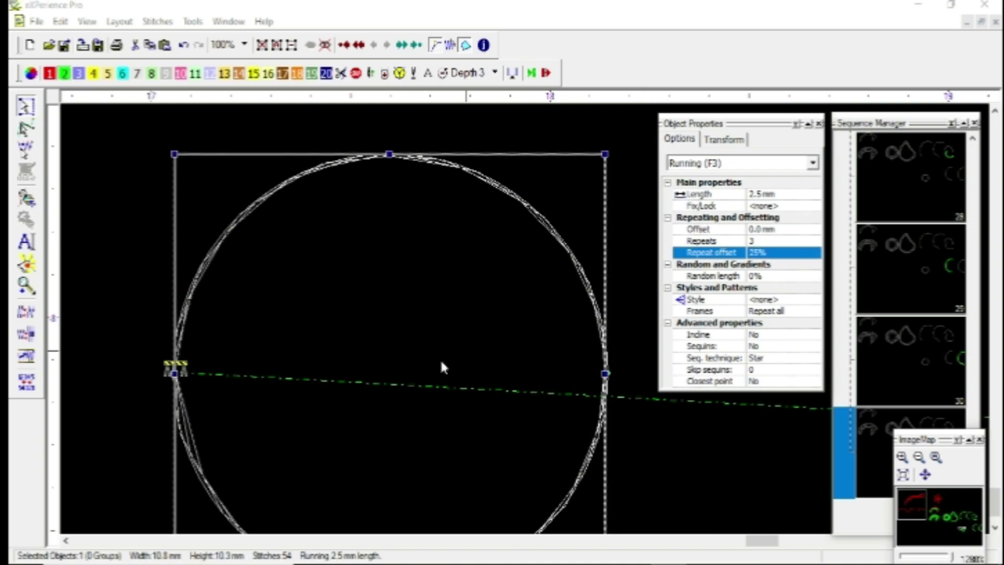
Step: Examine the needle points along the circle's upper arc to compare the stitch positions of its three repeats
{"action": "left_click", "coordinate": [410, 249]}
{"action": "scroll", "coordinate": [359, 167], "scroll_direction": "up", "scroll_amount": 5}
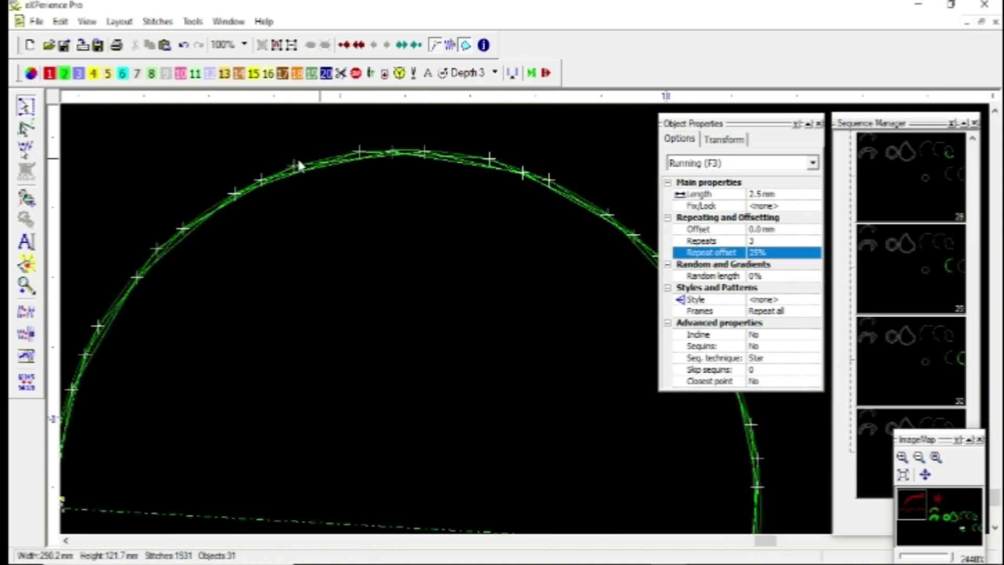
{"action": "left_click", "coordinate": [293, 171]}
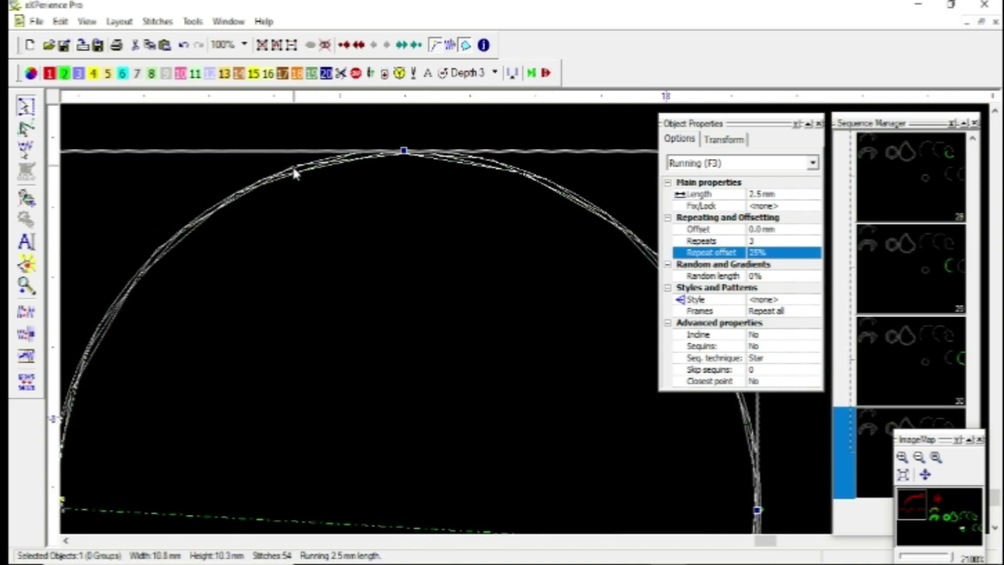
{"action": "left_click", "coordinate": [270, 208]}
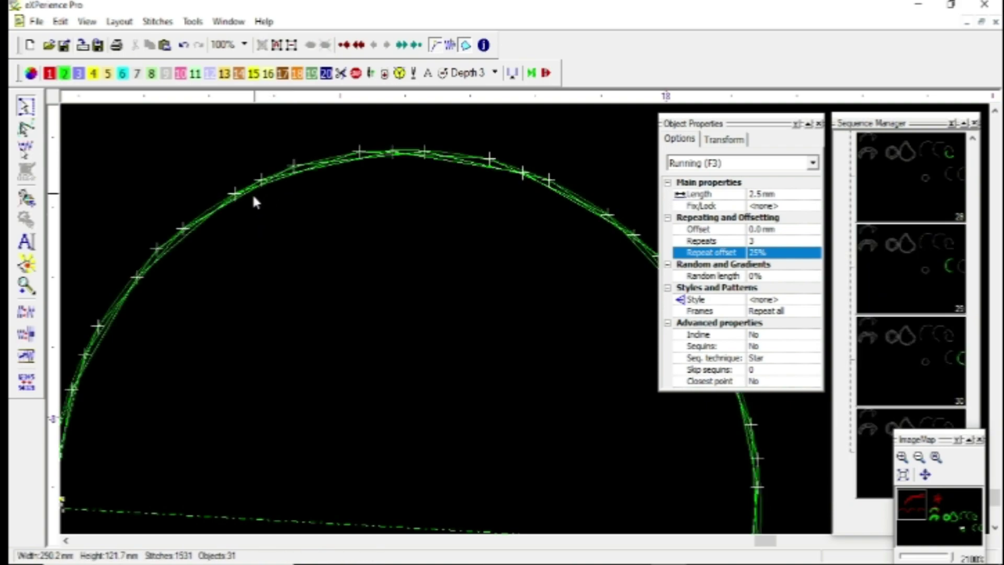
{"action": "left_click", "coordinate": [234, 196]}
{"action": "scroll", "coordinate": [312, 136], "scroll_direction": "down", "scroll_amount": 3}
{"action": "scroll", "coordinate": [314, 137], "scroll_direction": "down", "scroll_amount": 2}
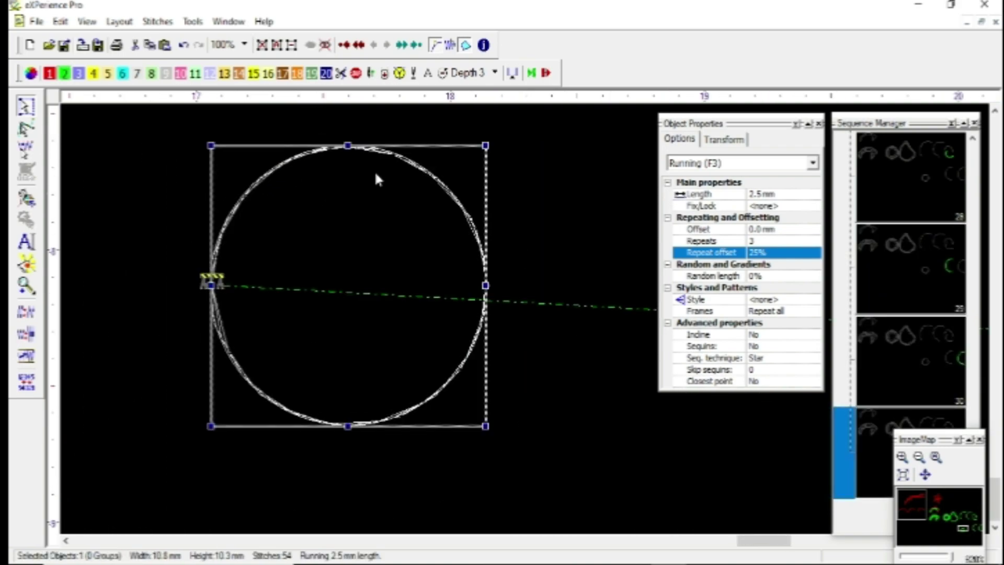
{"action": "key", "text": "Return"}
{"action": "key", "text": "Escape"}
{"action": "scroll", "coordinate": [400, 135], "scroll_direction": "down", "scroll_amount": 2}
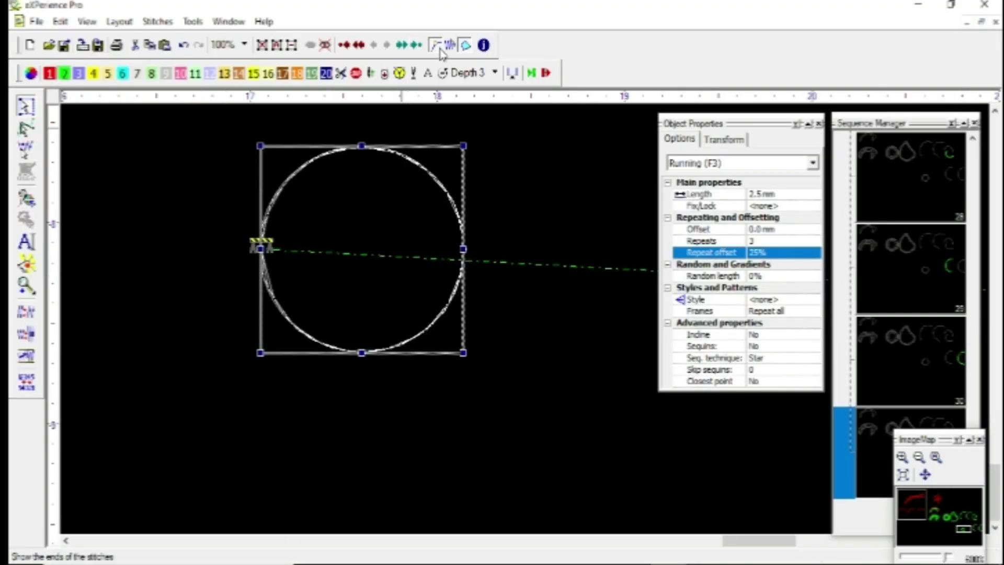
{"action": "left_click", "coordinate": [441, 75]}
Step: Set the small circle's Repeats to 8, keeping the circle selected
{"action": "scroll", "coordinate": [438, 282], "scroll_direction": "up", "scroll_amount": 1}
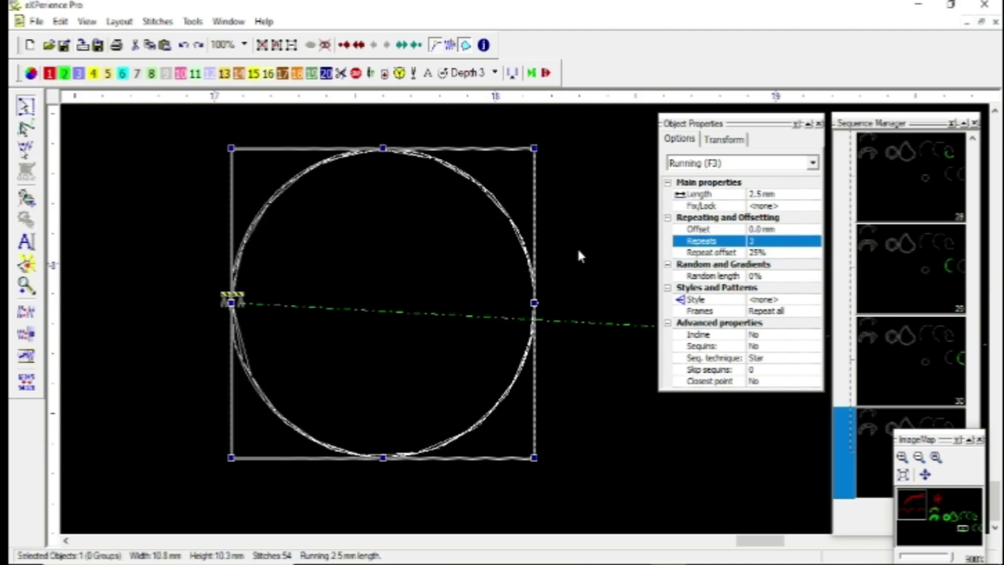
{"action": "left_click", "coordinate": [773, 243]}
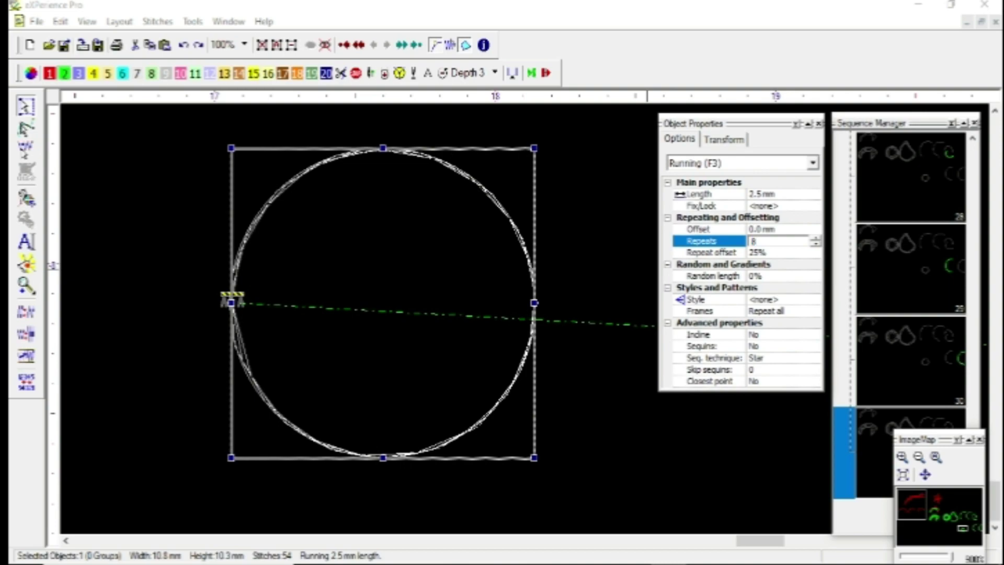
{"action": "type", "text": "8"}
{"action": "key", "text": "Return"}
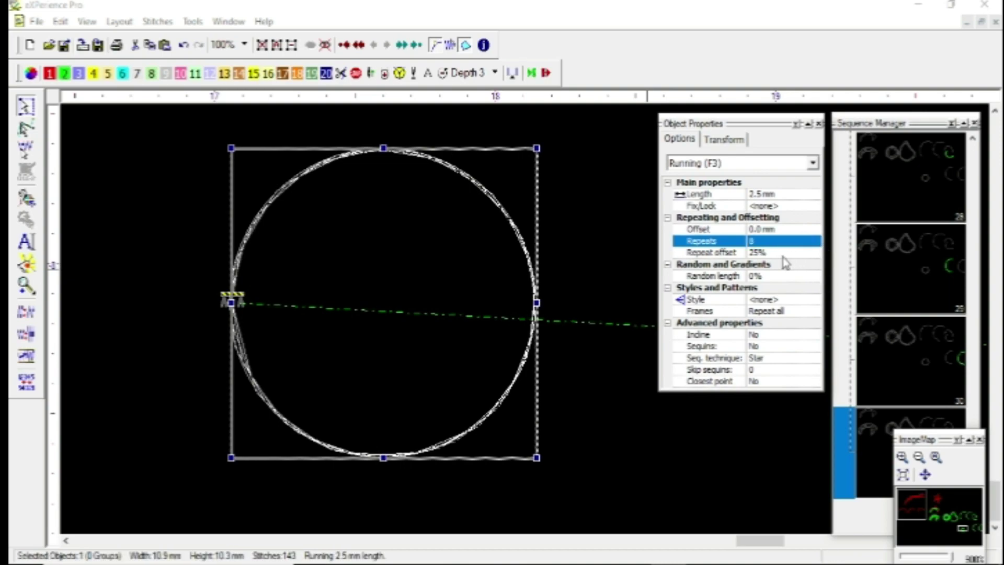
{"action": "left_click", "coordinate": [404, 246]}
{"action": "left_click", "coordinate": [431, 166]}
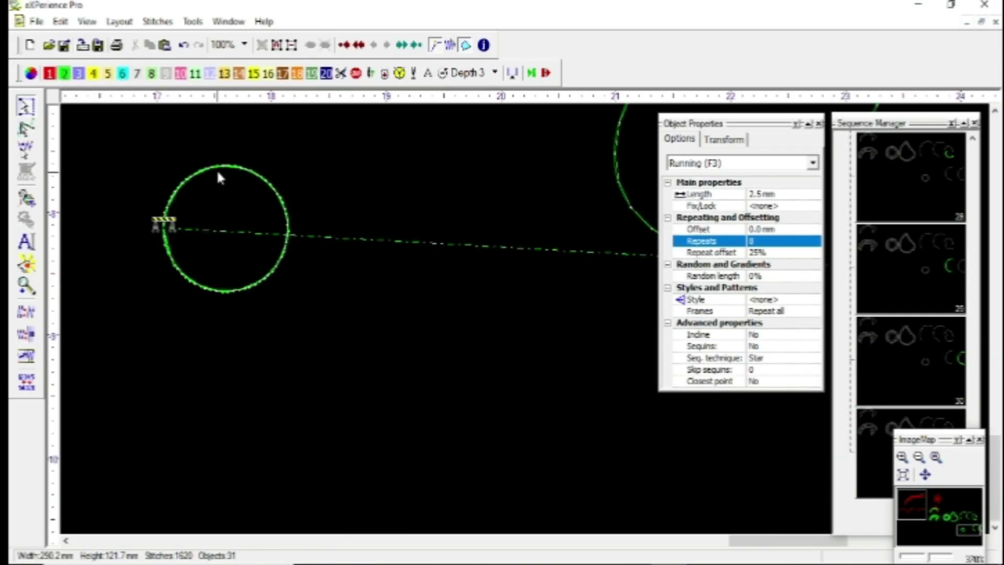
{"action": "left_click", "coordinate": [220, 168]}
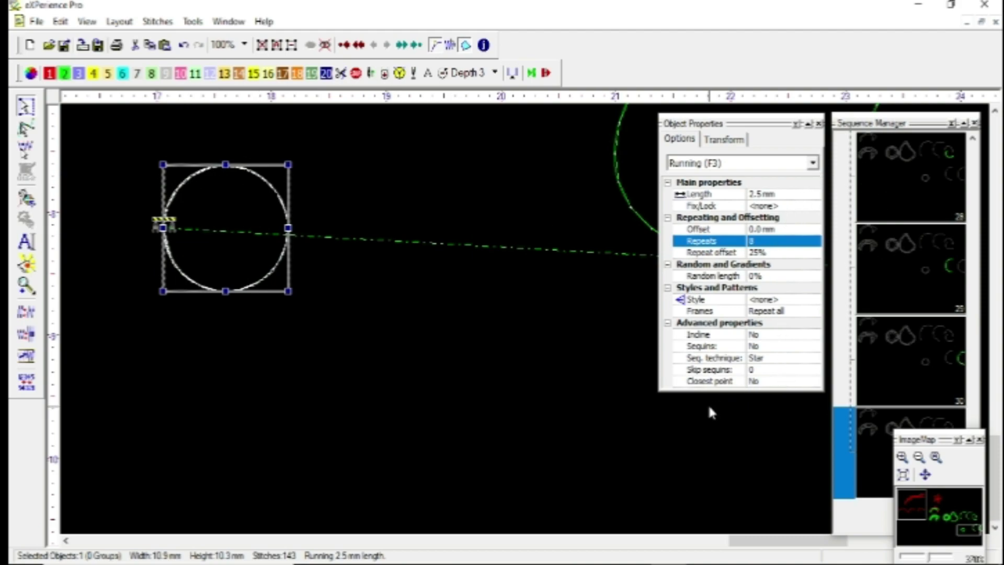
Step: Draw an open curved running stitch line about 15.8 mm wide and 4.4 mm high beside the small circle
{"action": "key", "text": "F3"}
{"action": "left_click", "coordinate": [311, 257]}
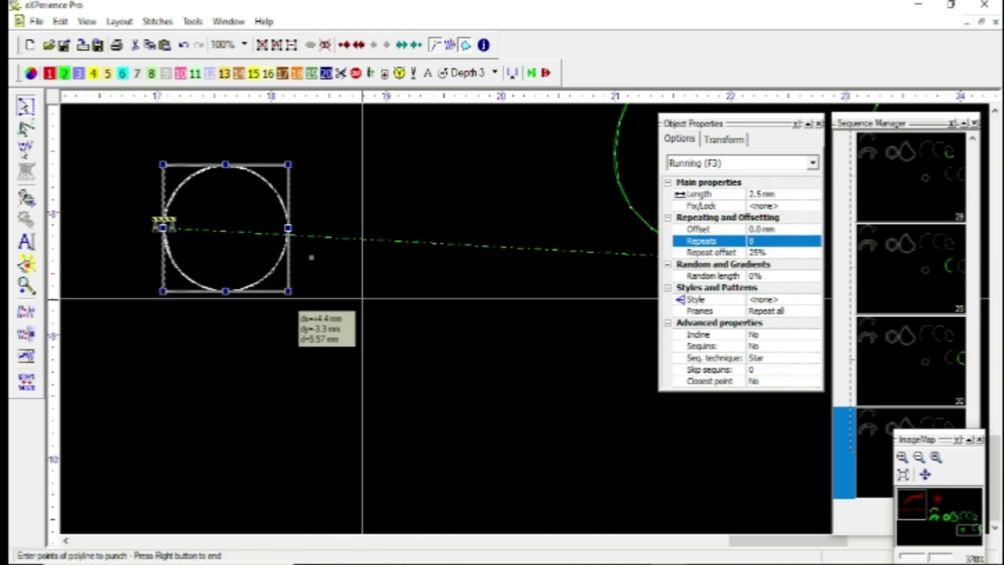
{"action": "left_click", "coordinate": [448, 298]}
{"action": "left_click", "coordinate": [493, 268]}
{"action": "right_click", "coordinate": [493, 268]}
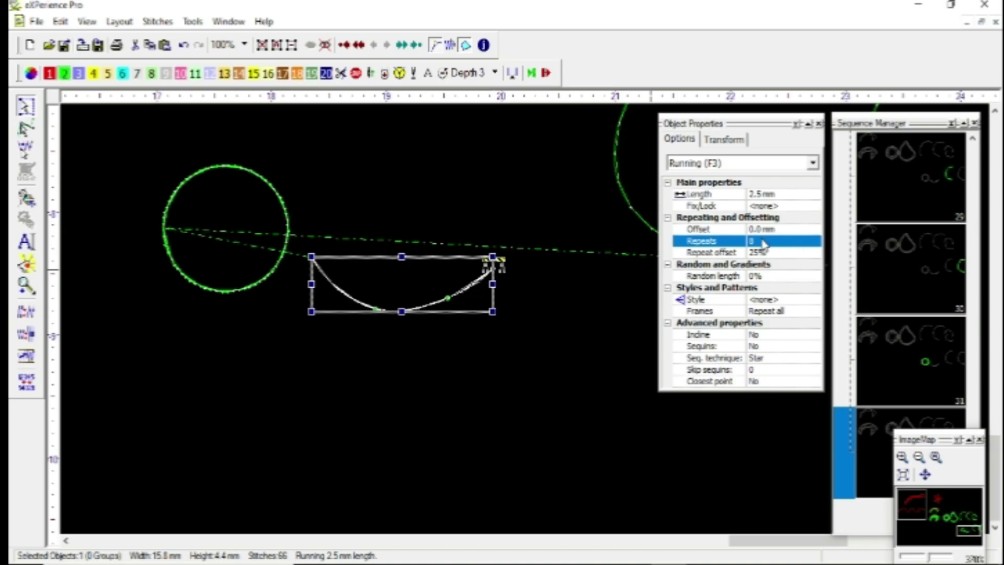
Step: Reset the new curve's running stitch properties to their defaults
{"action": "right_click", "coordinate": [741, 204]}
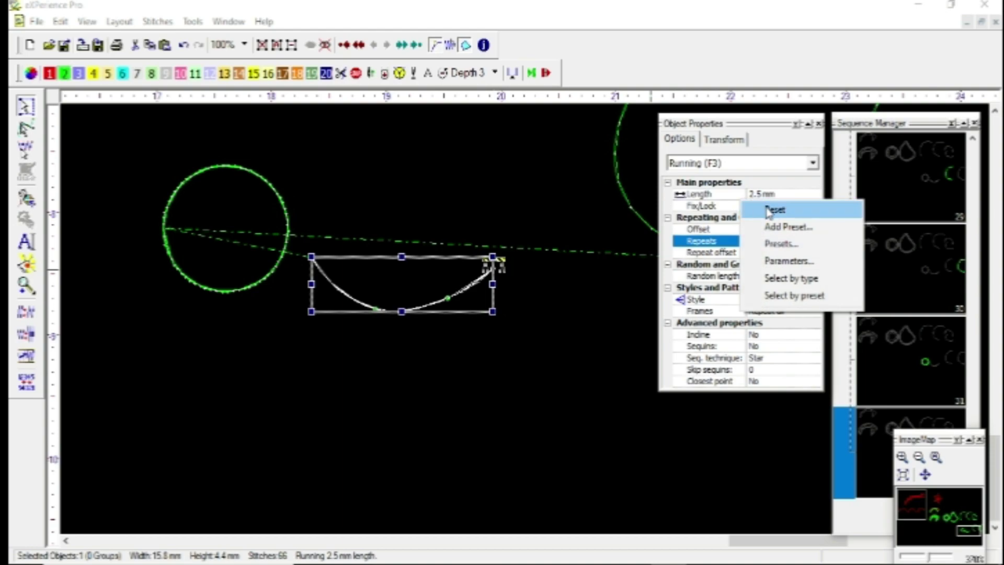
{"action": "left_click_drag", "start_coordinate": [766, 221], "coordinate": [795, 212]}
{"action": "left_click", "coordinate": [454, 291]}
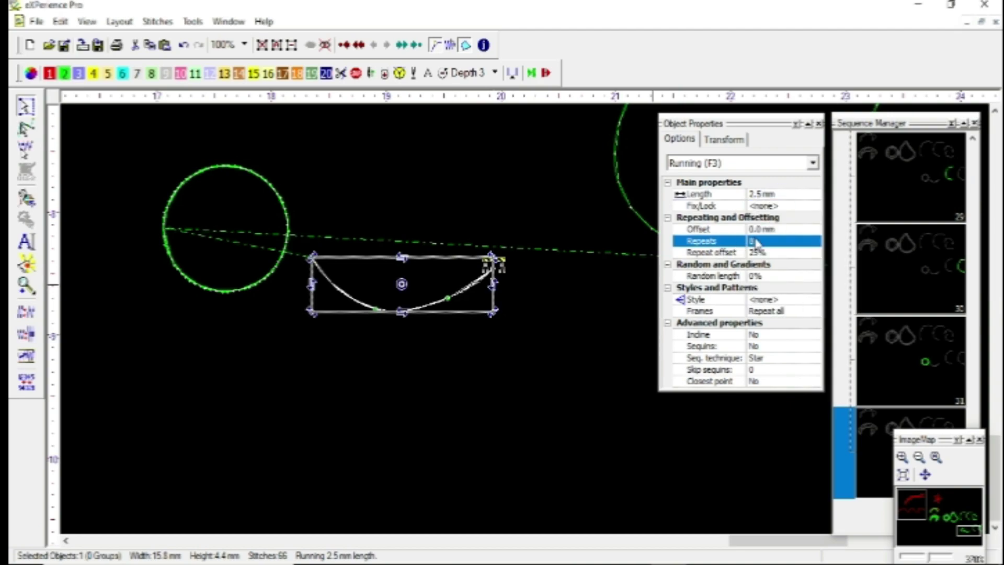
{"action": "right_click", "coordinate": [754, 198]}
{"action": "left_click", "coordinate": [774, 208]}
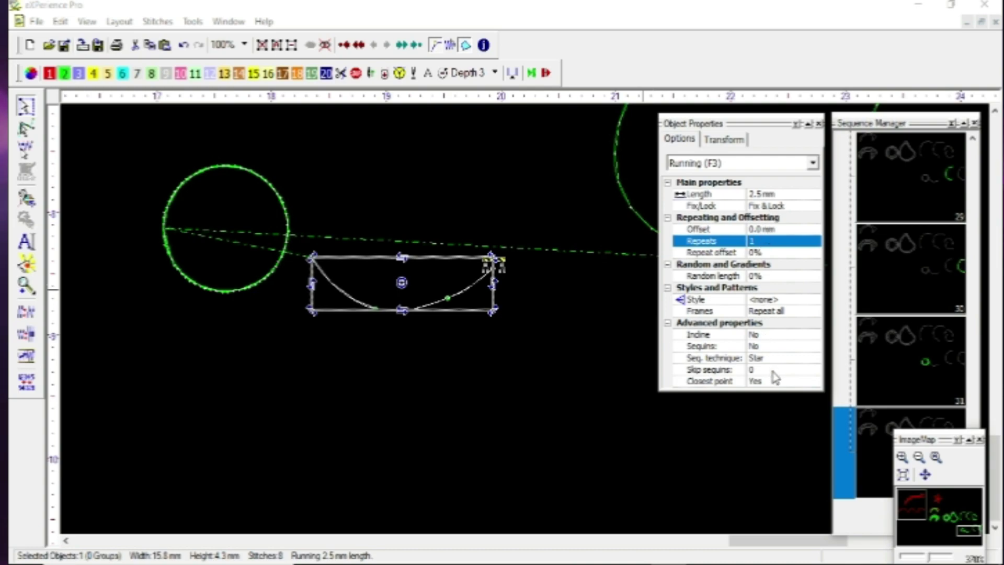
{"action": "left_click_drag", "start_coordinate": [473, 426], "coordinate": [439, 322]}
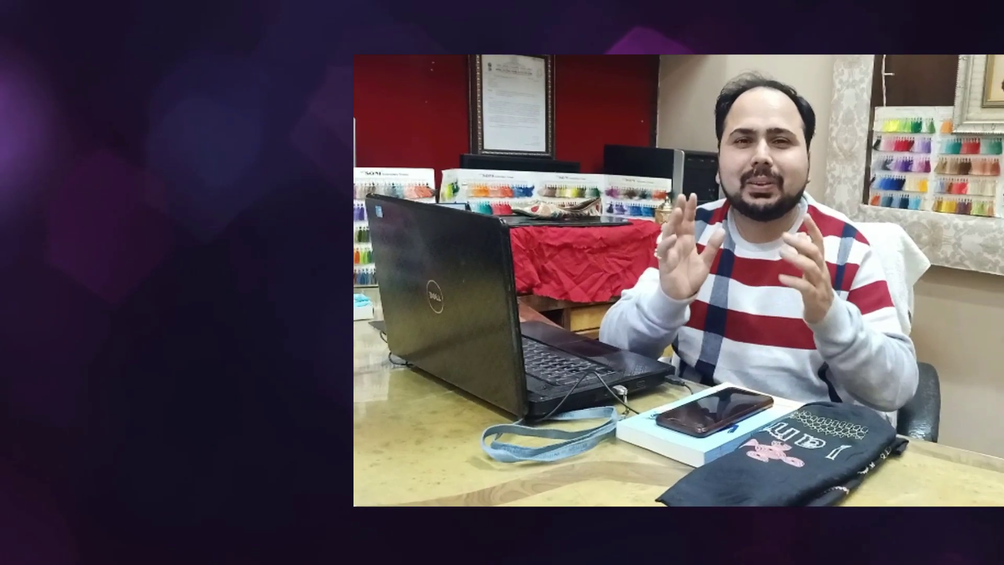